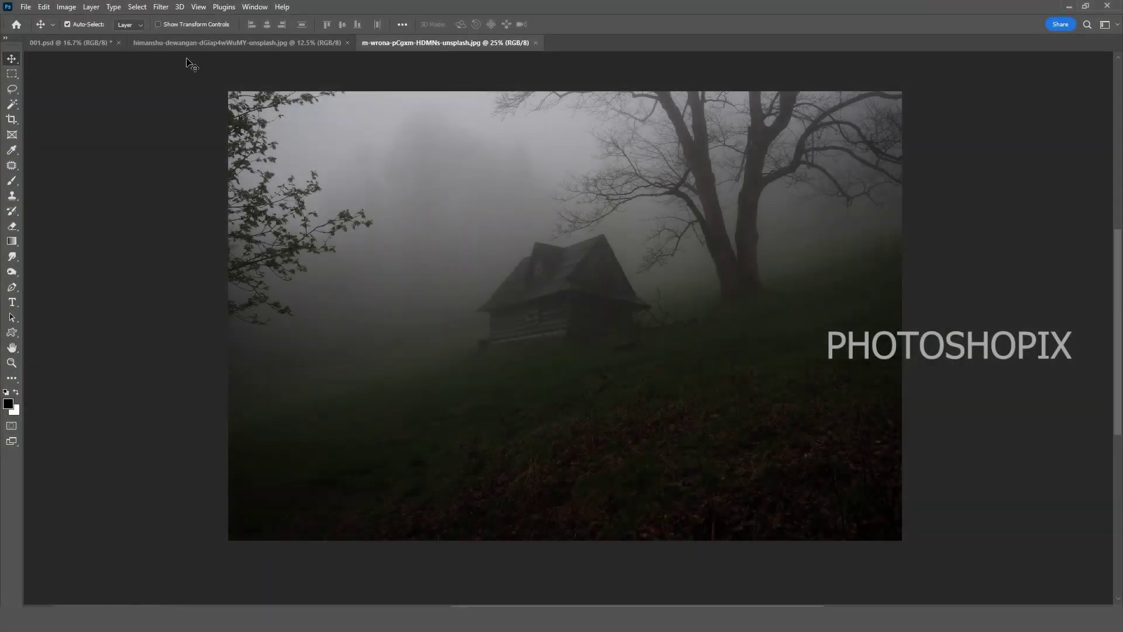
Switch to the portrait photo and apply a Curves adjustment with a point added to the RGB curve near the midtones.
left_click(201, 44)
left_click(604, 262, "ctrl")
left_click(604, 261, "ctrl")
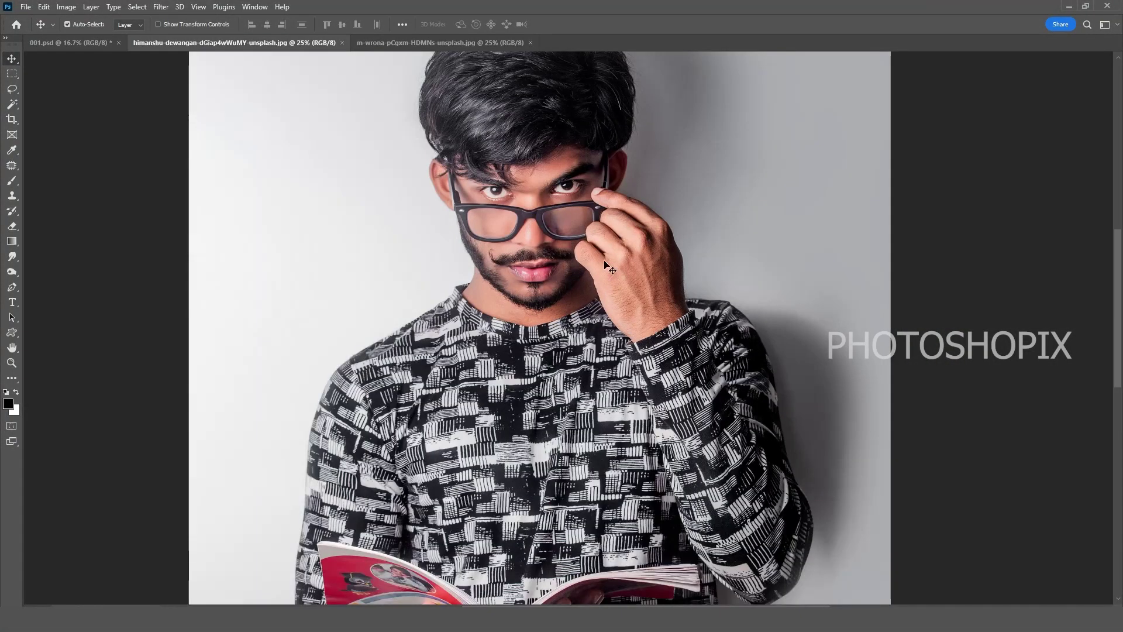
left_click_drag(605, 262, 616, 360)
left_click(580, 325, "ctrl")
left_click(581, 326, "ctrl")
left_click_drag(583, 299, 576, 352)
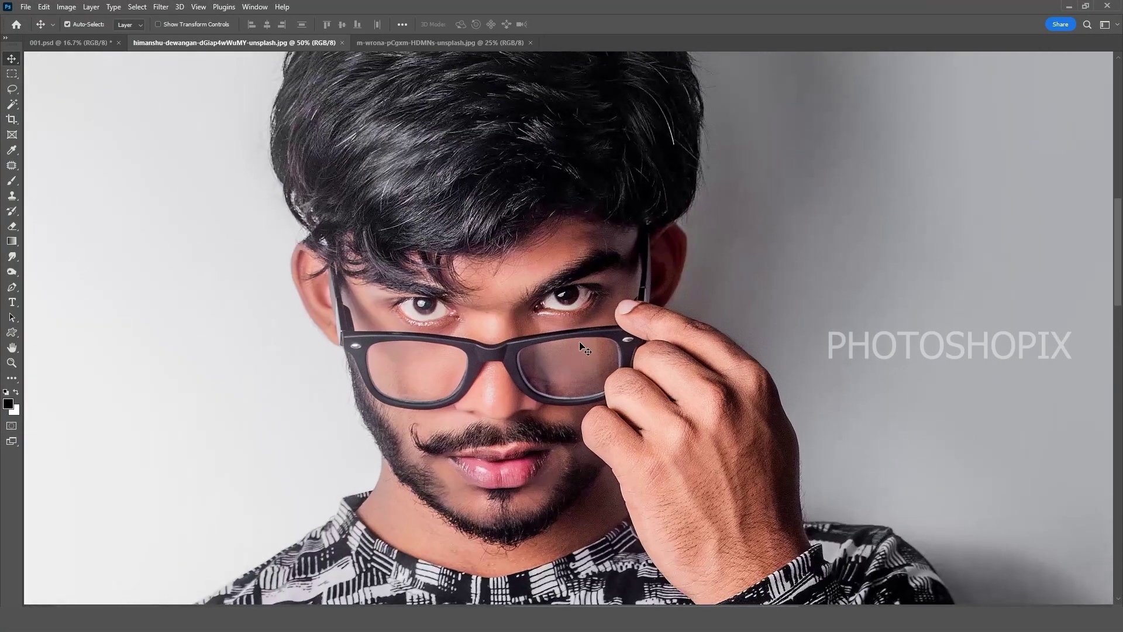
key("ctrl+m")
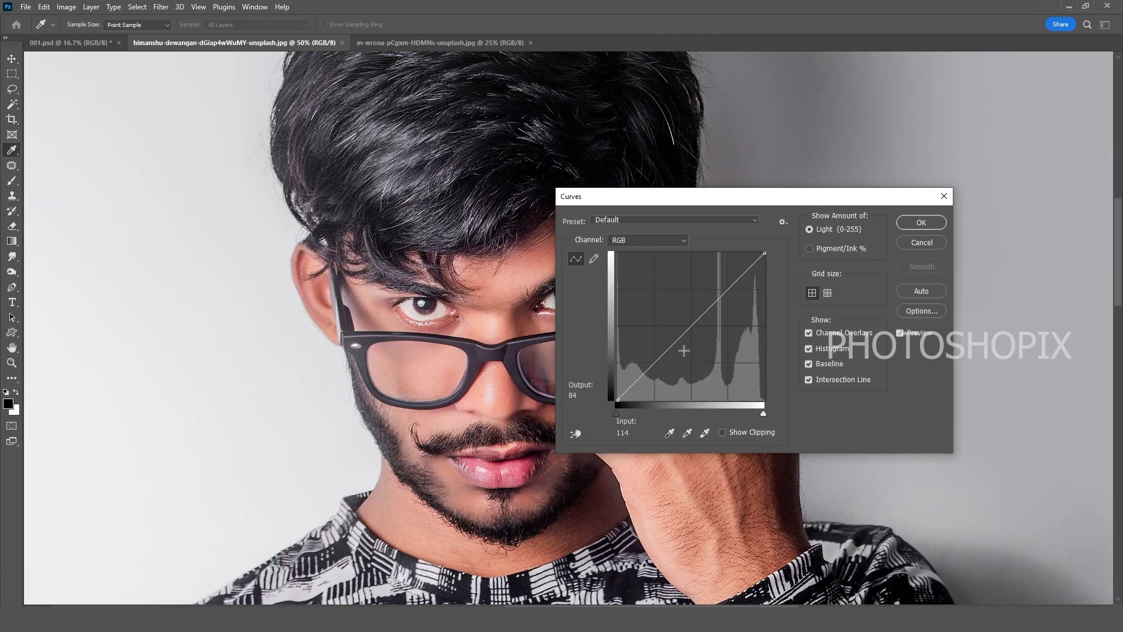
left_click(677, 336)
key("Return")
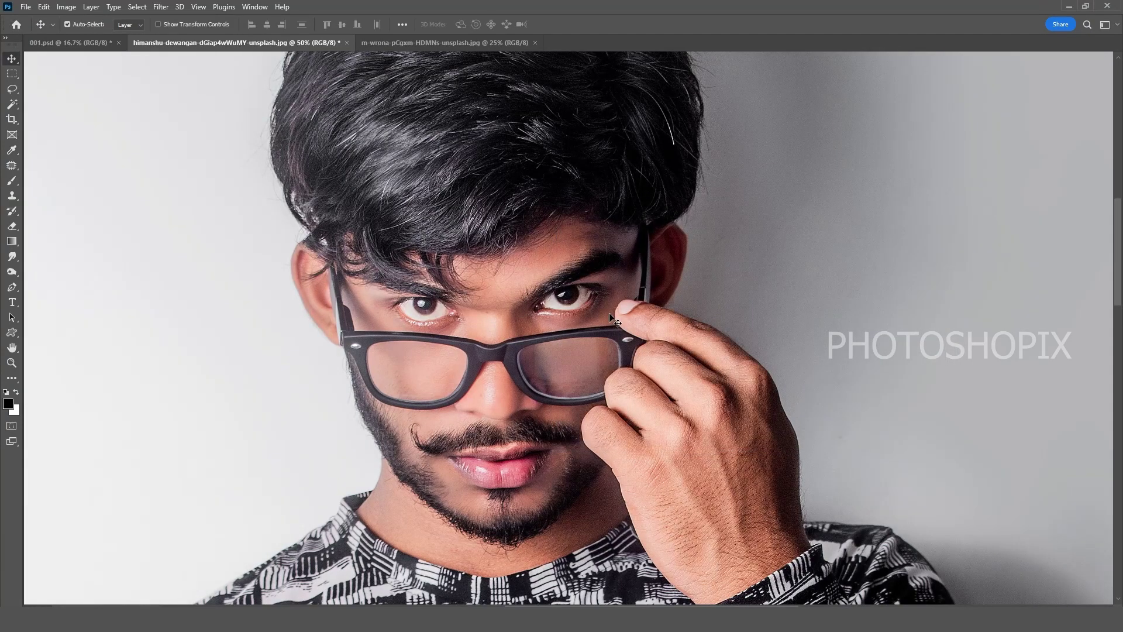
Start a Pen tool path where the man's raised finger meets his ear and trace it along the finger's upper edge.
key("f")
left_click_drag(693, 345, 622, 341)
scroll(621, 341, "up", 2)
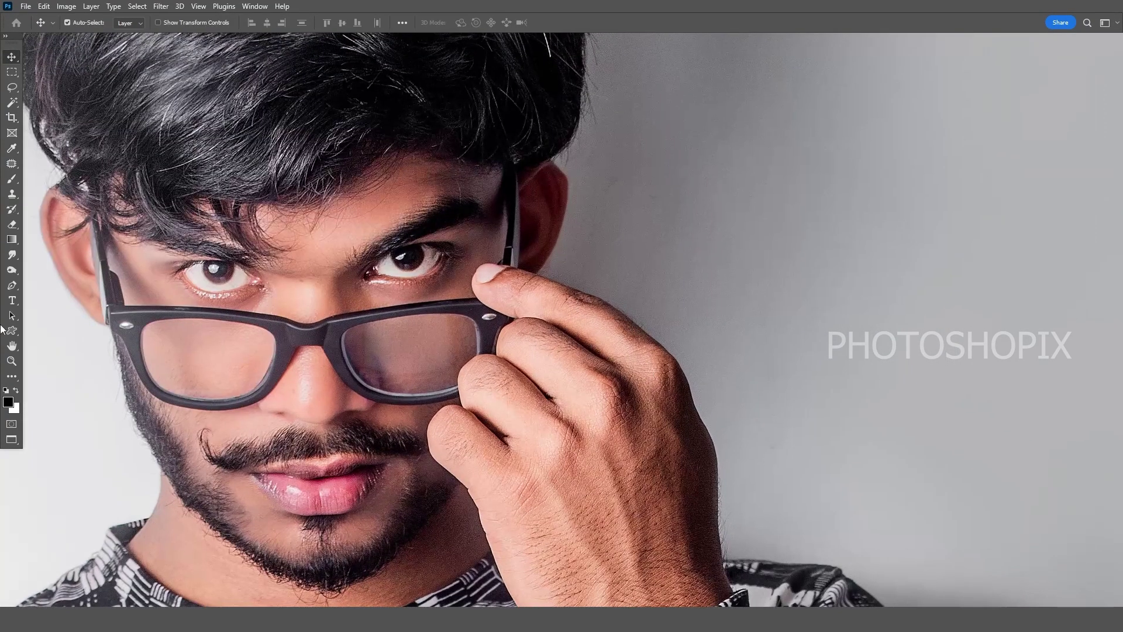
left_click(12, 286)
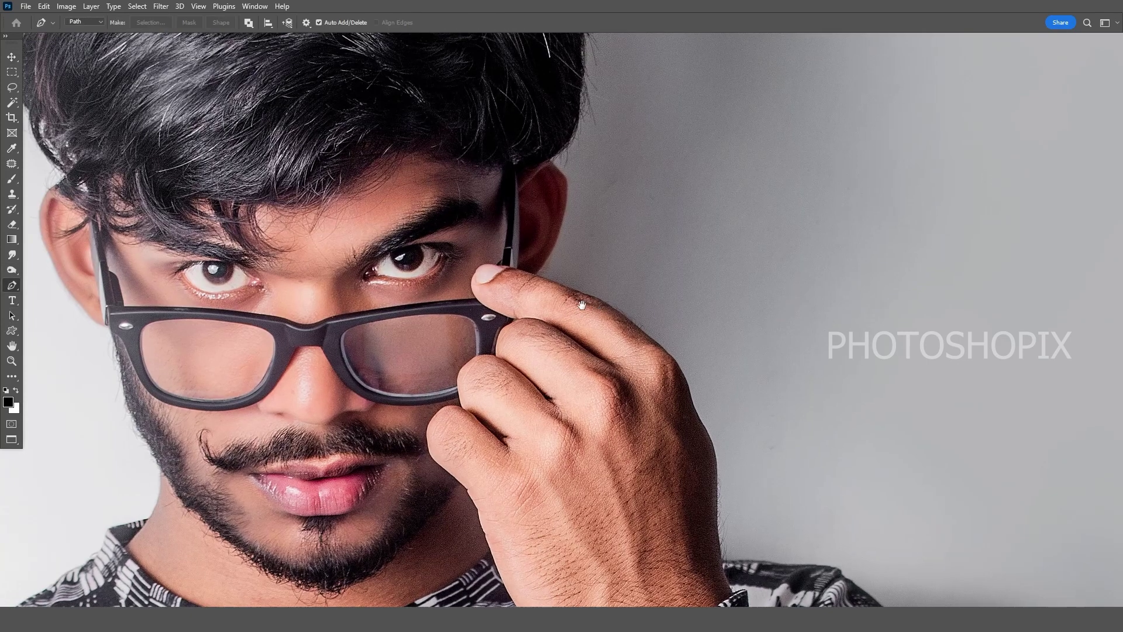
scroll(506, 266, "up", 5)
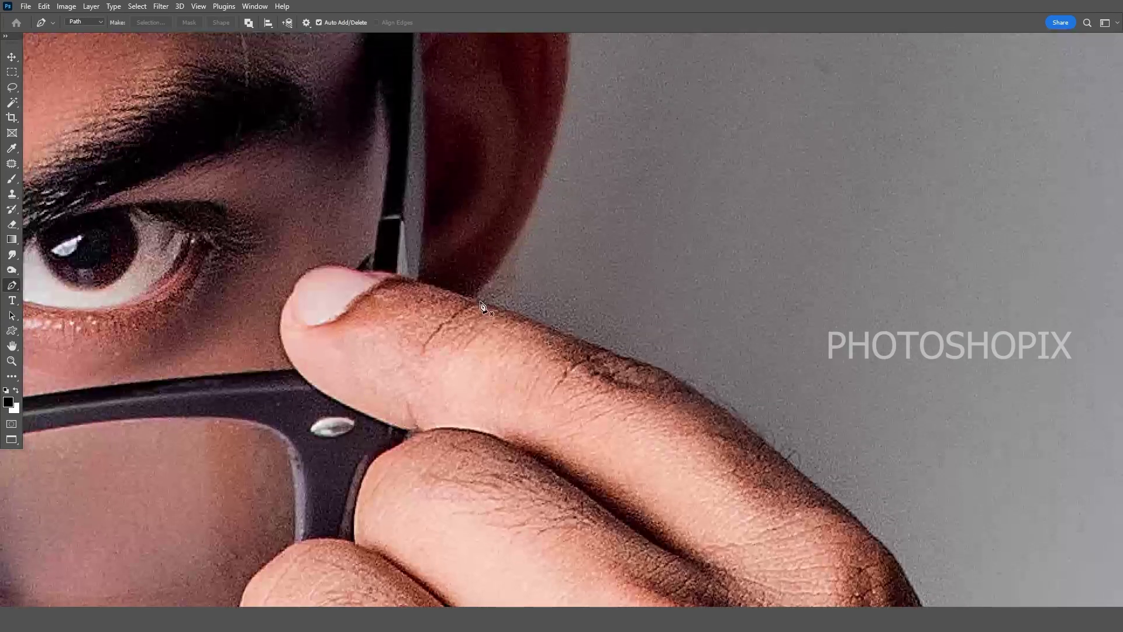
left_click(481, 302)
left_click_drag(578, 351, 442, 220)
left_click_drag(548, 254, 596, 286)
Continue the path down the back of the hand and wrist, around the man's body and loosely around his hair, closing it at the finger.
left_click_drag(597, 285, 503, 169)
left_click_drag(673, 323, 705, 375)
left_click_drag(714, 448, 703, 342)
left_click_drag(718, 364, 689, 159)
left_click_drag(701, 256, 707, 360)
left_click_drag(708, 478, 685, 337)
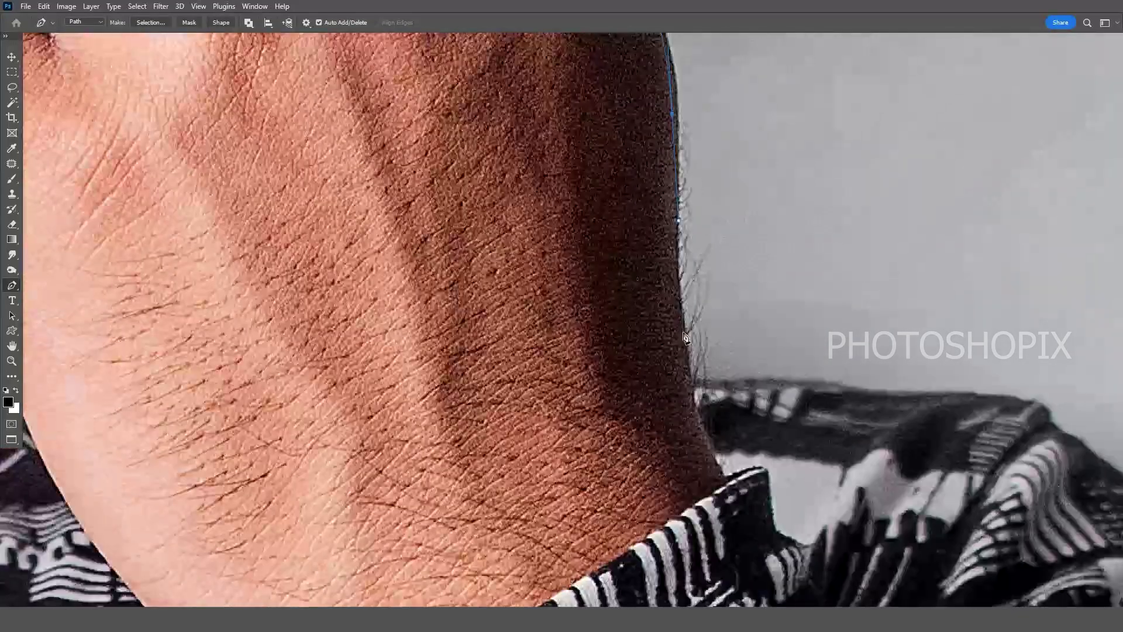
left_click_drag(698, 384, 745, 393)
left_click_drag(745, 393, 438, 287)
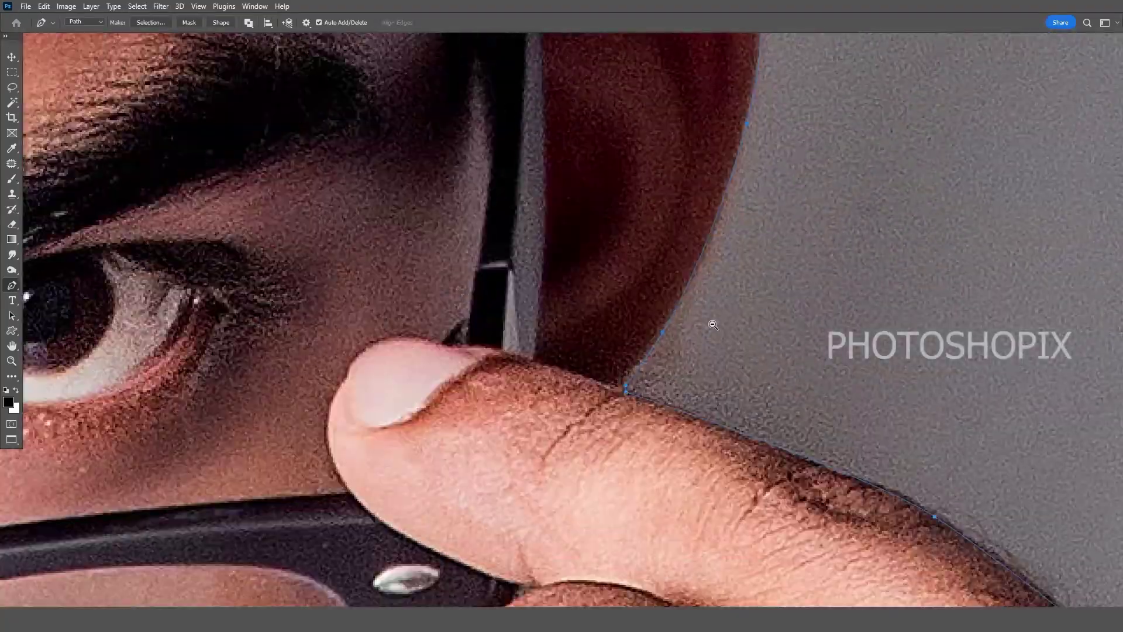
Load the path around the man as a selection and feather it by a fraction of a pixel.
scroll(713, 324, "down", 3)
scroll(690, 345, "up", 2)
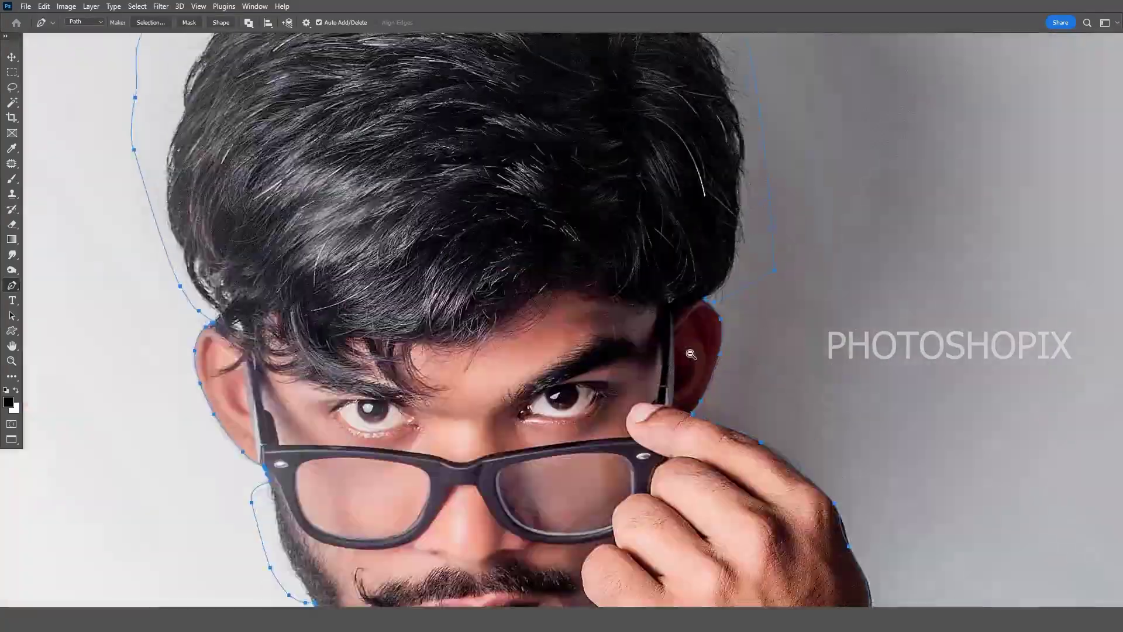
scroll(691, 352, "down", 2)
key("v")
key("F7")
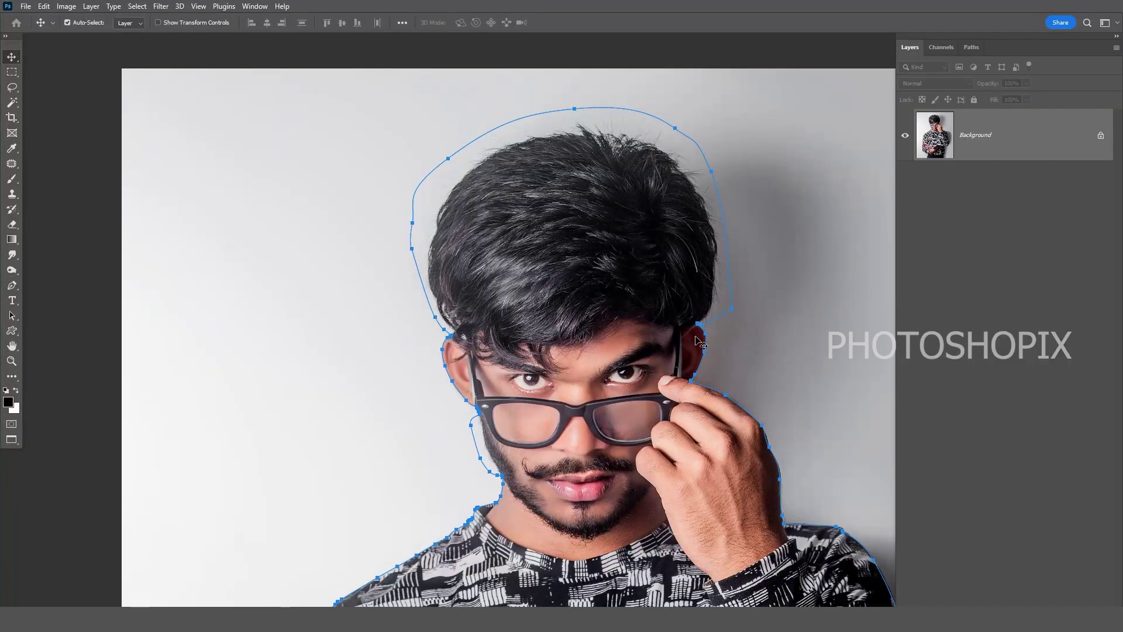
left_click_drag(643, 370, 593, 277)
left_click_drag(686, 307, 635, 298)
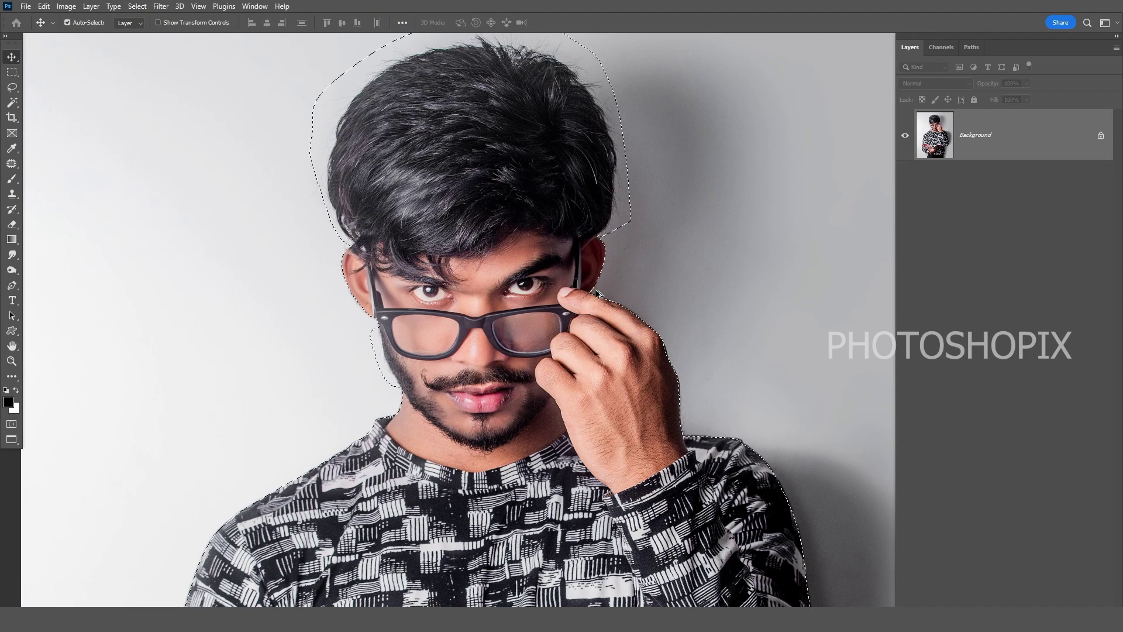
key("shift+F6")
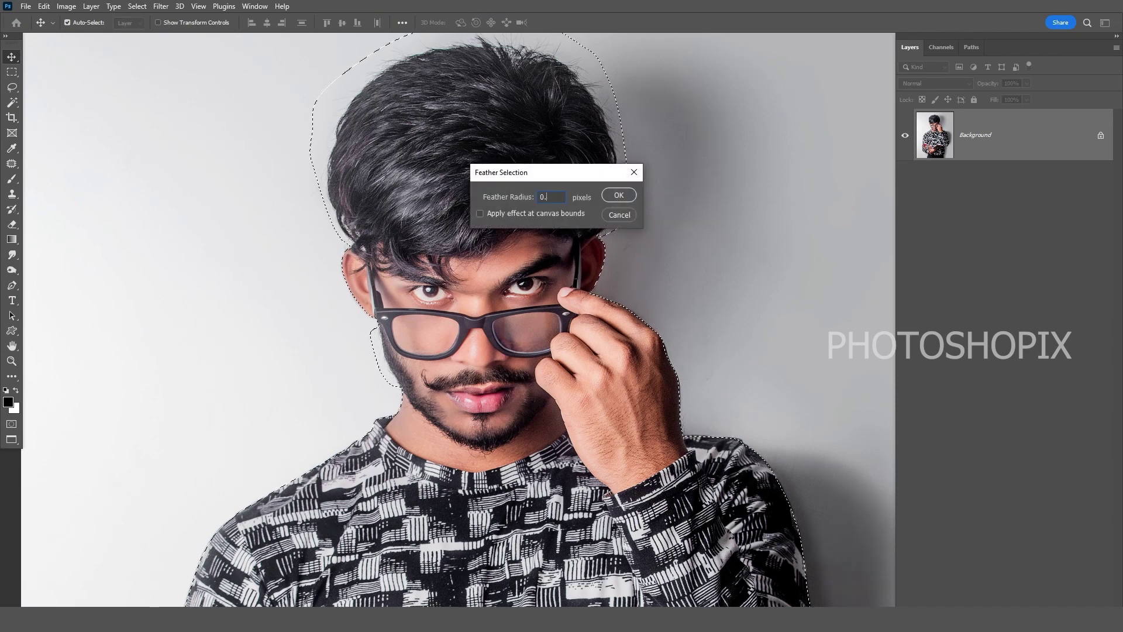
key("Return")
key("Return")
key("Return")
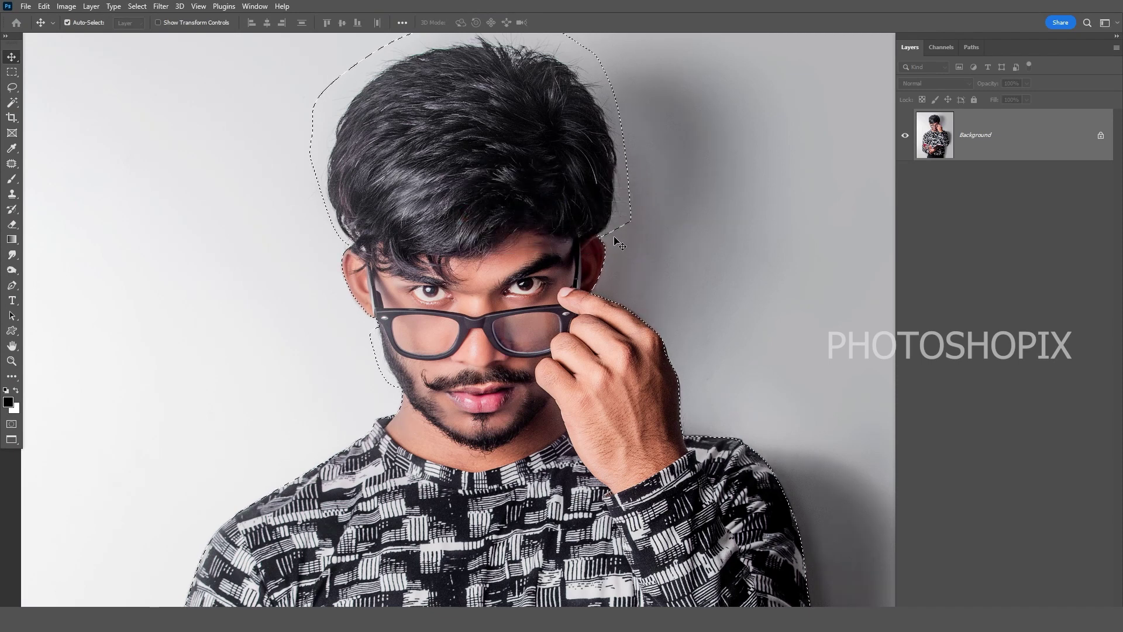
Open the selection in Select and Mask and refine the hair edge just above the ear with a smaller Refine Edge Brush.
key("ctrl+alt+r")
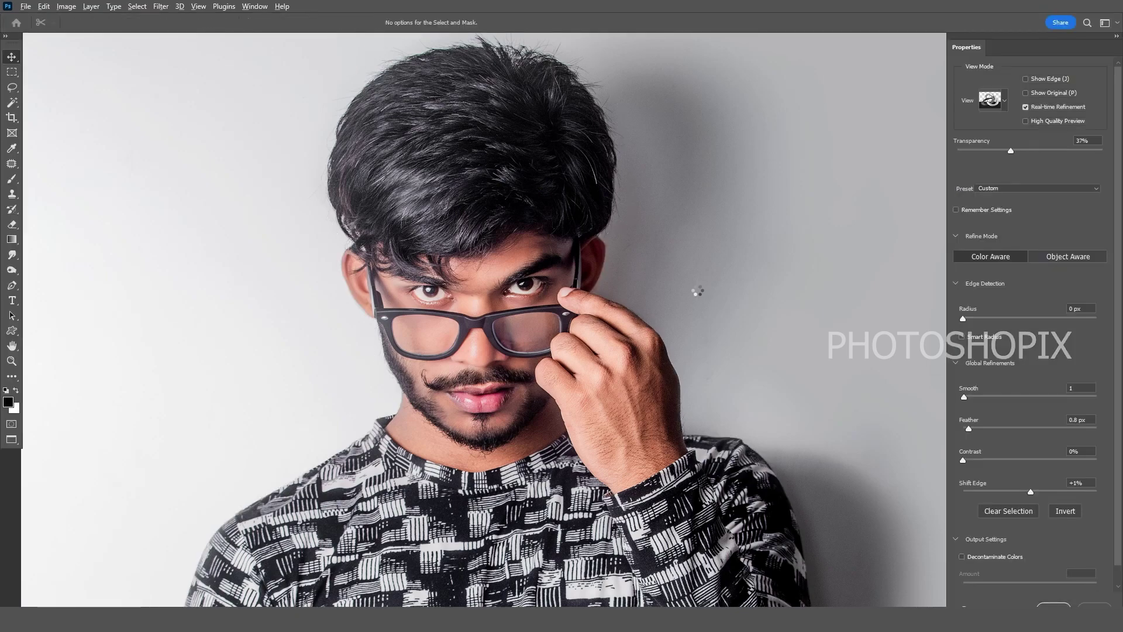
scroll(434, 222, "up", 1)
left_click_drag(341, 237, 531, 360)
scroll(496, 362, "up", 2)
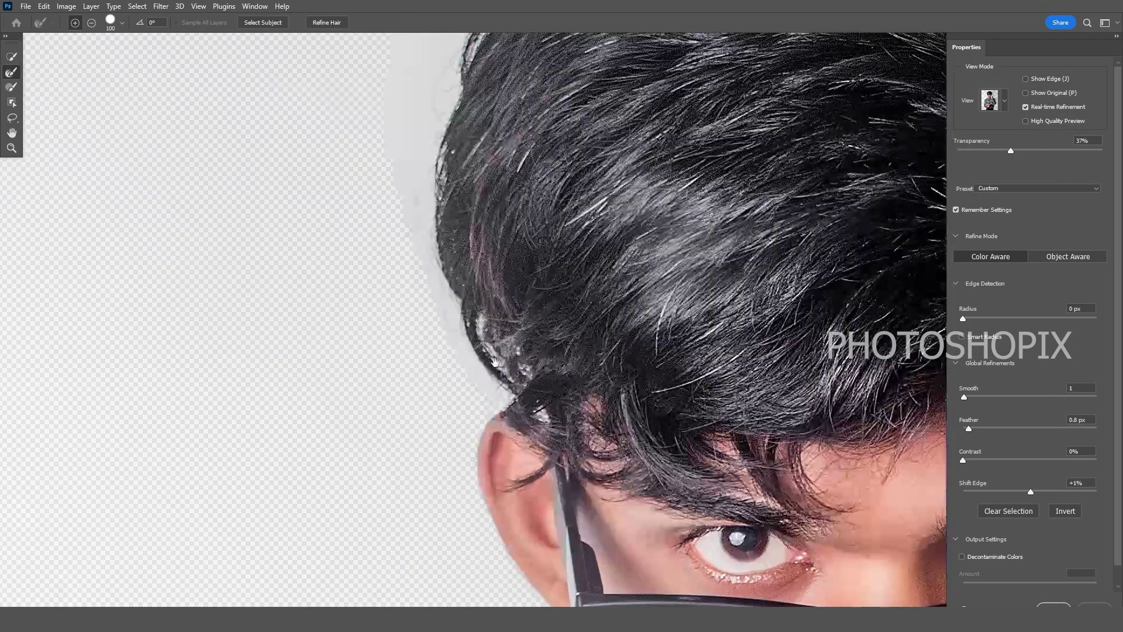
scroll(484, 366, "up", 1)
key("bracketleft")
key("bracketleft")
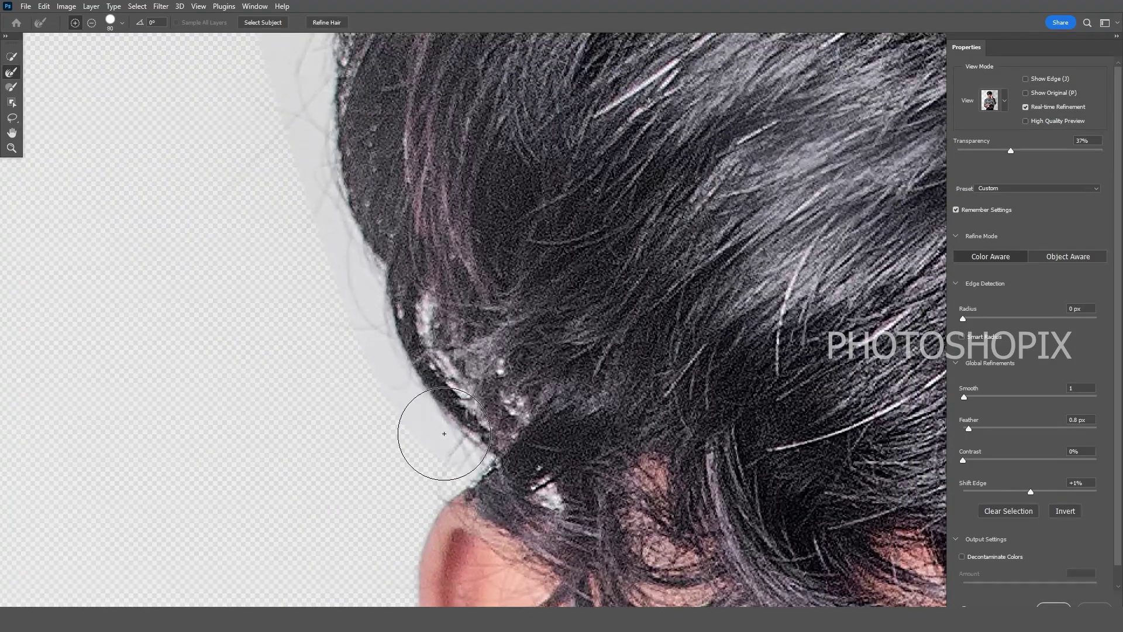
left_click_drag(435, 432, 545, 492)
left_click_drag(409, 390, 451, 426)
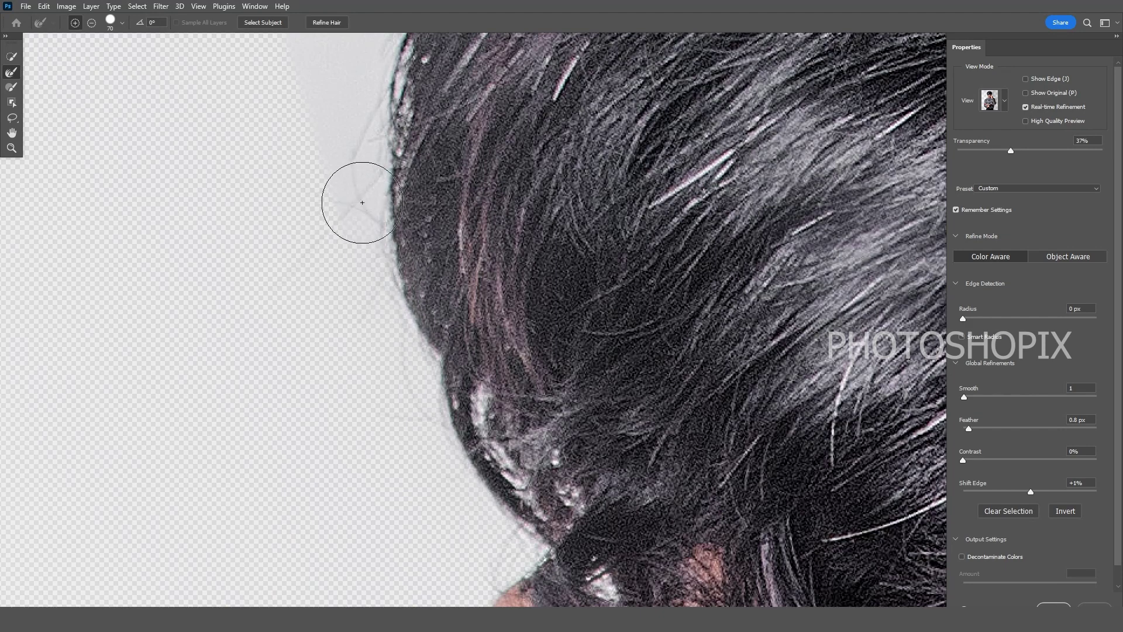
Enlarge the Refine Edge Brush to 90 and paint up the side of the hair to remove the light background.
left_click_drag(351, 140, 404, 423)
key("]")
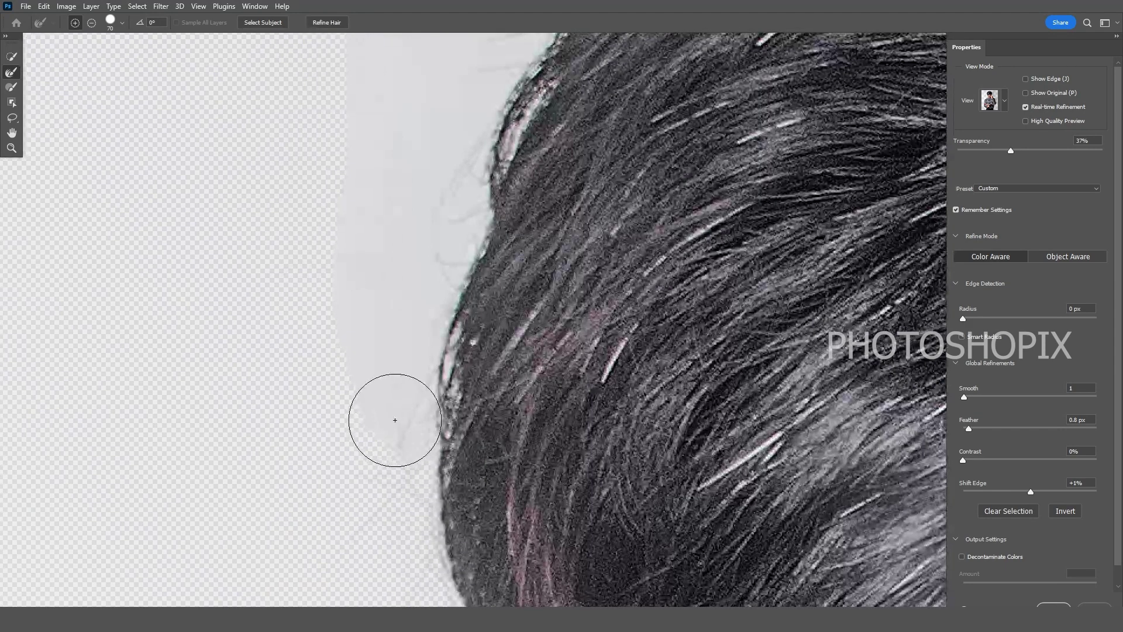
key("]")
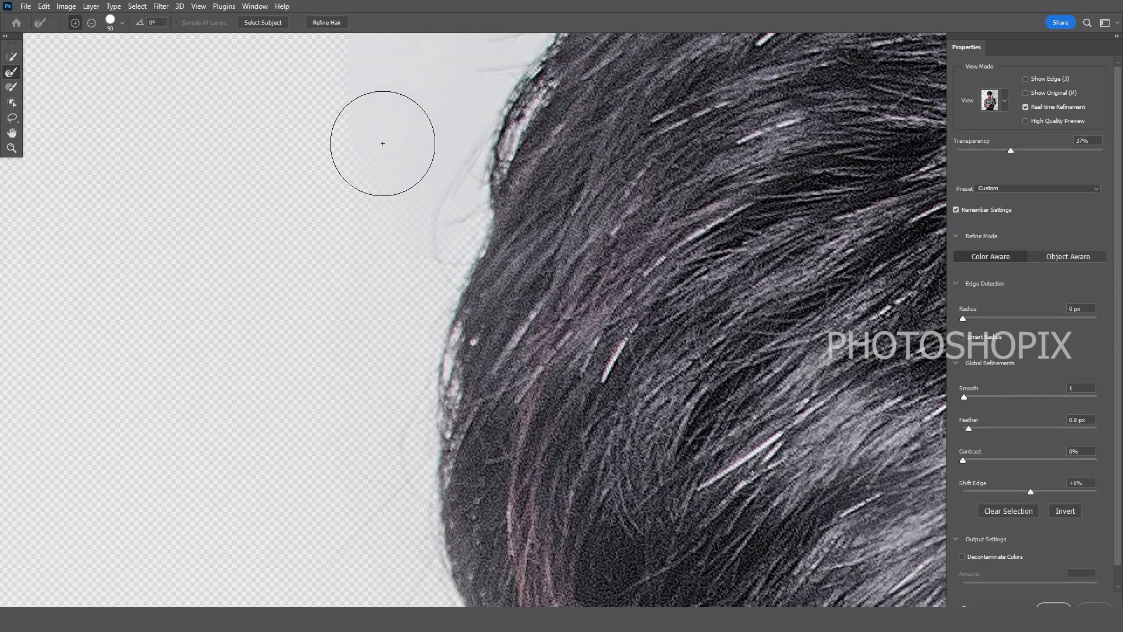
left_click_drag(406, 166, 369, 543)
Refine the hair edge over the top of the head with a larger brush and output the result to a new layer with a layer mask.
key("]")
key("]")
key("]")
key("]")
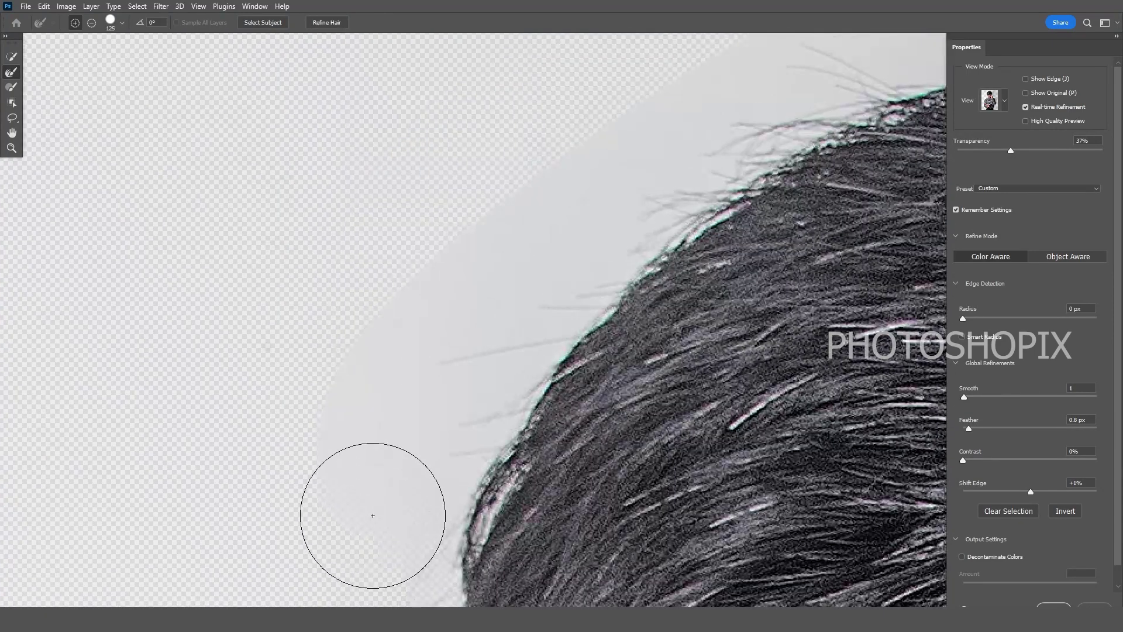
mouse_move(352, 451)
left_mouse_down()
mouse_move(376, 349)
mouse_move(461, 307)
mouse_move(430, 444)
mouse_move(513, 370)
mouse_move(498, 292)
mouse_move(639, 192)
left_mouse_up()
mouse_move(709, 148)
left_mouse_down()
mouse_move(398, 331)
mouse_move(398, 314)
mouse_move(530, 228)
mouse_move(792, 170)
mouse_move(373, 246)
mouse_move(592, 183)
mouse_move(694, 201)
mouse_move(727, 234)
mouse_move(524, 175)
mouse_move(480, 138)
left_mouse_up()
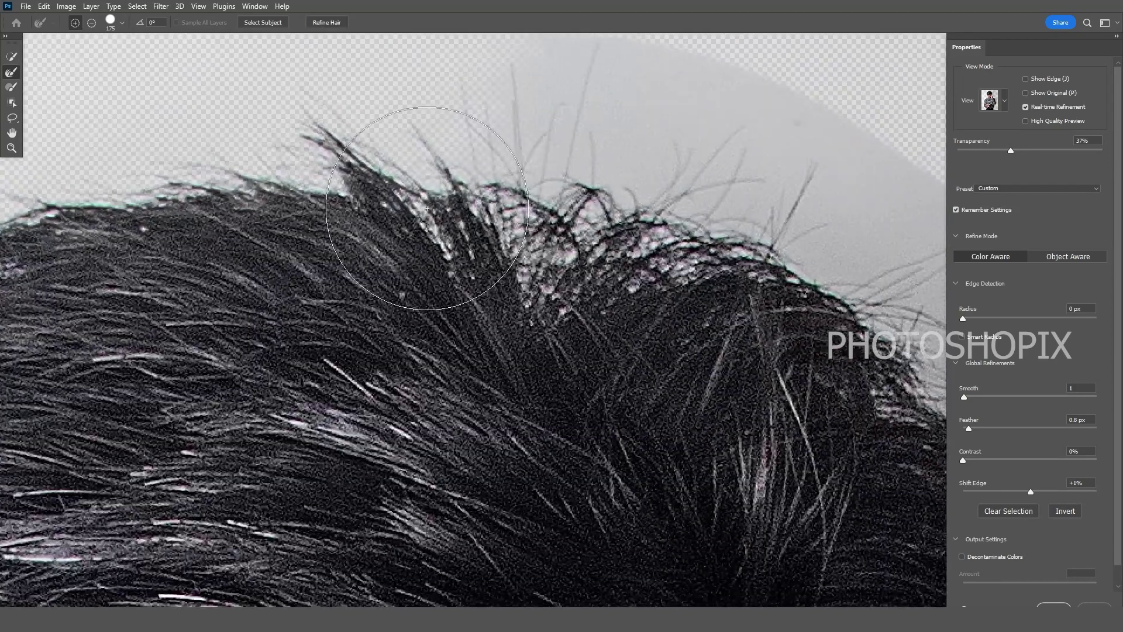
left_click_drag(778, 316, 692, 205)
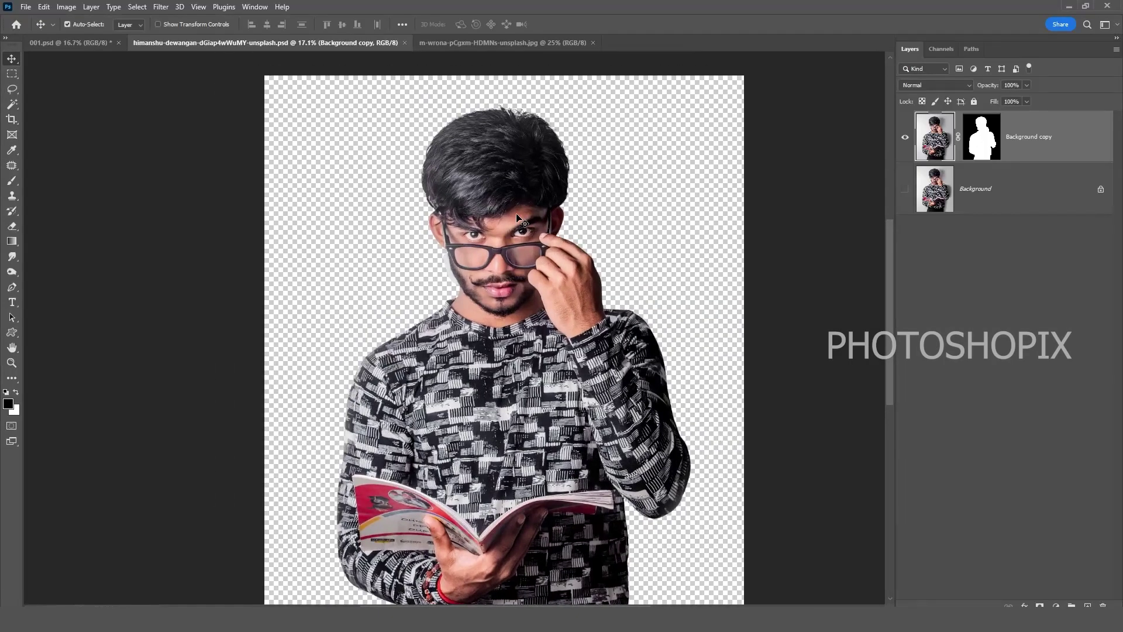
Copy the masked man layer into 001.psd and close the portrait document.
left_click_drag(521, 221, 102, 47)
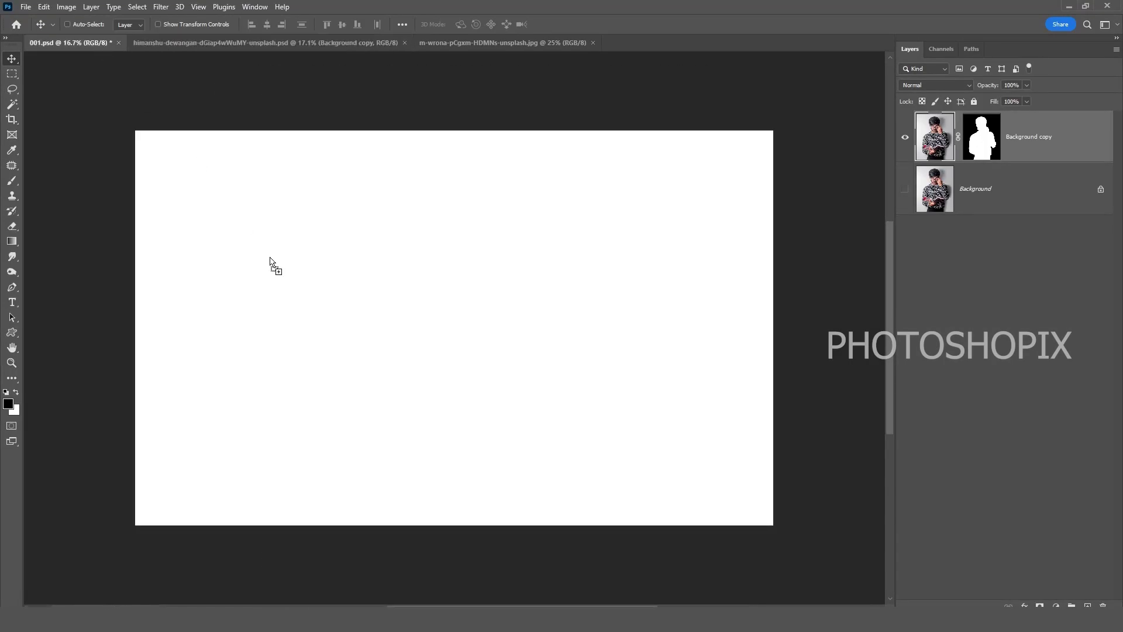
left_click_drag(270, 257, 345, 309)
key("ctrl+t")
key("Escape")
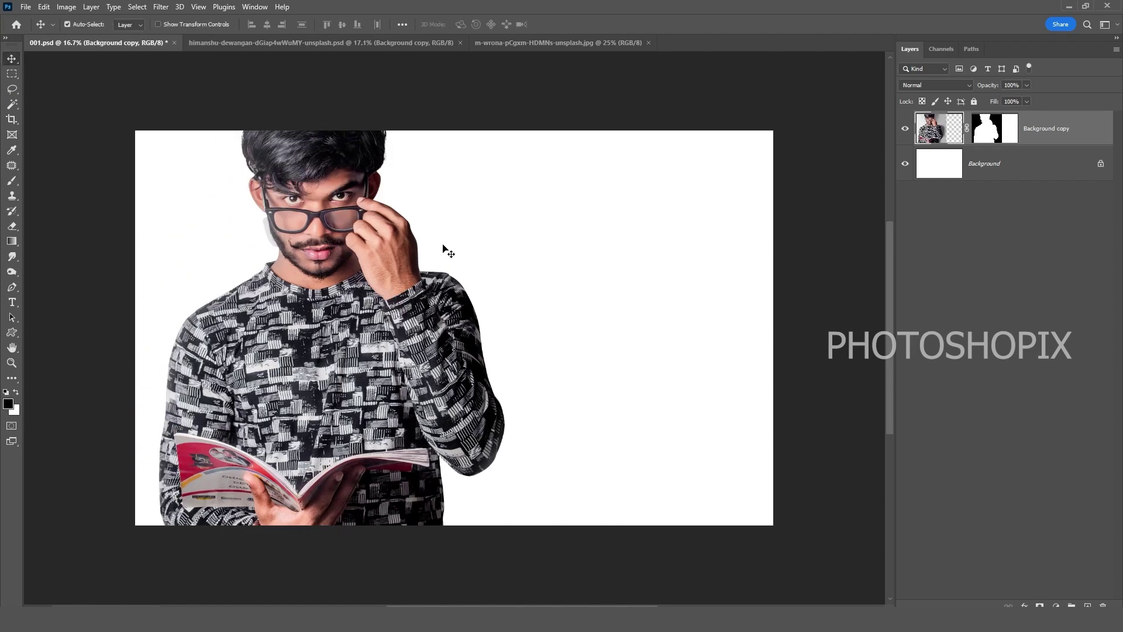
left_click(333, 43)
key("ctrl+w")
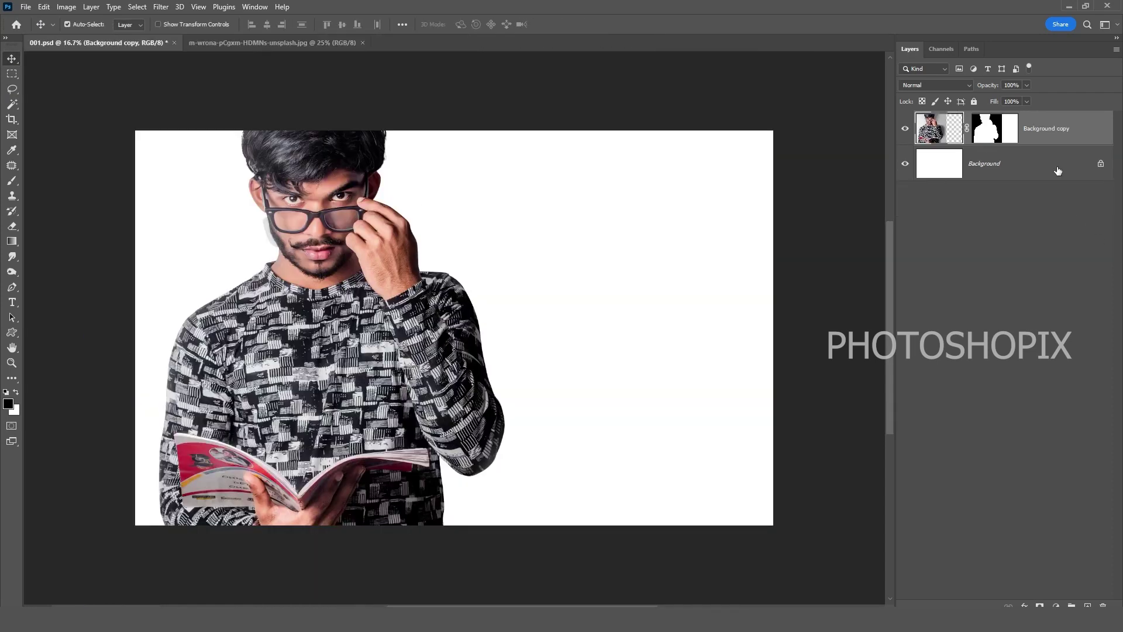
Convert the man layer to a Smart Object and scale it down so he stands left of centre at the canvas's lower edge.
right_click(1057, 129)
left_click(954, 281)
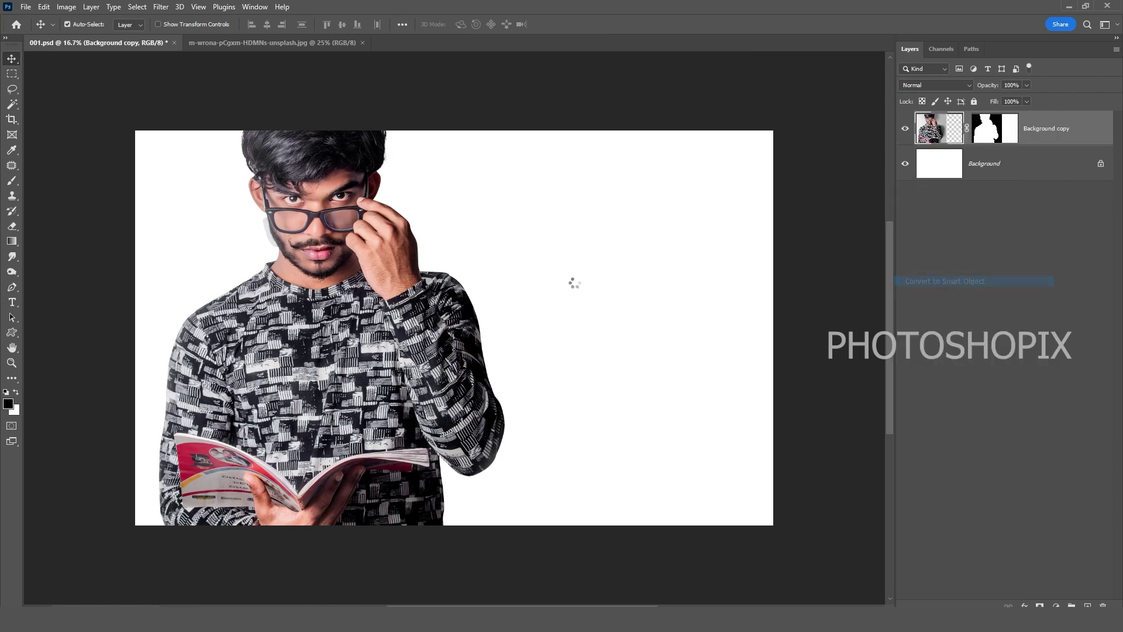
left_click_drag(435, 280, 549, 288)
key("ctrl+t")
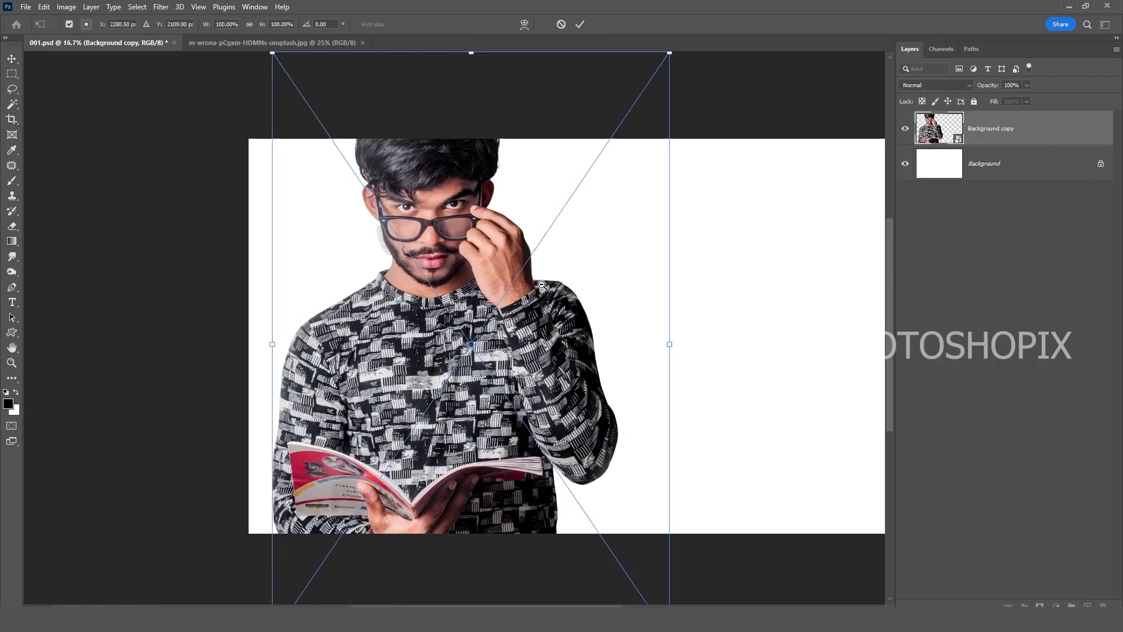
scroll(567, 267, "down", 1)
left_click_drag(611, 118, 555, 181)
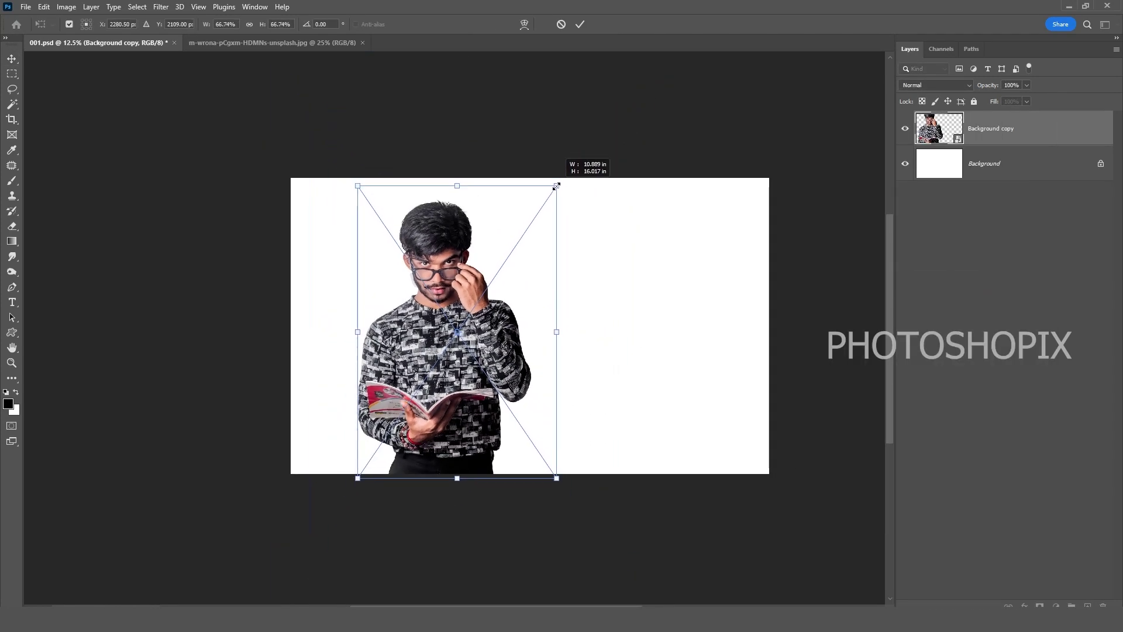
left_click_drag(485, 348, 493, 341)
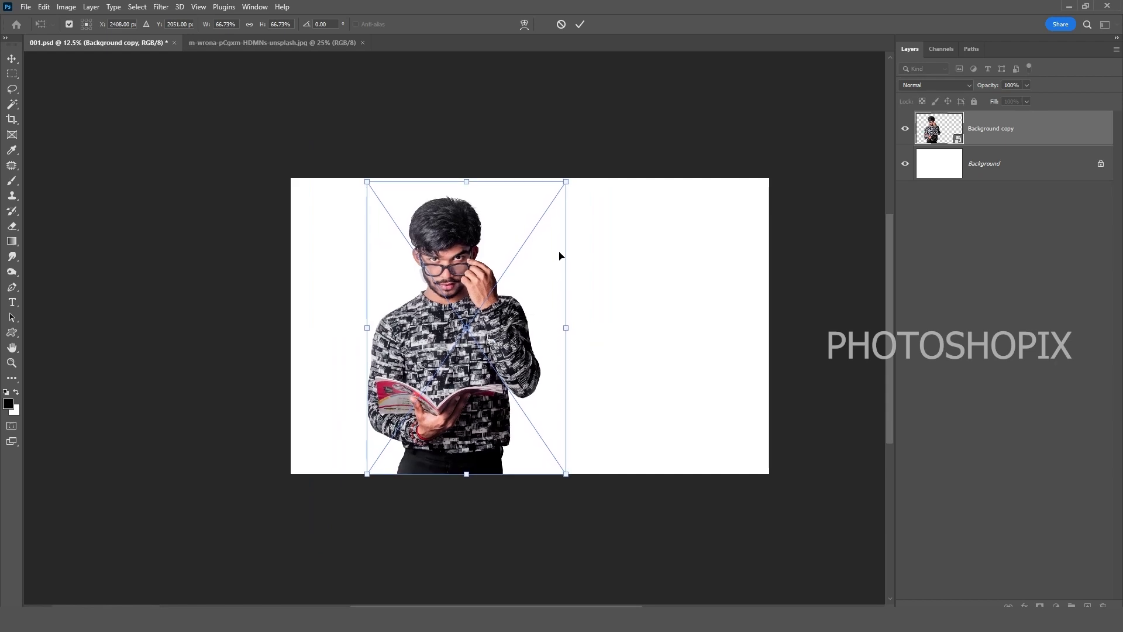
left_click_drag(566, 183, 546, 210)
key("Return")
key("ctrl+0")
key("ctrl+minus")
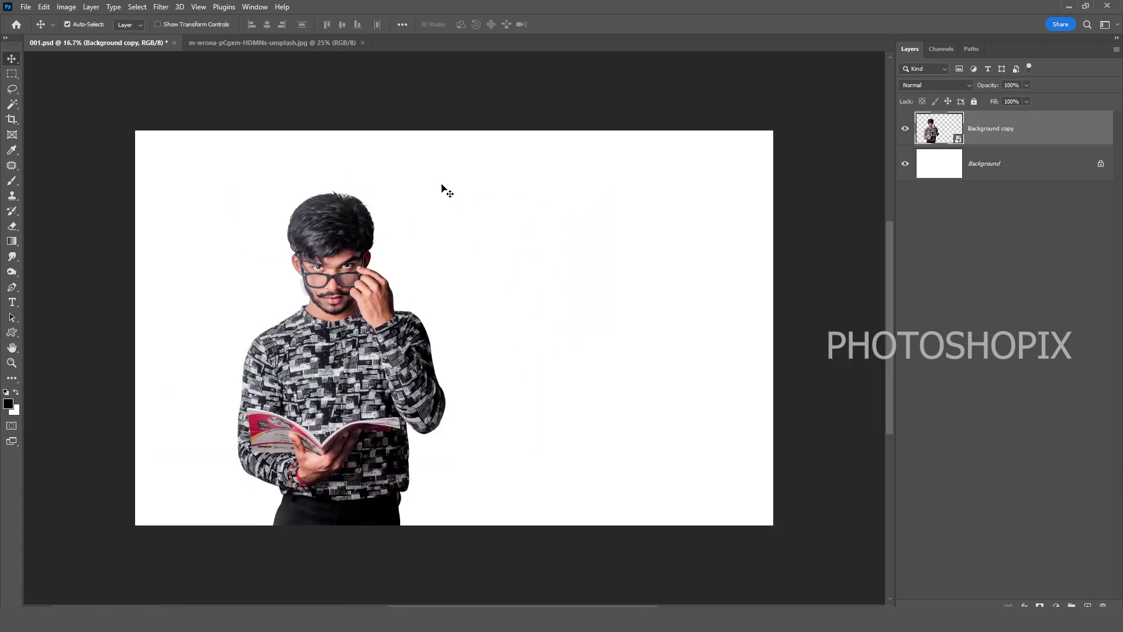
Copy the foggy cottage photo into 001.psd as a new layer and convert it to a Smart Object.
left_click(305, 47)
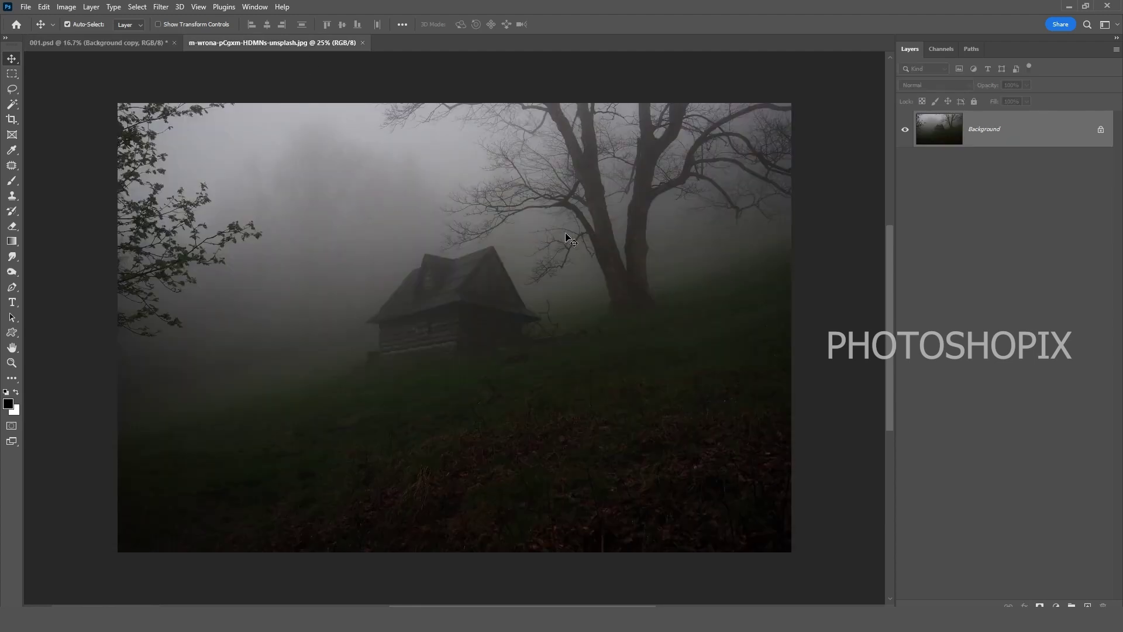
left_click_drag(334, 158, 527, 346)
right_click(1010, 144)
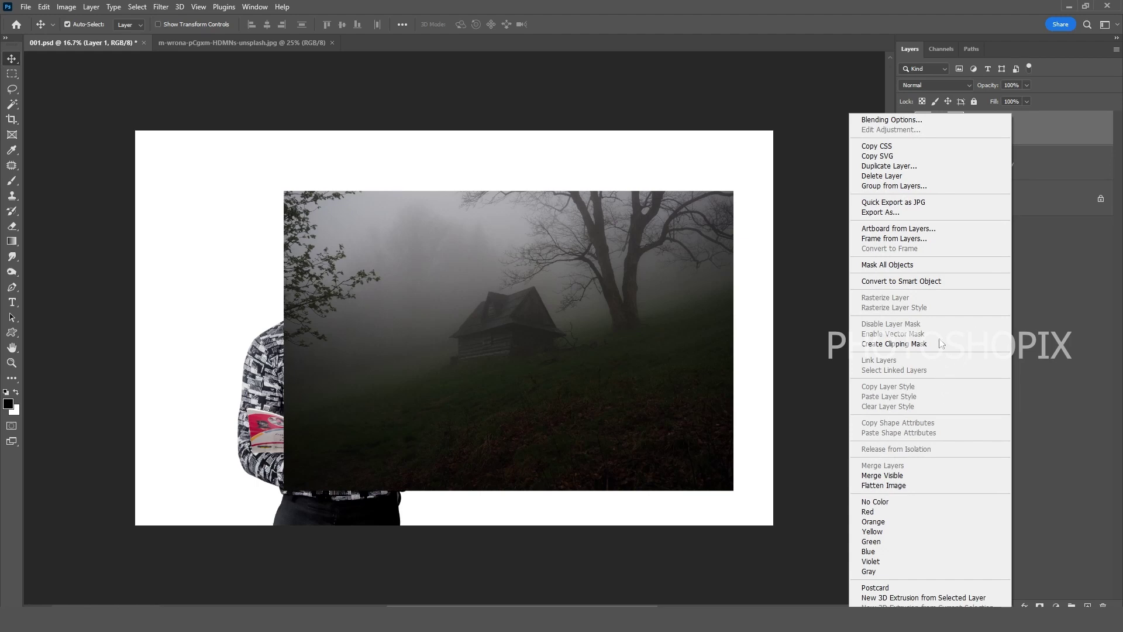
left_click(912, 281)
Close the original foggy cottage document and return to 001.psd.
key("ctrl+Tab")
key("ctrl+w")
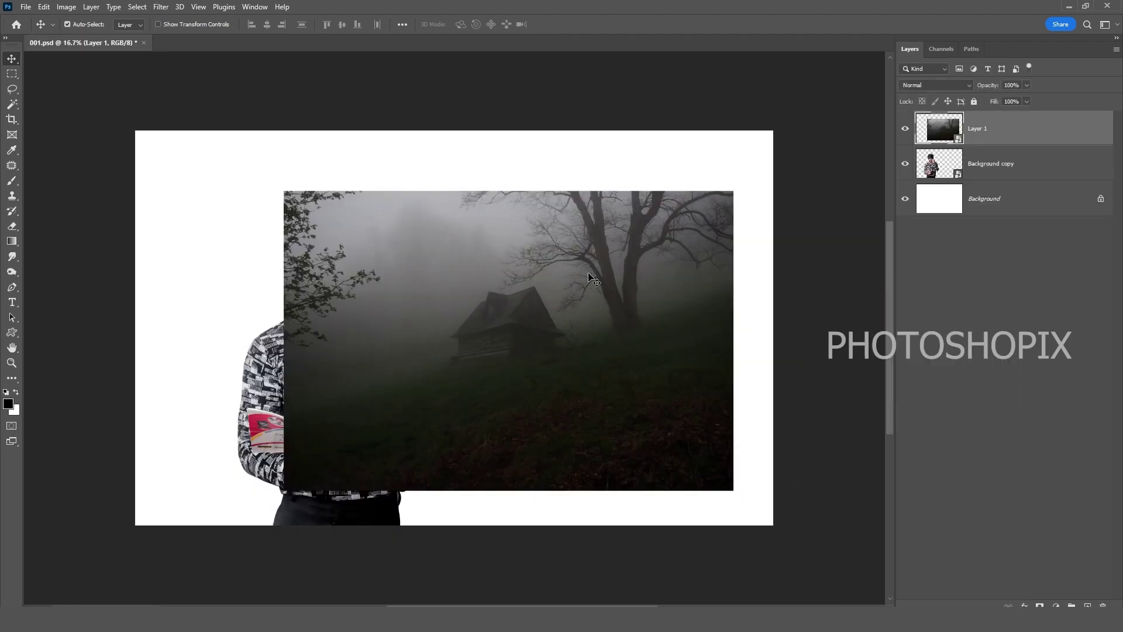
key("ctrl+minus")
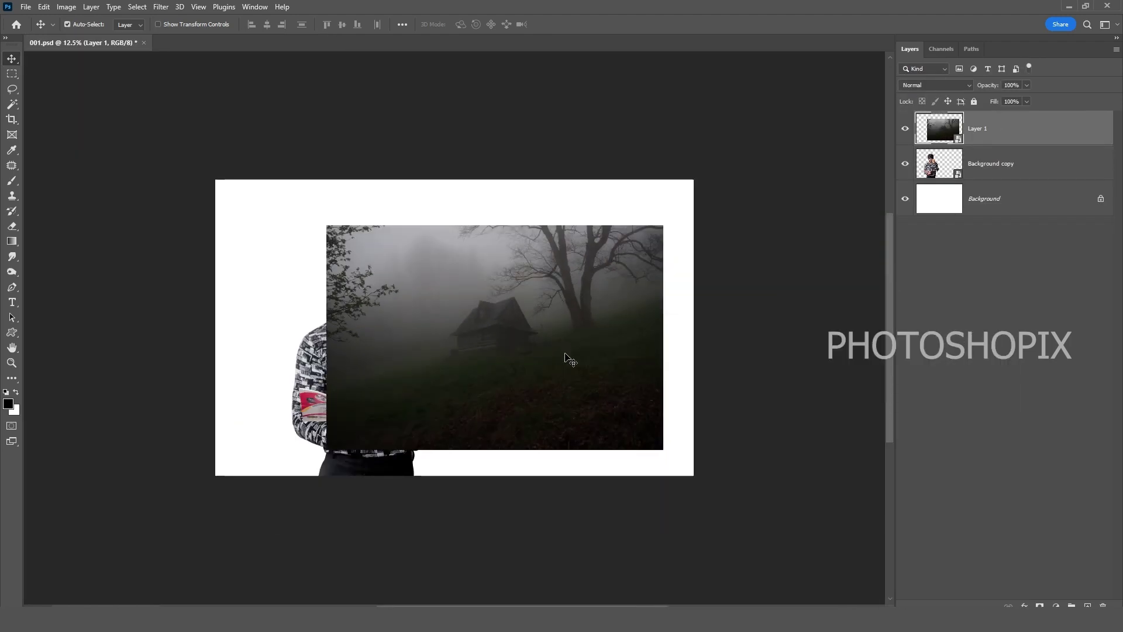
key("ctrl+t")
left_click_drag(589, 356, 547, 356)
key("Escape")
Place the foggy cottage layer beneath the man, scale it to about 150% and position it over the right side of the canvas.
left_click_drag(1023, 139, 1053, 182)
key("ctrl+t")
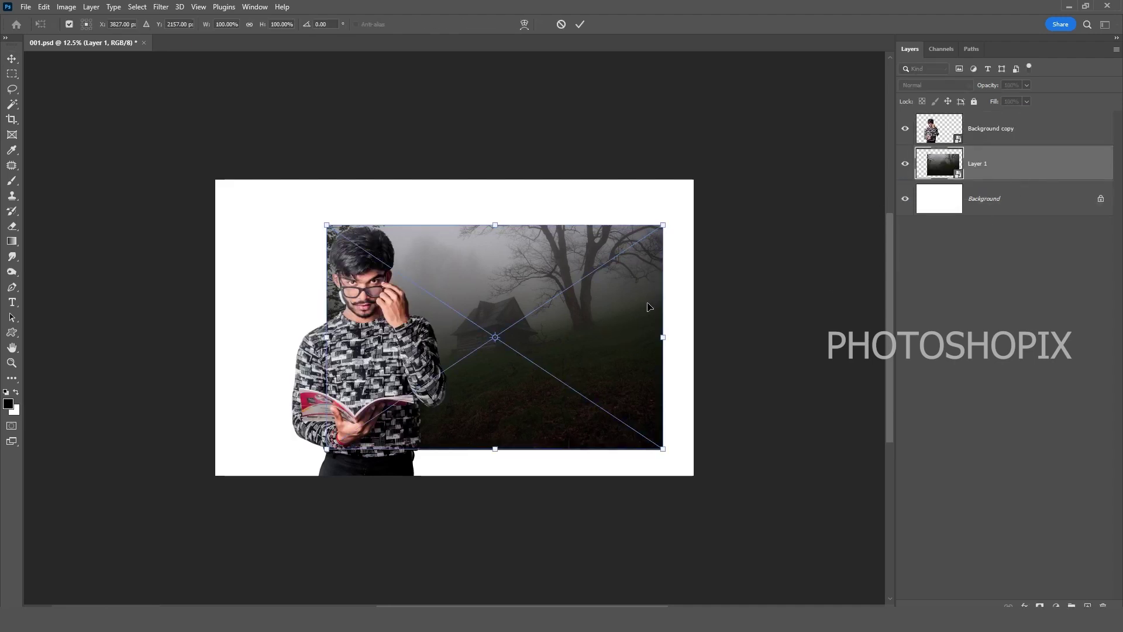
left_click_drag(663, 227, 753, 195)
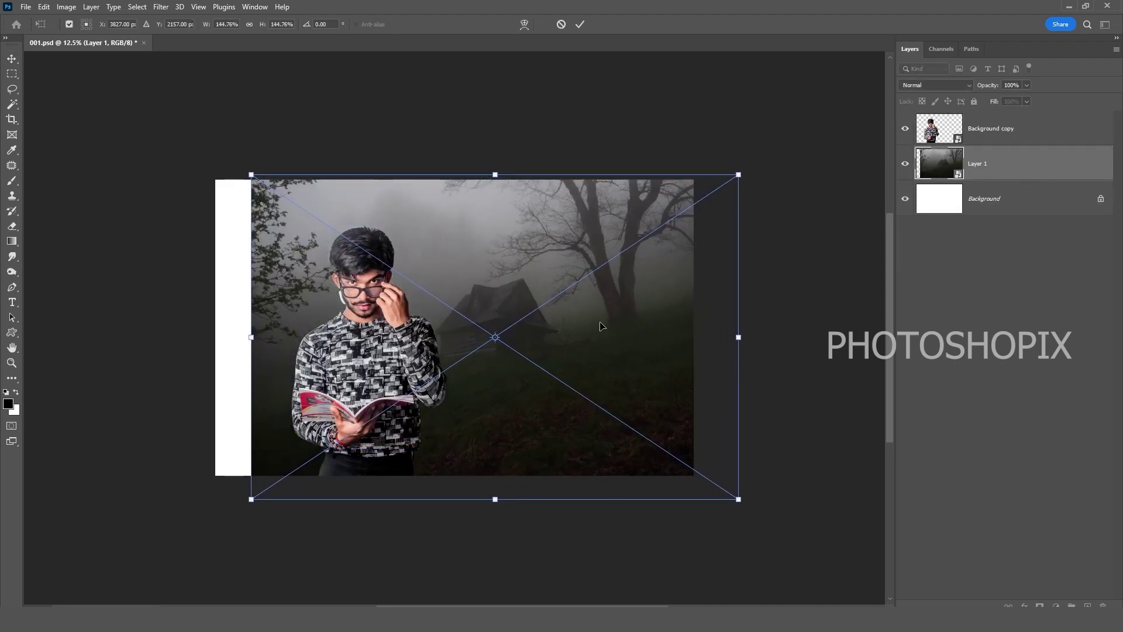
left_click_drag(597, 324, 665, 311)
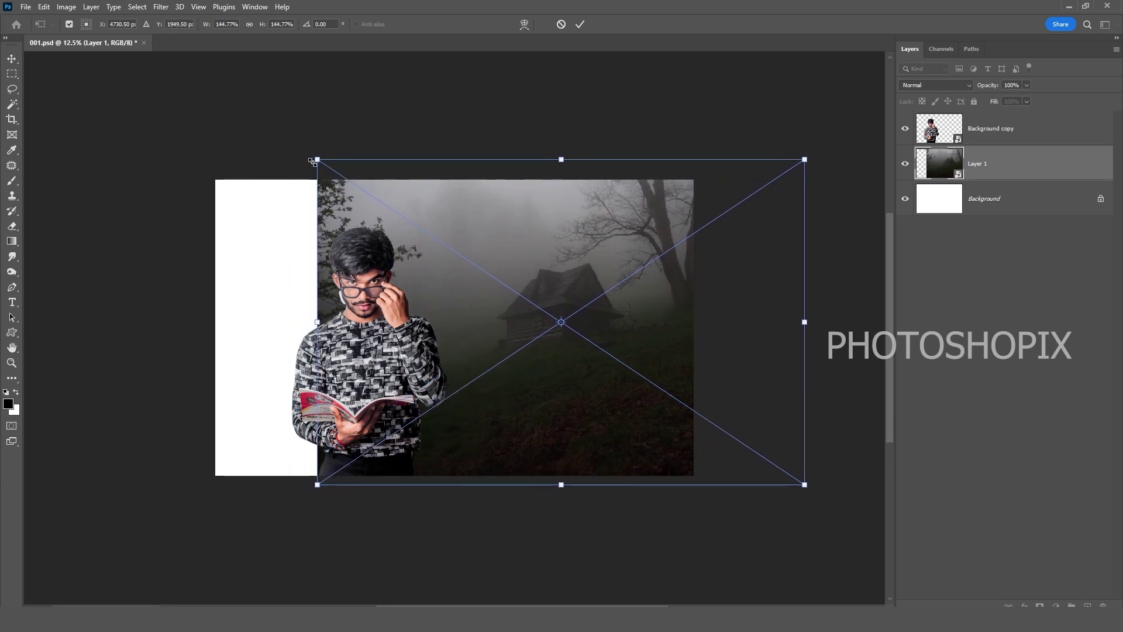
left_click_drag(312, 162, 301, 153)
left_click_drag(378, 247, 386, 255)
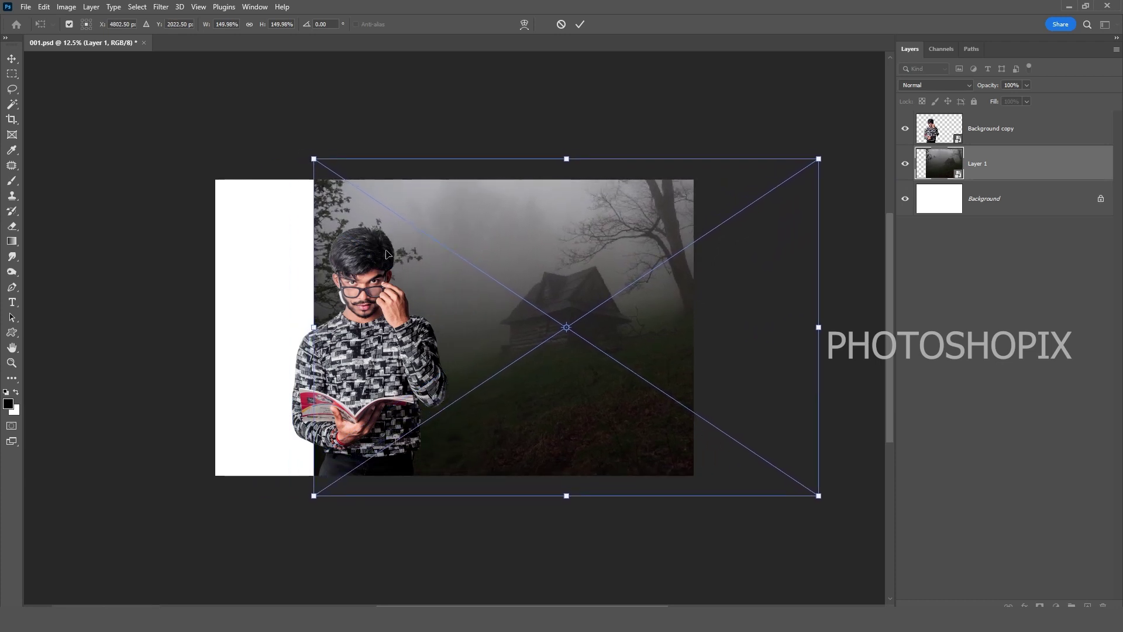
key("Return")
Duplicate the cottage layer, flip the copy horizontally and shift it left to cover the white area of the canvas.
key("ctrl+plus")
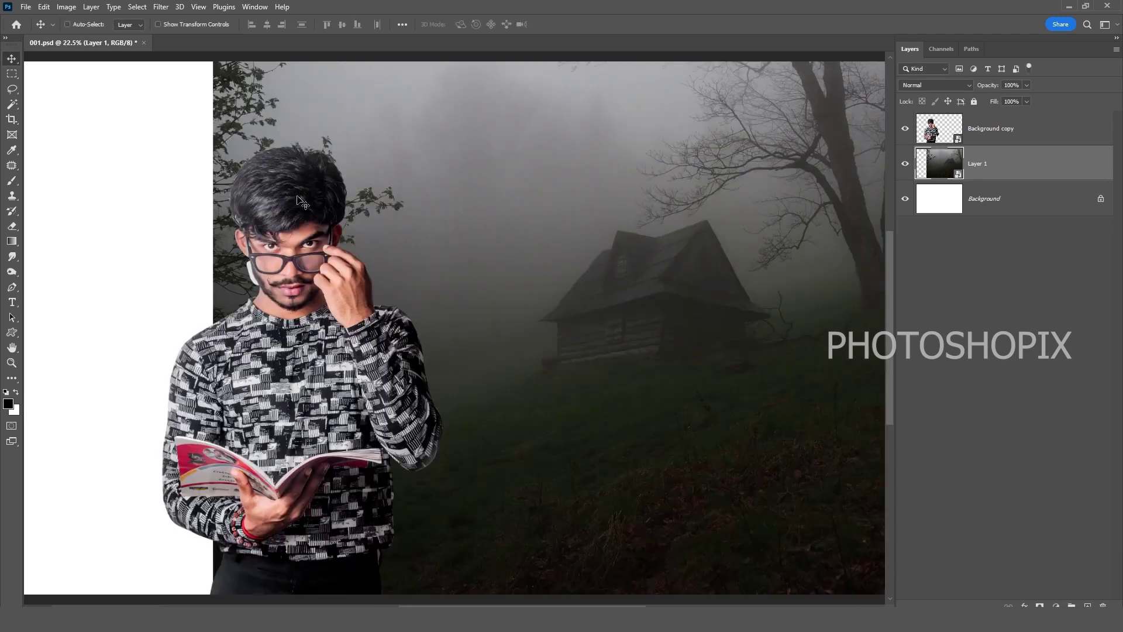
mouse_move(600, 310)
left_mouse_down()
mouse_move(599, 295)
mouse_move(557, 304)
mouse_move(592, 307)
left_mouse_up()
right_click(595, 286)
left_click(597, 290)
scroll(596, 288, "down", 1)
key("ctrl+j")
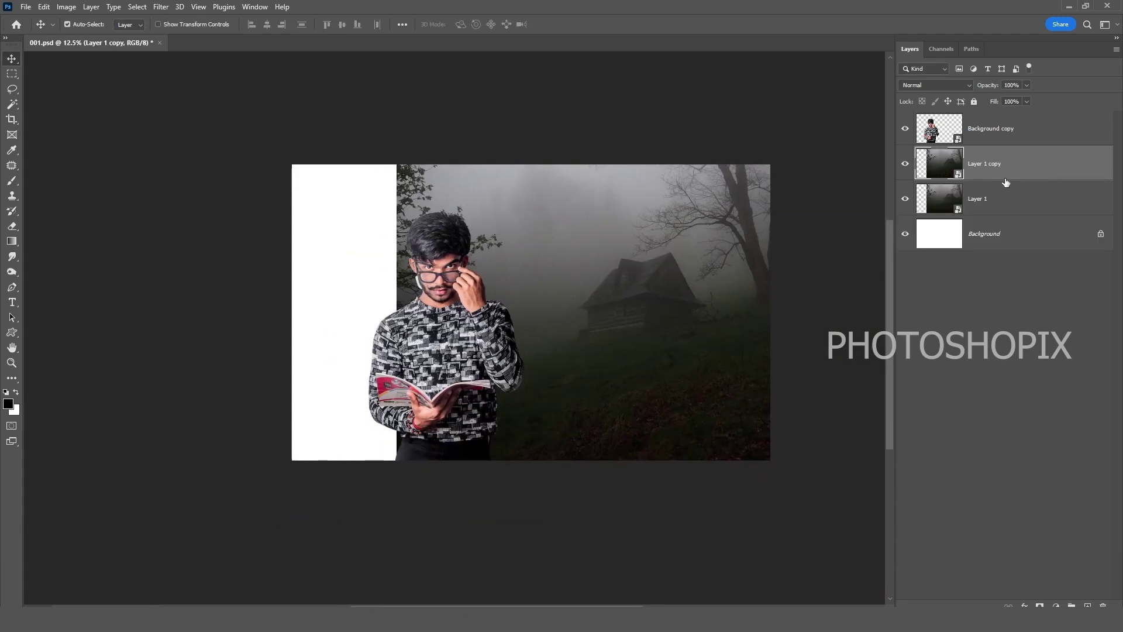
key("ctrl+t")
right_click(560, 251)
left_click(596, 461)
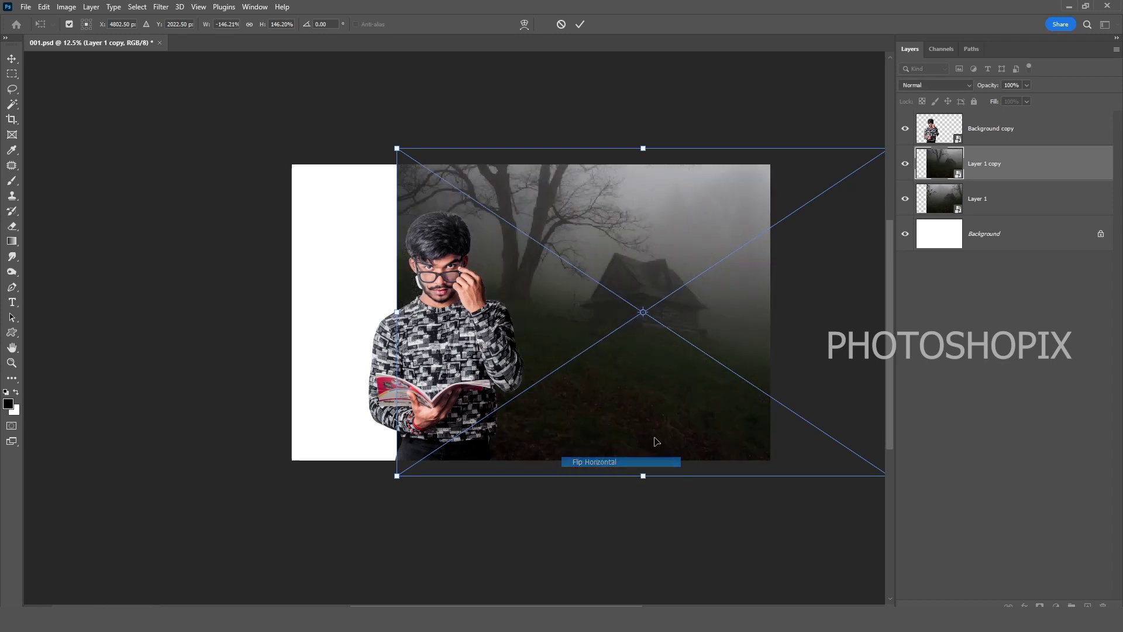
left_click_drag(720, 380, 499, 376)
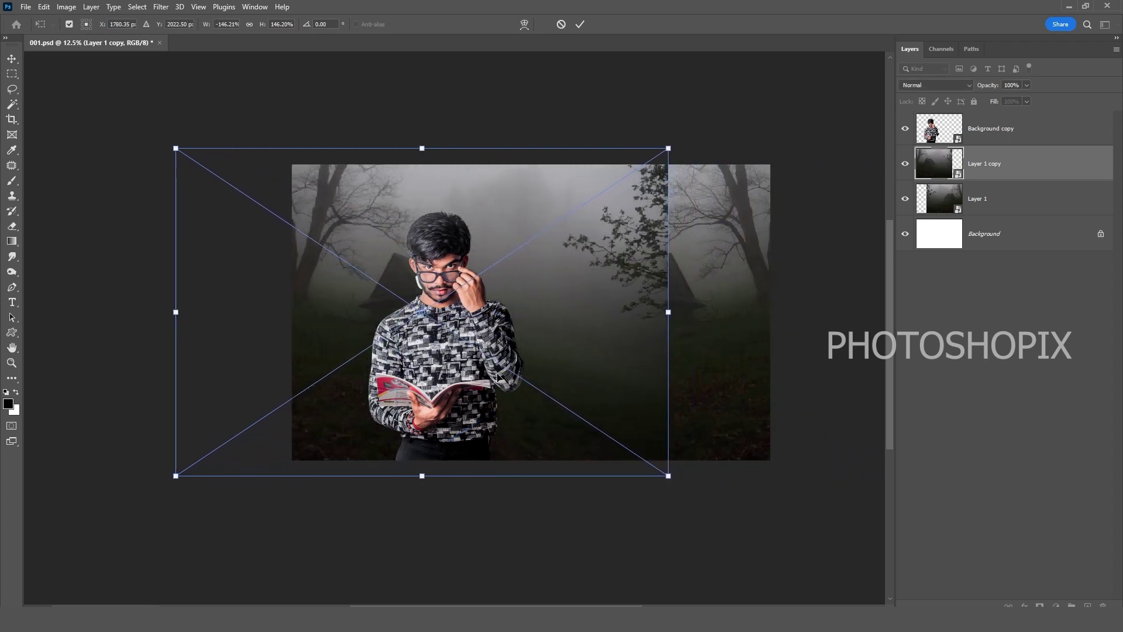
key("Return")
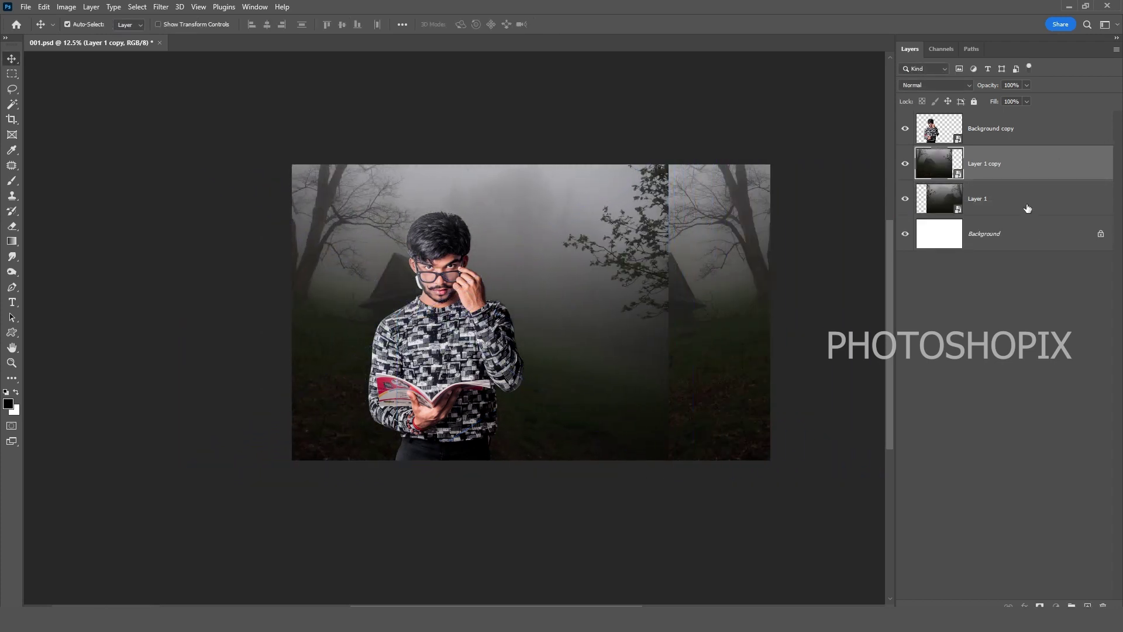
Move the flipped copy below the original cottage layer and add a layer mask to the original.
left_click_drag(1028, 208, 1004, 218)
scroll(612, 310, "up", 1)
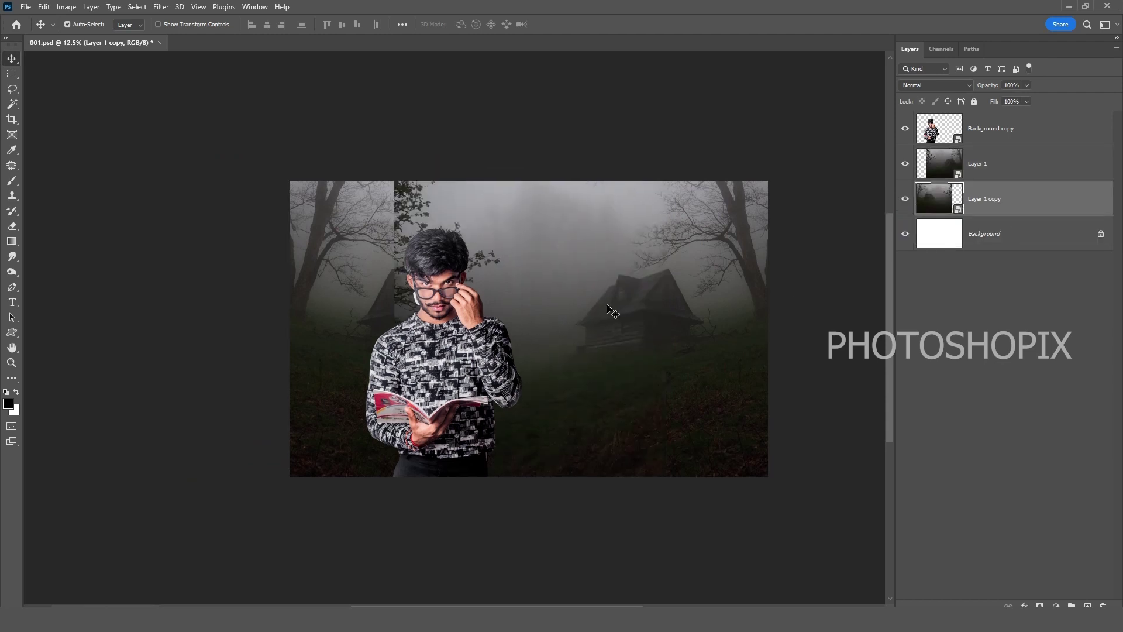
left_click(611, 310)
left_click(1040, 607)
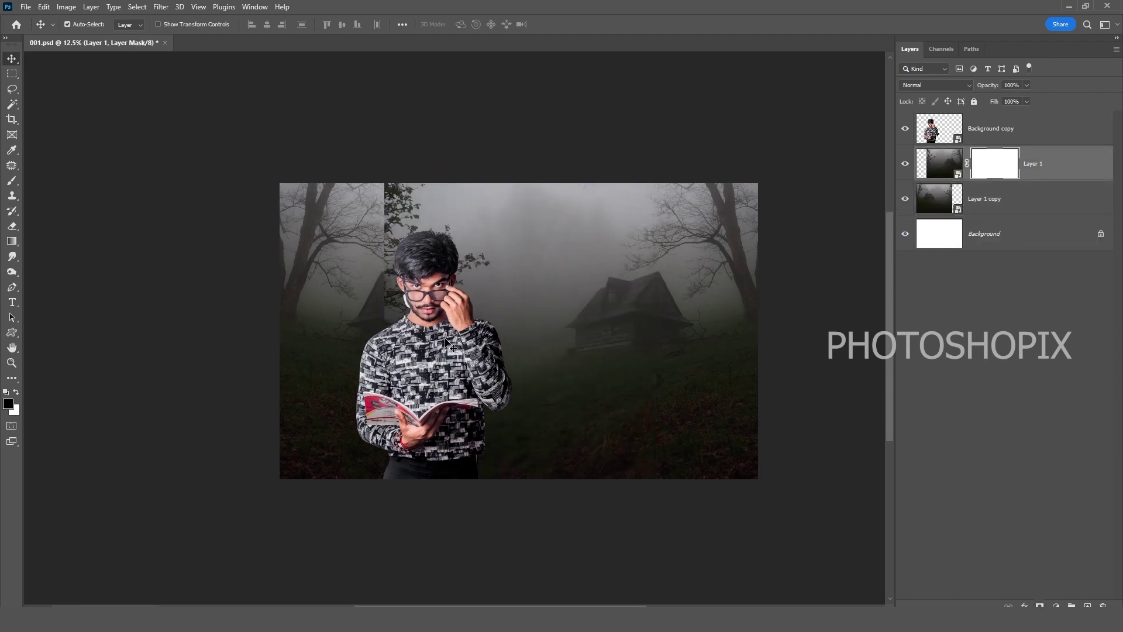
Paint black with a large soft brush on the original cottage layer's mask to blend away the vertical seam behind the man.
key("b")
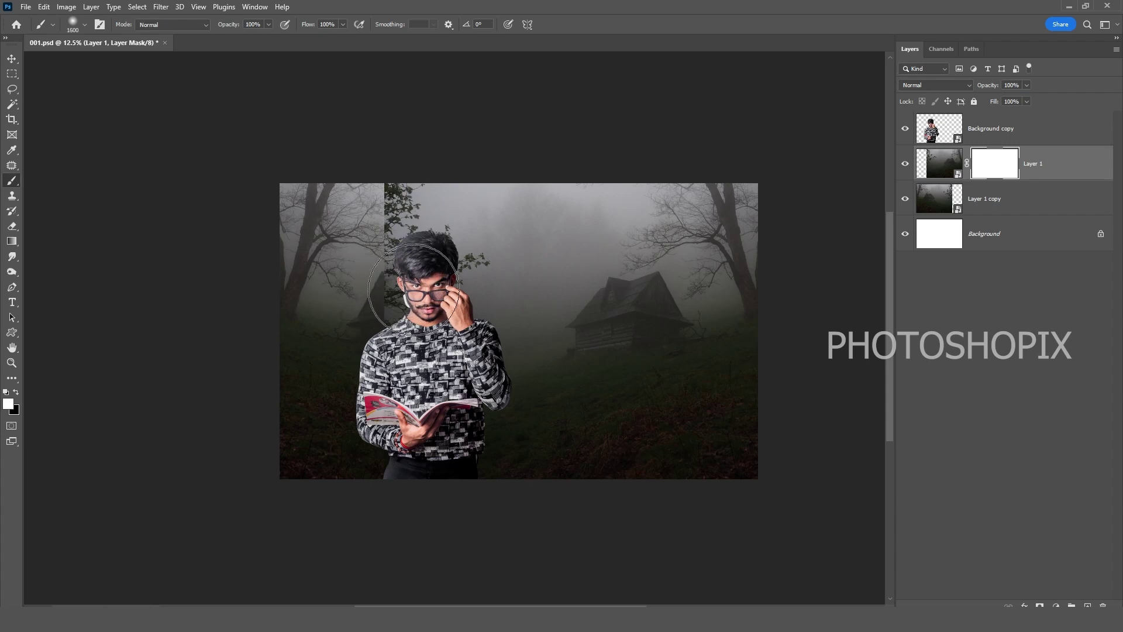
key("x")
mouse_move(414, 289)
left_mouse_down()
mouse_move(394, 261)
mouse_move(441, 240)
mouse_move(458, 251)
mouse_move(407, 248)
mouse_move(406, 178)
left_mouse_up()
left_click_drag(365, 500, 353, 492)
key("v")
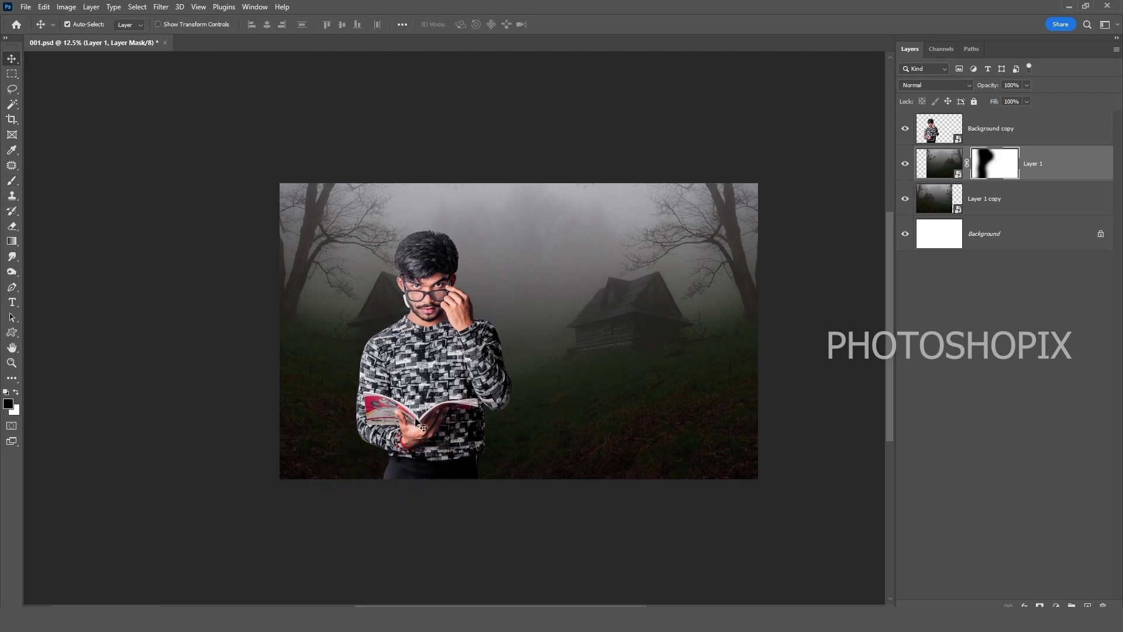
Select the flipped cottage copy and draw a freehand lasso selection around the duplicate house behind the man.
key("ctrl+0")
key("ctrl+minus")
left_click_drag(203, 346, 314, 365)
left_click(281, 351)
key("l")
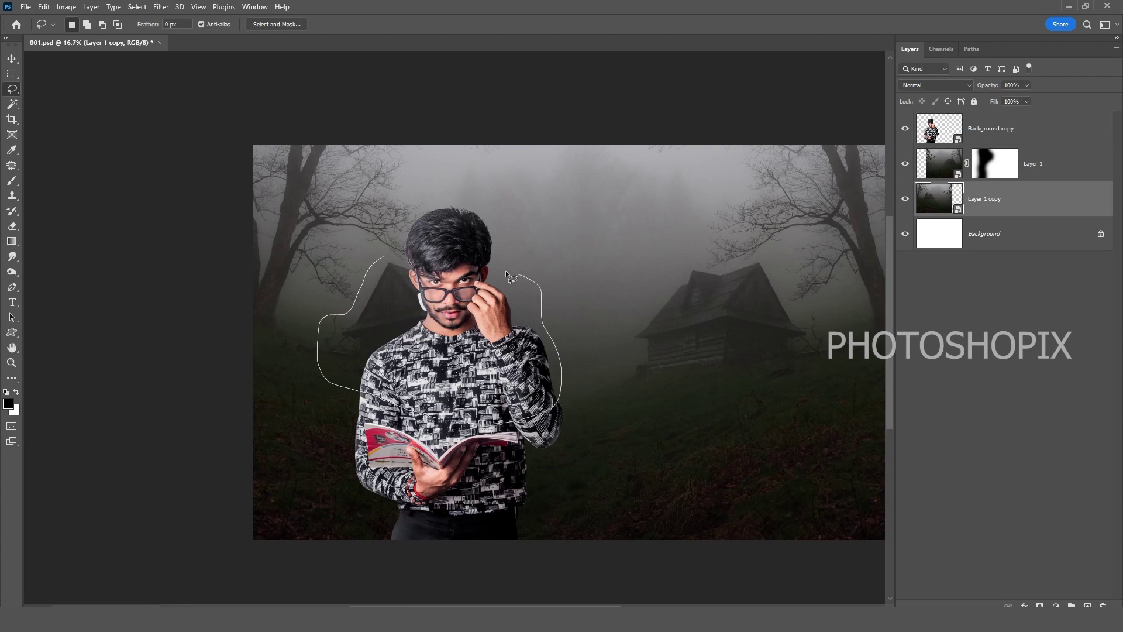
left_click_drag(507, 274, 410, 262)
key("alt")
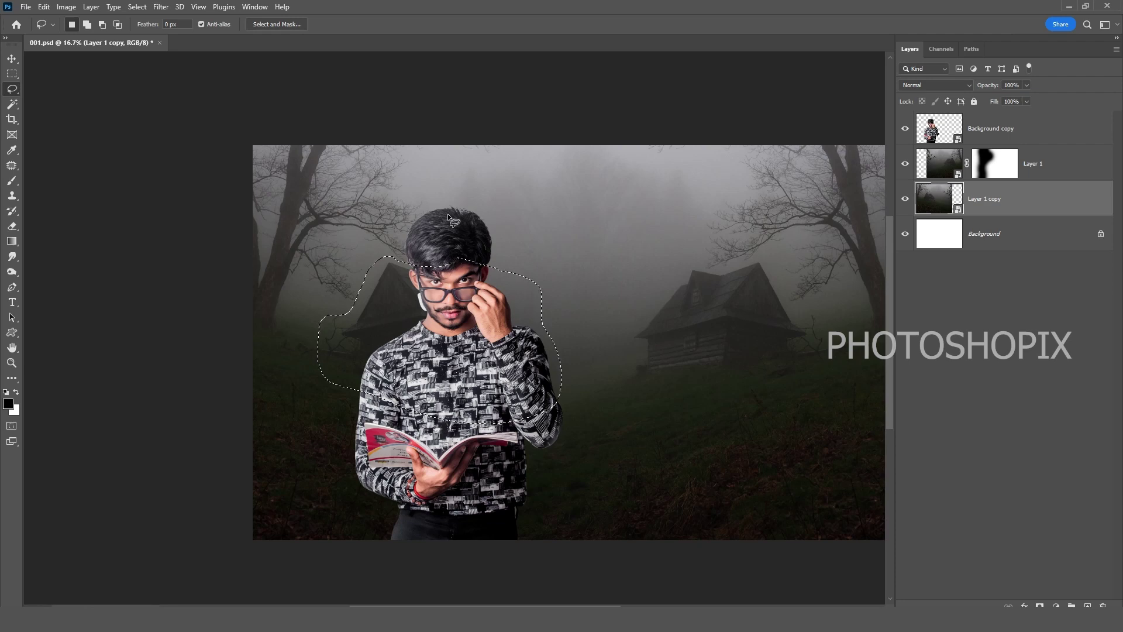
Rasterize the flipped cottage copy and replace the selected house using Content-Aware Fill, output to a new layer.
key("v")
left_click(44, 6)
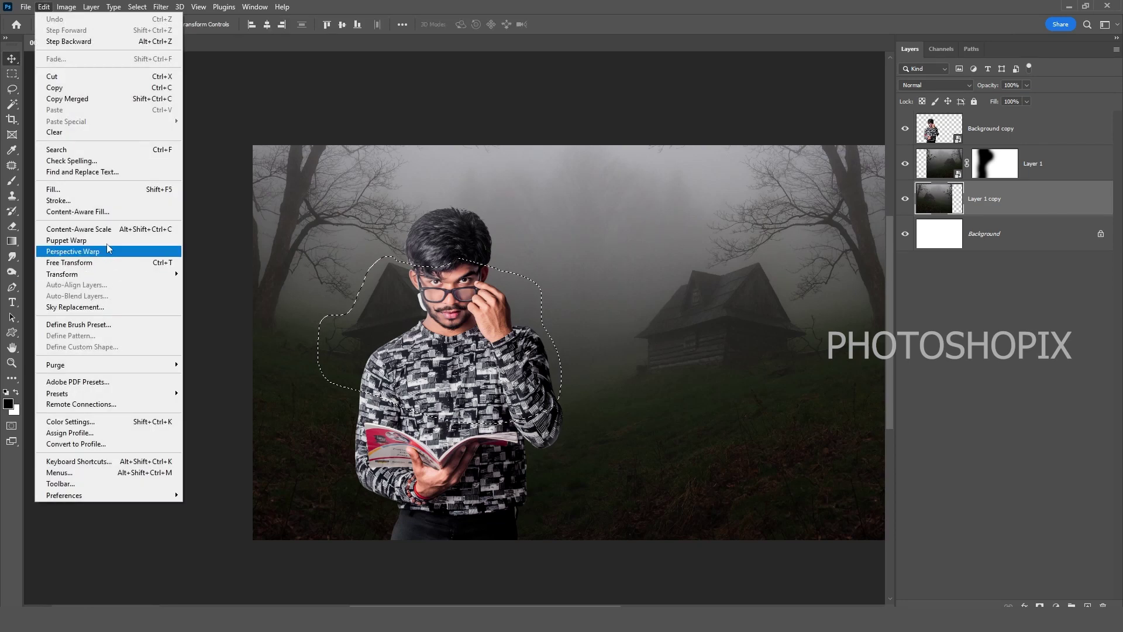
left_click(79, 211)
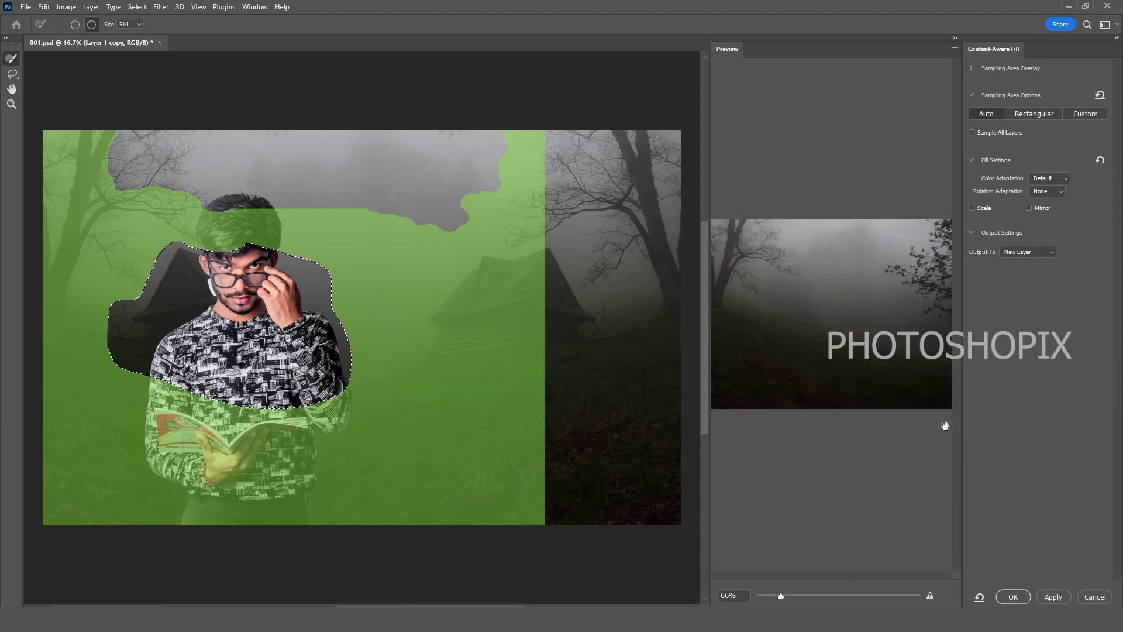
left_click(1013, 596)
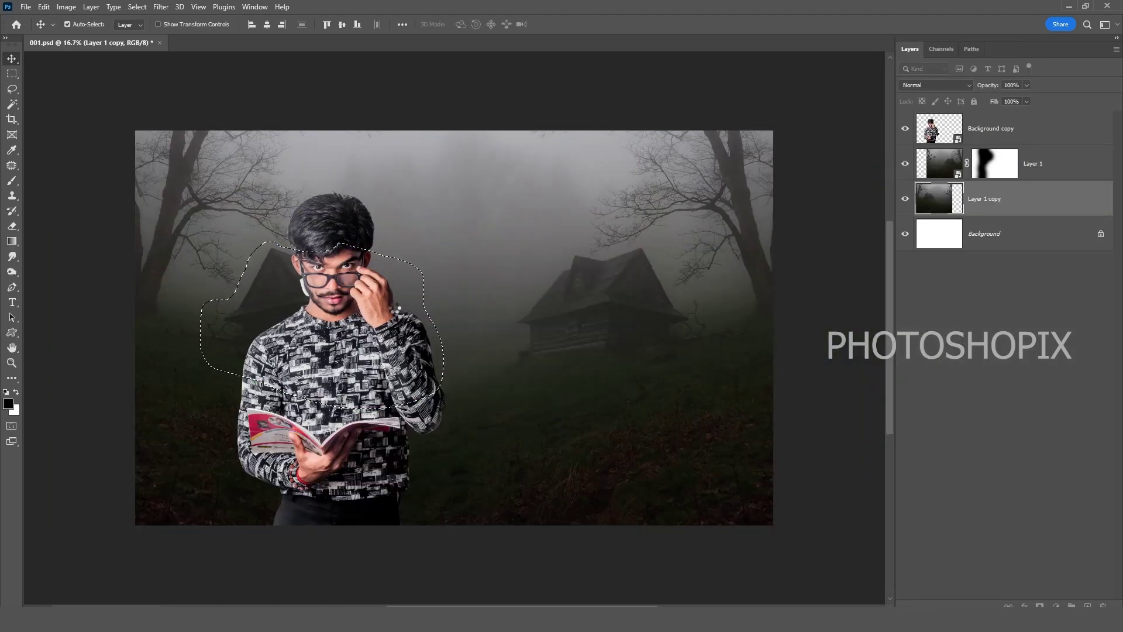
left_click_drag(317, 318, 361, 321)
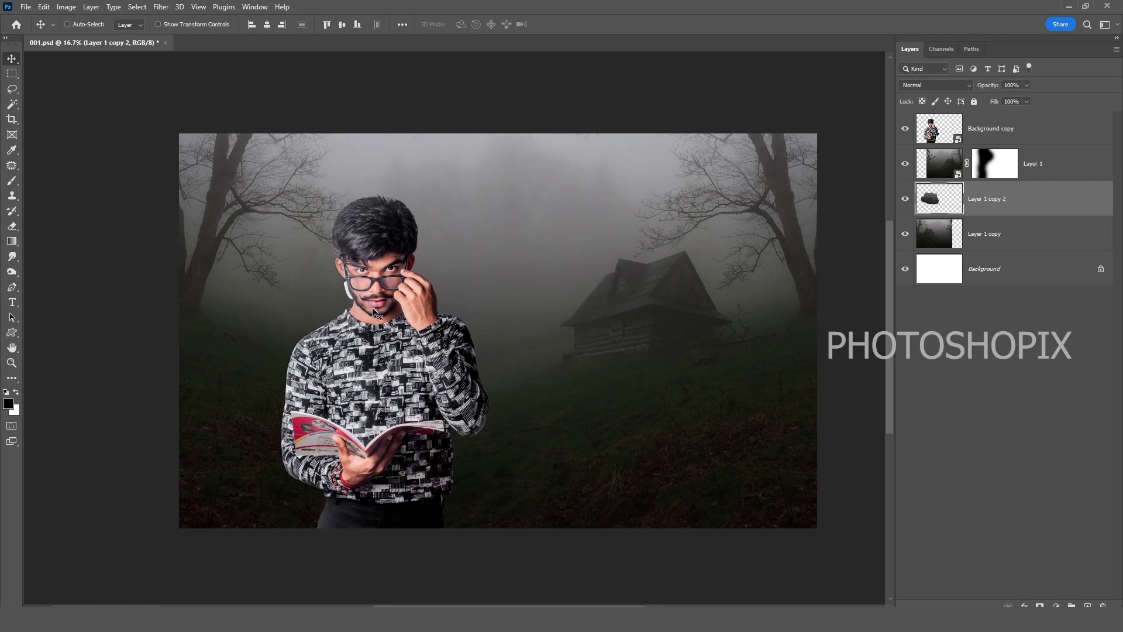
Merge the content-aware fill layer with the flipped cottage copy.
key("ctrl+0")
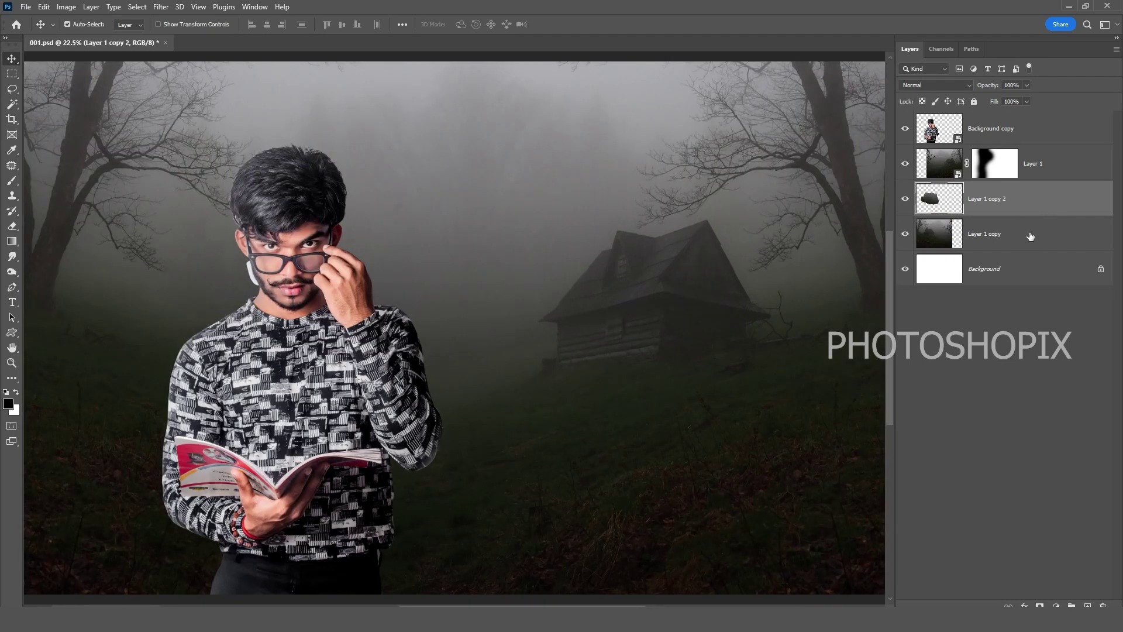
left_click(1031, 235, "shift")
key("ctrl+e")
key("ctrl+minus")
key("ctrl+minus")
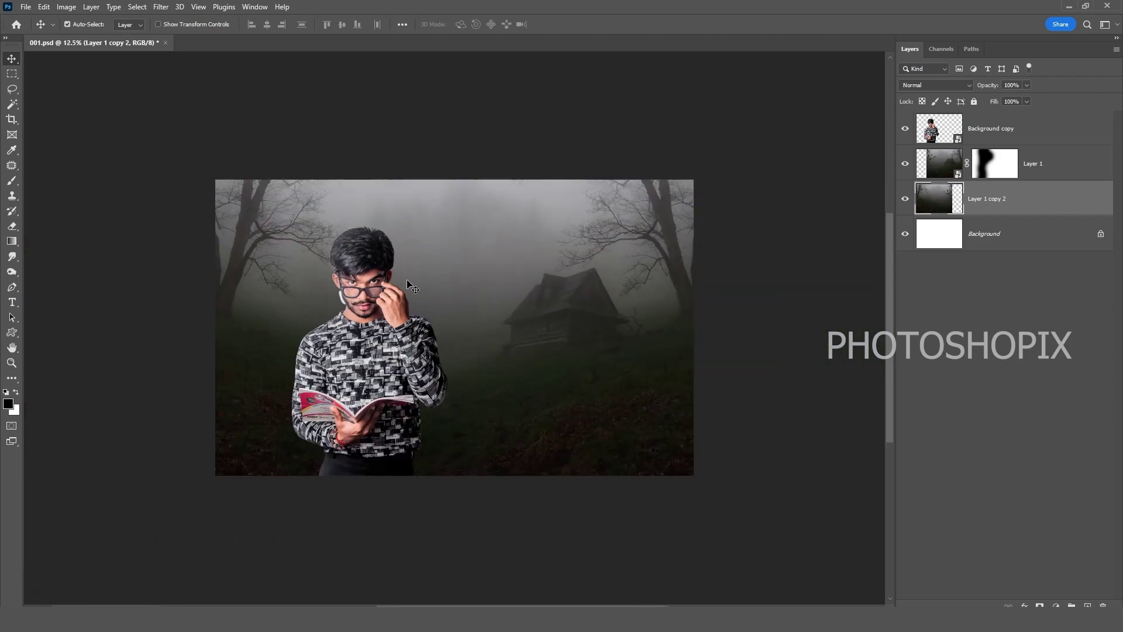
key("ctrl+0")
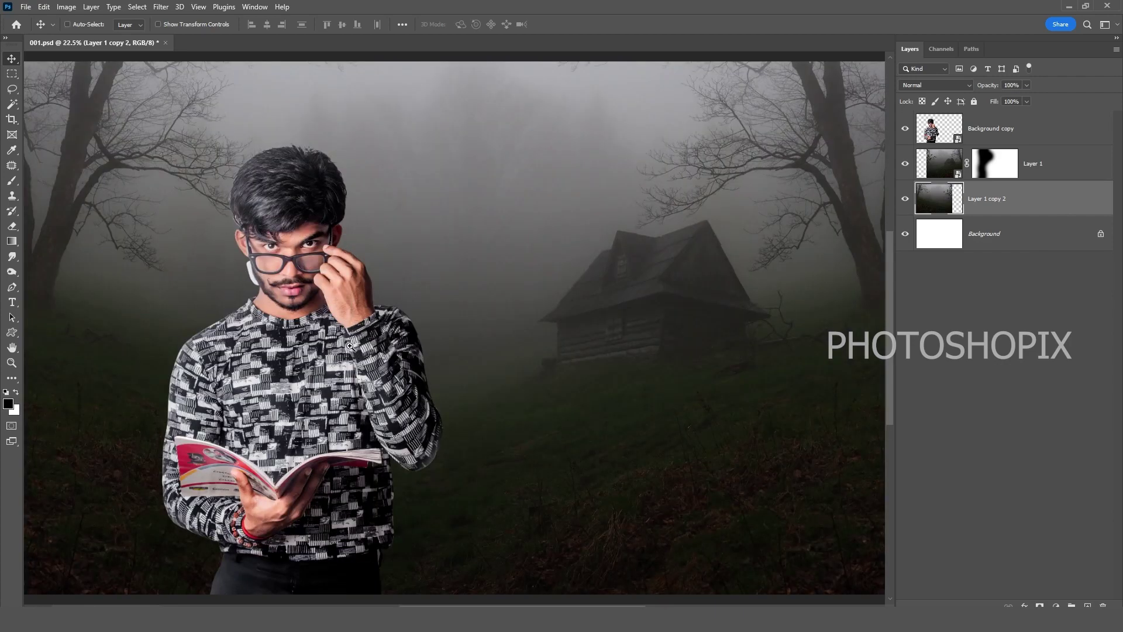
Select the man layer and add a layer mask to it.
left_click_drag(233, 286, 350, 346)
left_click_drag(472, 283, 478, 311)
right_click(451, 297)
left_click(466, 304)
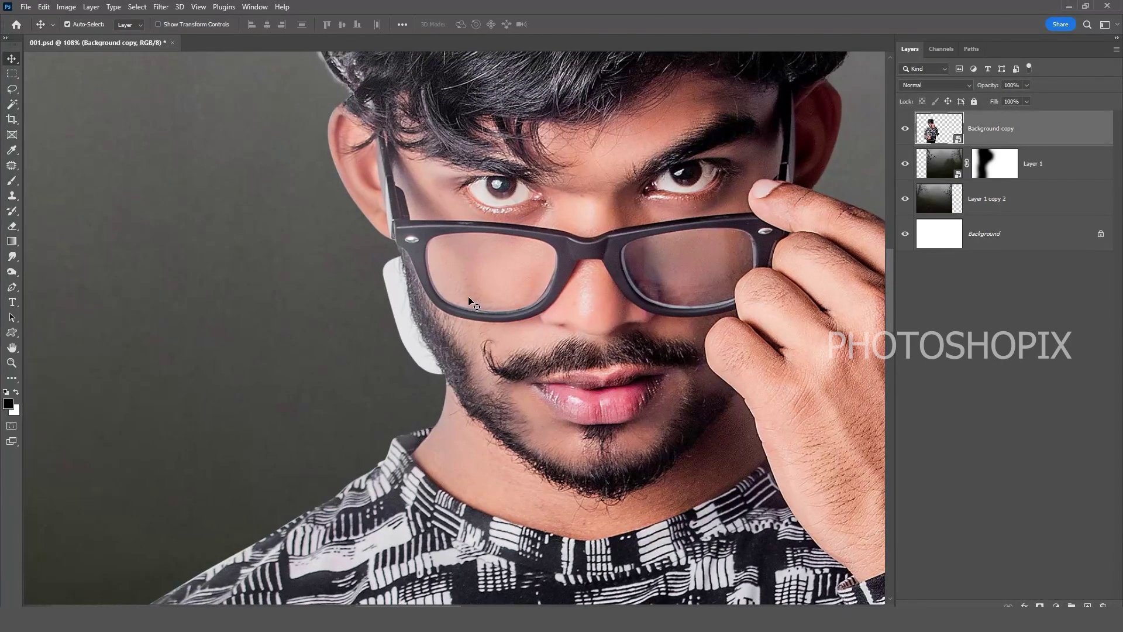
left_click(1040, 606)
left_click_drag(551, 329, 564, 382)
right_click(538, 353)
left_click(576, 360)
Try to refine the edge around the white patch beside the man's jaw in Select and Mask, output to a masked copy.
key("ctrl+alt+r")
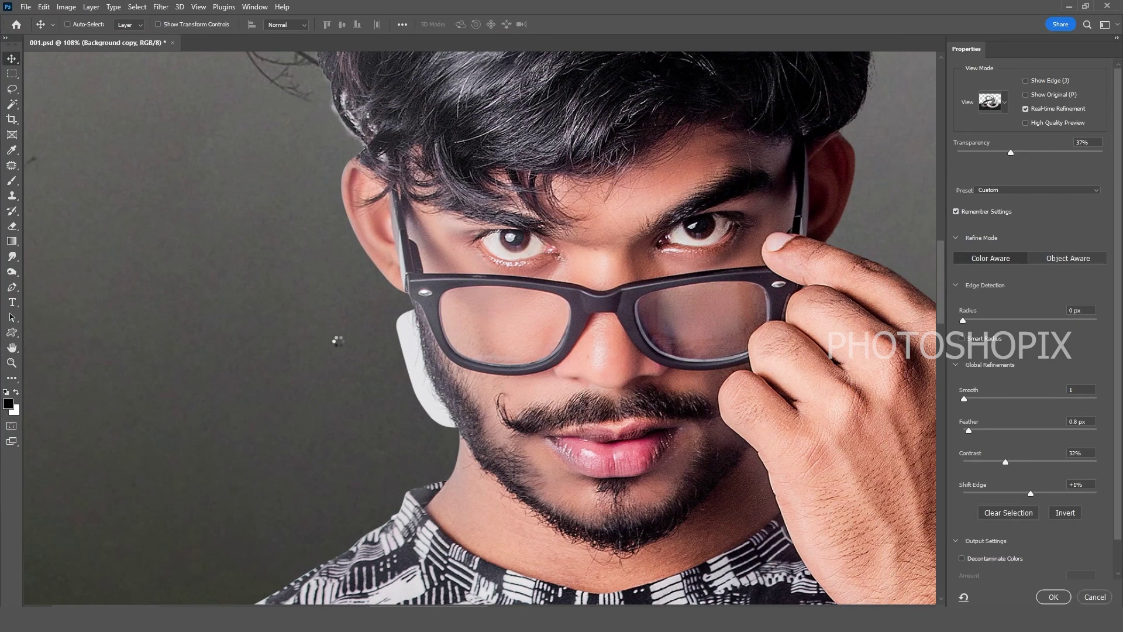
left_click(420, 368, "ctrl")
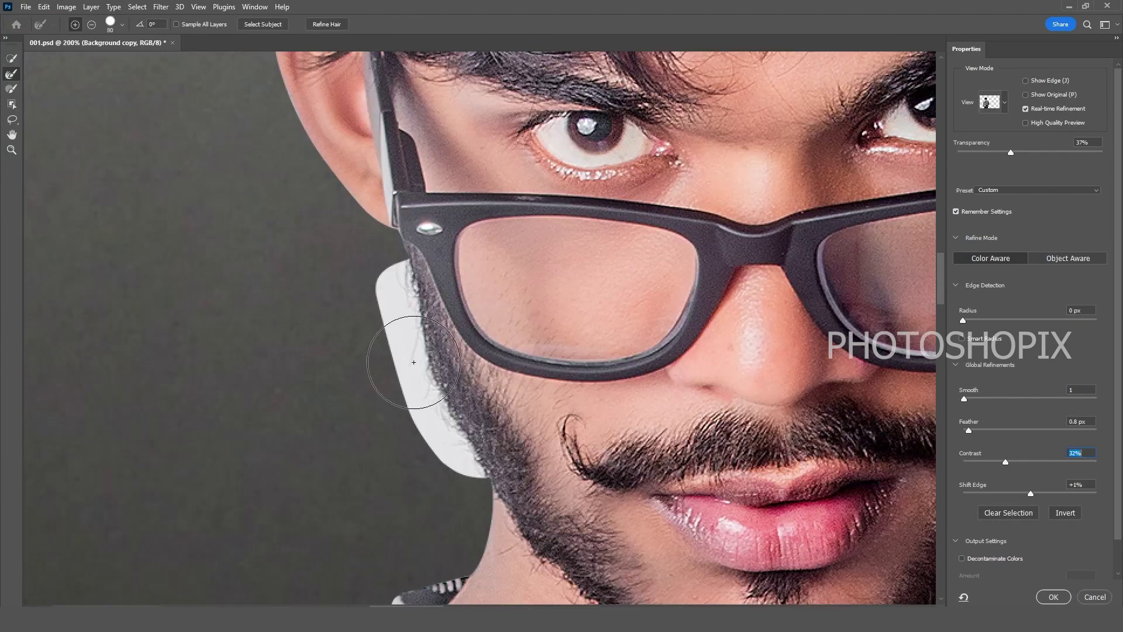
key("bracketleft")
left_click_drag(448, 459, 408, 425)
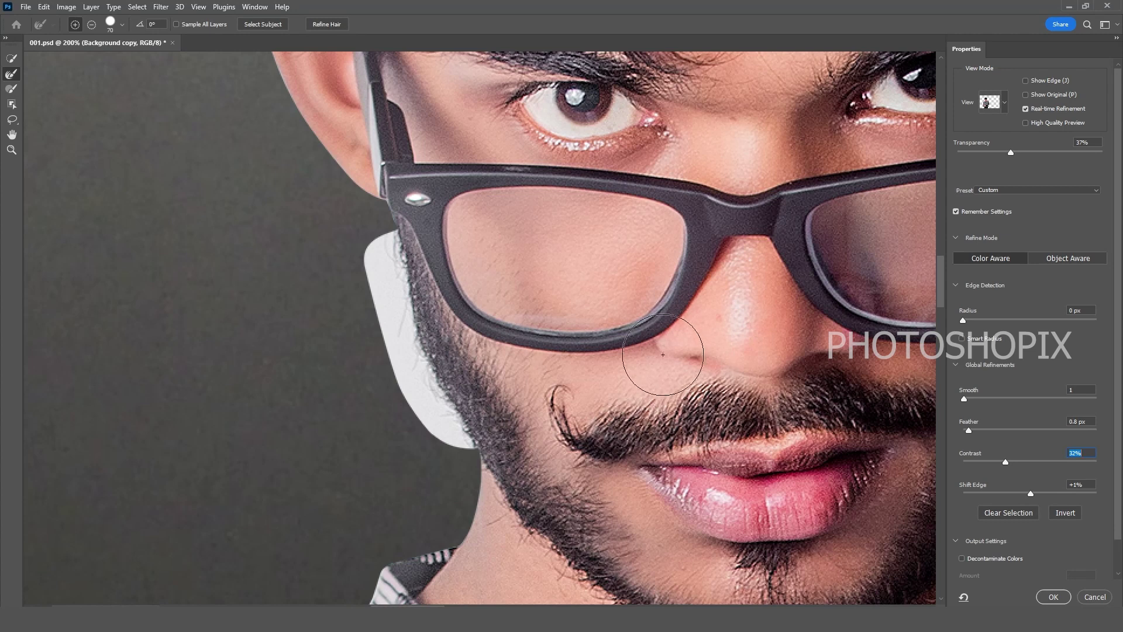
key("Return")
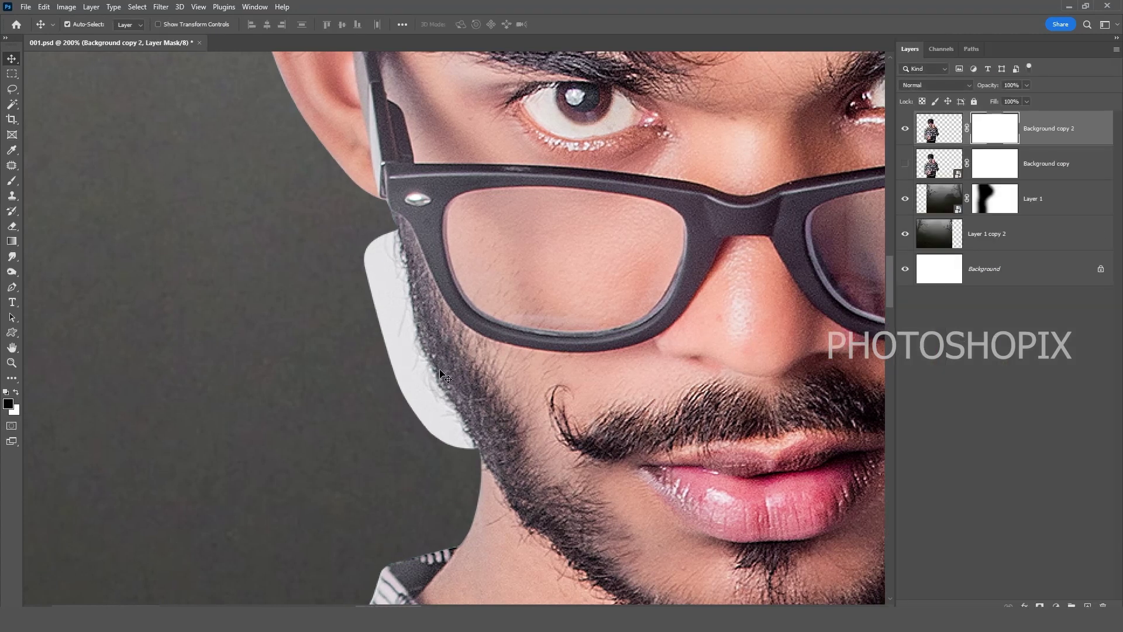
Delete the refined man copy together with its layer mask.
left_click_drag(509, 418, 487, 414)
key("Delete")
left_click_drag(476, 369, 478, 390)
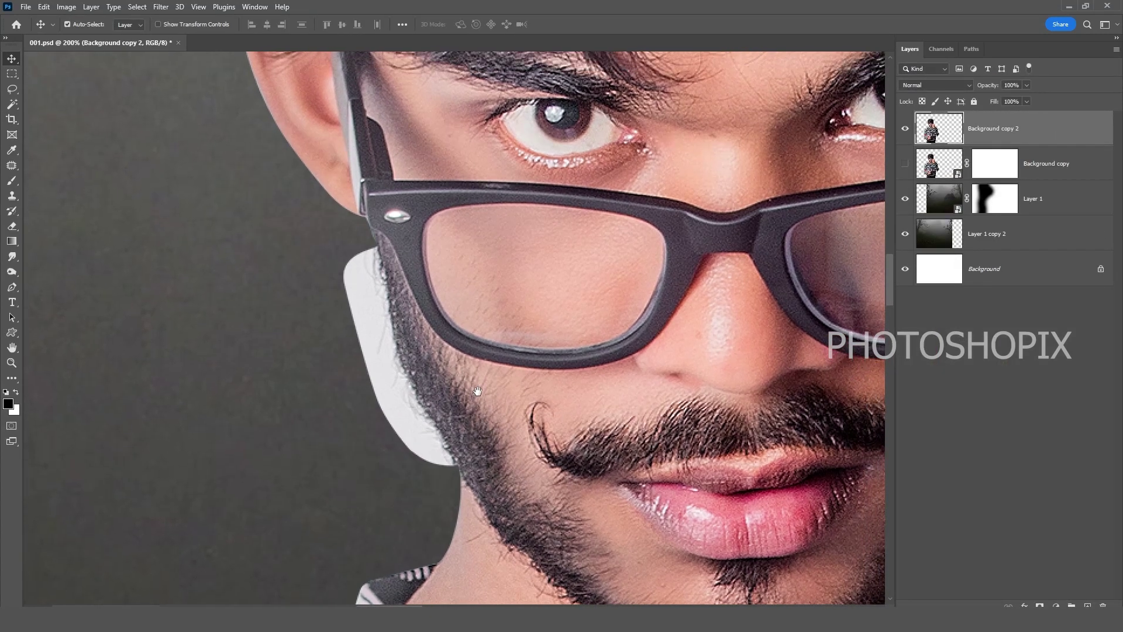
key("Delete")
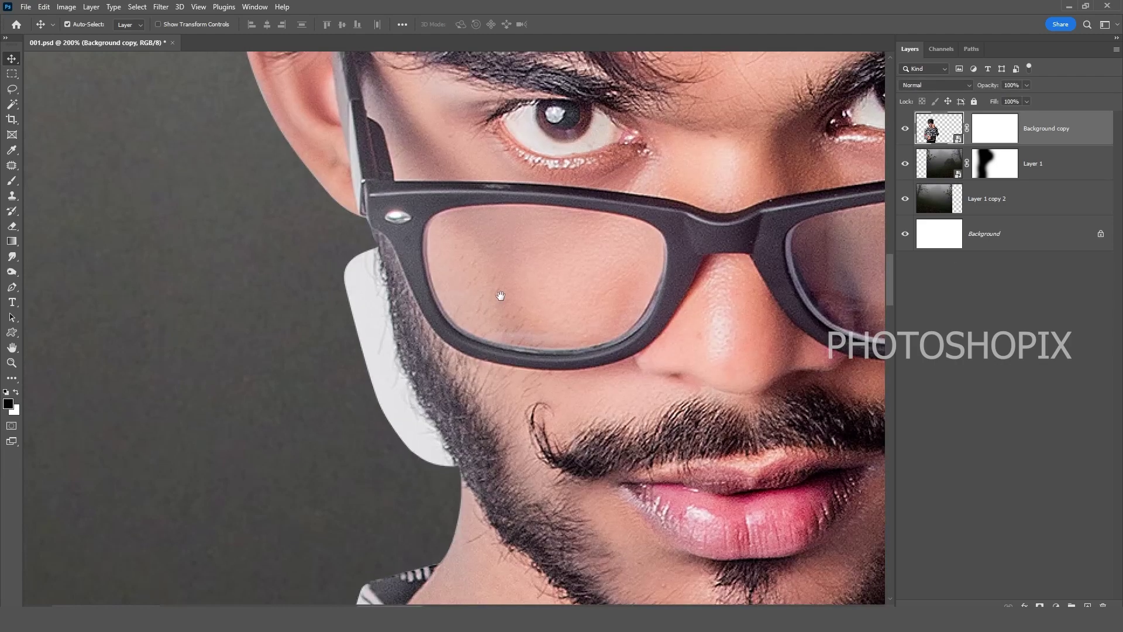
Rasterize the man layer without its mask and erase the white patch beside his jaw with the Background Eraser at 40% tolerance.
key("e")
scroll(427, 326, "down", 2)
left_click(420, 437, "alt")
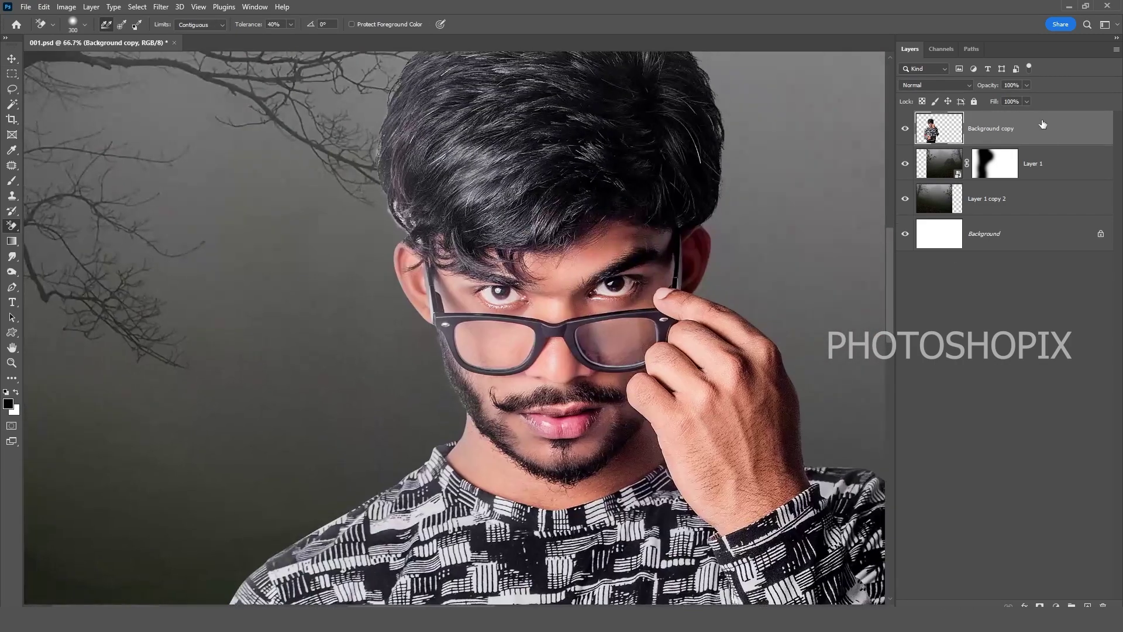
Convert the cleaned man layer back to a Smart Object.
right_click(1031, 141)
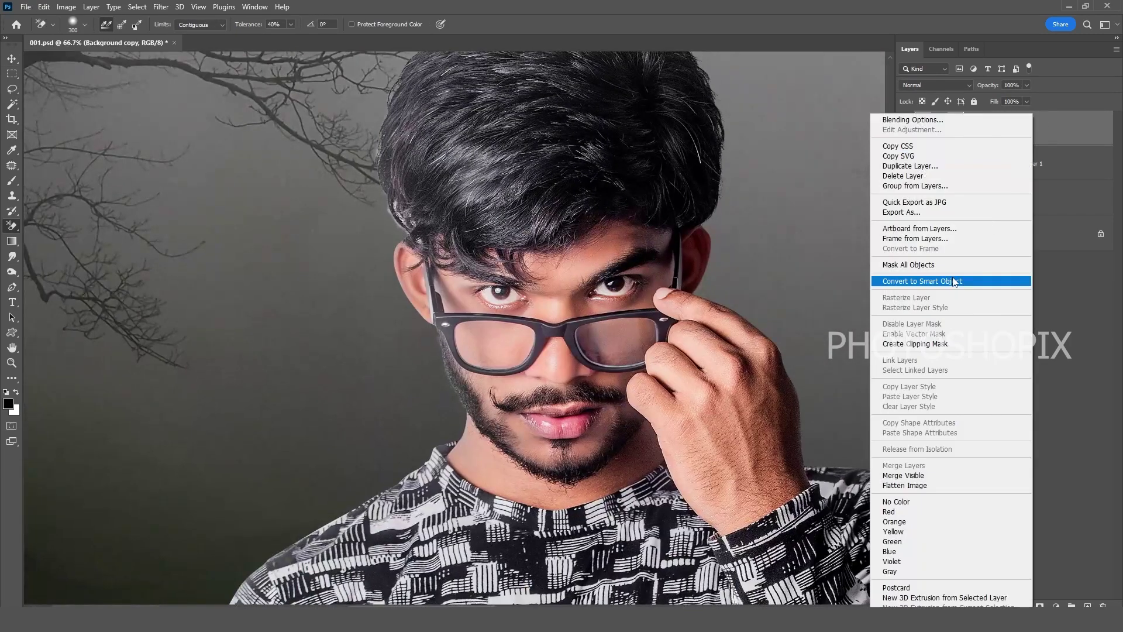
left_click(922, 281)
scroll(513, 318, "up", 2)
key("v")
key("ctrl+0")
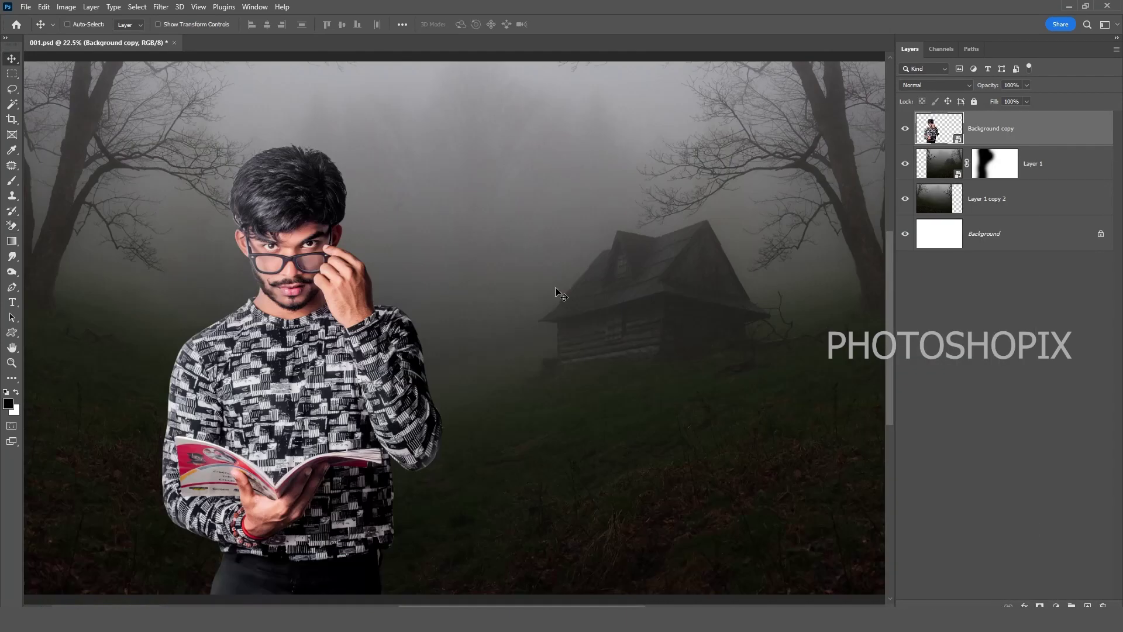
key("ctrl+minus")
key("ctrl+0")
left_click_drag(258, 280, 320, 288)
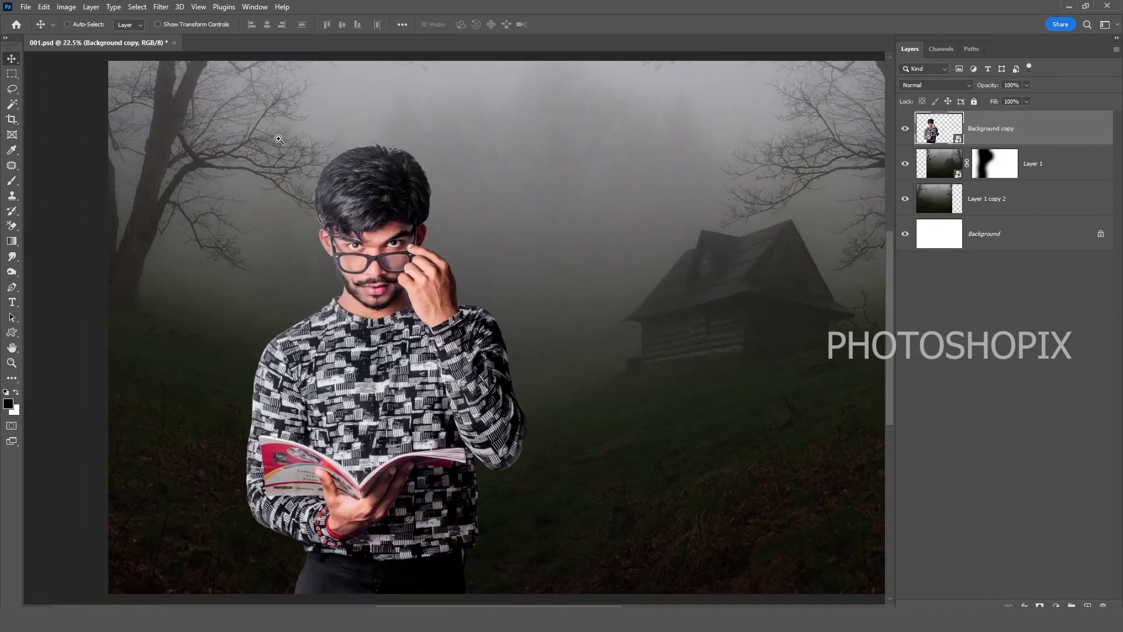
left_click_drag(280, 140, 449, 319)
key("ctrl+0")
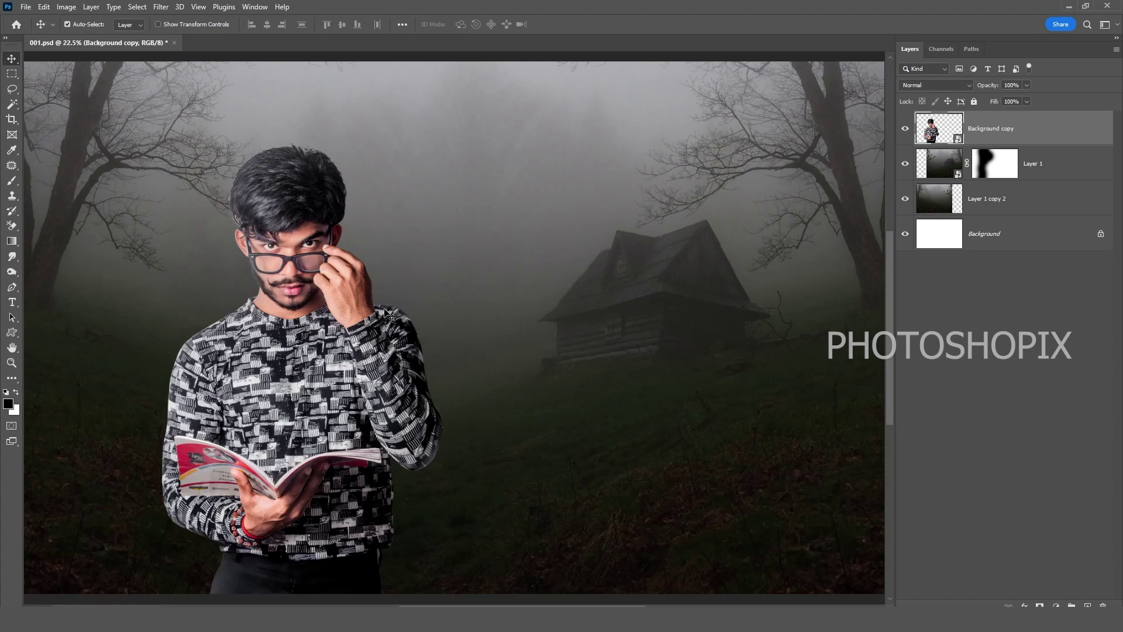
Open the jdUWR-wj_Lg-unsplash photo of the man with crossed arms from the Poster folder.
key("ctrl+o")
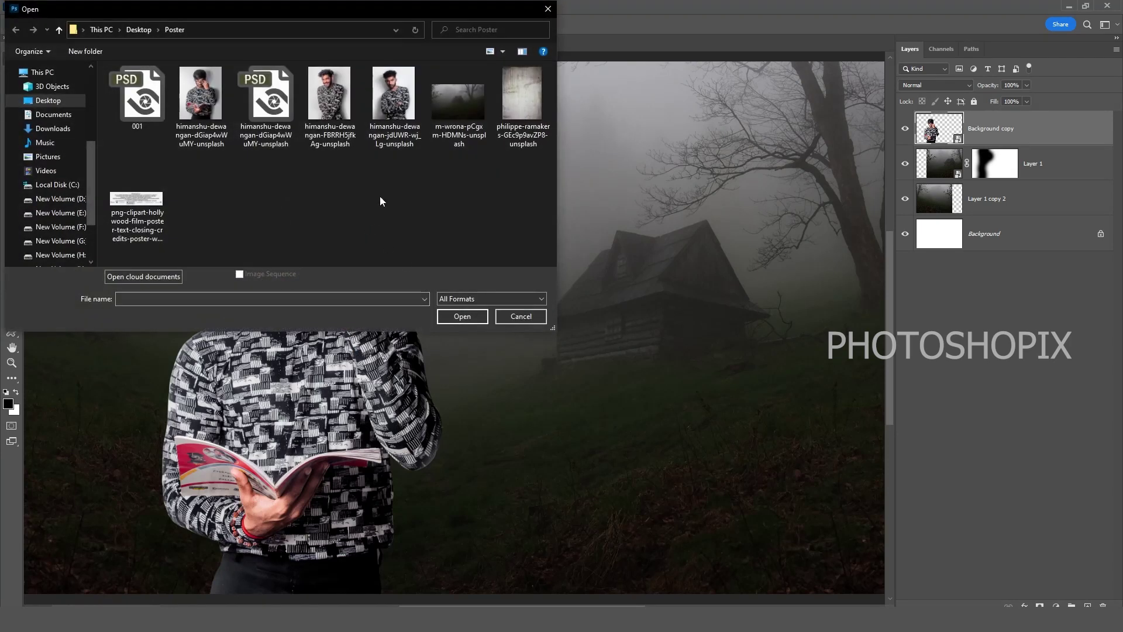
left_click(390, 125)
left_click(332, 123)
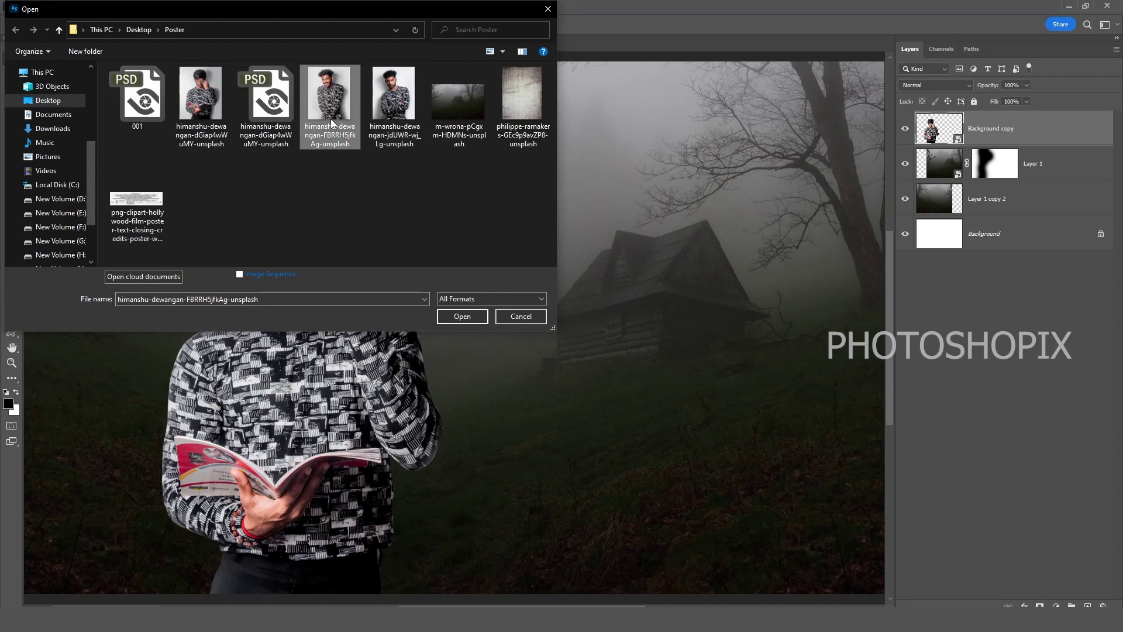
left_click(349, 107)
left_click(386, 105)
double_click(384, 104)
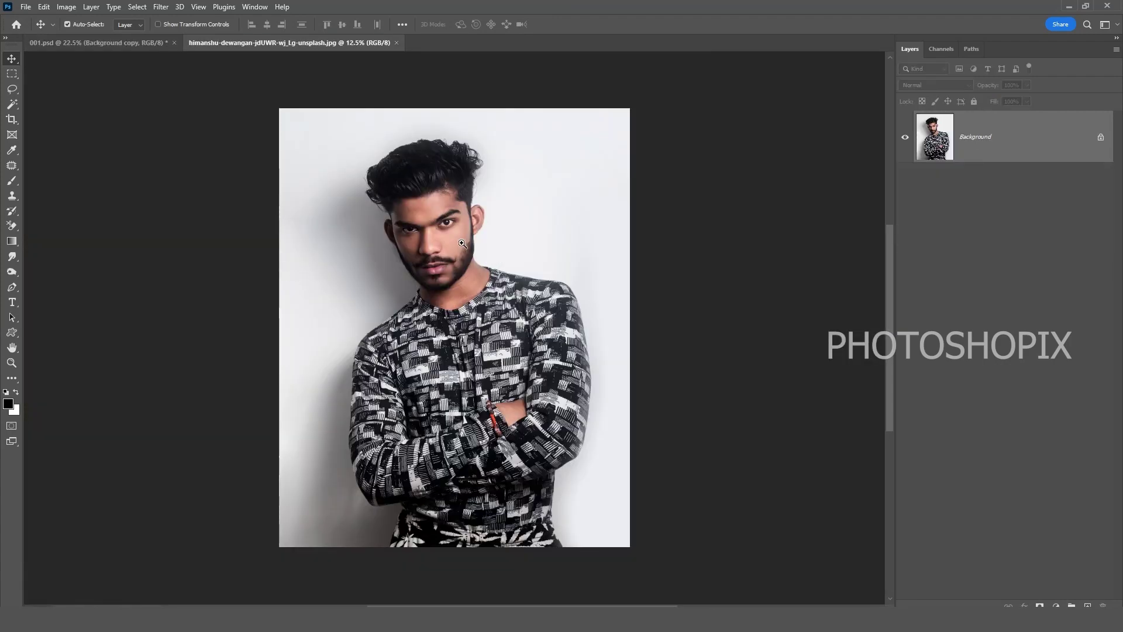
left_click(462, 244)
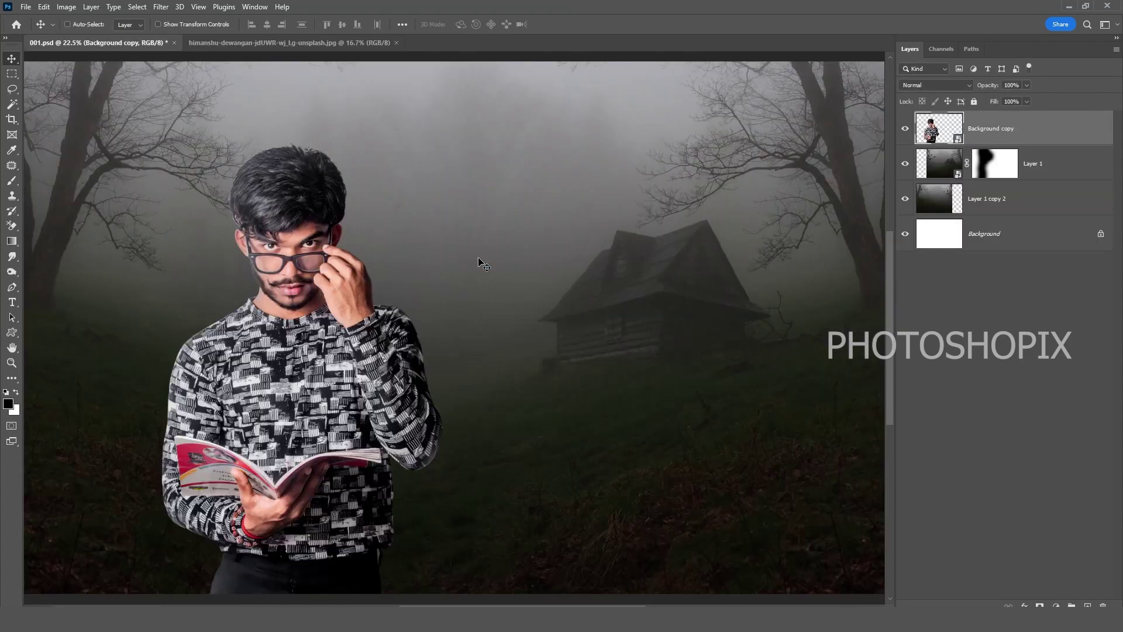
Save 001.psd and return to the crossed-arms photo for a closer look at the man's head.
key("ctrl+s")
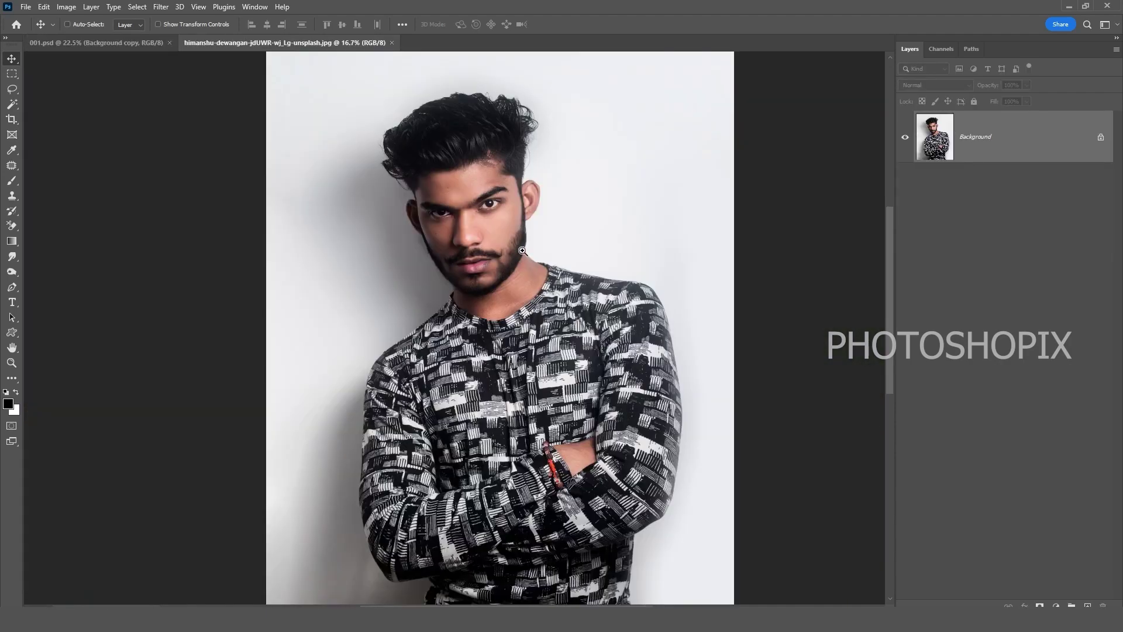
left_click(523, 251, "ctrl")
left_click(553, 331, "ctrl")
left_click(549, 325, "ctrl")
left_click_drag(502, 281, 512, 334)
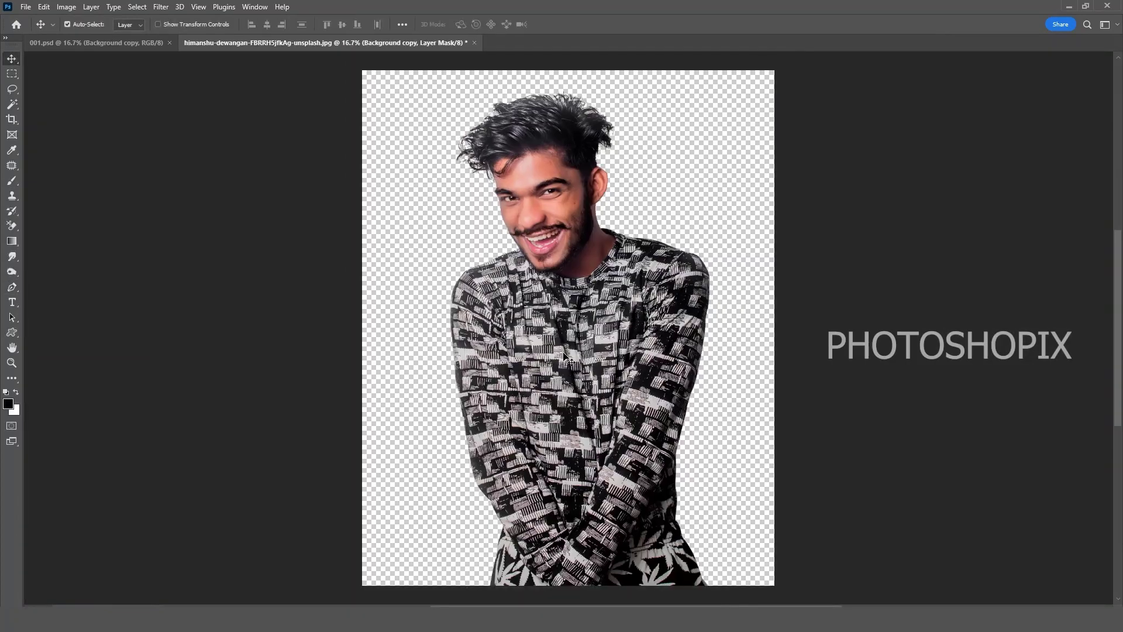
Target the smiling man's cut-out image instead of its mask and save that document as a PSD.
key("ctrl+2")
key("ctrl+shift+s")
key("Return")
key("Return")
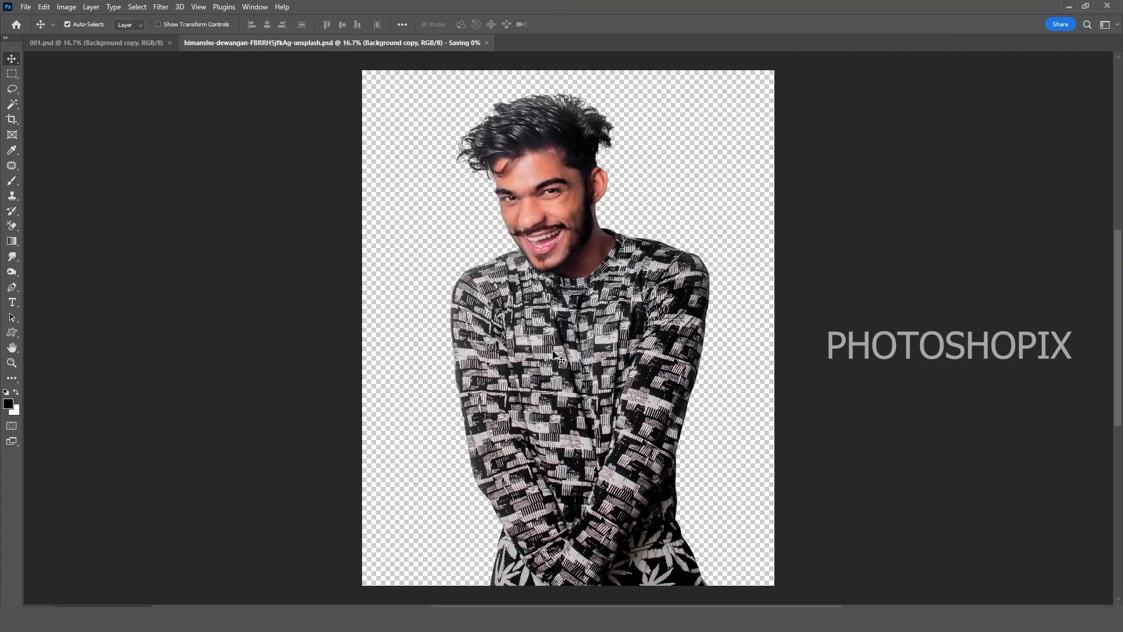
Bring the smiling man cut-out into 001.psd and close its source document.
key("ctrl+Tab")
left_click(340, 293)
key("ctrl+Tab")
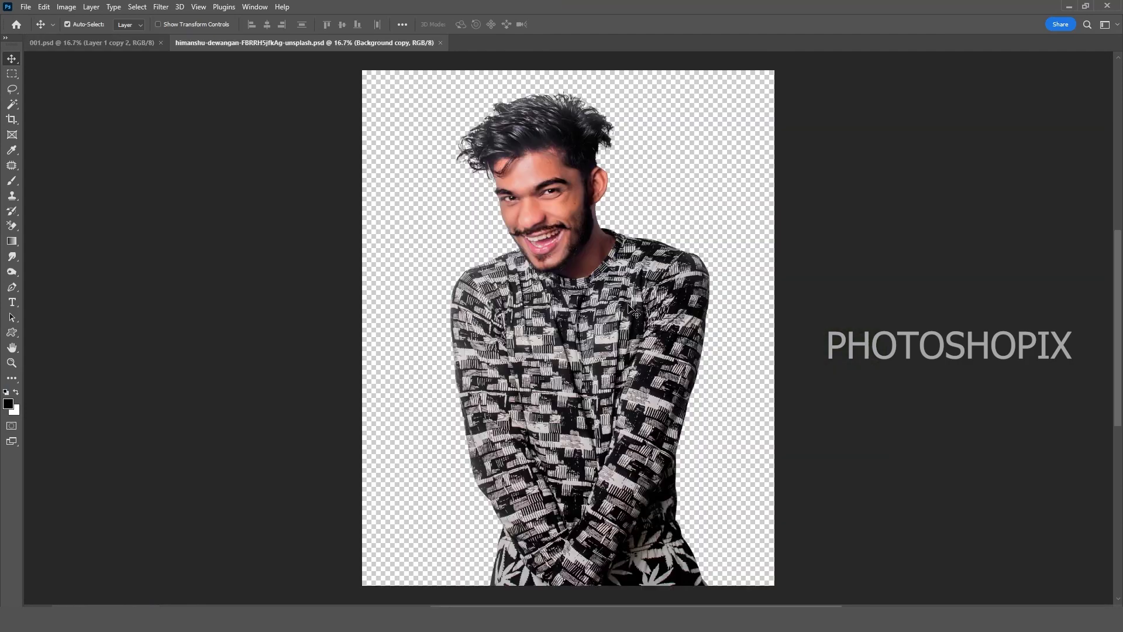
left_click_drag(630, 310, 281, 333)
key("ctrl+Tab")
key("ctrl+w")
left_click_drag(341, 297, 420, 326)
Scale the smiling man to 58.23% and place him beside the man with the book, at the canvas's left side.
key("ctrl+t")
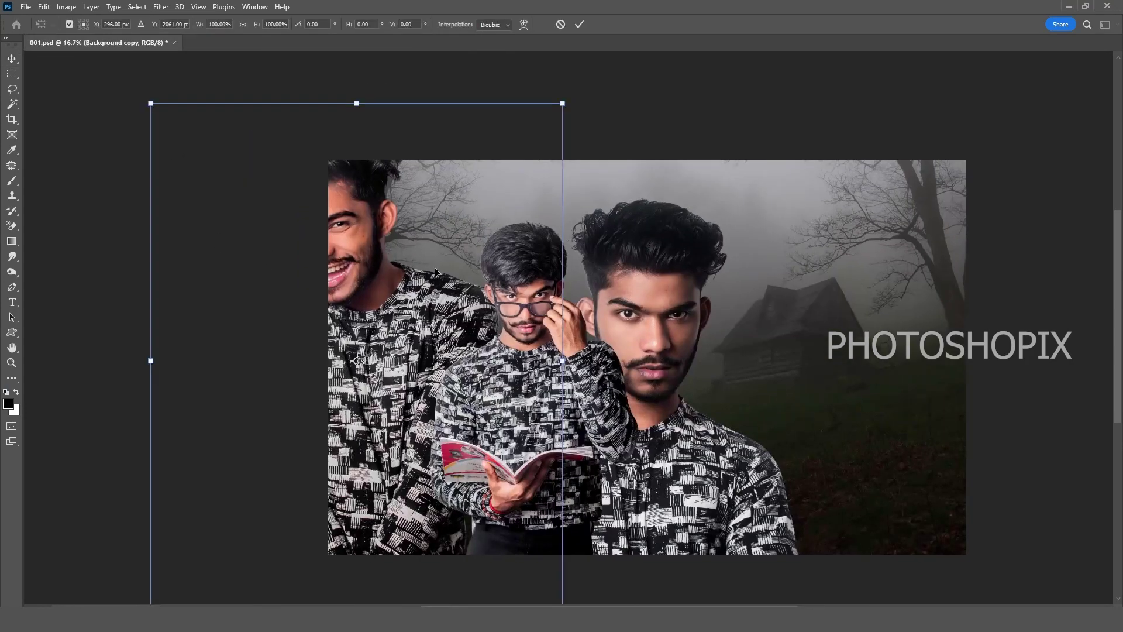
left_click_drag(436, 272, 547, 352)
left_click_drag(674, 186, 569, 268)
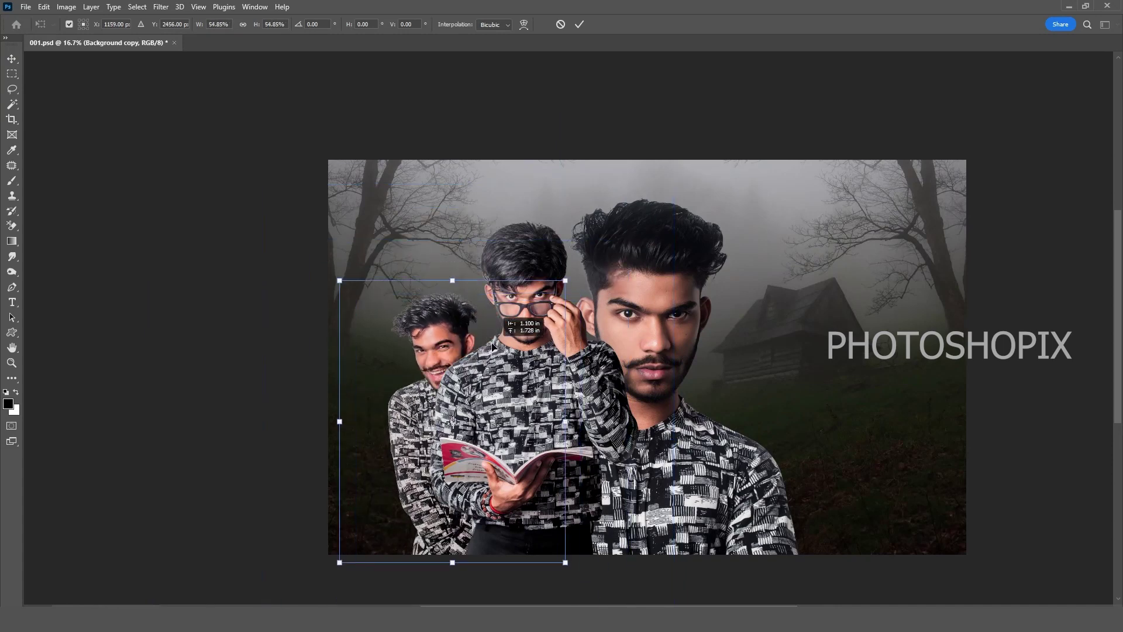
mouse_move(515, 363)
left_mouse_down()
mouse_move(495, 352)
mouse_move(493, 366)
left_mouse_up()
left_click_drag(543, 272, 558, 256)
left_click_drag(505, 338, 493, 338)
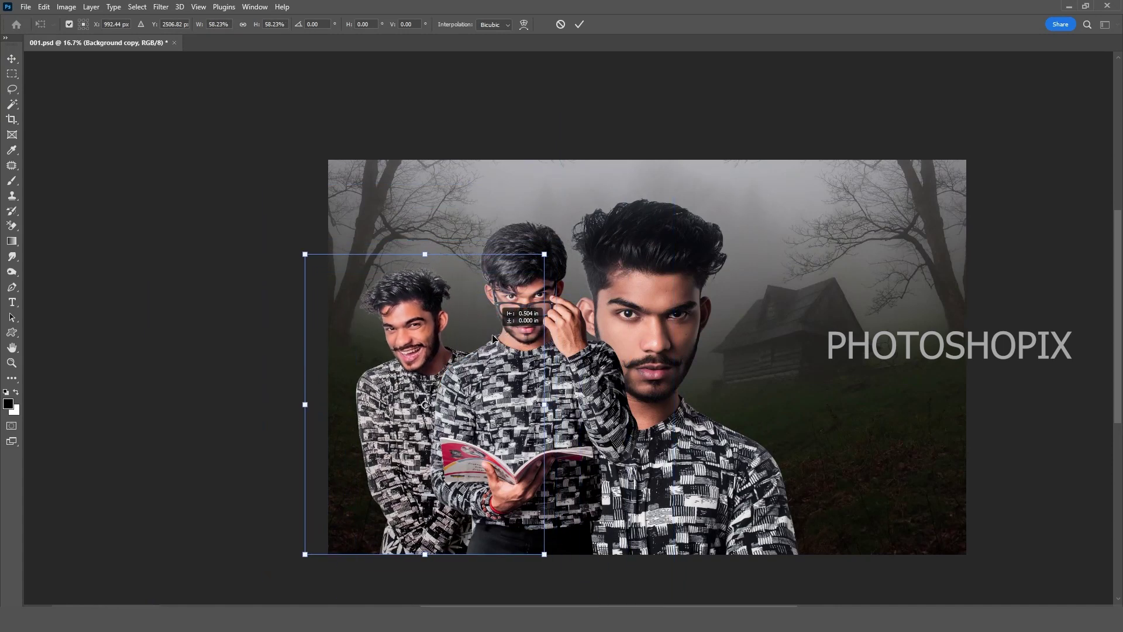
key("Return")
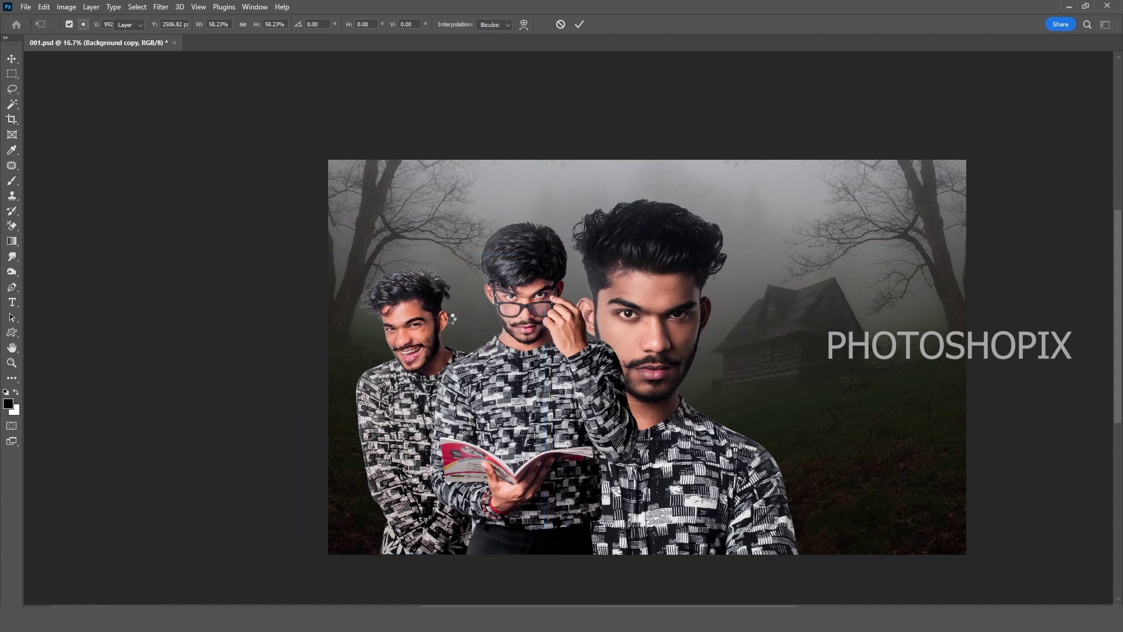
Nudge the smiling man slightly to the left and save 001.psd.
key("ctrl+0")
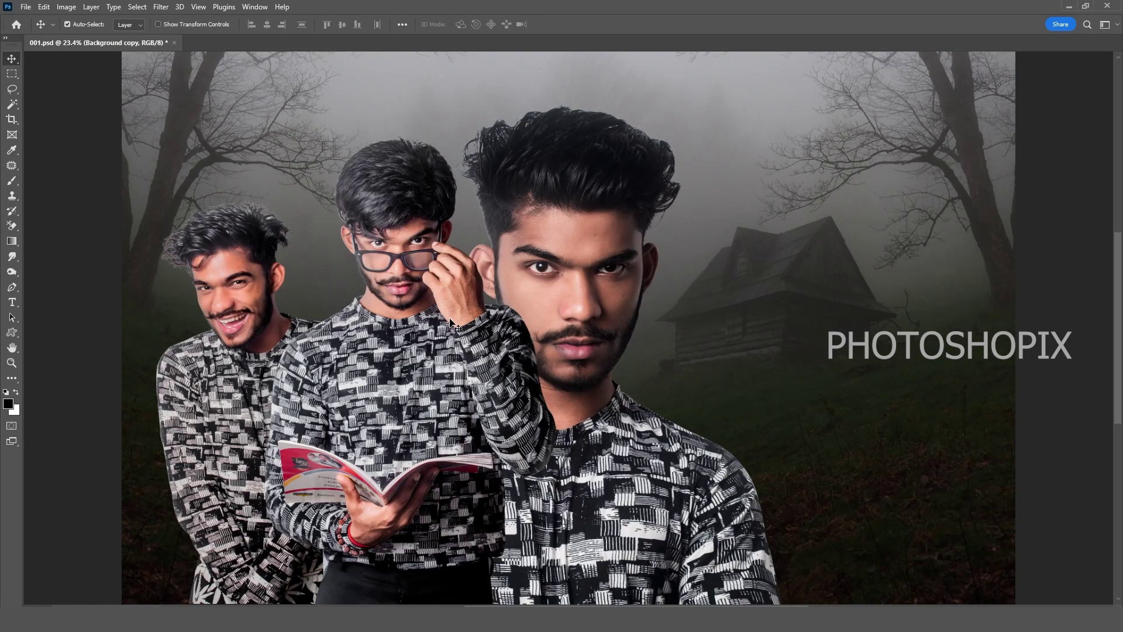
key("ctrl+minus")
key("shift+Left")
key("shift+Left")
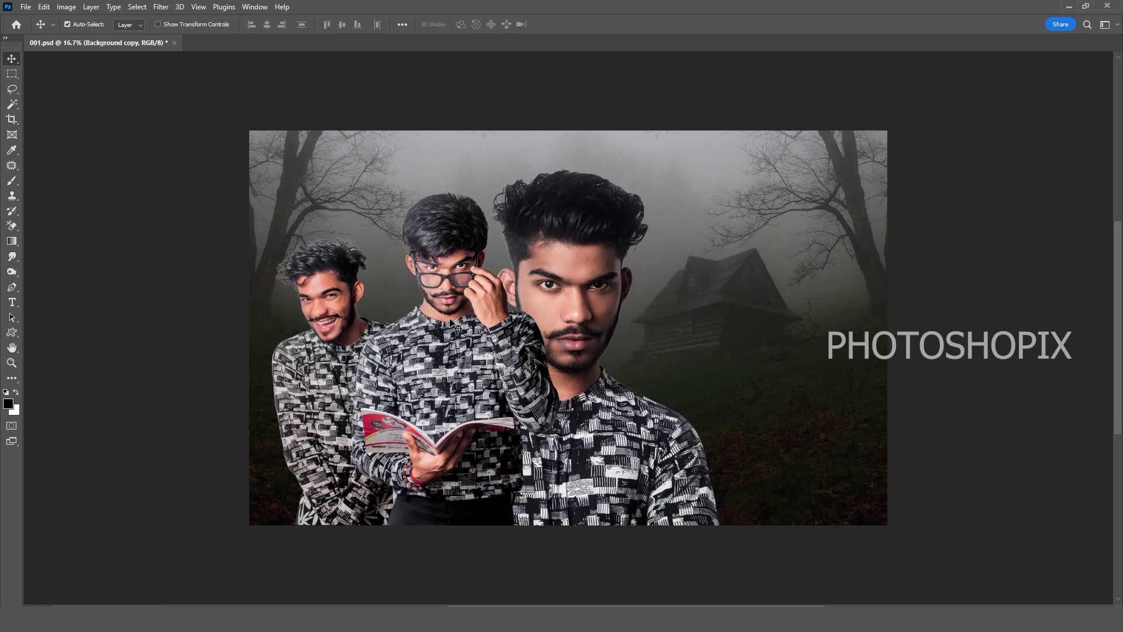
key("ctrl+s")
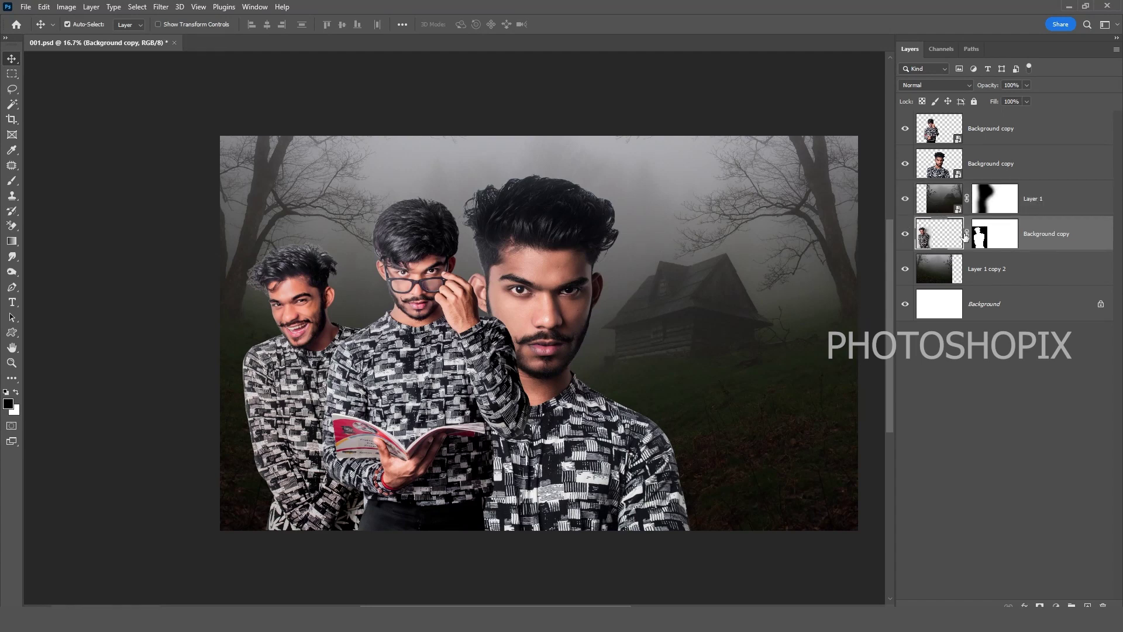
Reorder the smiling man's layer directly above Layer 1 and save the document.
left_click_drag(1038, 237, 1038, 193)
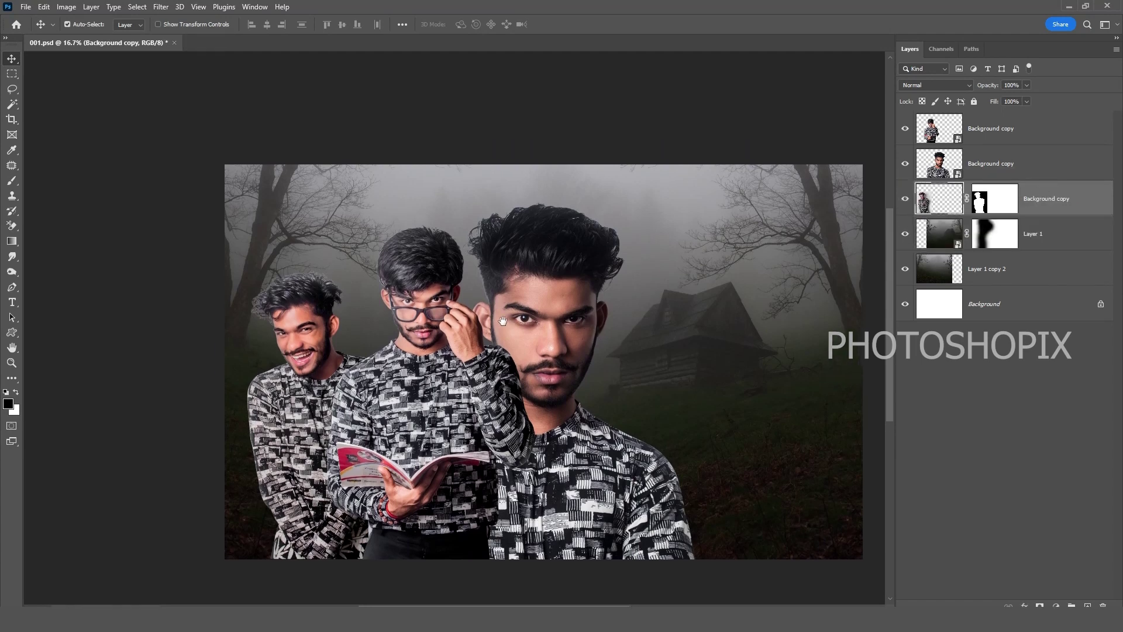
scroll(382, 401, "up", 2)
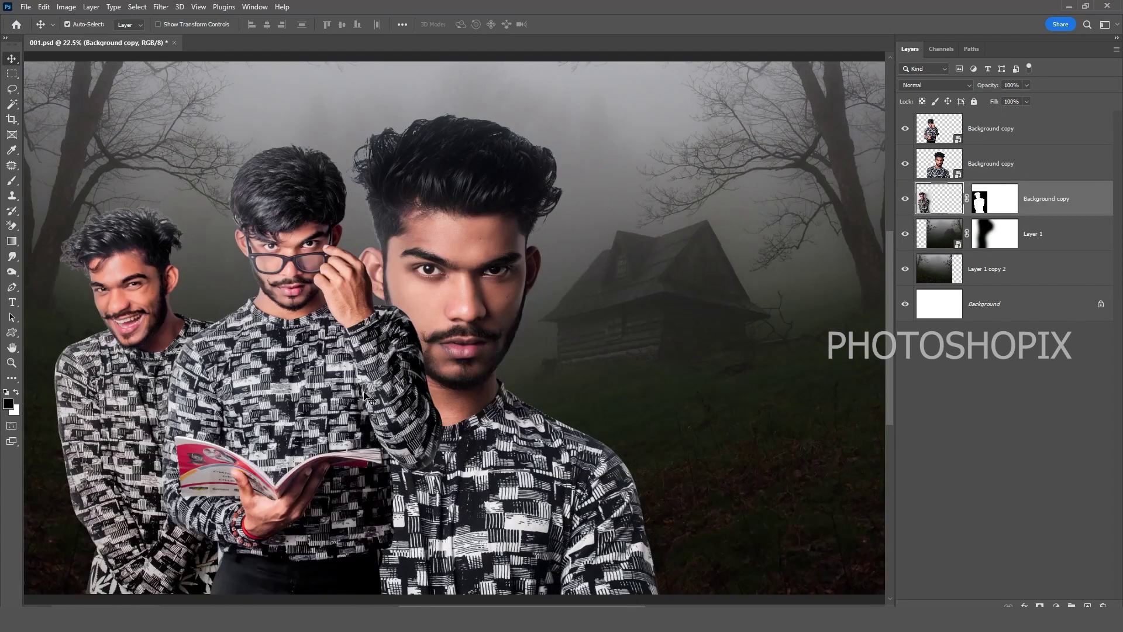
key("ctrl+s")
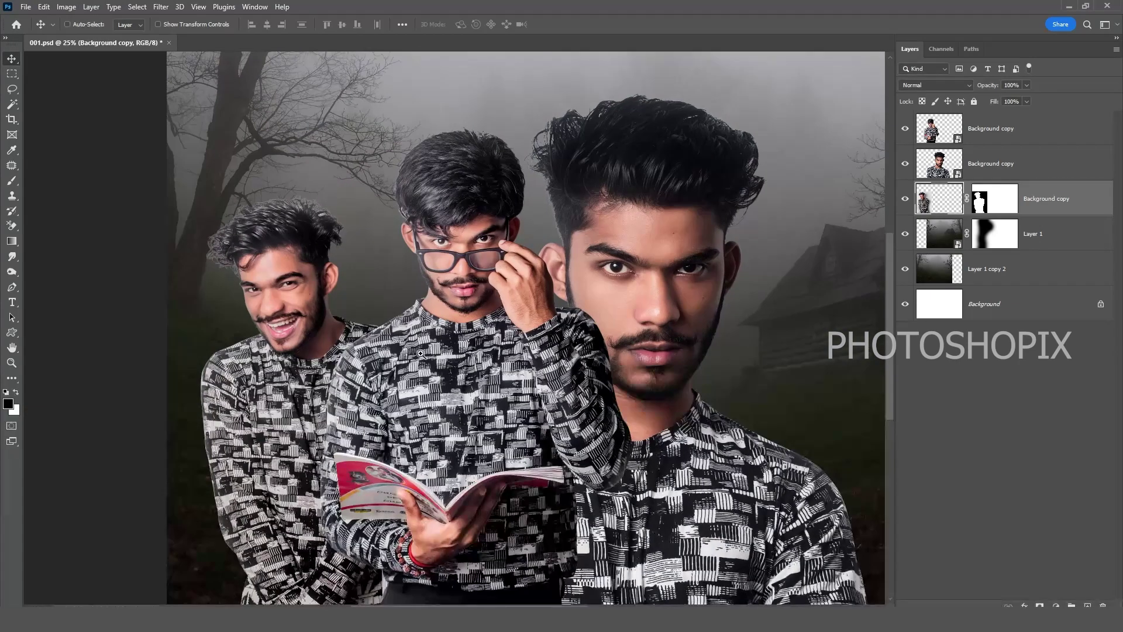
Reduce the smiling man layer's saturation to -6 with Hue/Saturation and save the document.
left_click(421, 354, "ctrl")
left_click_drag(480, 310, 499, 361)
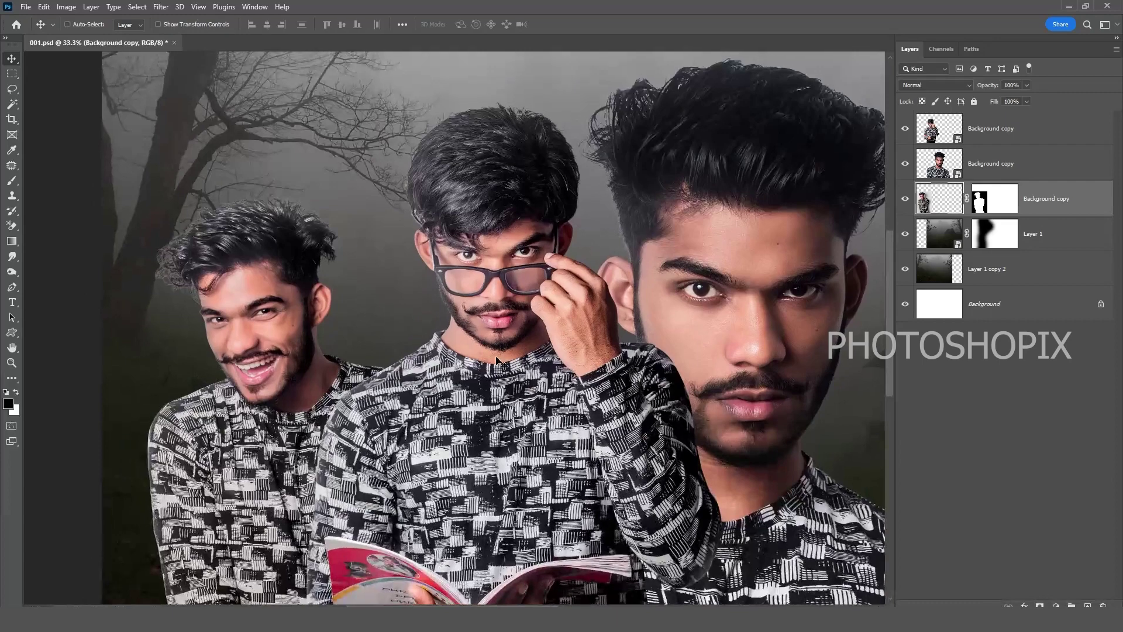
key("ctrl+u")
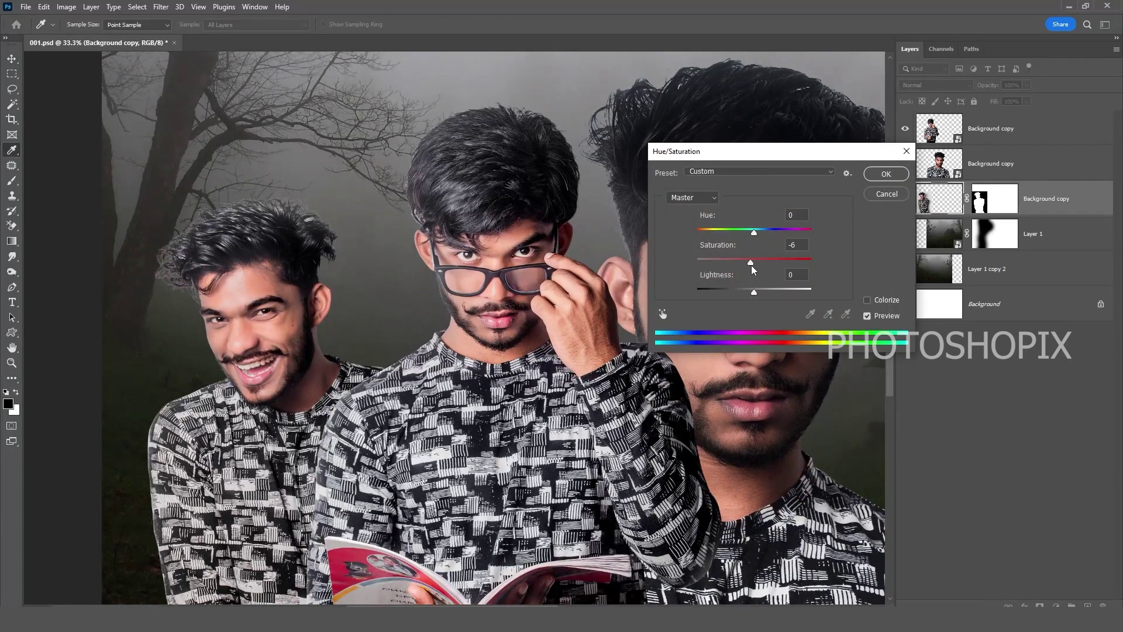
key("Return")
key("v")
key("ctrl+minus")
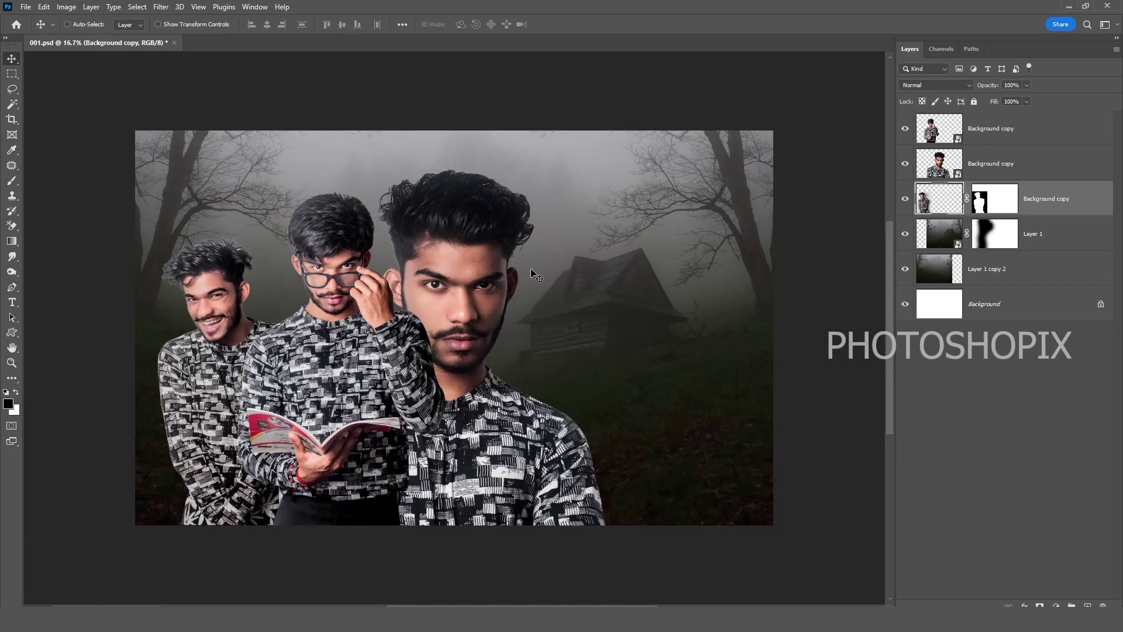
left_click_drag(313, 281, 397, 300)
key("ctrl+s")
key("ctrl+0")
key("ctrl+minus")
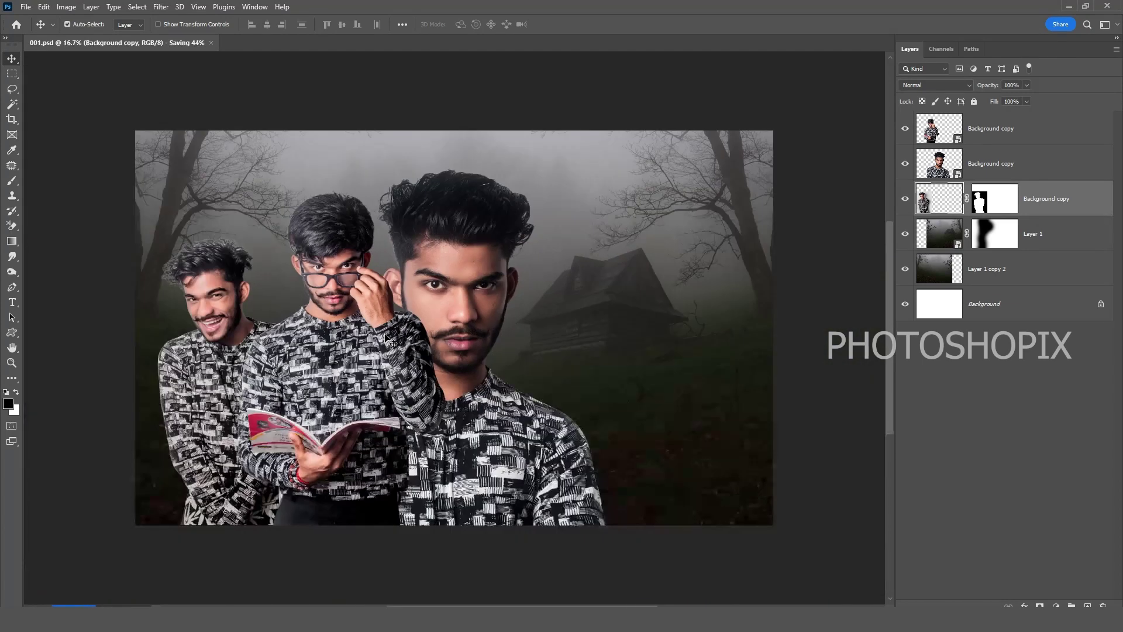
Move the cottage landscape on Layer 1 to the right, further away from the three men.
left_click_drag(724, 351, 690, 346)
left_click(587, 349, "ctrl")
left_click_drag(584, 352, 645, 331)
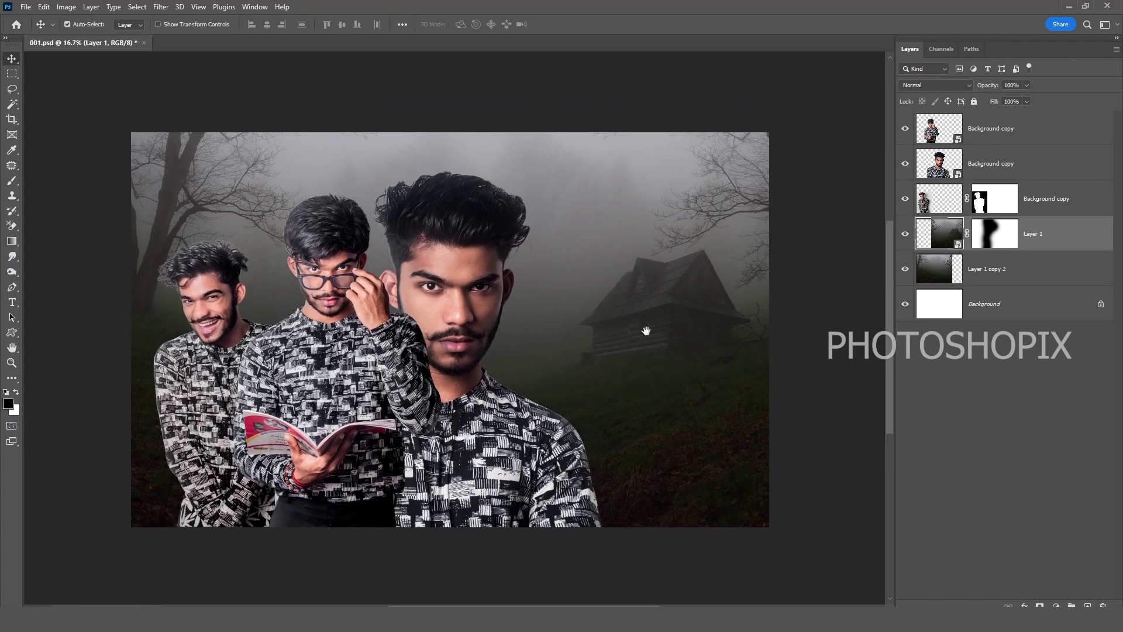
Extend the canvas on both sides and slightly at the top and bottom edges with the Crop tool.
key("c")
scroll(628, 364, "down", 1)
left_click_drag(732, 345, 764, 343)
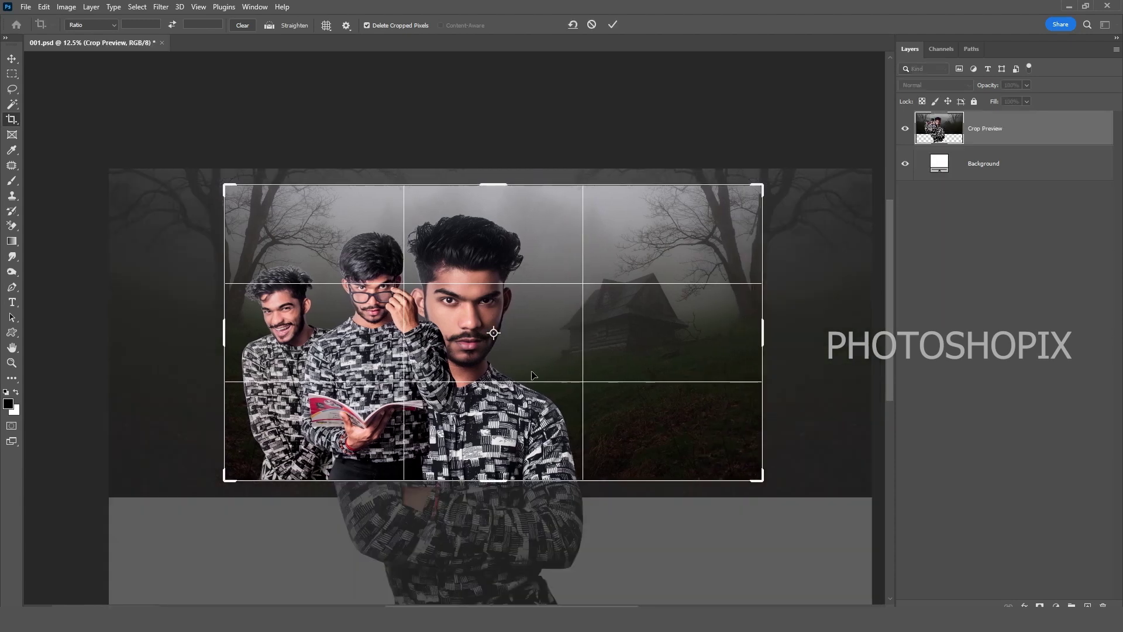
left_click_drag(502, 185, 503, 181)
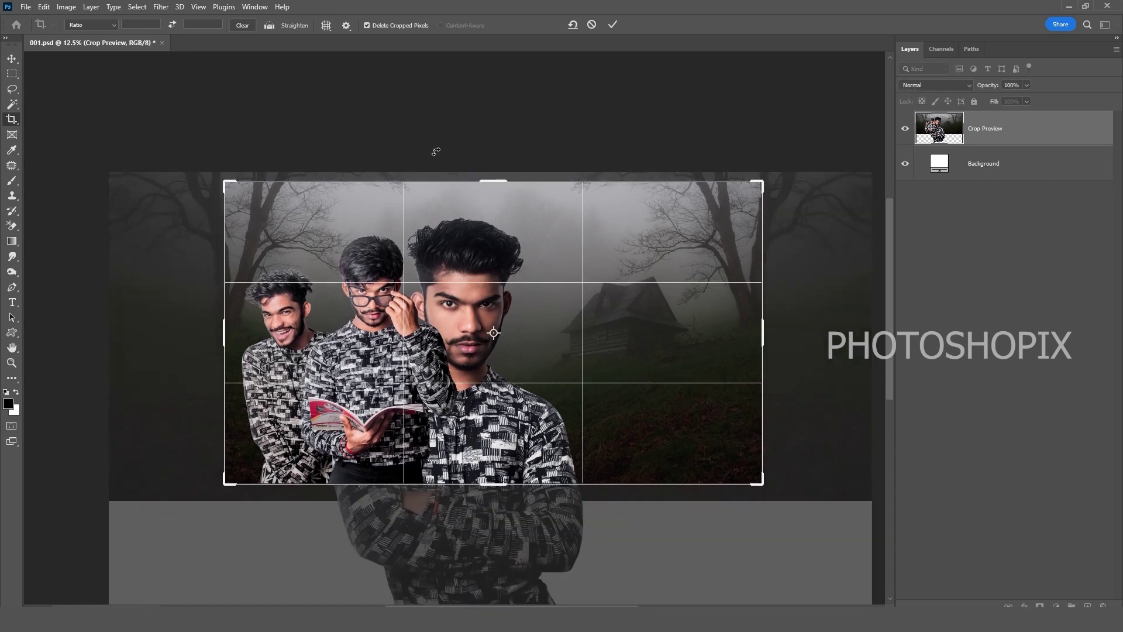
key("Return")
key("v")
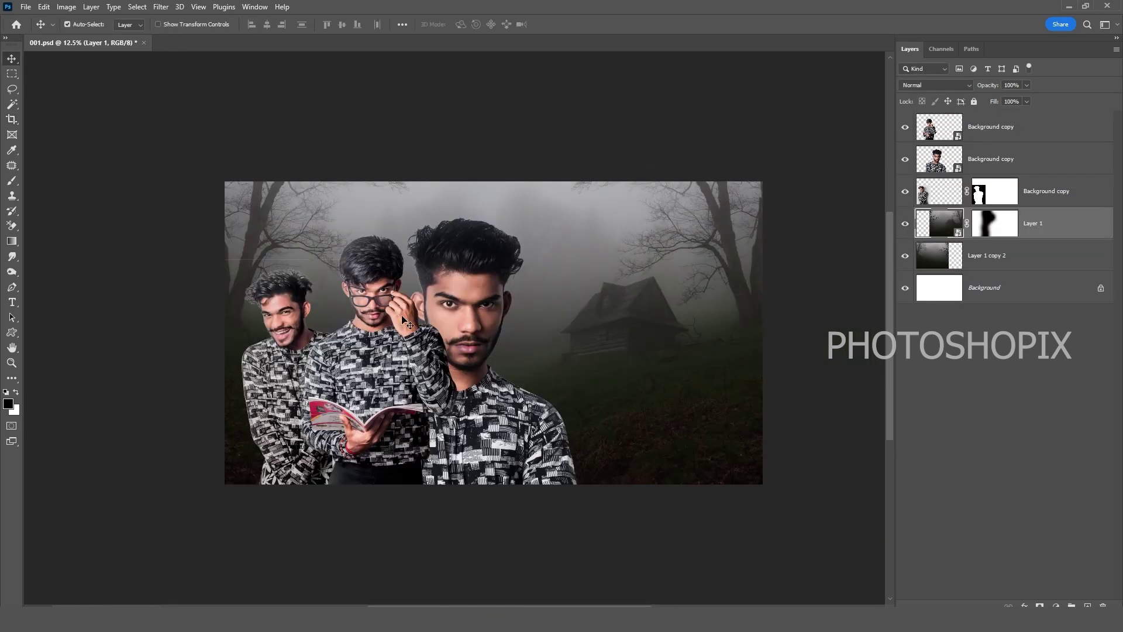
Convert the smiling man's masked layer to a Smart Object.
key("ctrl+0")
key("ctrl+minus")
left_click_drag(354, 305, 466, 319)
left_click(449, 317)
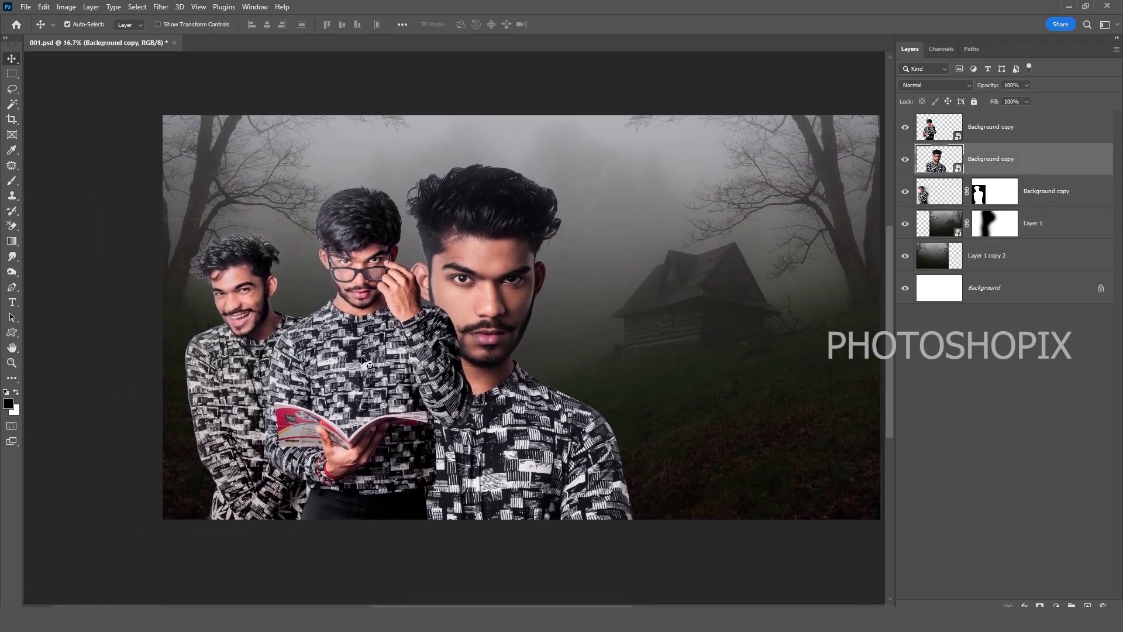
left_click(359, 354, "shift")
left_click(244, 375, "shift")
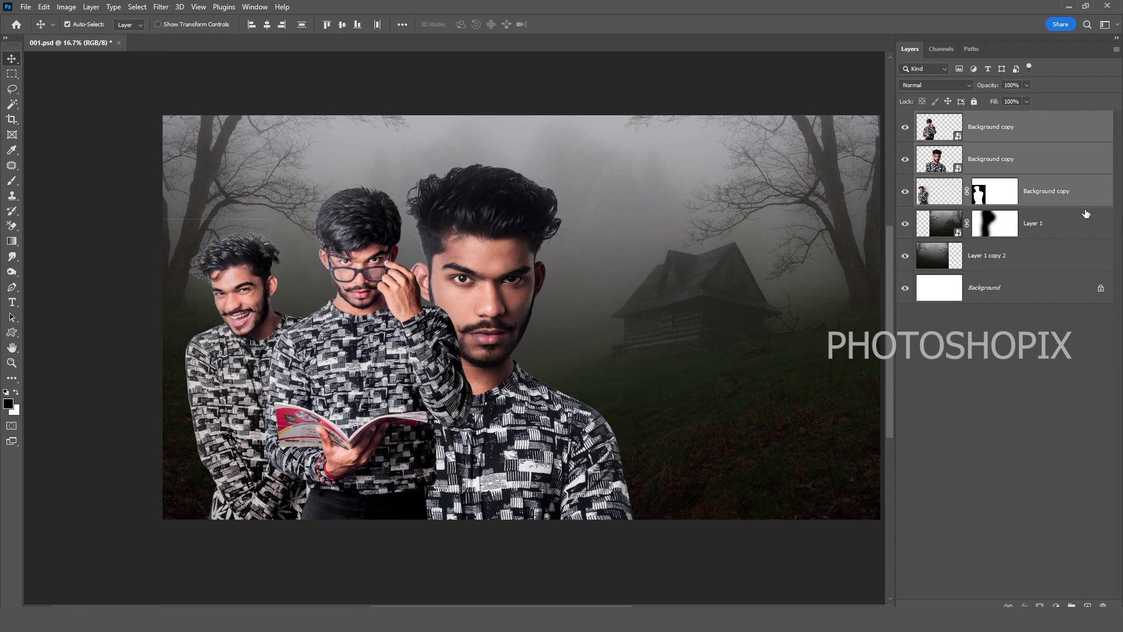
left_click(1073, 193)
right_click(1073, 193)
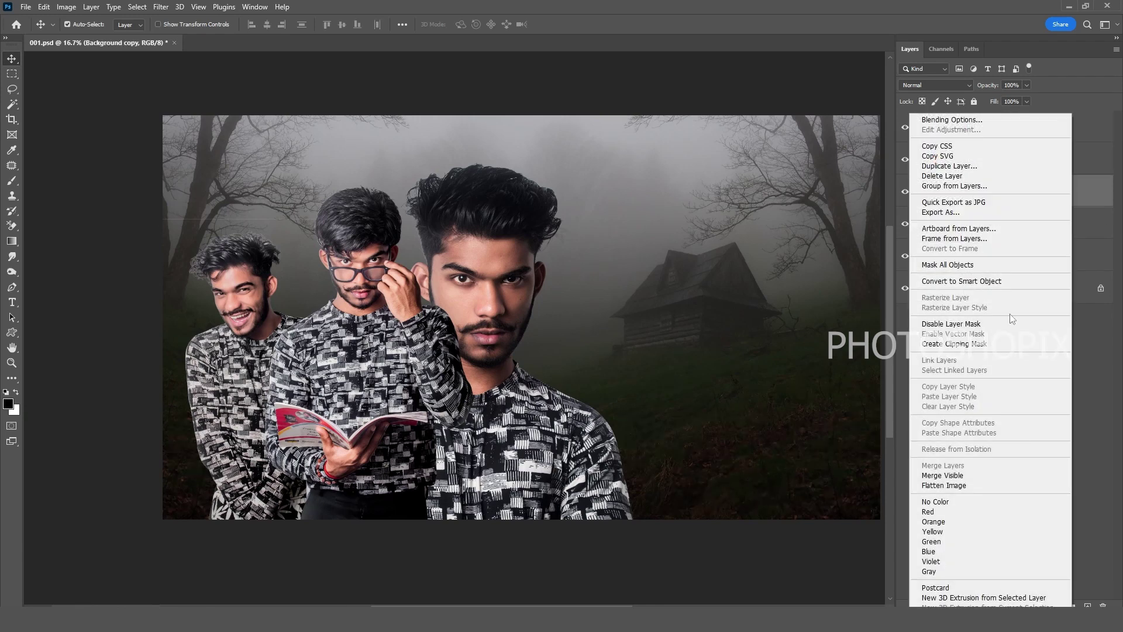
left_click(978, 282)
Scale the three men's layers together to about 106.73% and shift them slightly right and up.
left_click(1061, 143, "shift")
key("ctrl+t")
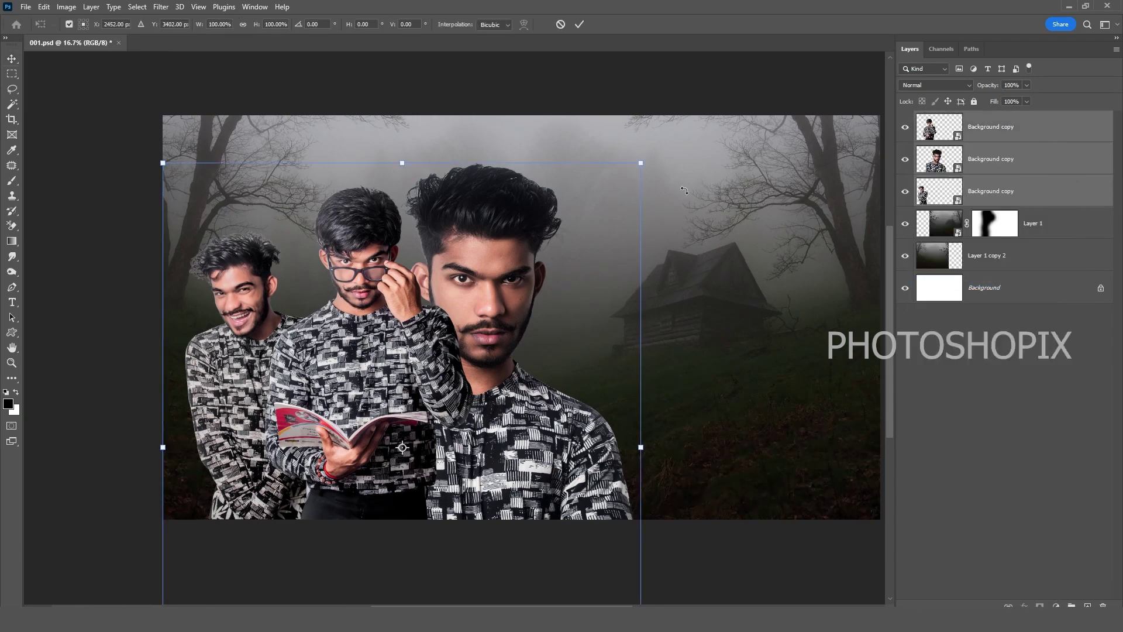
left_click_drag(642, 161, 659, 144)
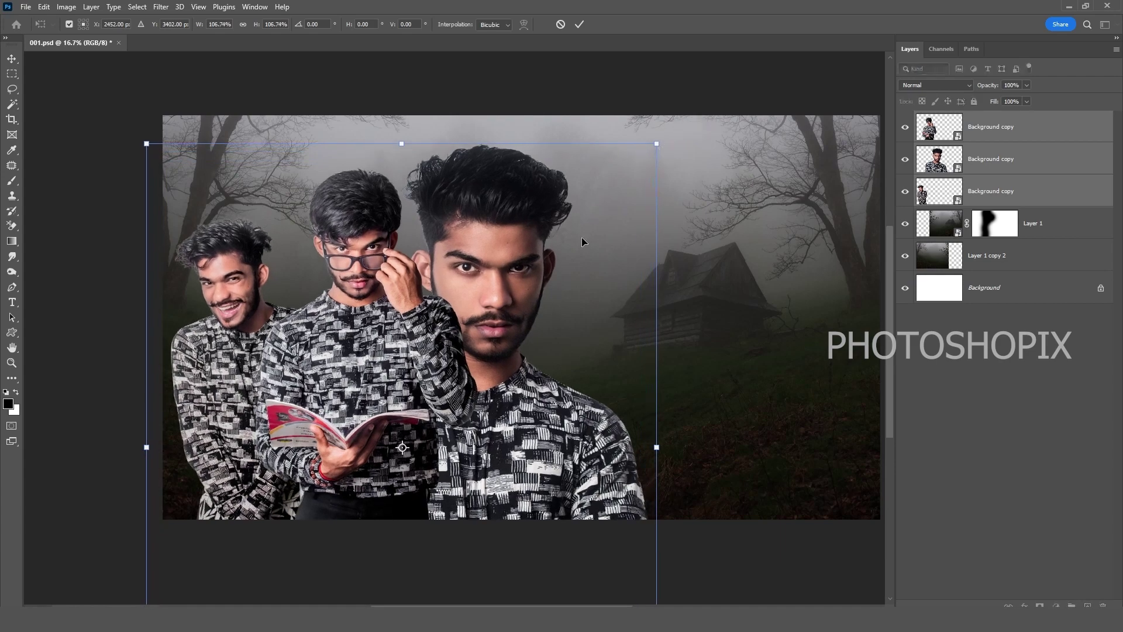
mouse_move(582, 237)
left_mouse_down()
mouse_move(588, 203)
mouse_move(592, 230)
left_mouse_up()
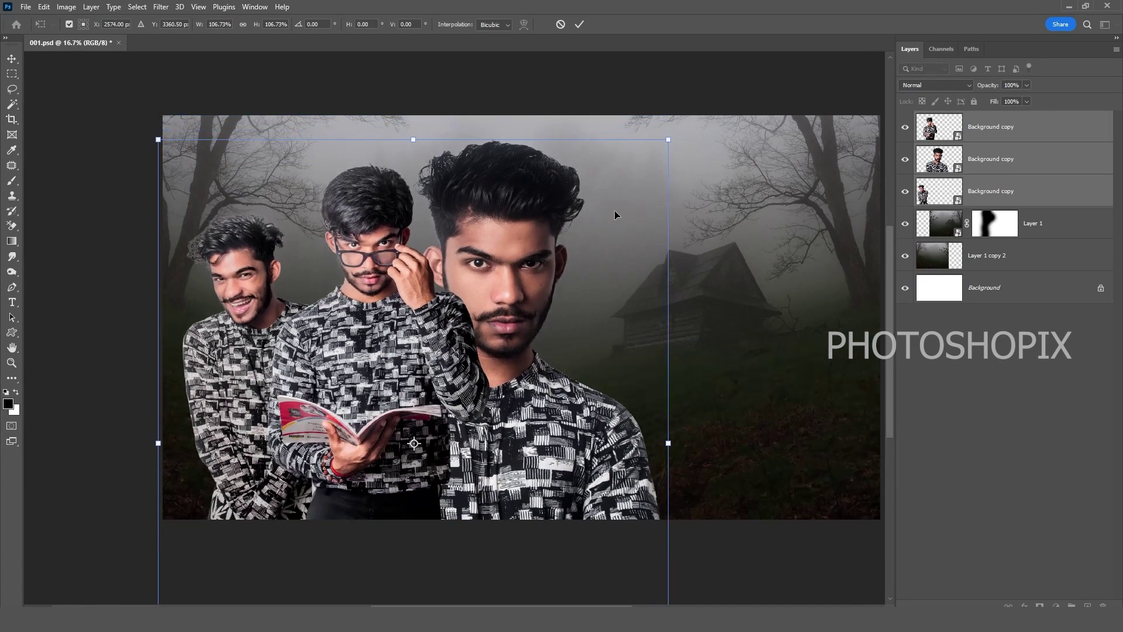
key("Return")
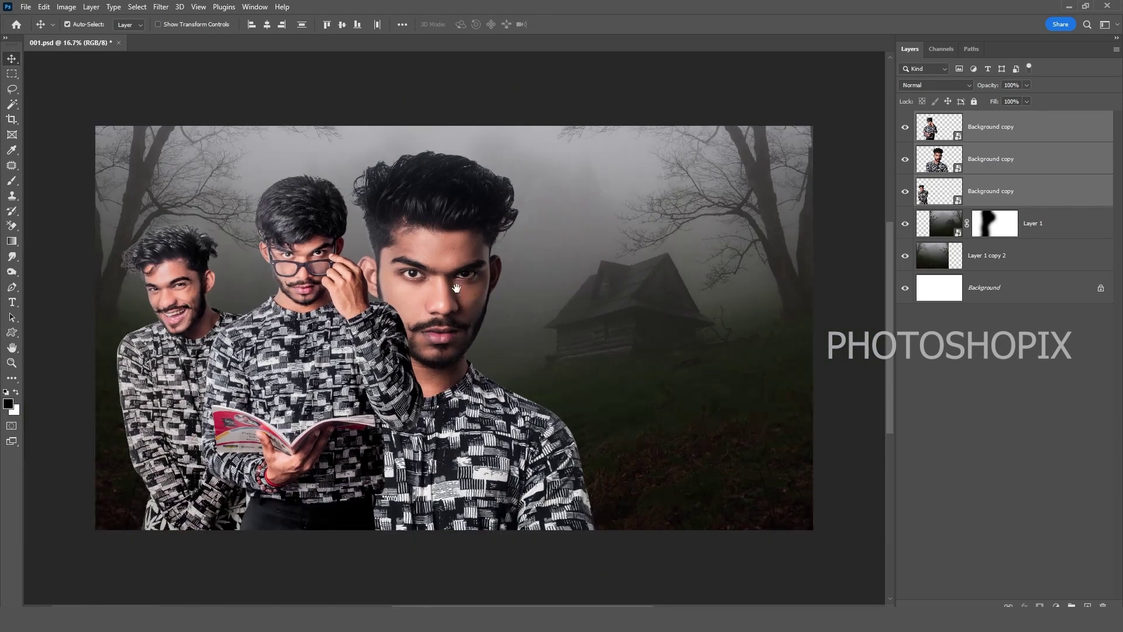
Shift the cottage landscape on Layer 1 slightly to the right to leave more space beside the large man.
left_click_drag(457, 288, 470, 300)
right_click(459, 302)
left_click(464, 306)
left_click_drag(645, 368, 639, 324)
scroll(424, 338, "up", 1)
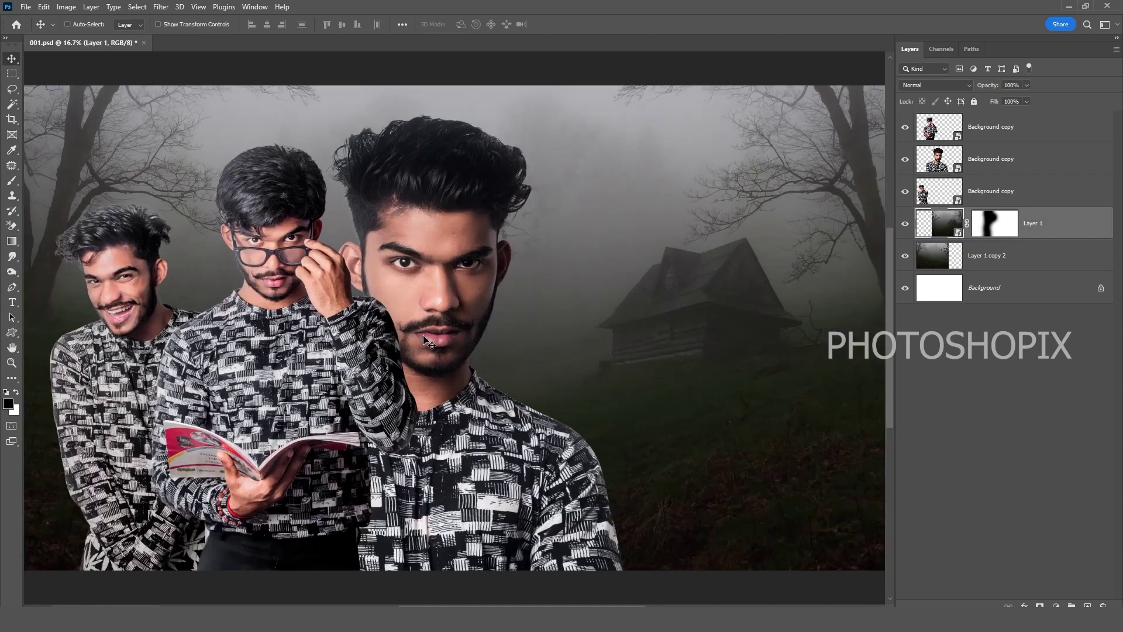
Trace the cottage's attic window with the Pen tool and convert the closed path into a selection.
scroll(670, 286, "up", 6)
left_click_drag(618, 372, 621, 408)
right_click(615, 380)
left_click(623, 390)
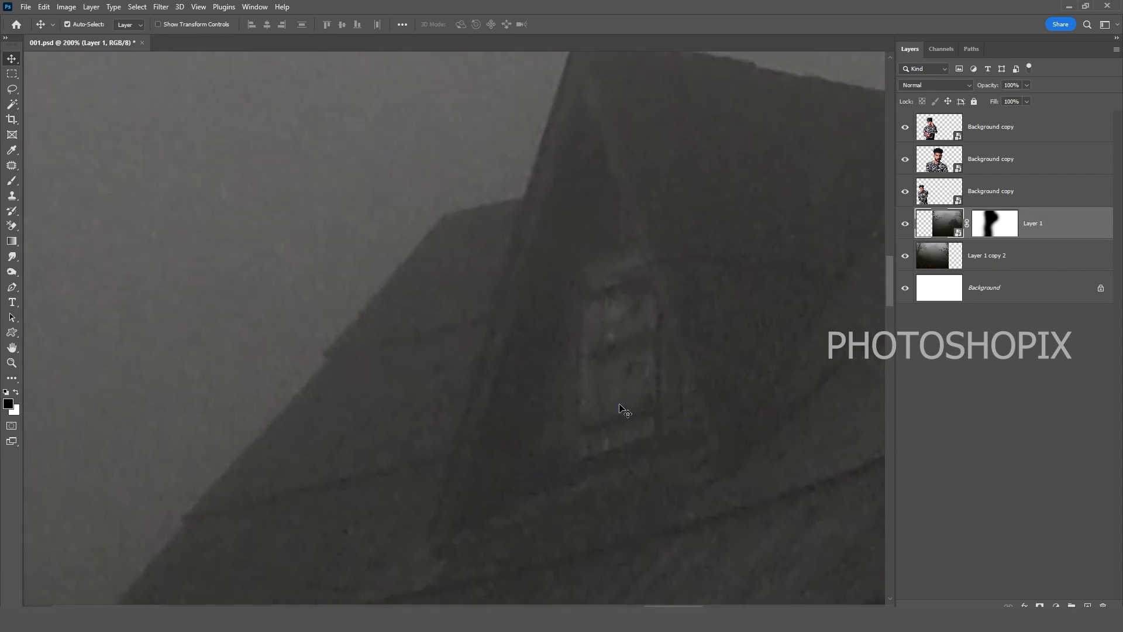
key("p")
mouse_move(592, 287)
left_mouse_down()
mouse_move(597, 326)
mouse_move(592, 308)
left_mouse_up()
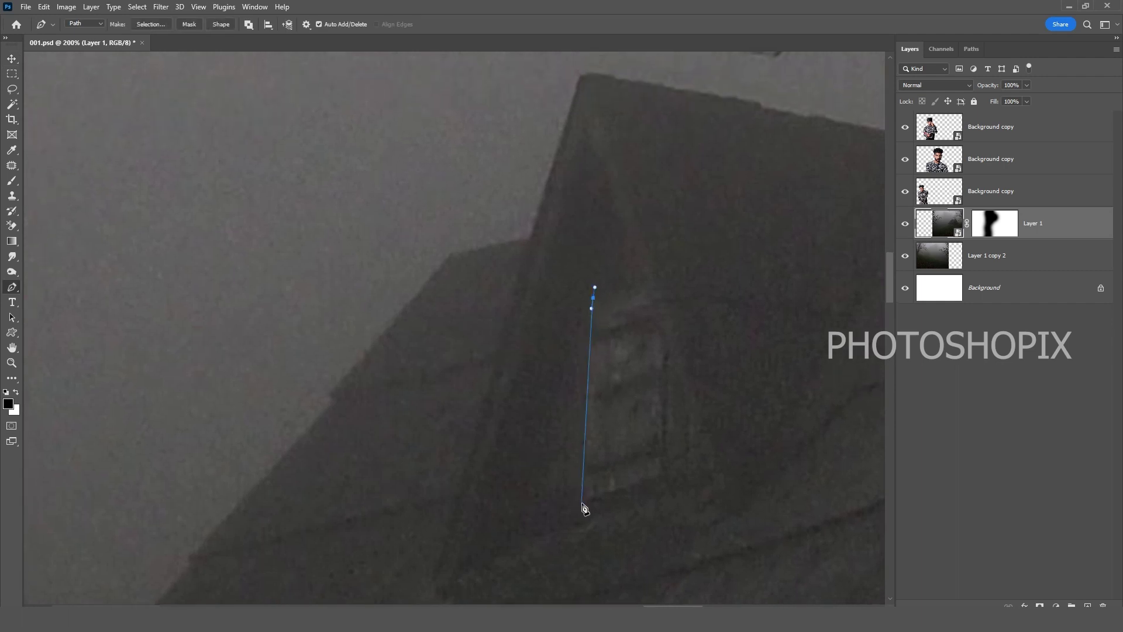
left_click(666, 475)
scroll(670, 432, "up", 3)
left_click(666, 345)
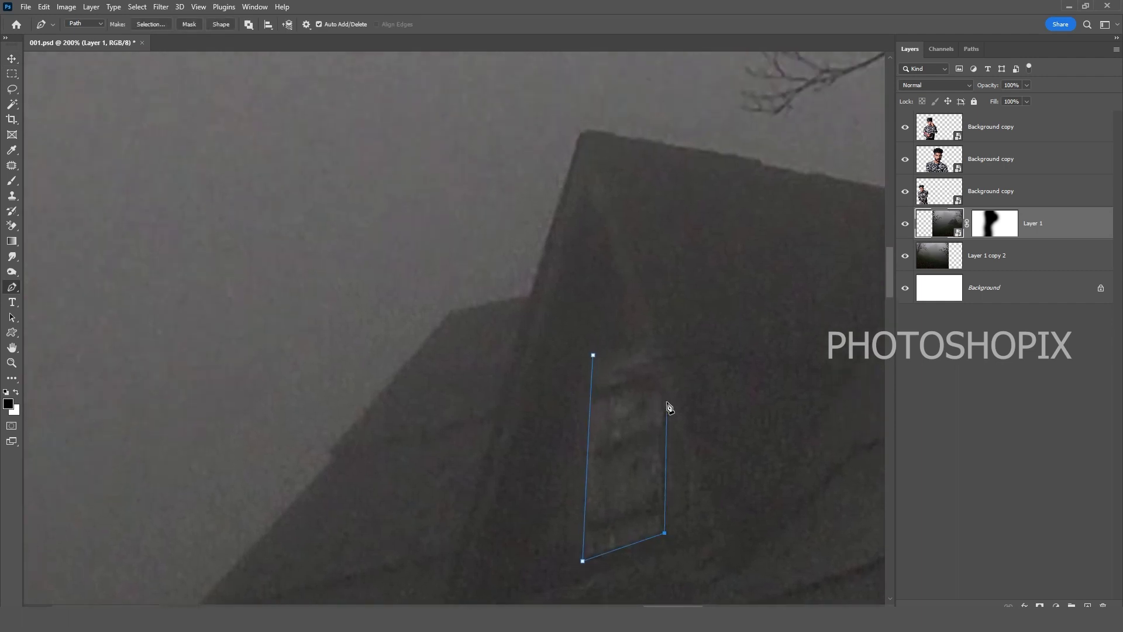
scroll(663, 404, "up", 2)
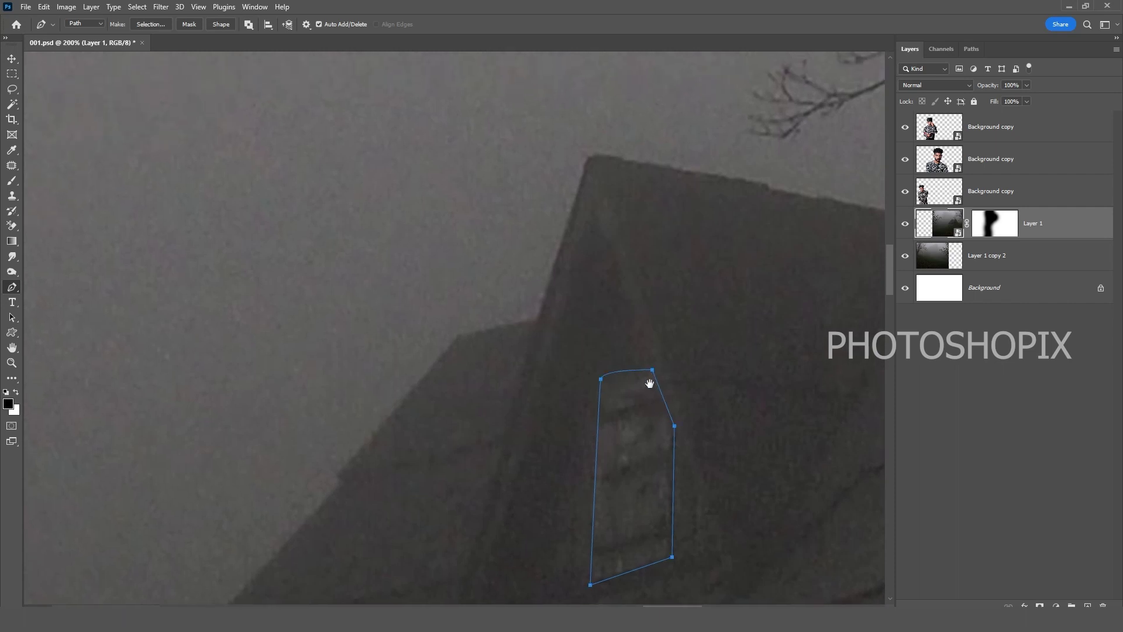
left_click_drag(650, 383, 652, 278)
scroll(639, 351, "down", 2)
left_click_drag(612, 371, 574, 311)
key("Return")
key("v")
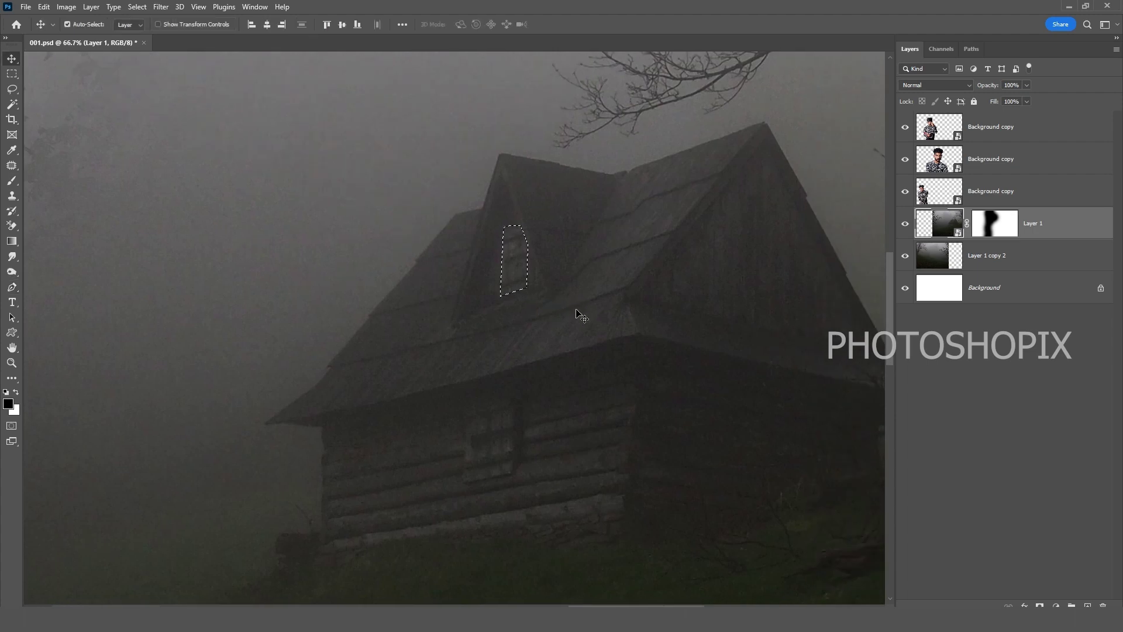
Create a new layer above Layer 1 and fill the window selection with the golden yellow efb915.
key("ctrl+shift+alt+n")
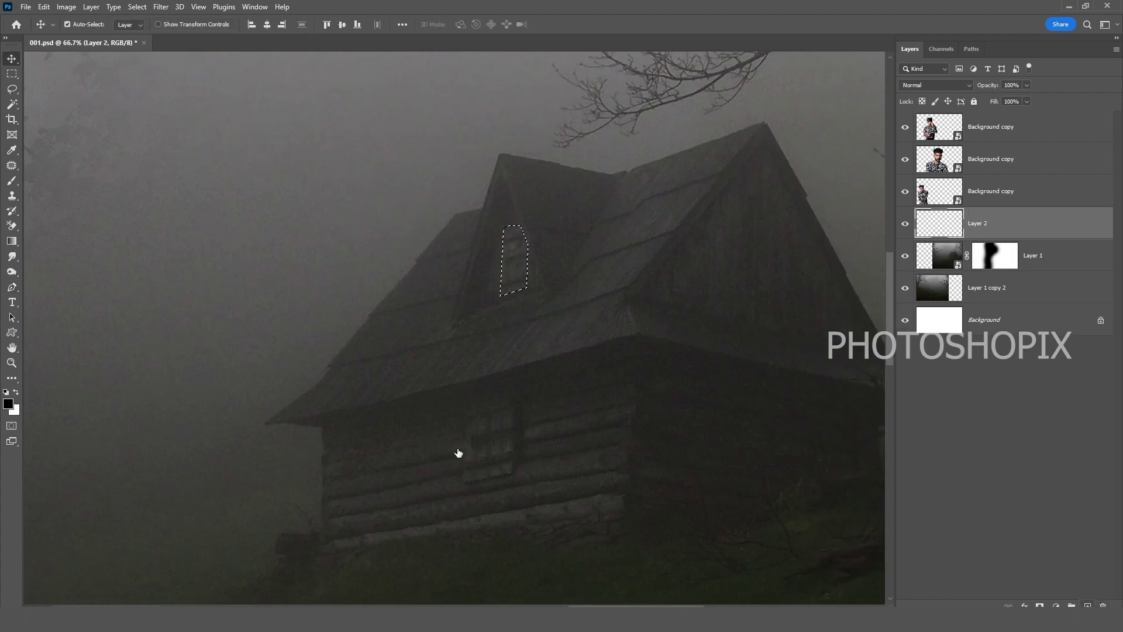
left_click(8, 404)
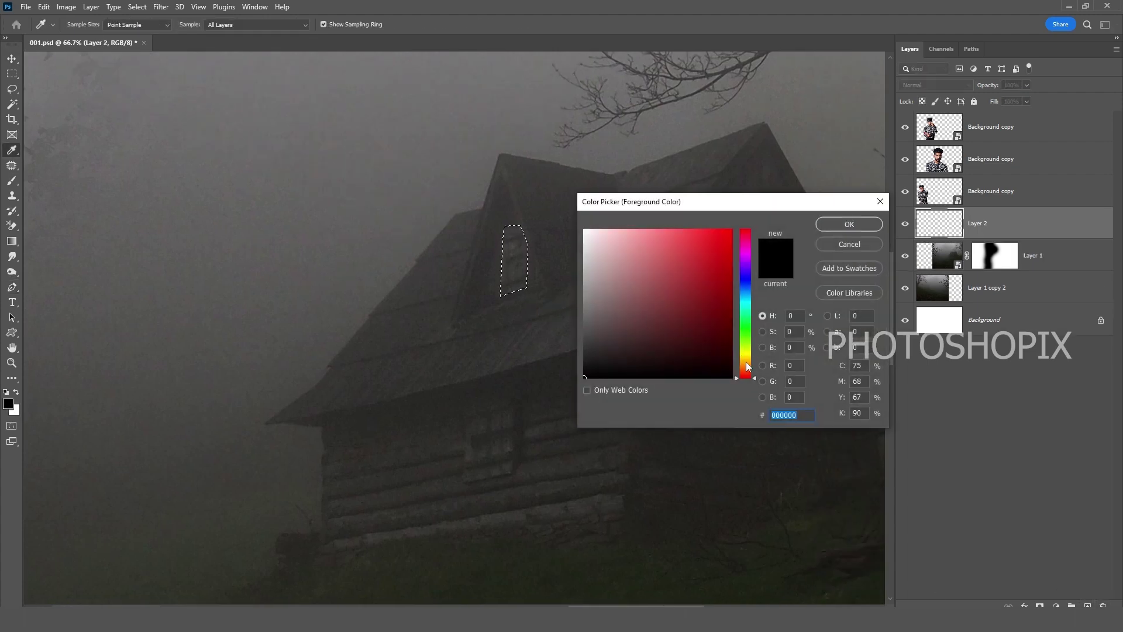
left_click(746, 359)
left_click_drag(679, 250, 705, 244)
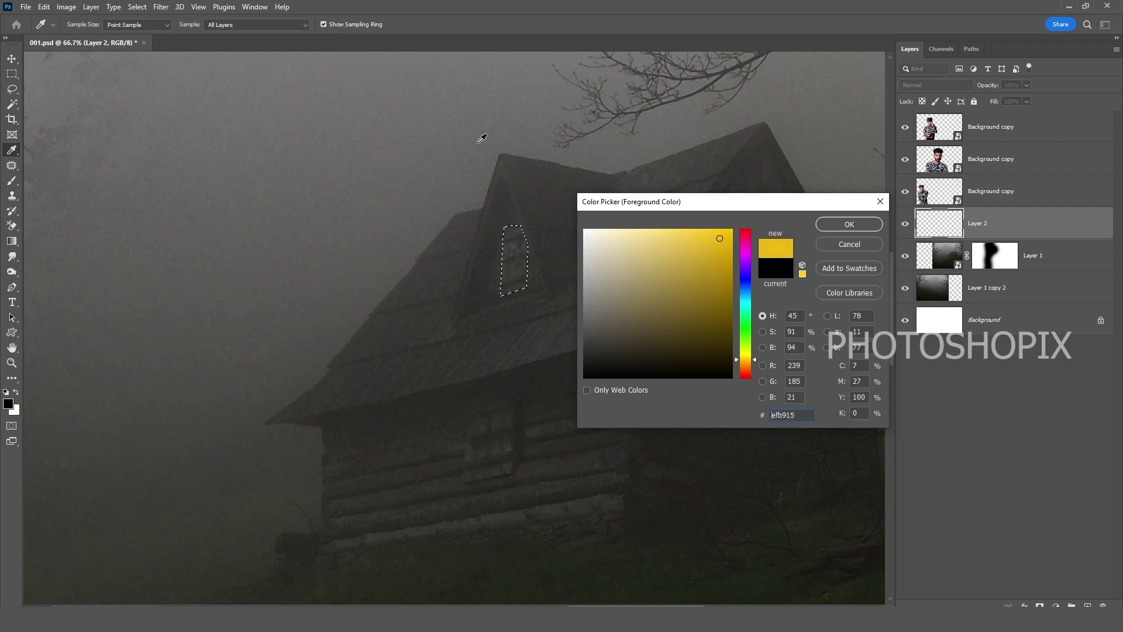
key("Return")
key("alt+BackSpace")
left_click_drag(557, 216, 567, 264)
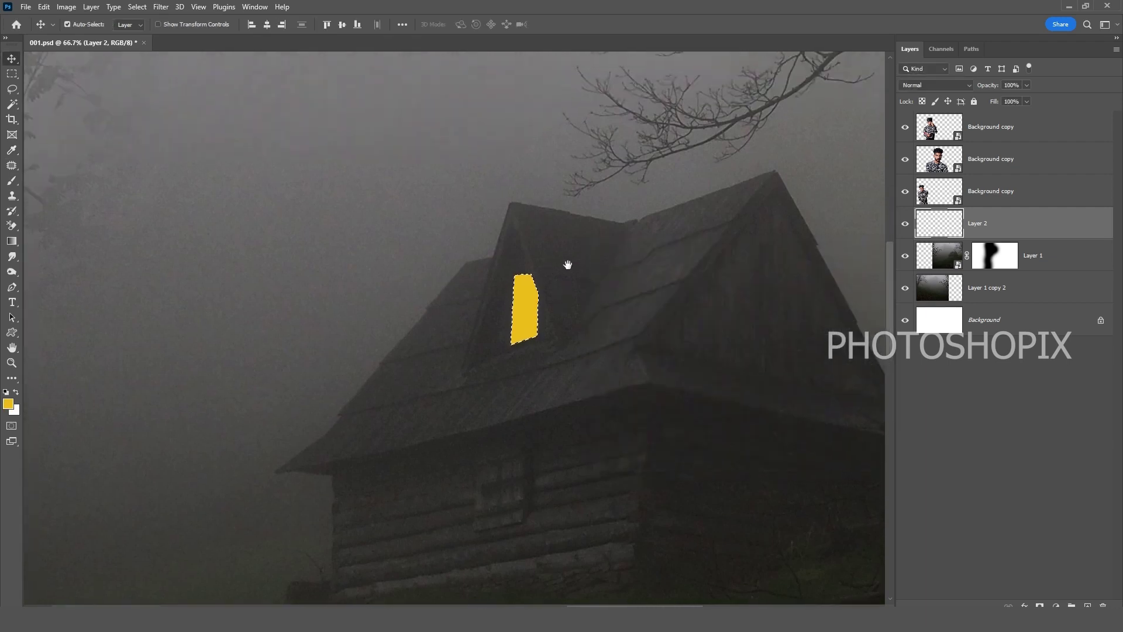
Set the yellow window layer's blend mode to Color Dodge and clear the selection.
left_click(933, 88)
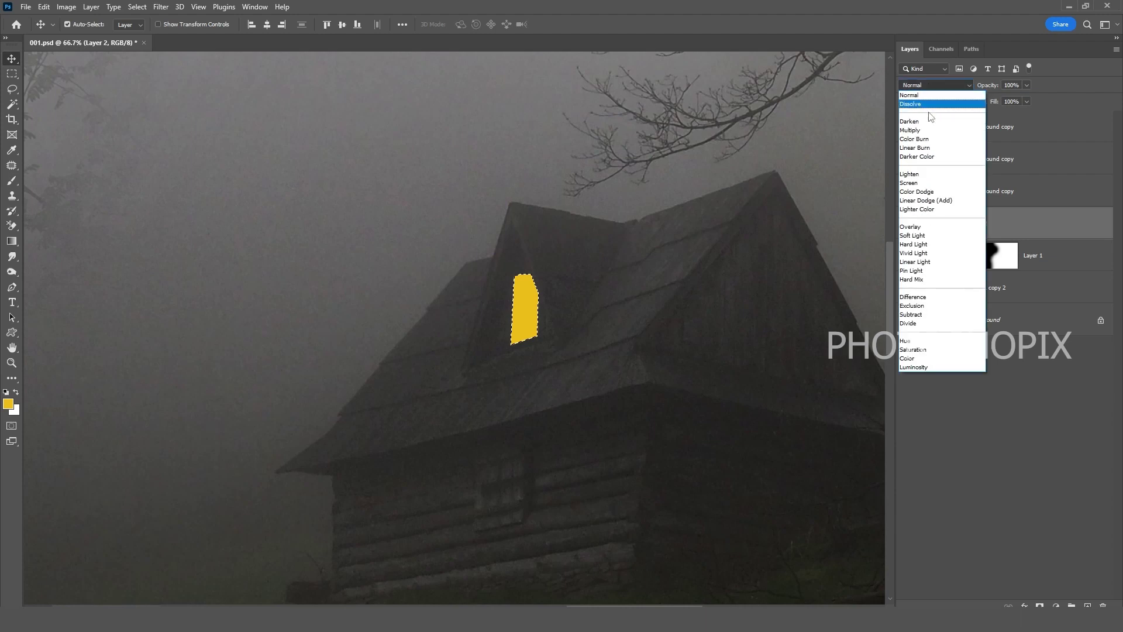
left_click(935, 192)
scroll(491, 283, "down", 2)
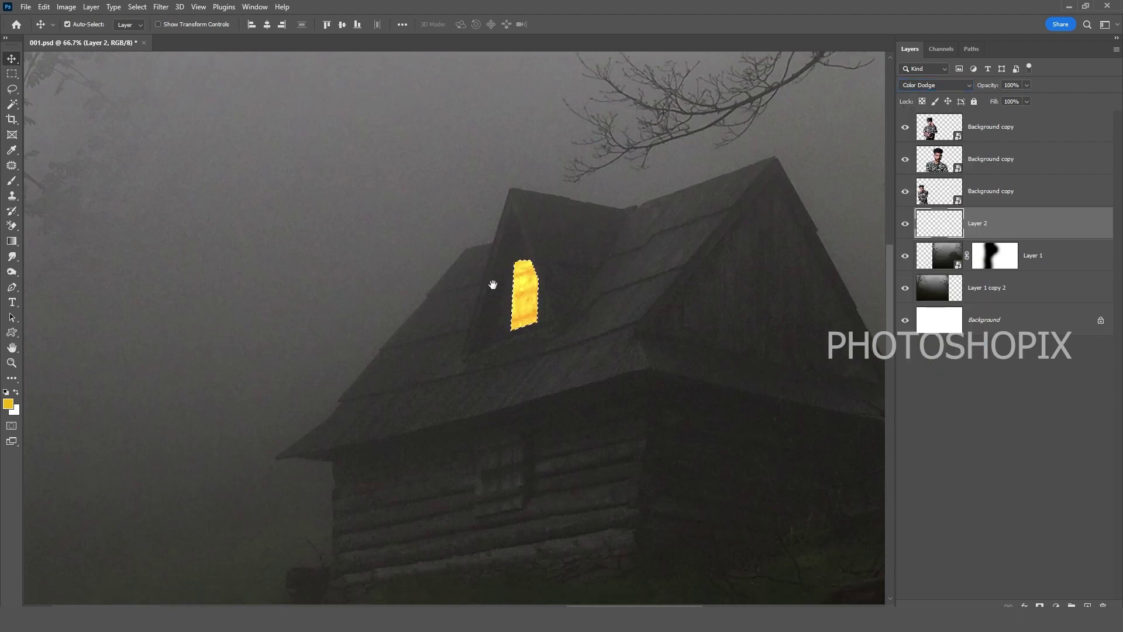
scroll(511, 289, "down", 1)
scroll(520, 258, "up", 6)
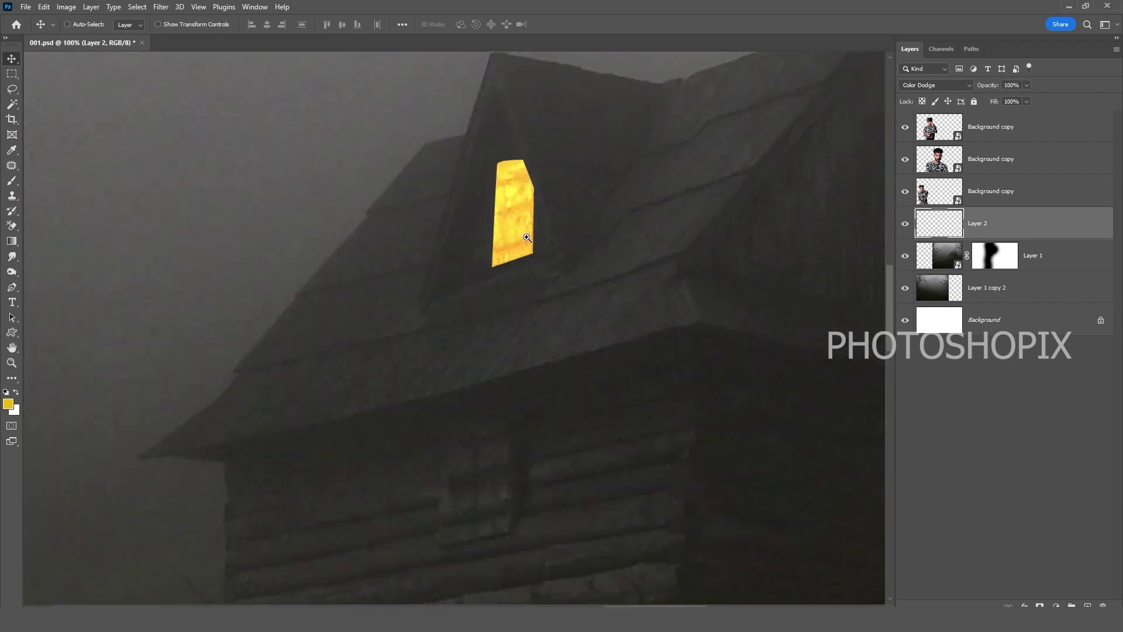
scroll(506, 295, "down", 4)
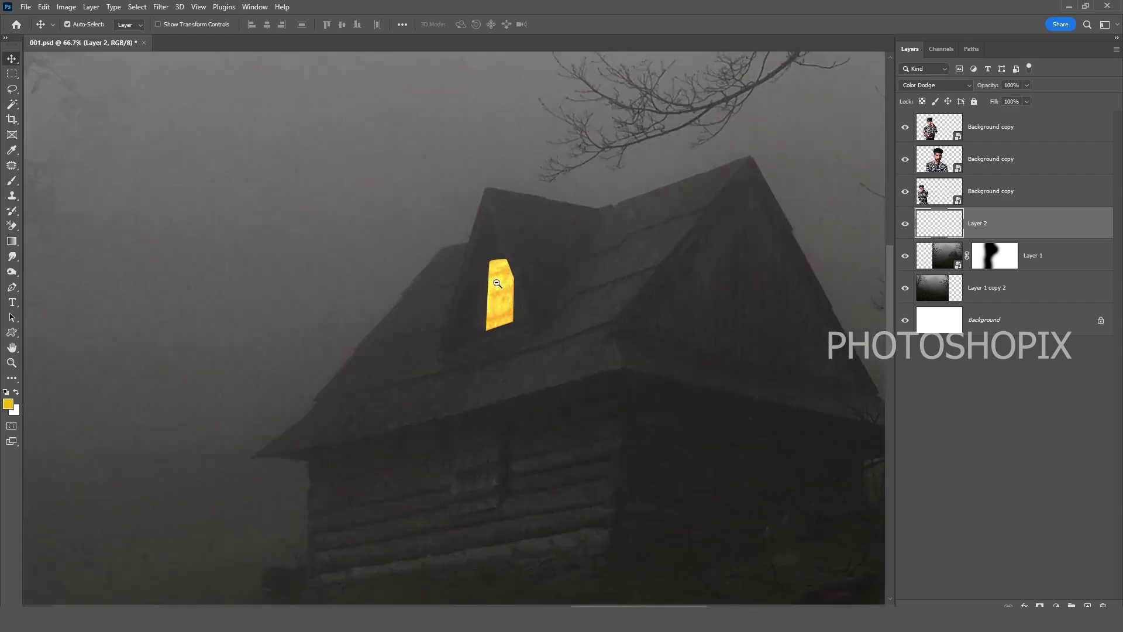
scroll(497, 284, "down", 1)
scroll(539, 310, "down", 2)
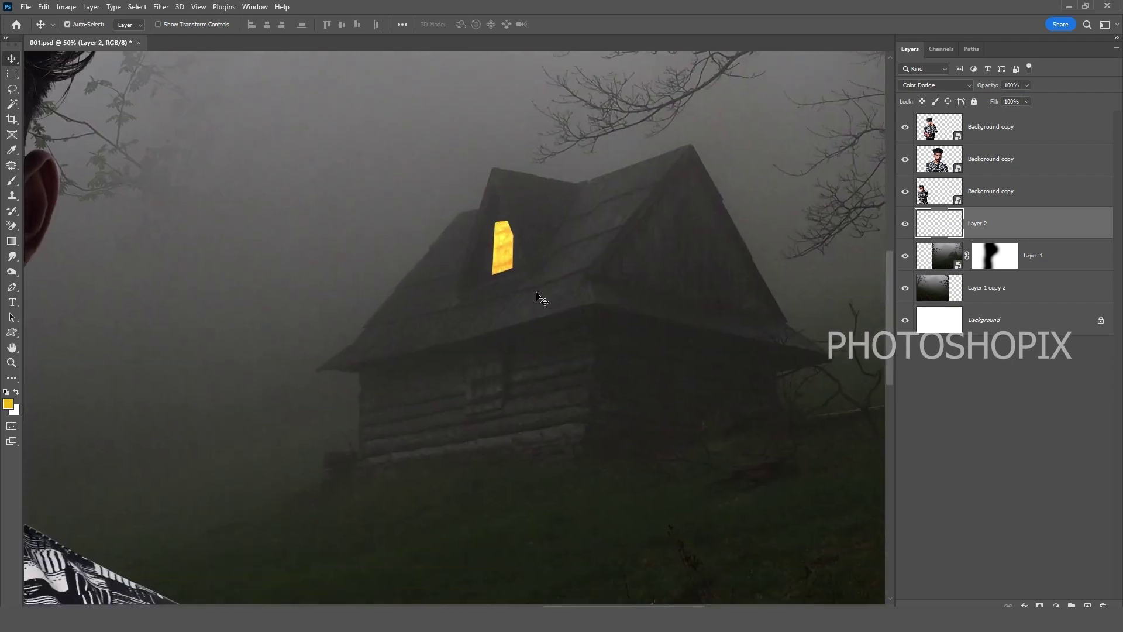
key("shift+7")
key("shift+0")
left_click_drag(521, 257, 531, 319)
scroll(527, 326, "up", 2)
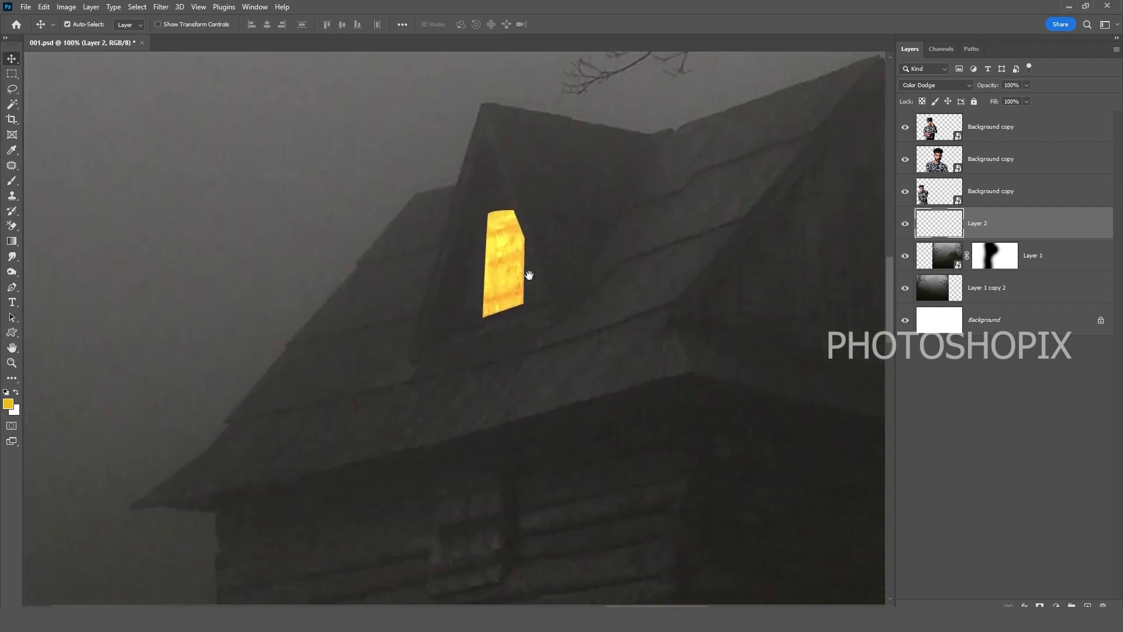
mouse_move(524, 359)
left_mouse_down()
mouse_move(517, 345)
mouse_move(516, 358)
left_mouse_up()
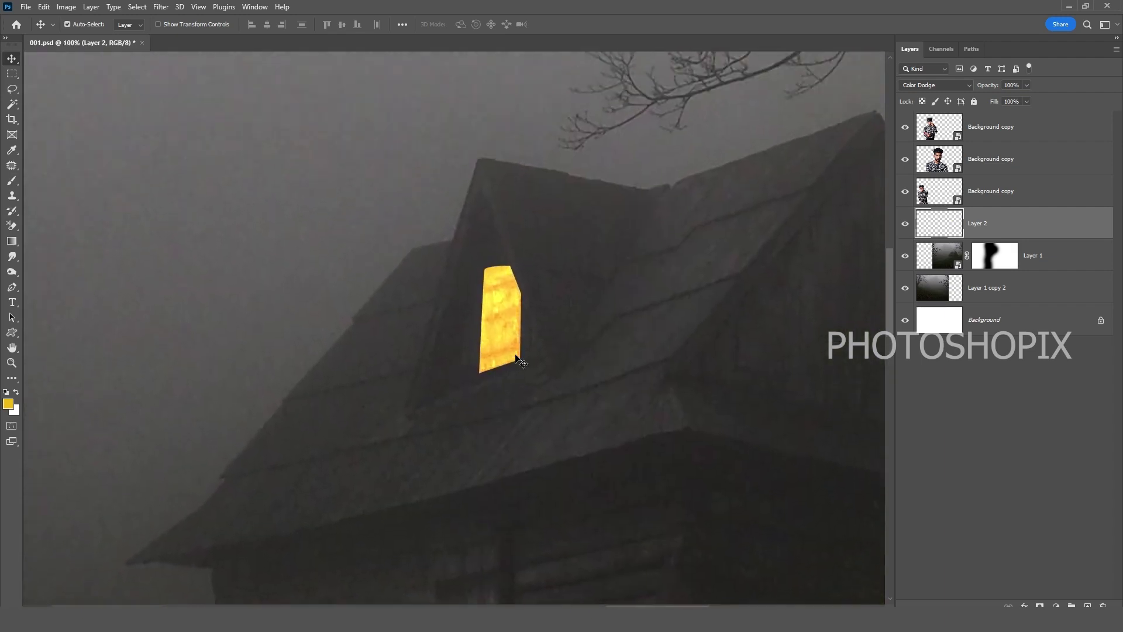
scroll(523, 398, "down", 2)
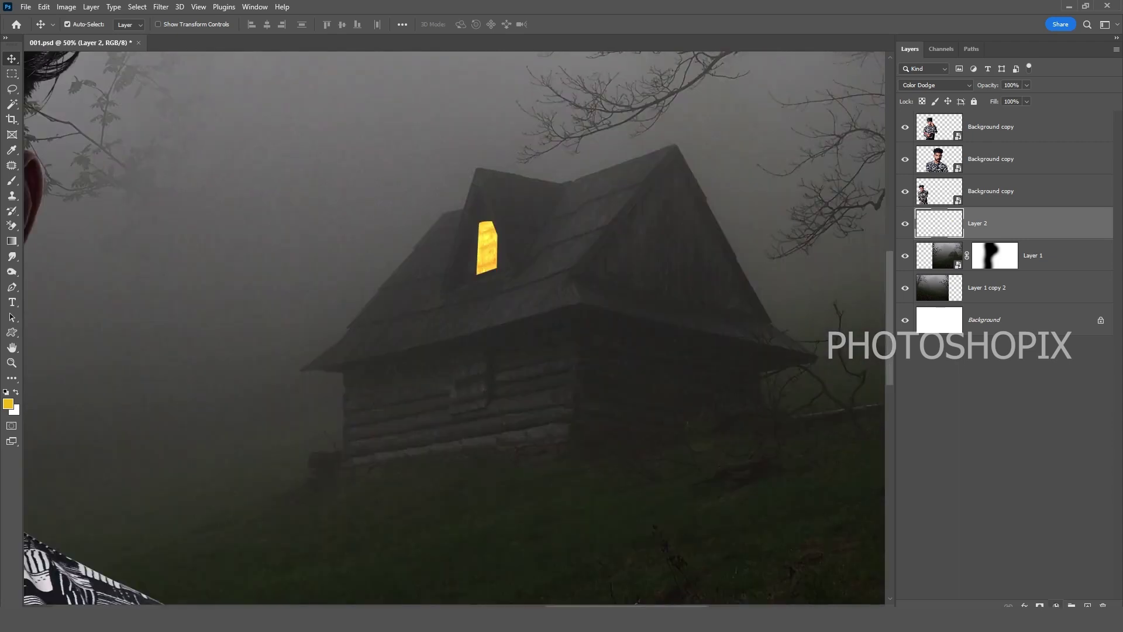
Add a Hue/Saturation adjustment above Layer 2 with Colorize, hue 50, saturation 100 and lightness +15, and invert its mask to black.
left_click(1056, 606)
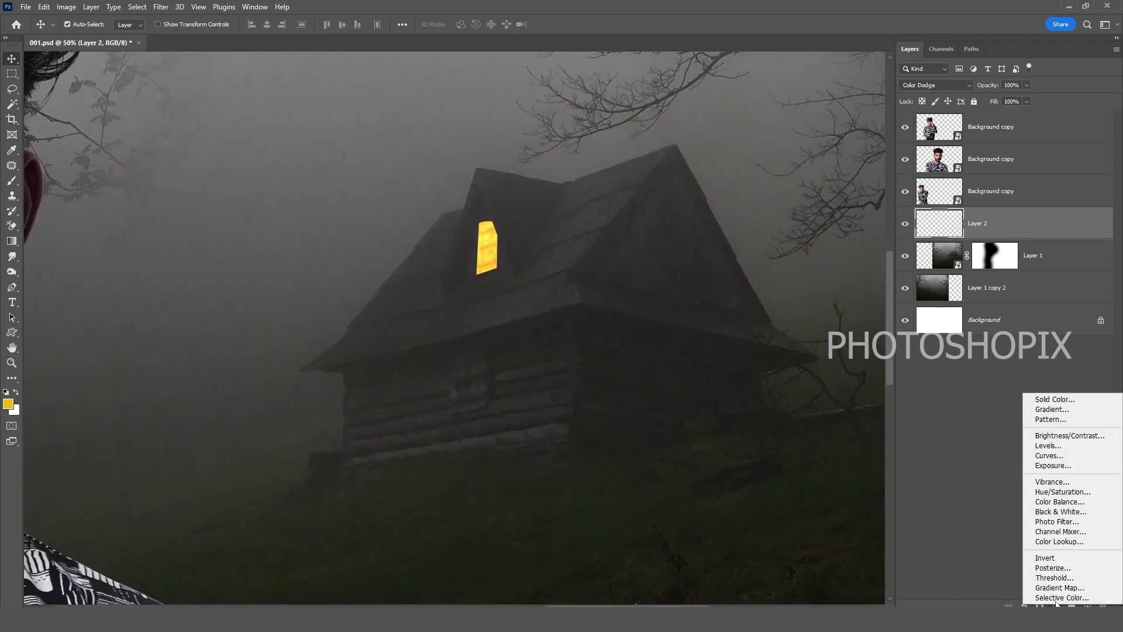
left_click(1061, 493)
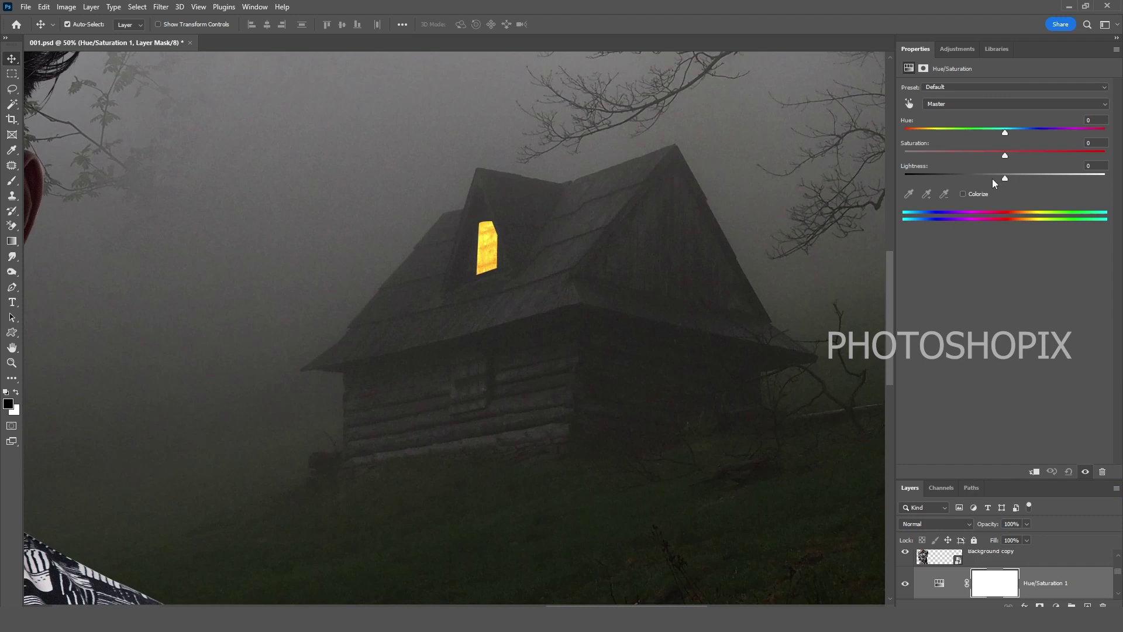
left_click(985, 194)
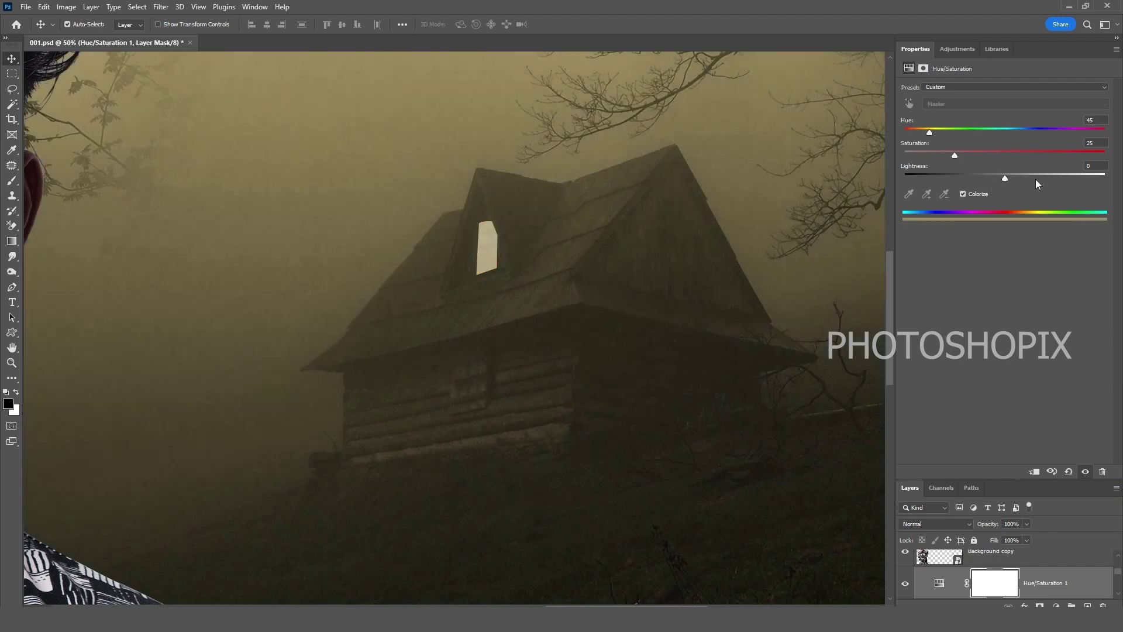
left_click_drag(955, 155, 1062, 151)
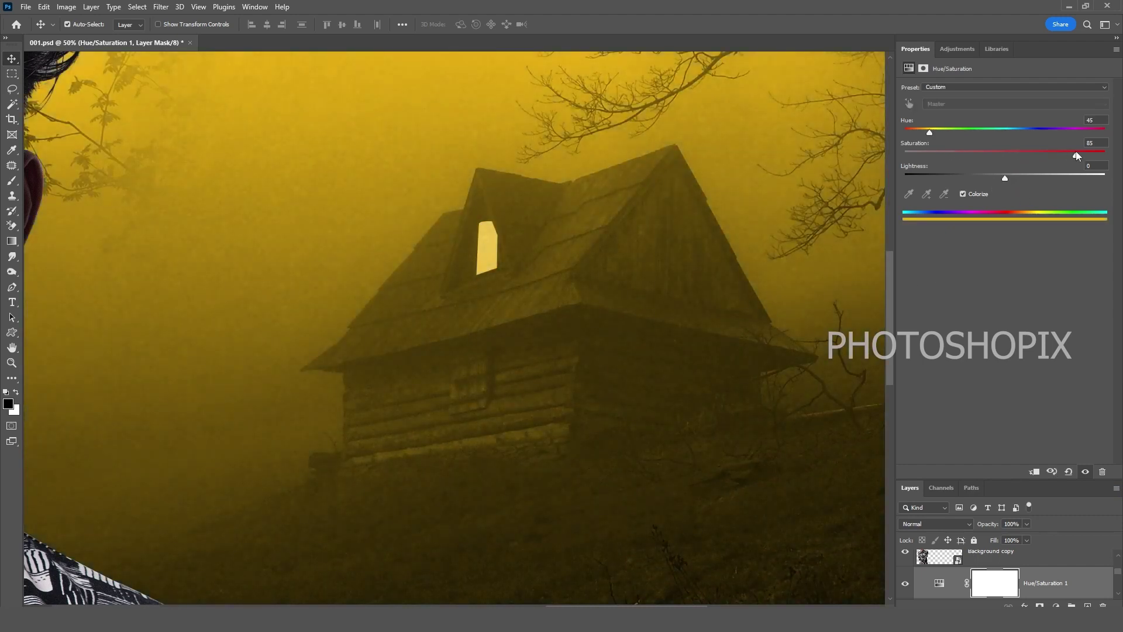
left_click_drag(930, 132, 931, 138)
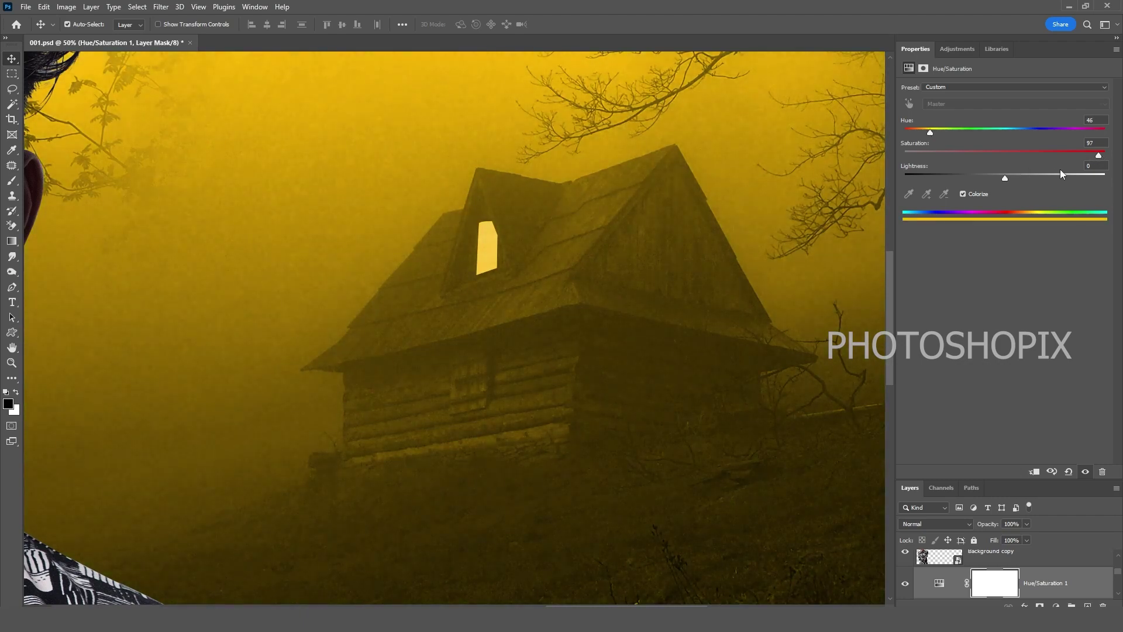
mouse_move(1014, 177)
left_mouse_down()
mouse_move(1024, 177)
mouse_move(998, 183)
mouse_move(1021, 190)
left_mouse_up()
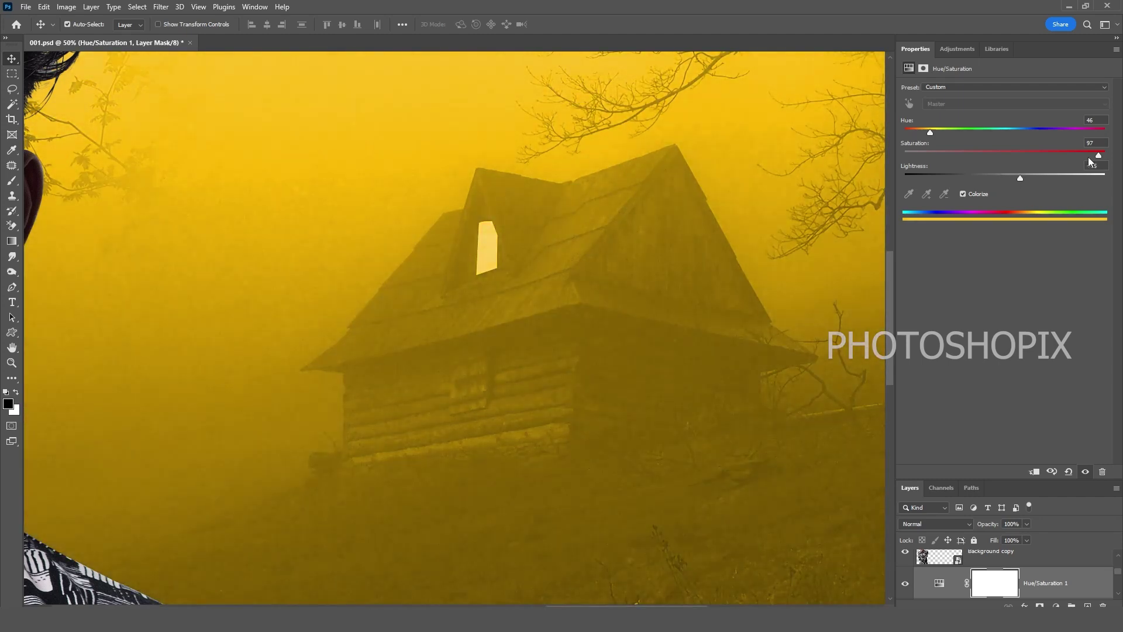
left_click_drag(934, 132, 934, 135)
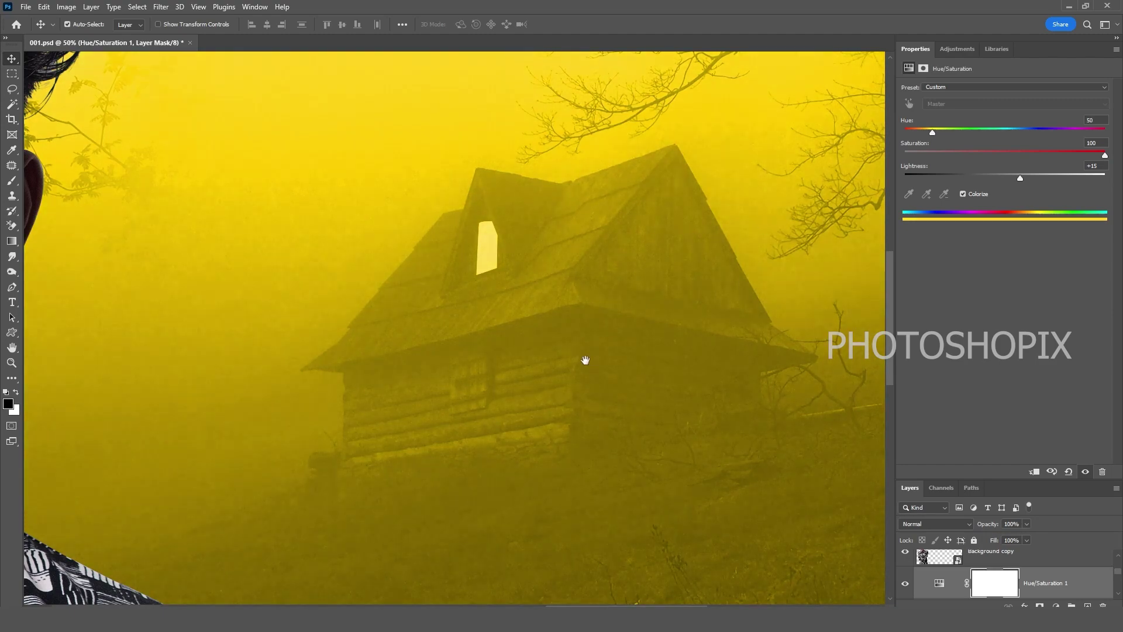
left_click_drag(585, 358, 606, 323)
key("ctrl+i")
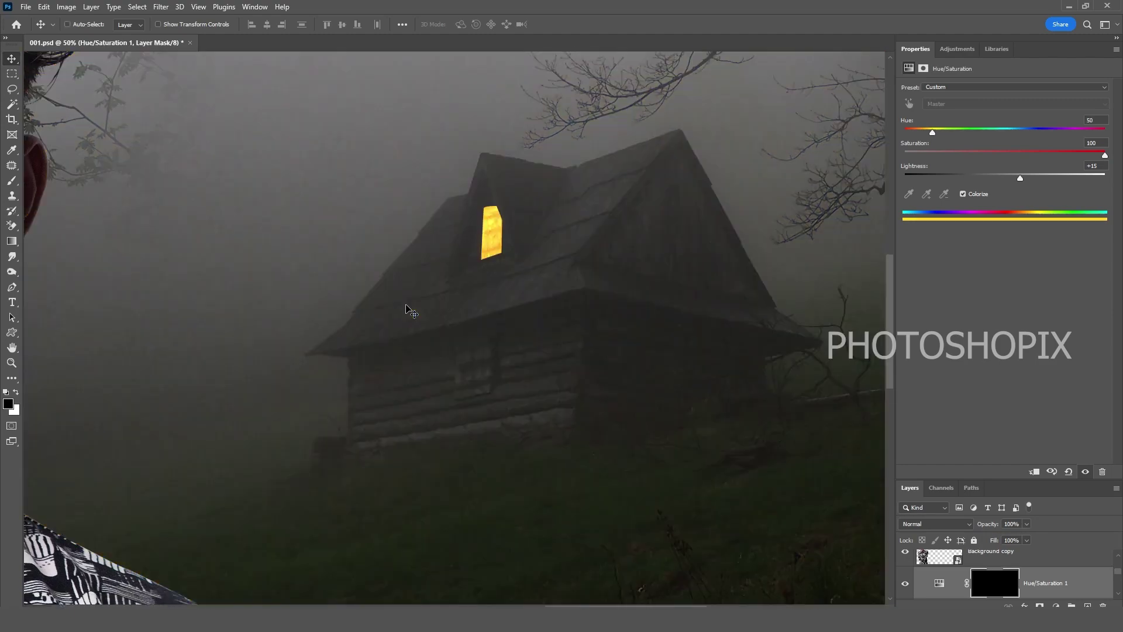
Paint white on the adjustment mask along the attic window's left edge, using a soft 70 px brush at 10% flow.
left_click(430, 251, "ctrl")
left_click_drag(551, 206, 447, 370)
left_click(434, 331, "ctrl")
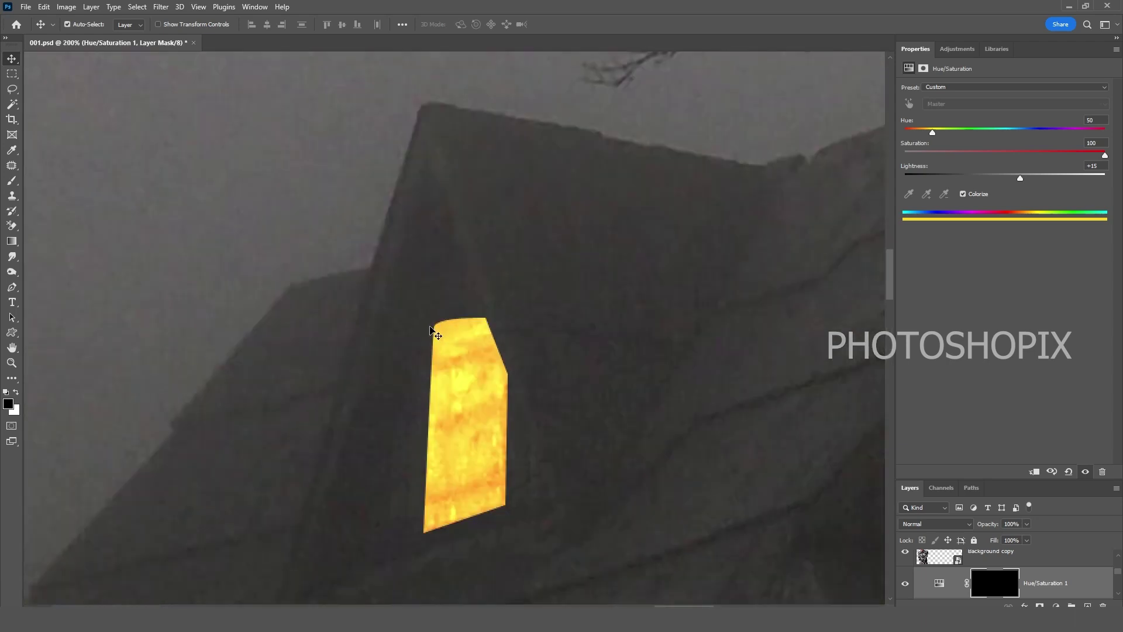
key("x")
key("b")
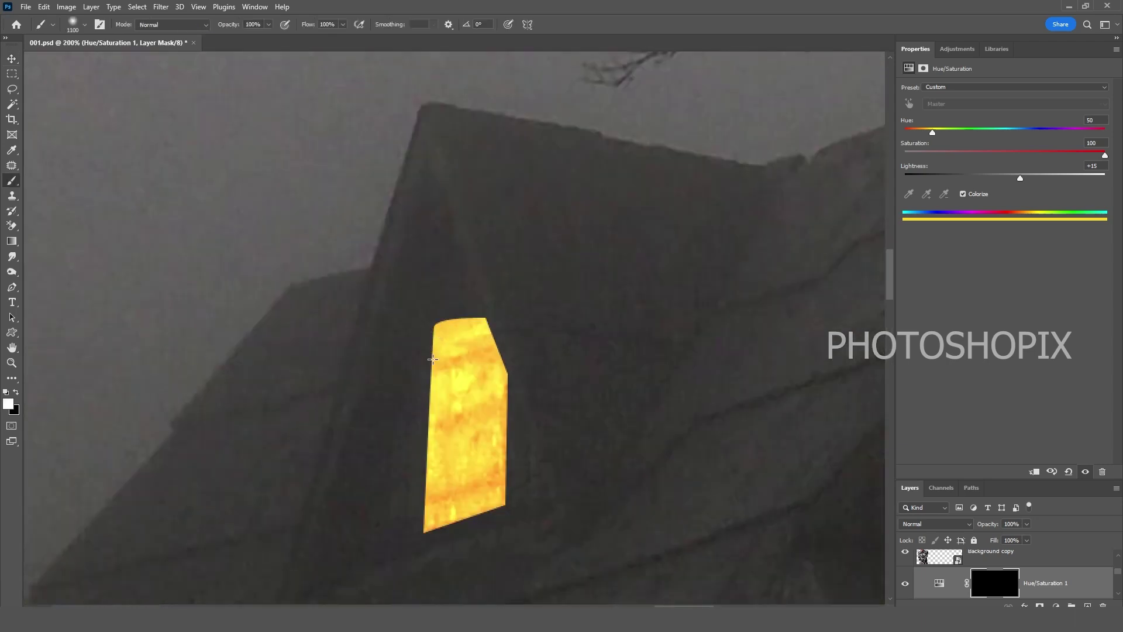
key("bracketleft")
key("bracketleft")
key("bracketleft")
key("bracketleft")
key("bracketleft")
key("bracketleft")
key("bracketleft")
key("bracketleft")
key("bracketleft")
key("bracketleft")
key("bracketleft")
key("bracketleft")
key("bracketleft")
key("bracketleft")
key("bracketleft")
key("bracketleft")
key("bracketleft")
left_click_drag(446, 385, 465, 360)
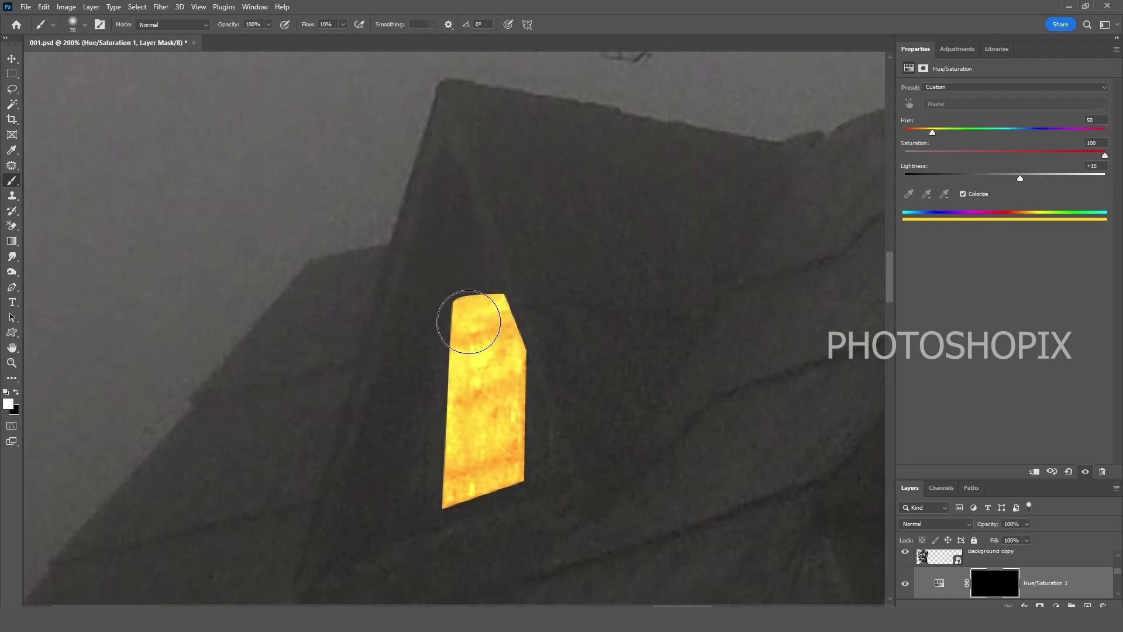
mouse_move(464, 299)
left_mouse_down()
mouse_move(448, 319)
mouse_move(441, 489)
left_mouse_up()
left_click_drag(441, 402, 453, 495)
mouse_move(447, 515)
left_mouse_down()
mouse_move(456, 421)
mouse_move(391, 486)
left_mouse_up()
Enlarge the brush and spread the yellow glow across the dormer wall and the roof below the window.
key("bracketright")
key("bracketright")
key("bracketright")
key("bracketright")
key("bracketright")
left_click_drag(445, 409, 437, 431)
mouse_move(458, 365)
left_mouse_down()
mouse_move(492, 246)
mouse_move(491, 178)
left_mouse_up()
mouse_move(495, 226)
left_mouse_down()
mouse_move(496, 270)
mouse_move(493, 214)
mouse_move(407, 468)
mouse_move(427, 390)
left_mouse_up()
key("bracketright")
mouse_move(416, 303)
left_mouse_down()
mouse_move(379, 403)
mouse_move(275, 554)
left_mouse_up()
left_click_drag(397, 486, 403, 381)
key("ctrl+minus")
key("ctrl+minus")
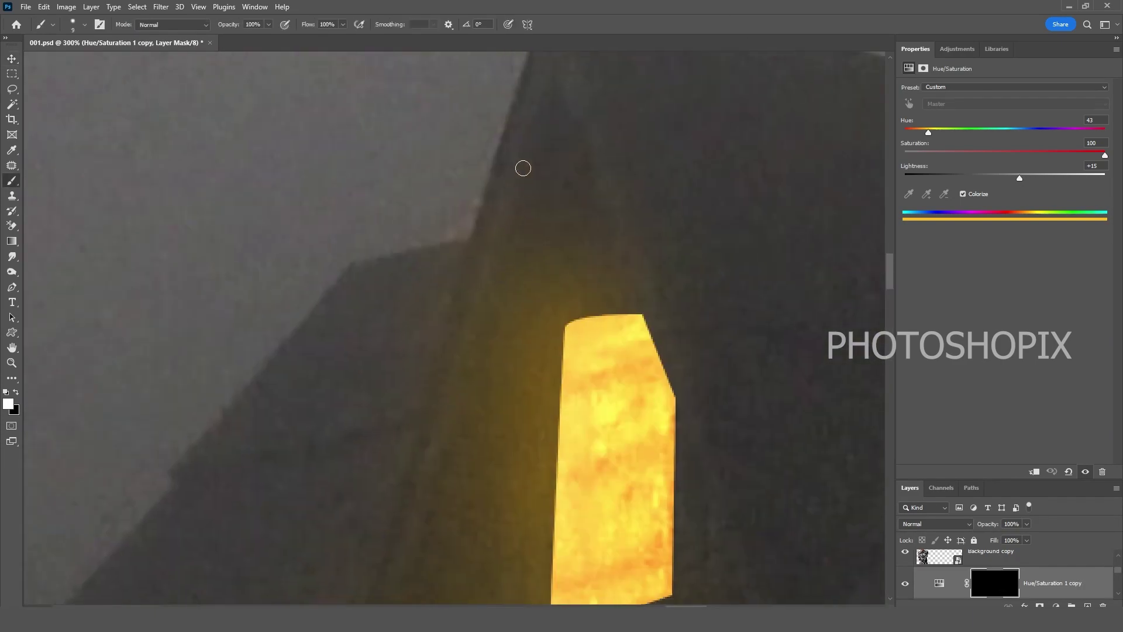
On the mask of Hue/Saturation 1 copy, paint a thin straight light line along the dormer's left roof edge up towards its peak.
left_click_drag(391, 580, 479, 299)
left_click(480, 323, "shift")
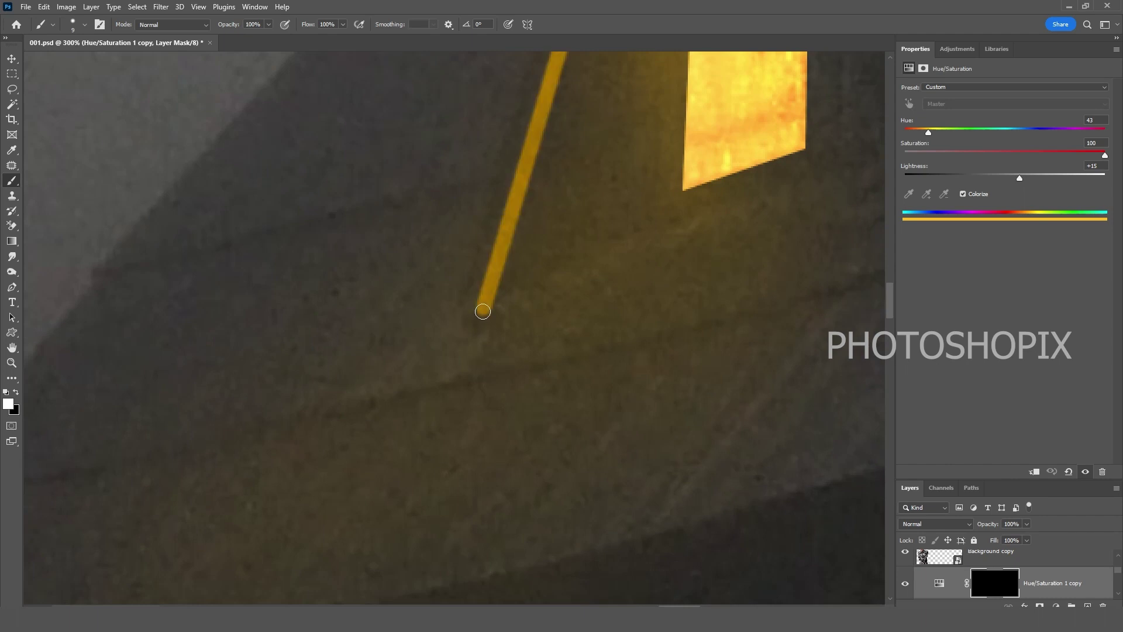
scroll(482, 319, "down", 5)
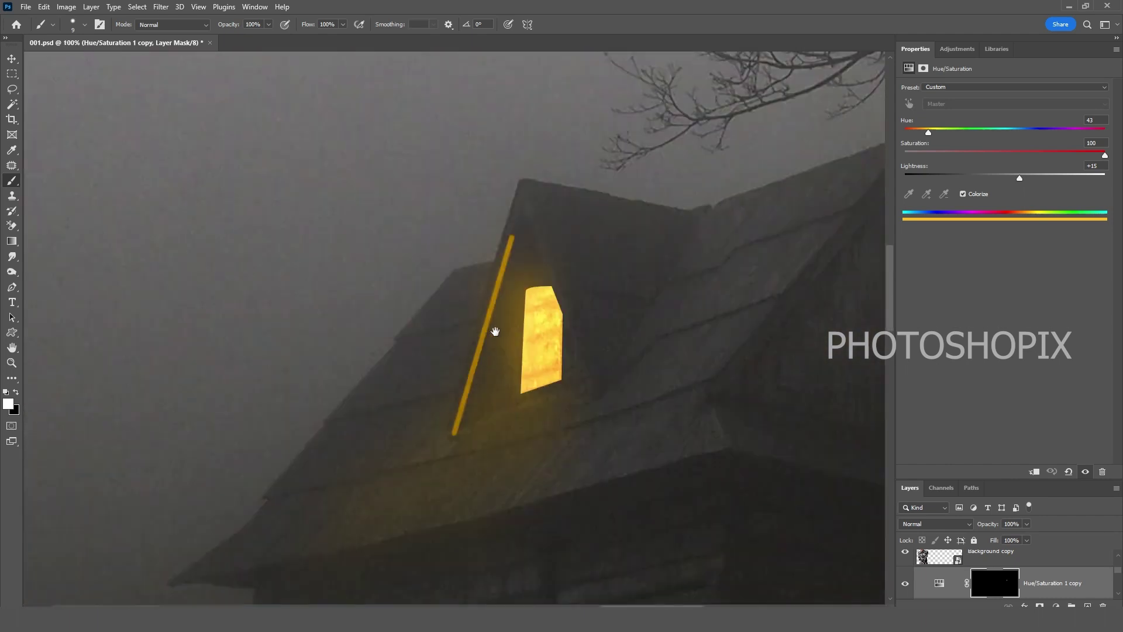
left_click_drag(495, 332, 493, 367)
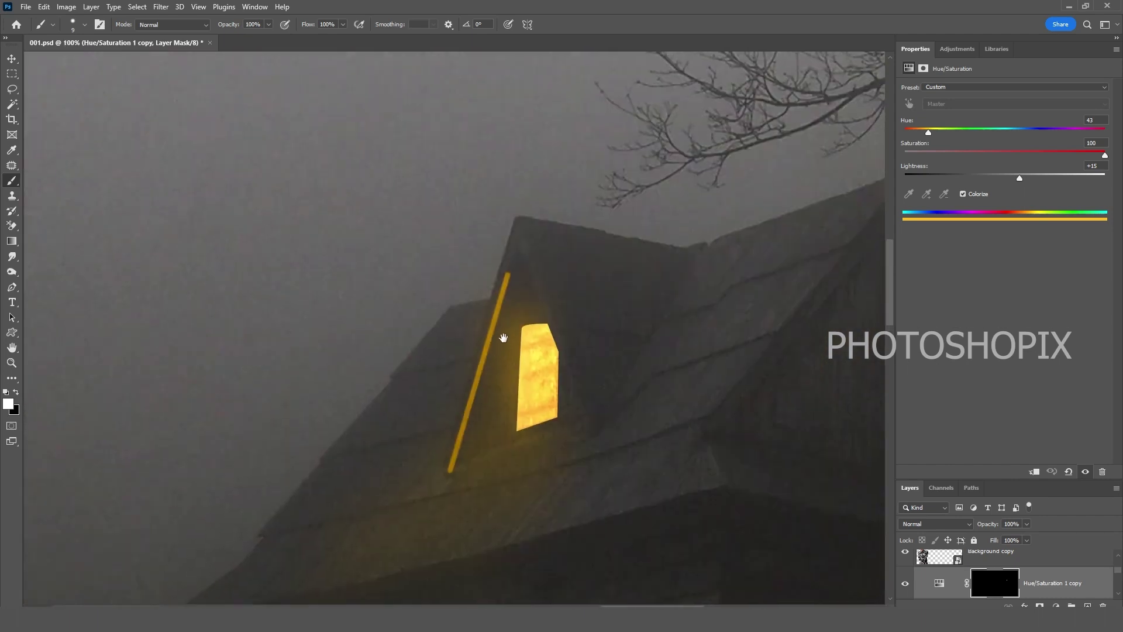
scroll(512, 286, "up", 2)
left_click_drag(511, 286, 507, 360)
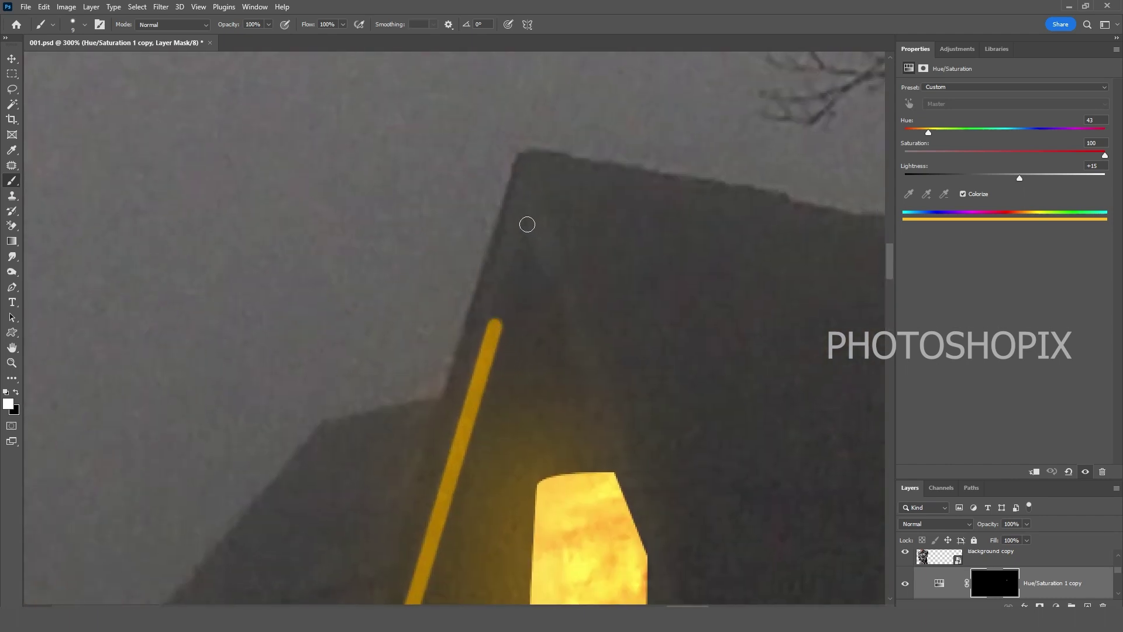
left_click(488, 346, "shift")
Extend the light line up towards the dormer's peak, and taper its upper tip by painting black with a 20 px brush.
mouse_move(489, 390)
left_mouse_down()
mouse_move(508, 313)
mouse_move(512, 362)
left_mouse_up()
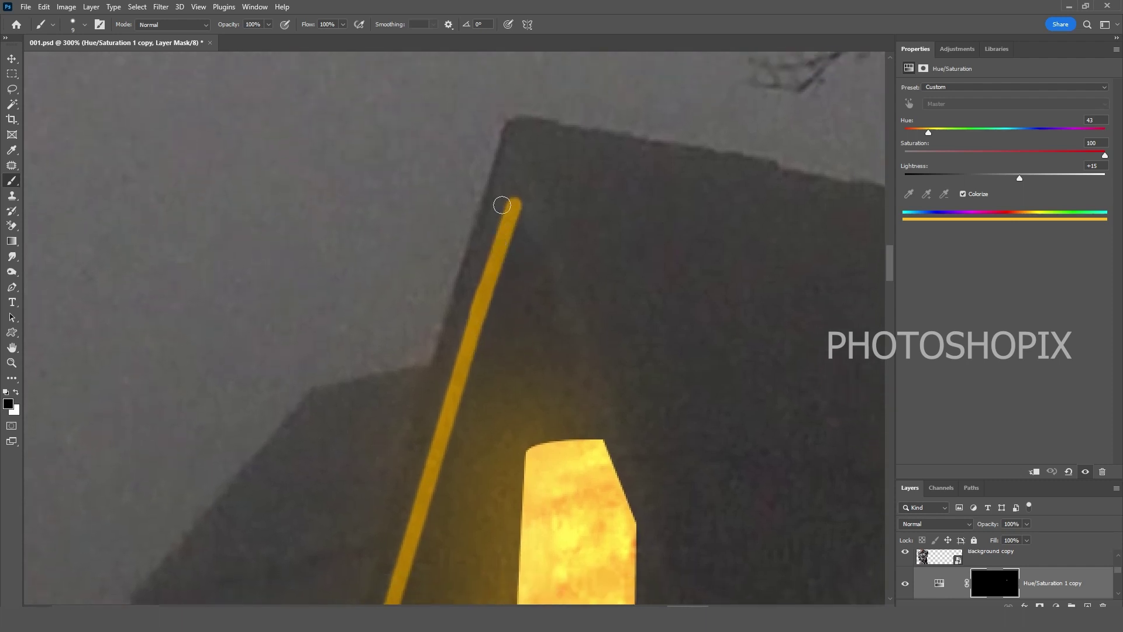
key("bracketright")
key("bracketright")
mouse_move(503, 189)
left_mouse_down()
mouse_move(476, 228)
mouse_move(489, 199)
left_mouse_up()
left_click_drag(445, 310, 446, 261)
Paint black along the light line's outer side down to its lower end to make it thinner and softer.
right_click(519, 296)
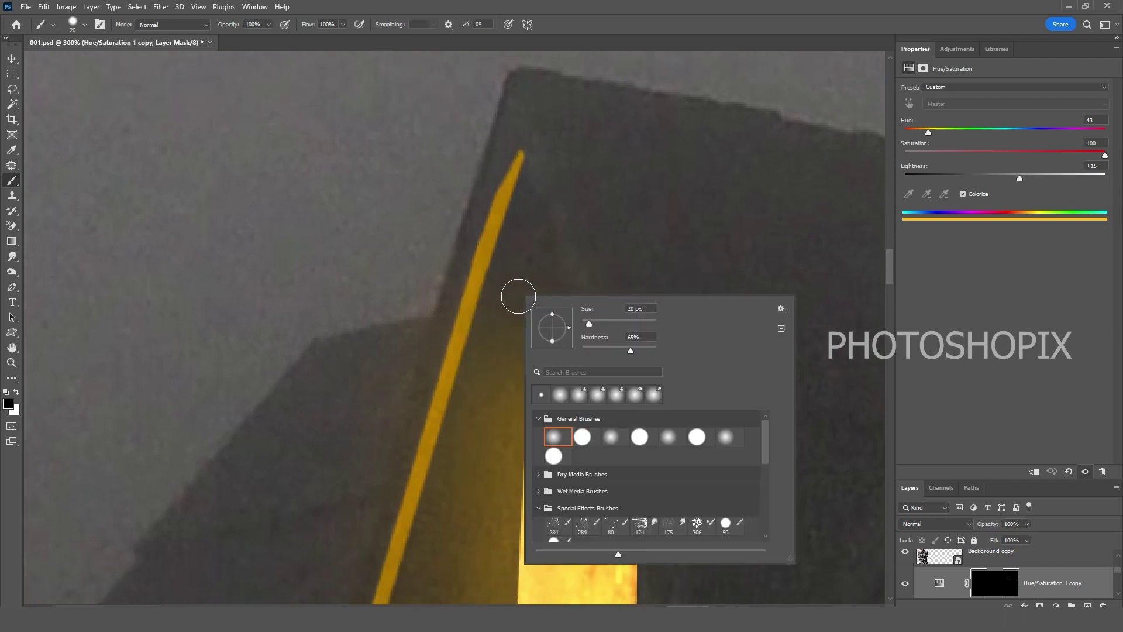
left_click_drag(411, 379, 429, 349)
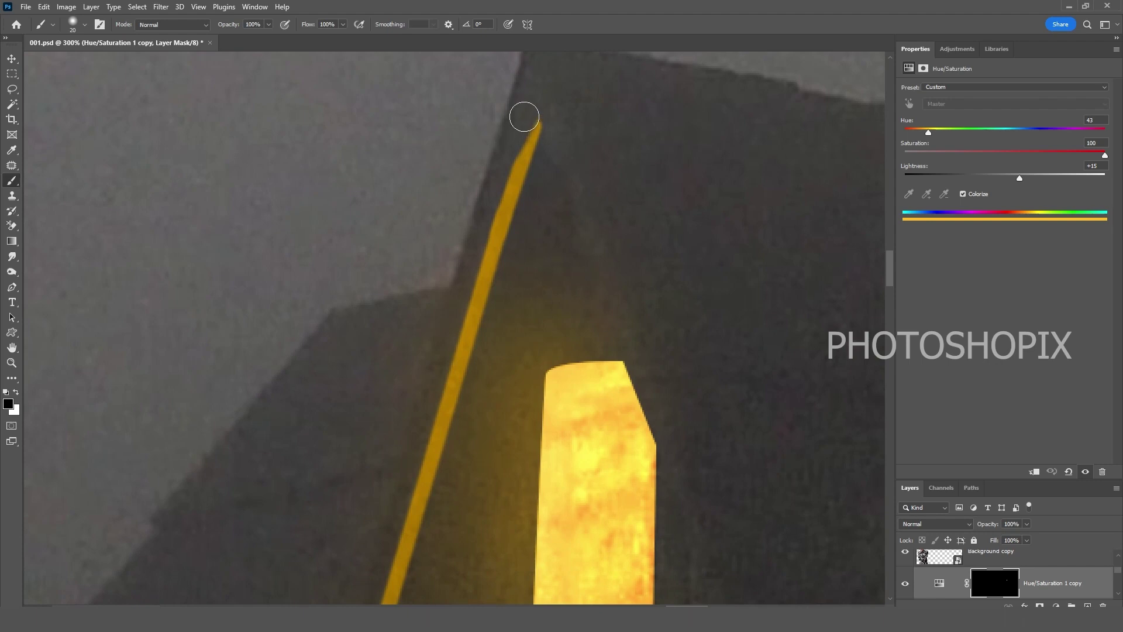
left_click_drag(373, 559, 453, 305)
left_click_drag(406, 531, 418, 350)
left_click(411, 379, "shift")
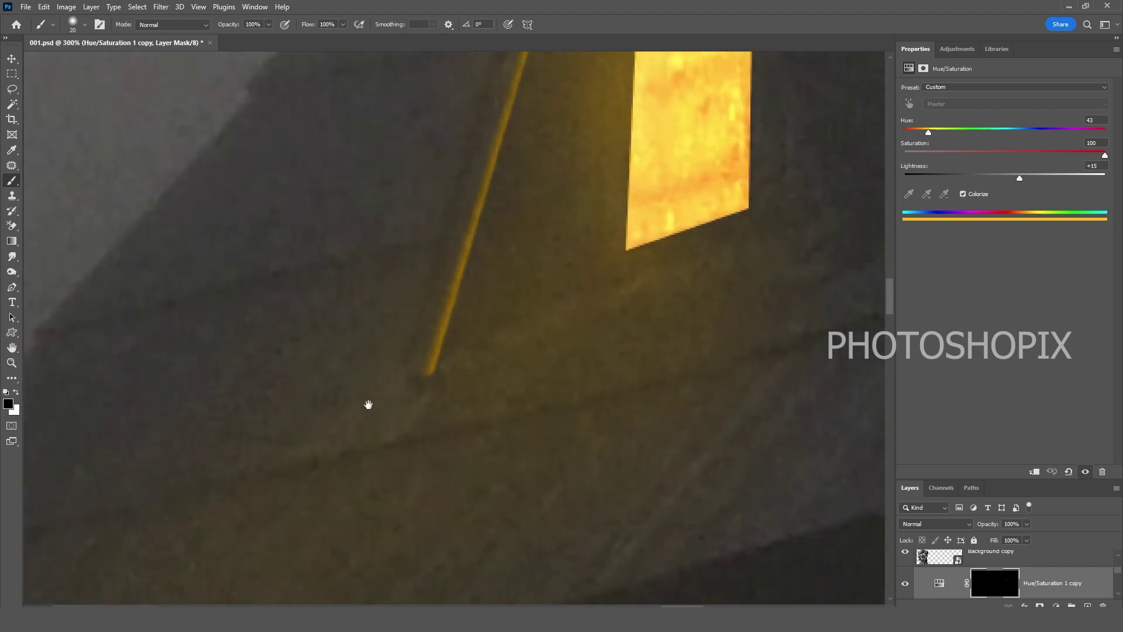
left_click_drag(449, 250, 386, 374)
left_click(386, 373, "alt")
left_click(386, 374, "alt")
left_click(386, 374, "alt")
left_click_drag(443, 307, 454, 366)
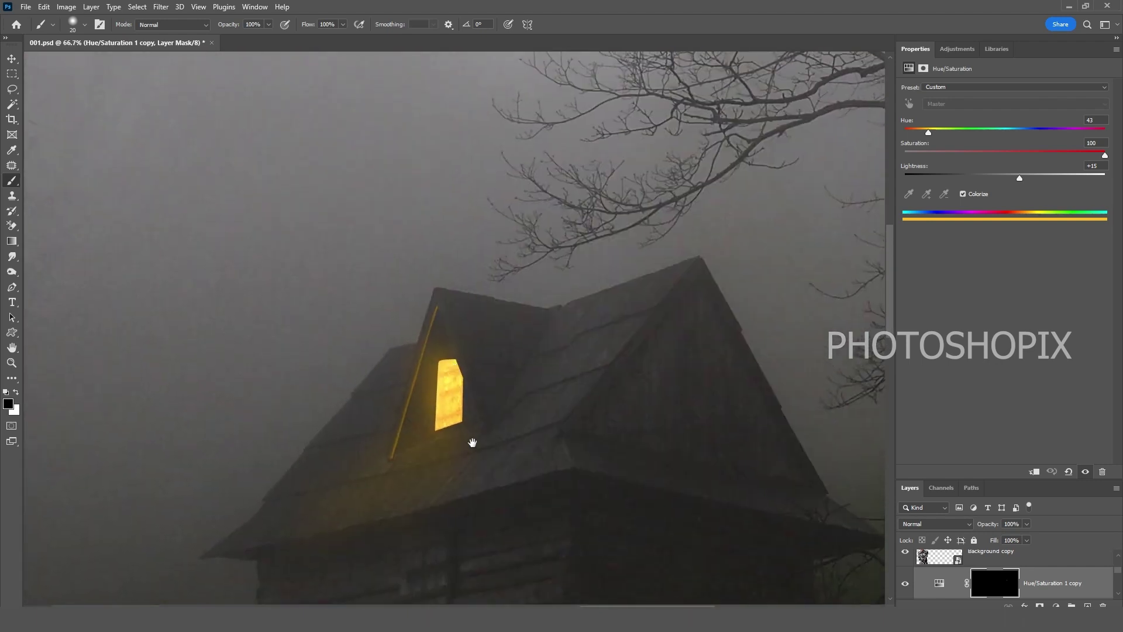
Switch to white and touch up the light along the attic window's upper edge on the mask with a 7 px brush.
left_click(449, 416, "ctrl")
left_click(449, 416, "ctrl")
left_click(450, 415, "ctrl")
mouse_move(358, 286)
left_mouse_down()
mouse_move(376, 403)
mouse_move(526, 200)
mouse_move(539, 259)
mouse_move(578, 326)
left_mouse_up()
left_click(395, 348, "ctrl")
left_click_drag(541, 88, 541, 237)
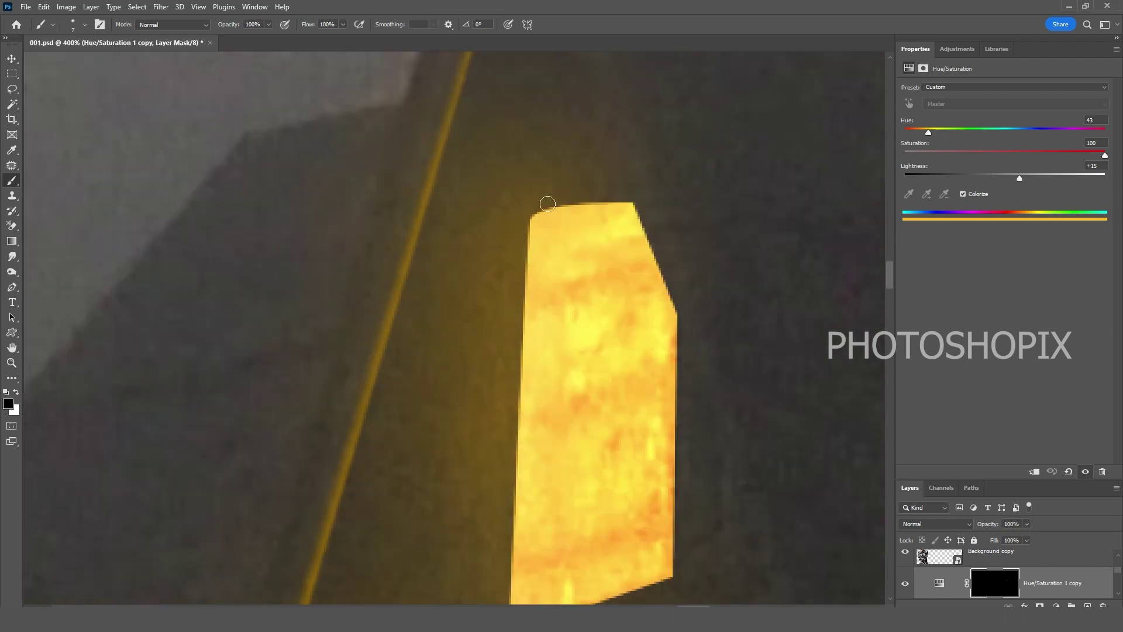
key("x")
left_click_drag(631, 191, 522, 221)
left_click_drag(556, 445, 546, 264)
left_click(494, 459, "shift")
Paint a soft yellow glow on the grass below the cottage with a 400 px brush at 10% opacity, and undo the last stroke.
left_click(592, 316, "alt")
left_click(579, 193, "ctrl")
left_click(458, 167, "shift")
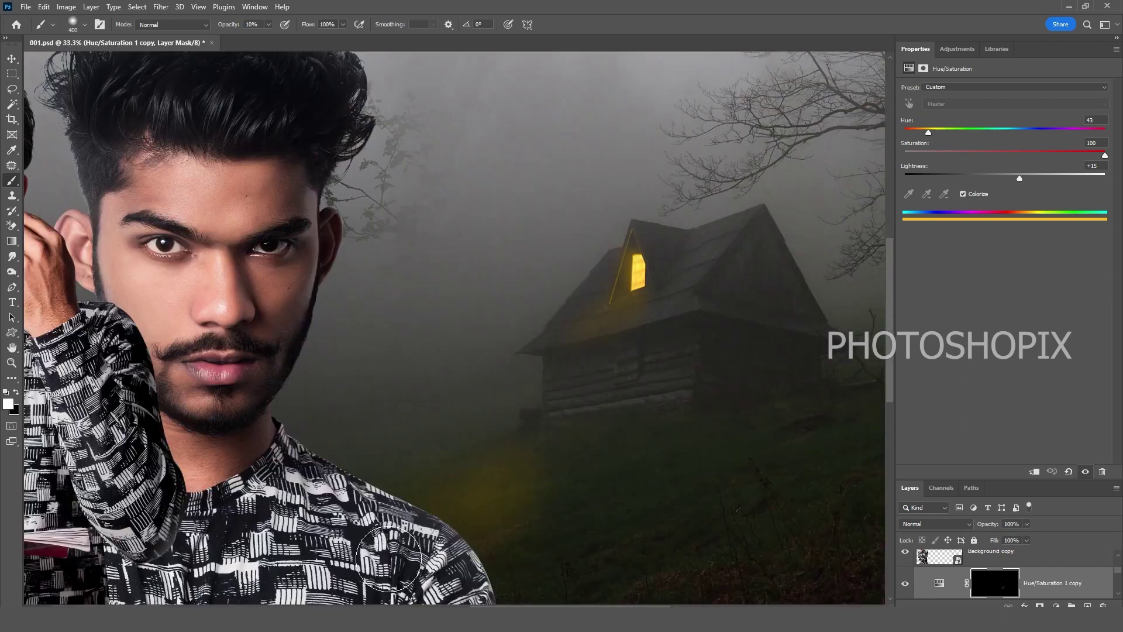
mouse_move(565, 503)
left_mouse_down()
mouse_move(562, 471)
mouse_move(487, 484)
left_mouse_up()
key("ctrl+z")
key("ctrl+0")
key("ctrl+minus")
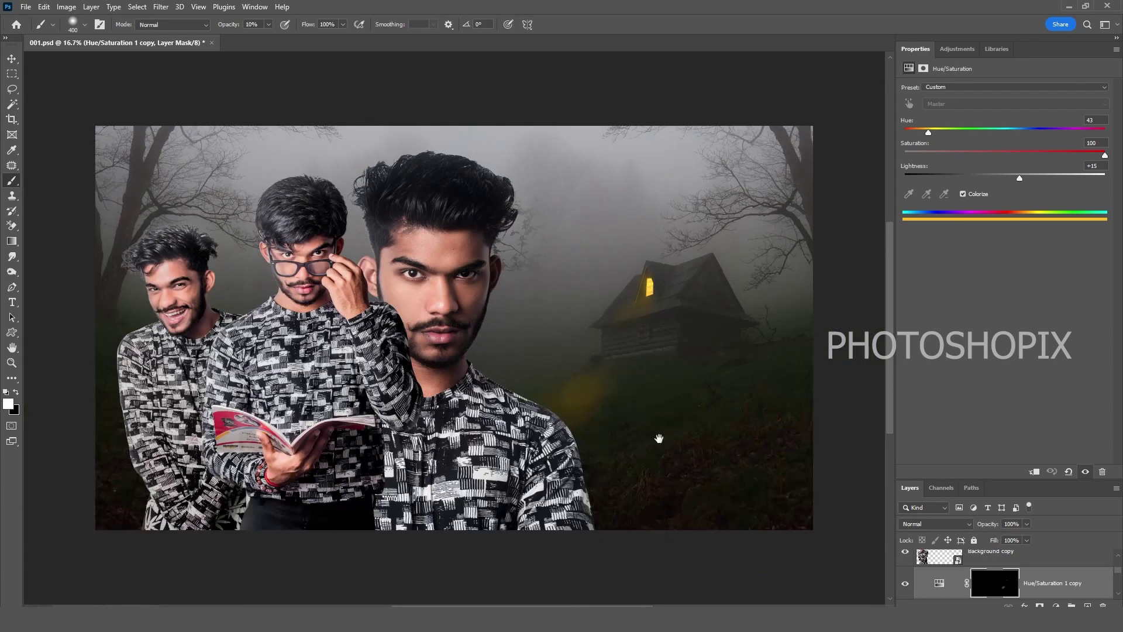
Add a faint yellow light beam running from the attic window down to the glow on the grass.
left_click_drag(564, 431, 520, 459)
key("v")
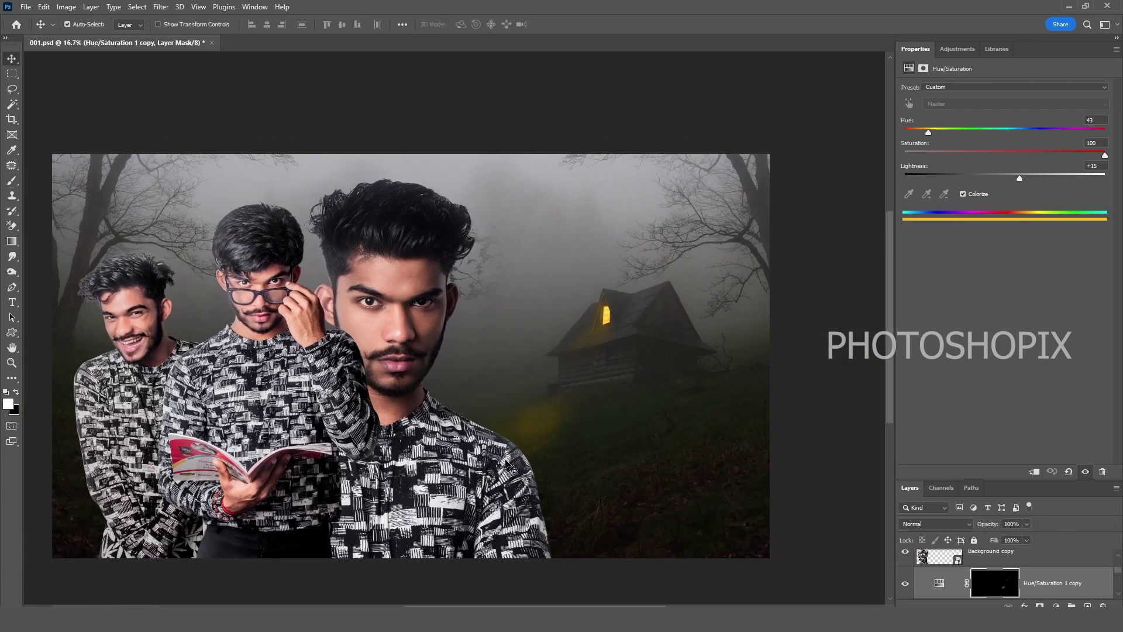
key("ctrl+0")
key("ctrl+minus")
scroll(548, 441, "up", 1)
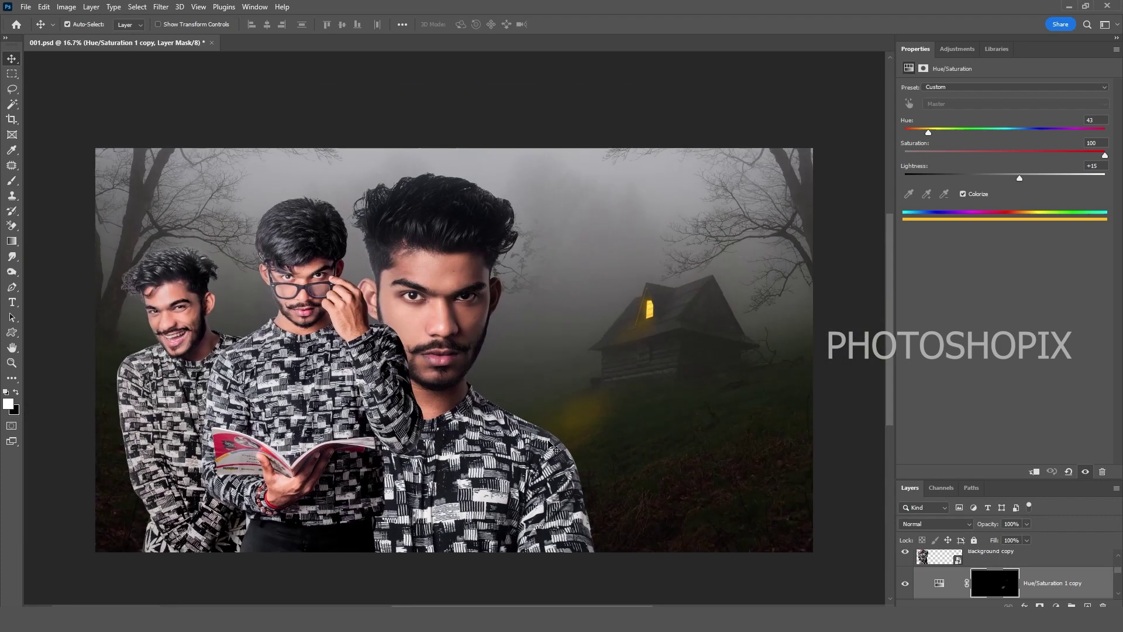
left_click_drag(660, 436, 616, 422)
left_click(608, 437)
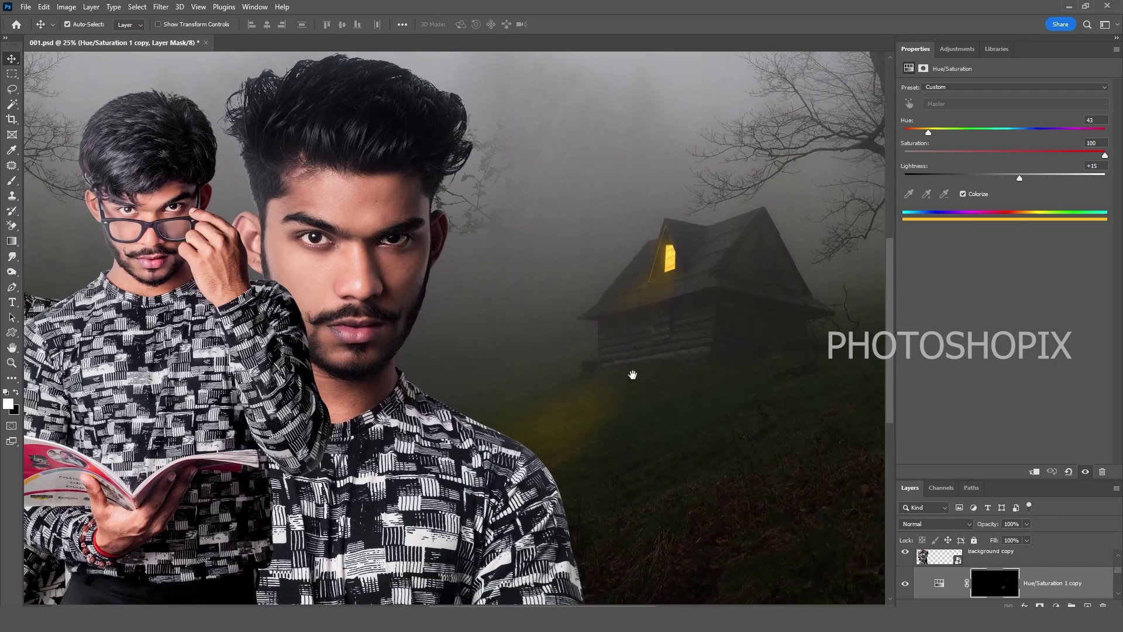
key("b")
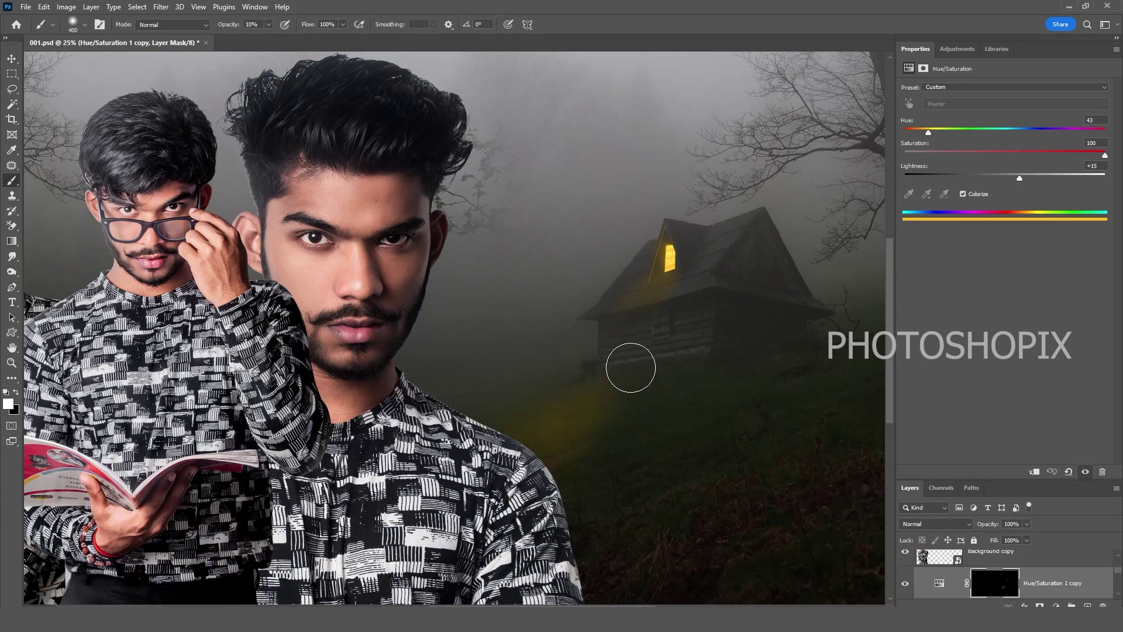
mouse_move(630, 367)
left_mouse_down()
mouse_move(644, 333)
mouse_move(689, 306)
left_mouse_up()
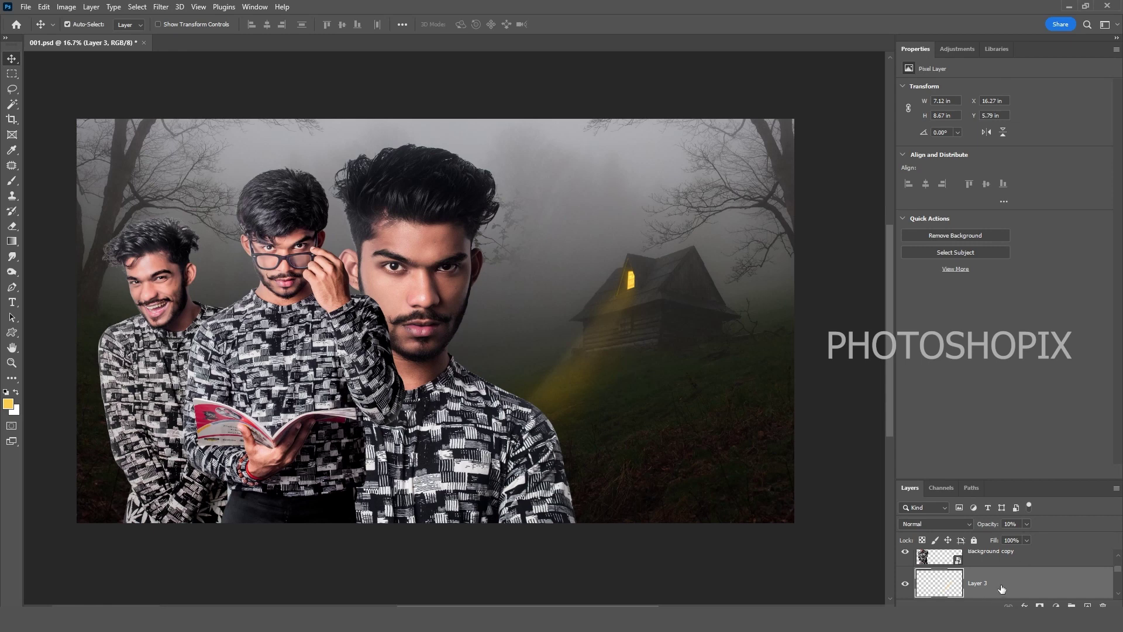
Add a Photo Filter adjustment above Layer 3 using Warming Filter (85) at 35% density.
left_click(1055, 606)
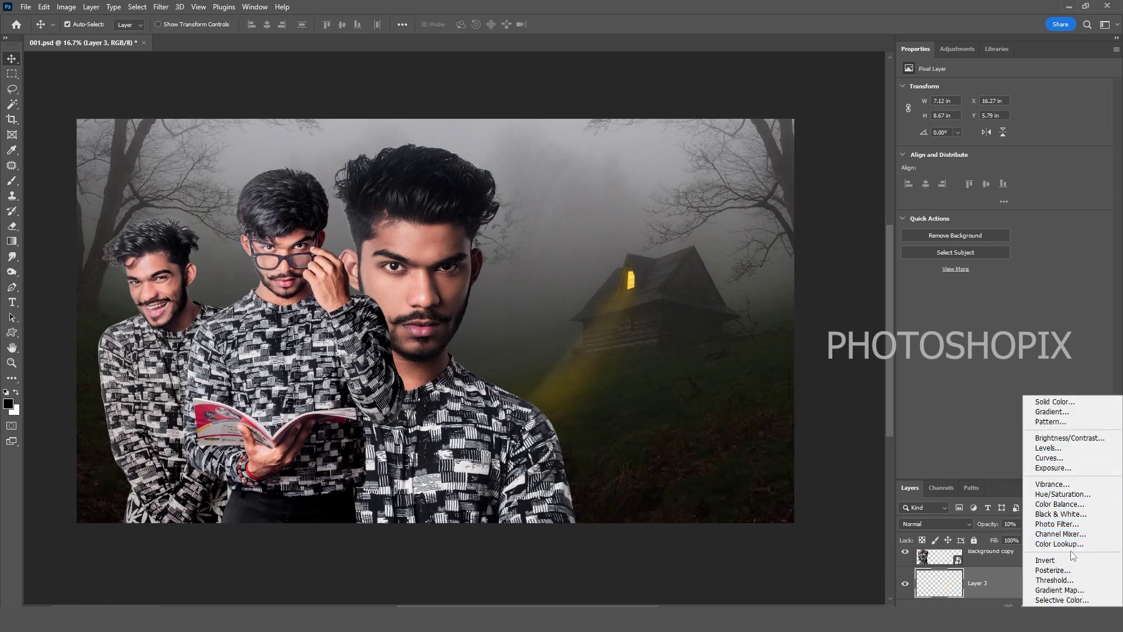
left_click(1057, 524)
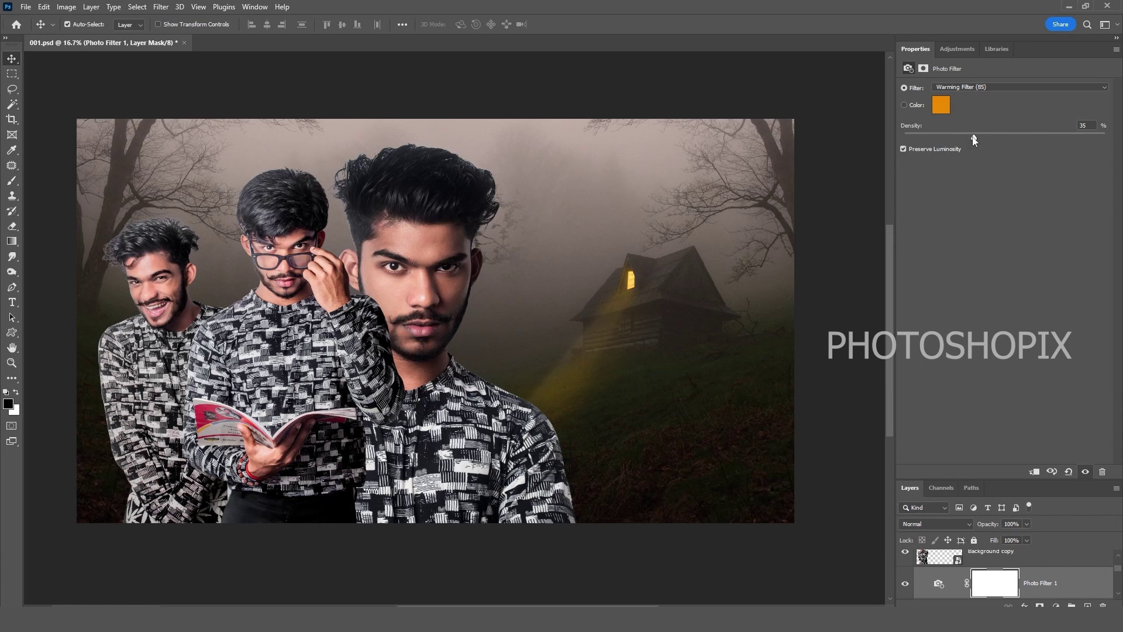
left_click(973, 134)
left_click_drag(539, 444, 607, 458)
left_click_drag(539, 465, 451, 442)
Add a second Photo Filter with Warming Filter (85) at 25% density and place it above all three figure layers.
left_click(486, 459)
scroll(1011, 572, "up", 1)
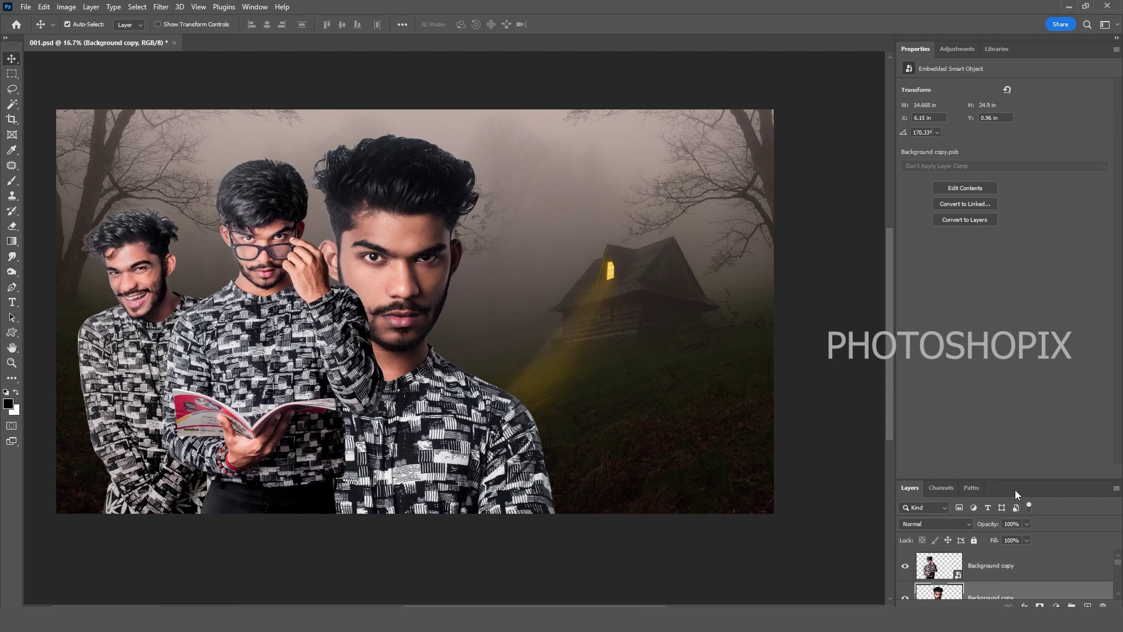
left_click_drag(1013, 480, 1014, 346)
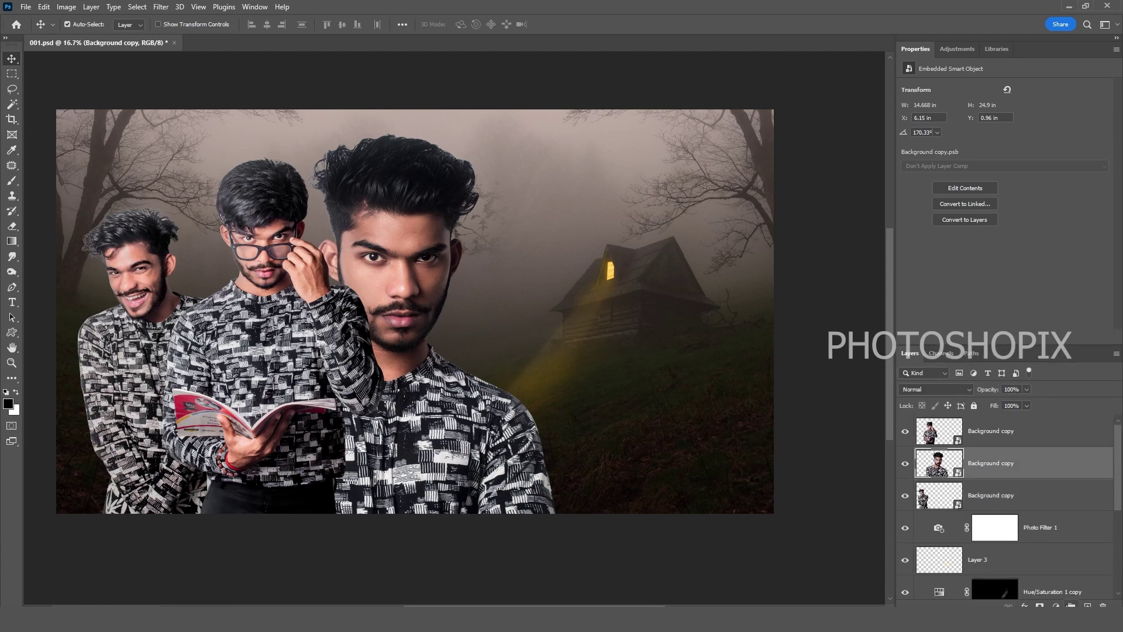
left_click(1056, 605)
left_click(1053, 521)
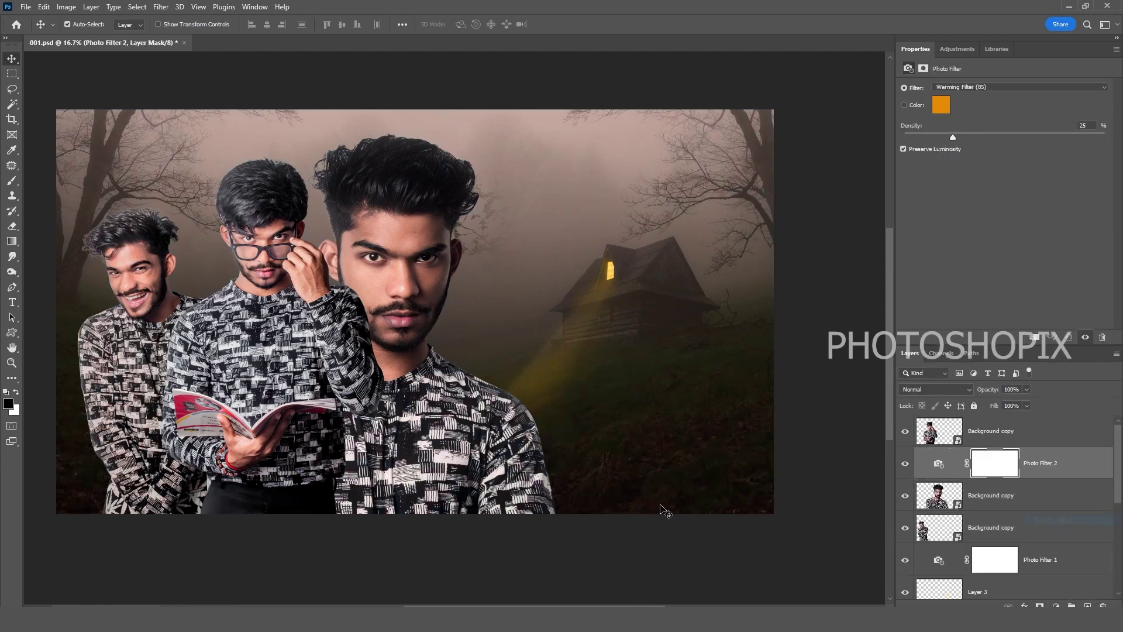
left_click_drag(647, 358, 777, 438)
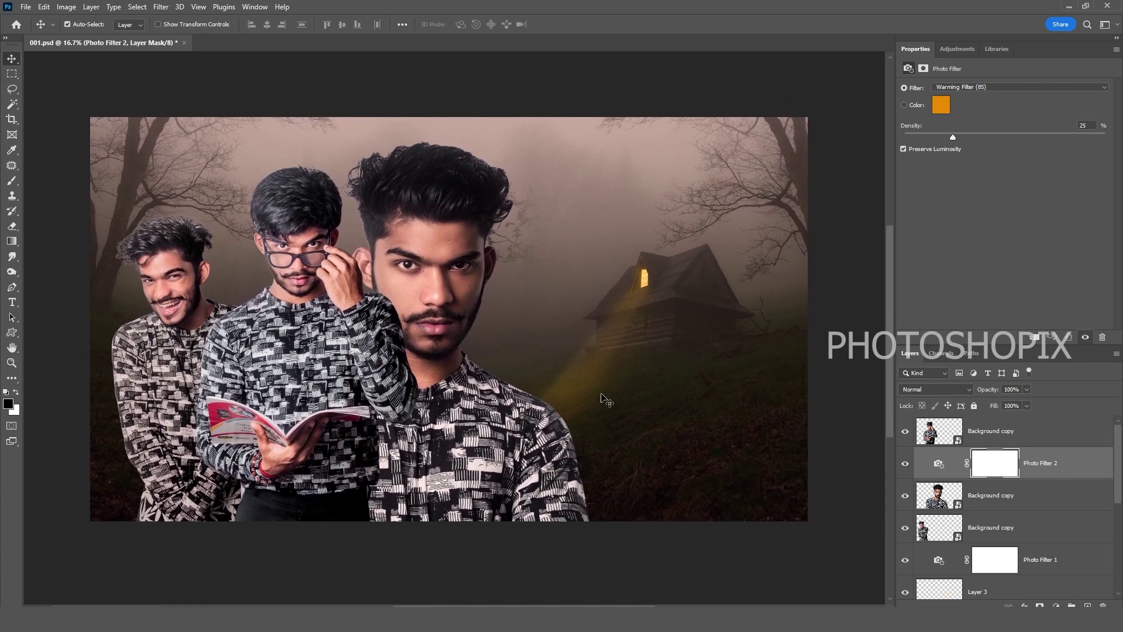
key("ctrl+bracketright")
key("ctrl+0")
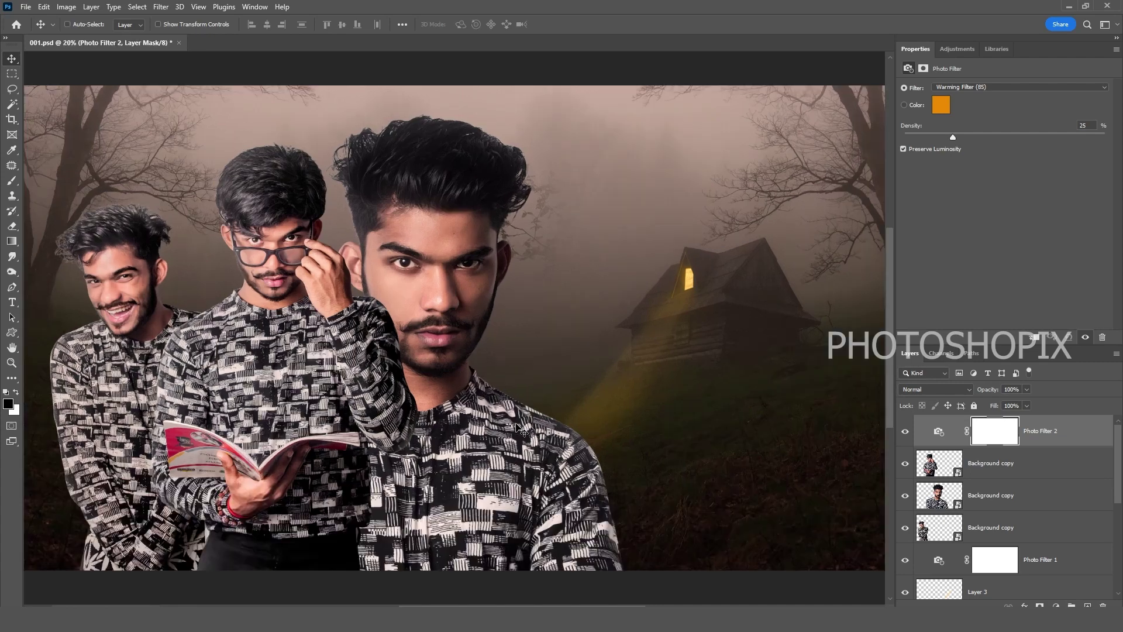
key("ctrl+minus")
left_click_drag(486, 422, 538, 433)
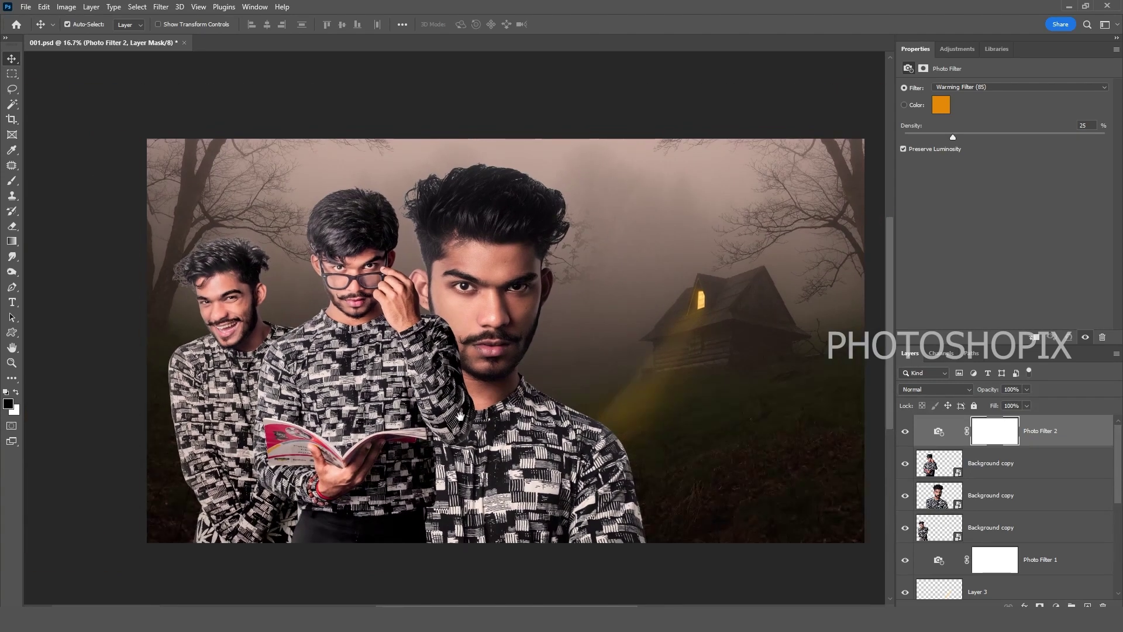
left_click_drag(461, 394, 472, 454)
left_click_drag(416, 419, 531, 386)
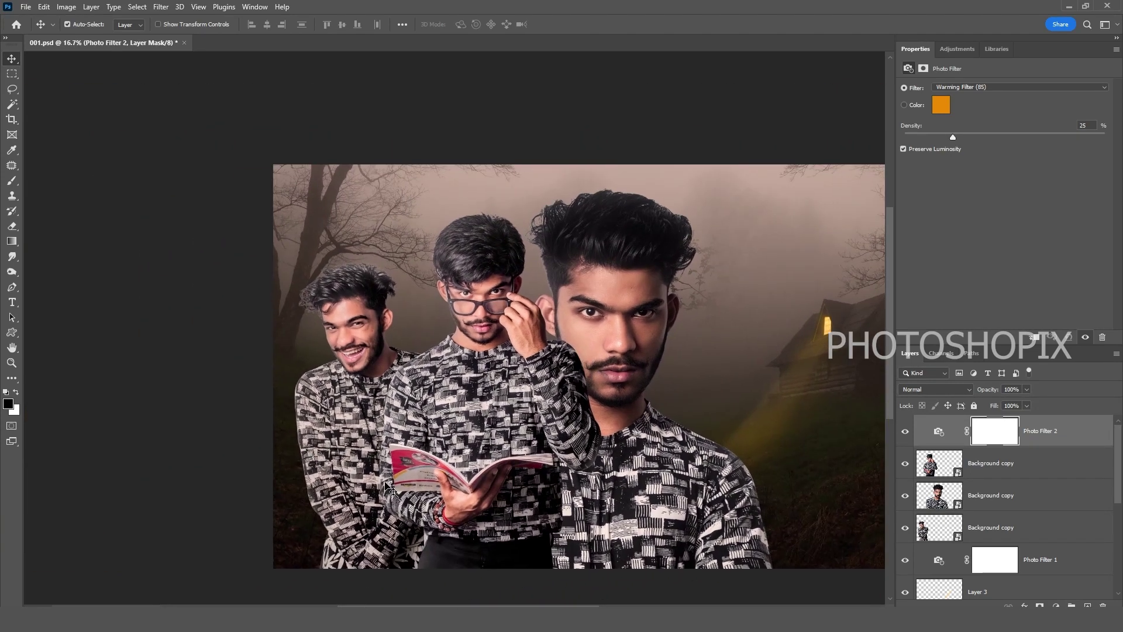
Clip a Curves adjustment to the smiling figure's layer and slightly lower the curve's highlight end point.
left_click(1052, 530)
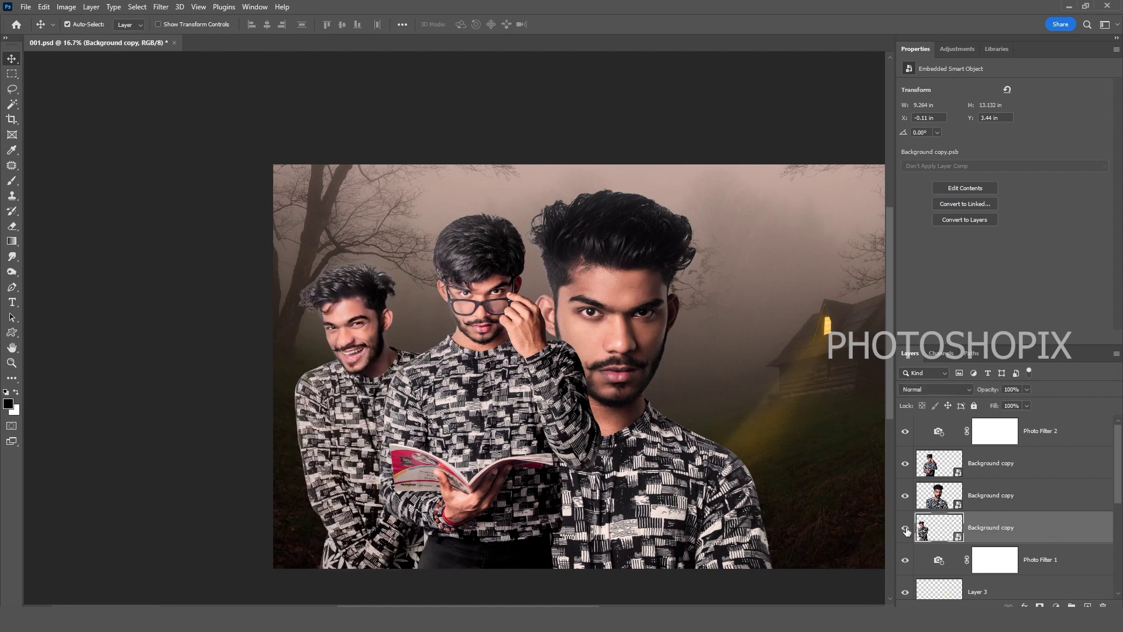
left_click(1056, 606)
left_click(1044, 469)
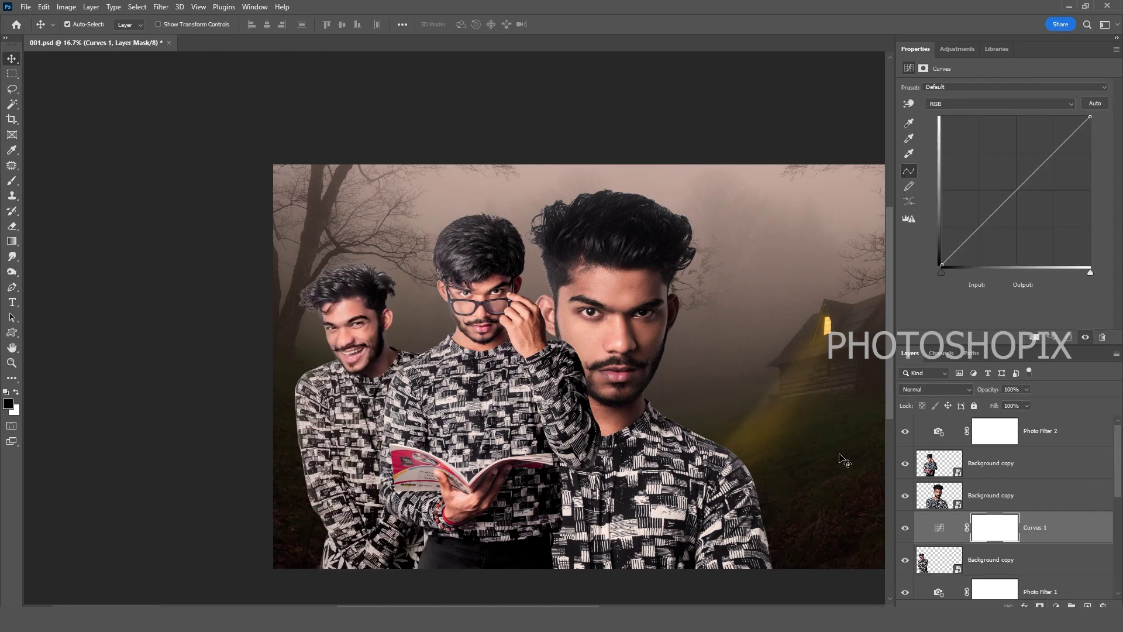
left_click(1045, 538, "alt")
left_click_drag(1090, 117, 1089, 123)
left_click_drag(715, 376, 691, 382)
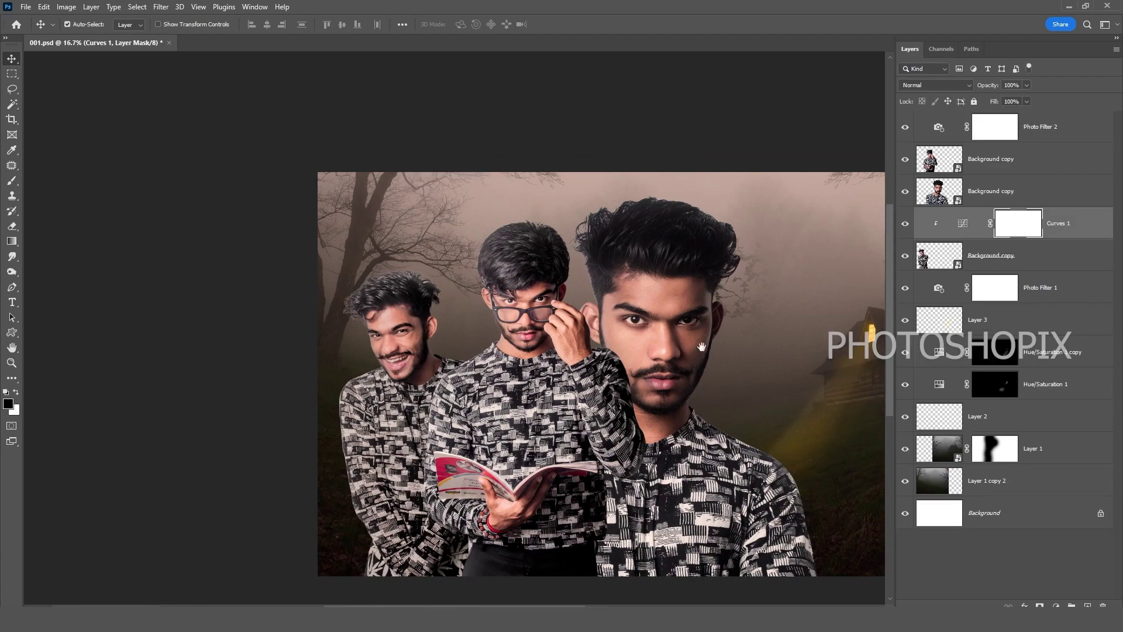
left_click_drag(694, 402, 480, 369)
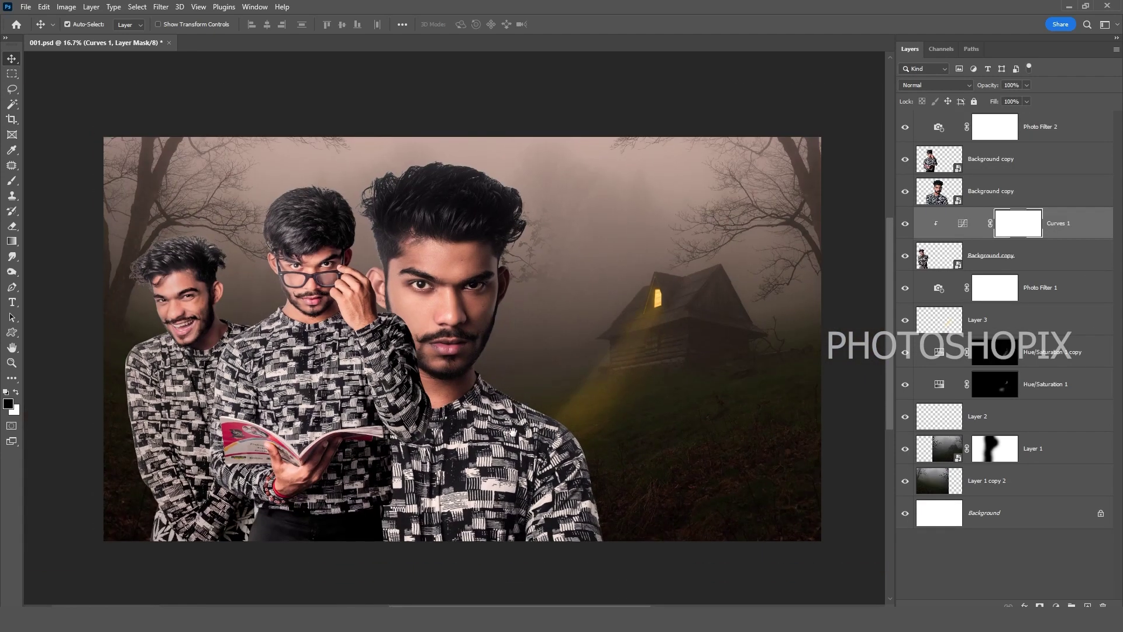
left_click_drag(512, 432, 553, 426)
Add a layer mask to the large portrait and fade its lower outer sleeve with a soft black 2700 px brush at 100% opacity.
key("alt+bracketright")
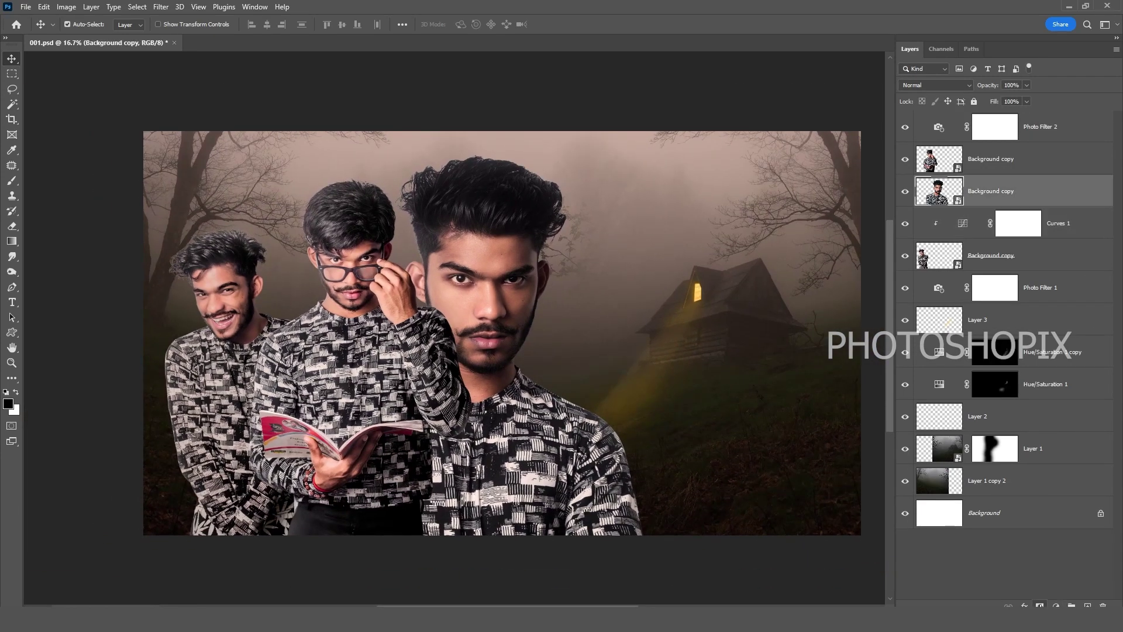
left_click(1039, 606)
key("b")
key("bracketright")
key("bracketright")
key("bracketright")
key("bracketright")
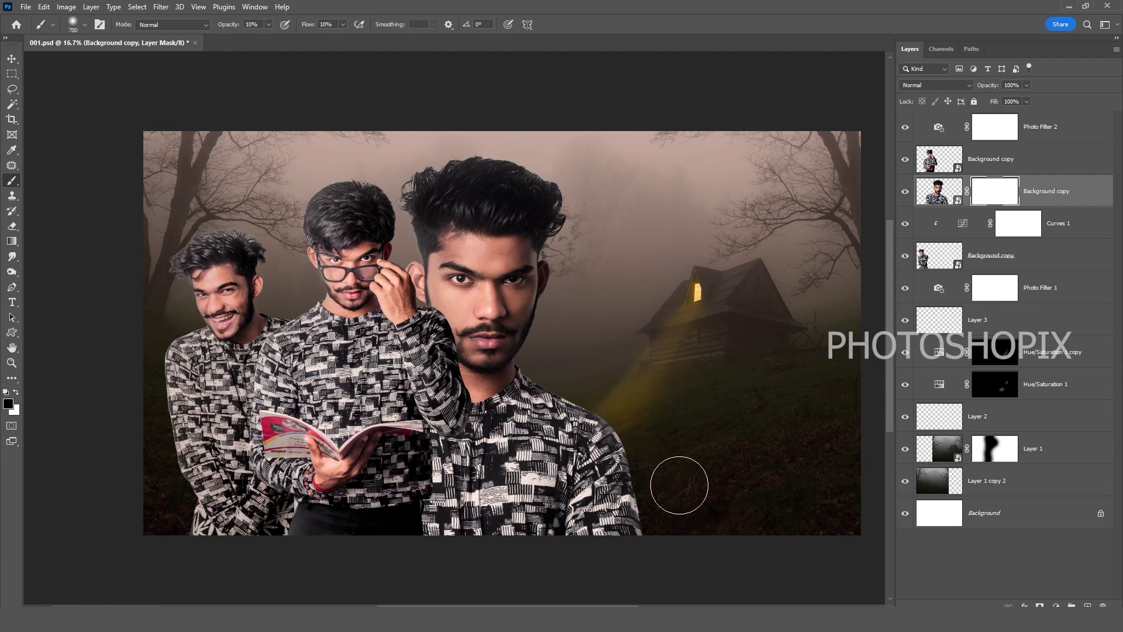
left_click_drag(682, 479, 667, 400)
key("bracketright")
key("bracketright")
key("bracketright")
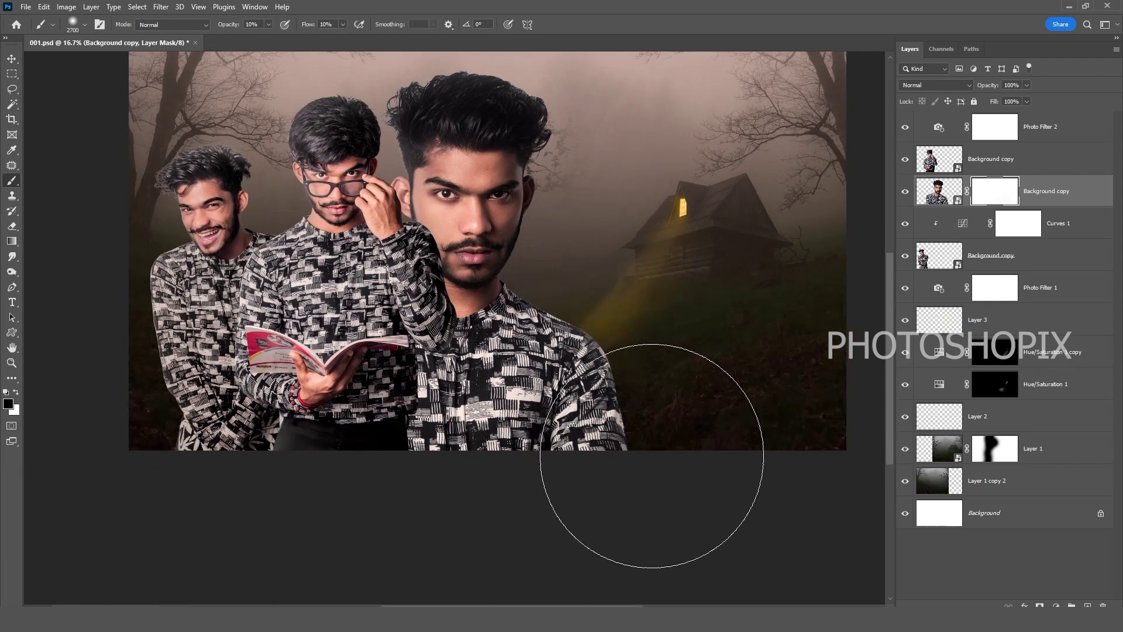
left_click_drag(648, 470, 615, 425)
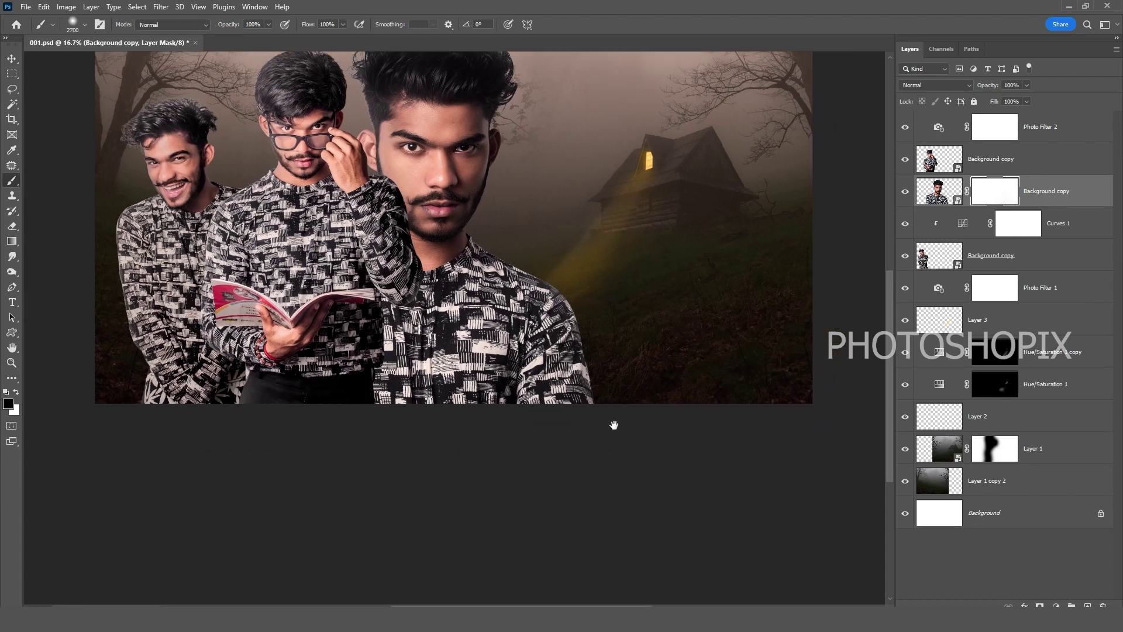
mouse_move(641, 329)
left_mouse_down()
mouse_move(399, 579)
mouse_move(409, 578)
left_mouse_up()
left_click_drag(641, 476, 656, 511)
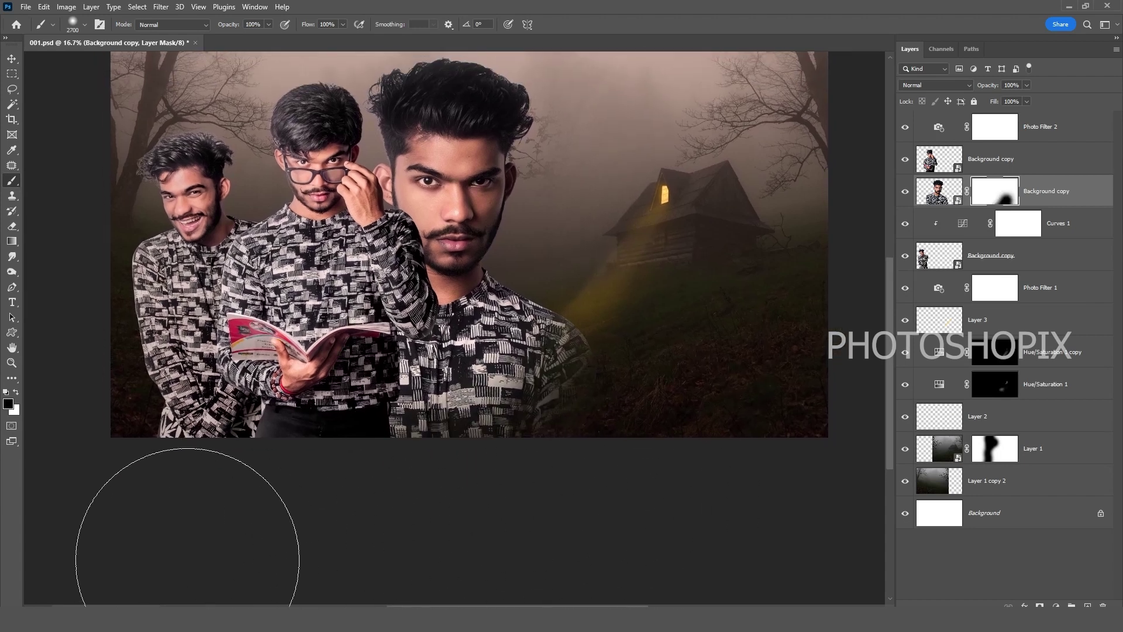
Extend the fade along the large portrait's bottom edge on its mask and undo the last two strokes.
left_click_drag(281, 497, 712, 364)
mouse_move(436, 514)
left_mouse_down()
mouse_move(502, 535)
mouse_move(777, 439)
left_mouse_up()
key("ctrl+z")
key("ctrl+z")
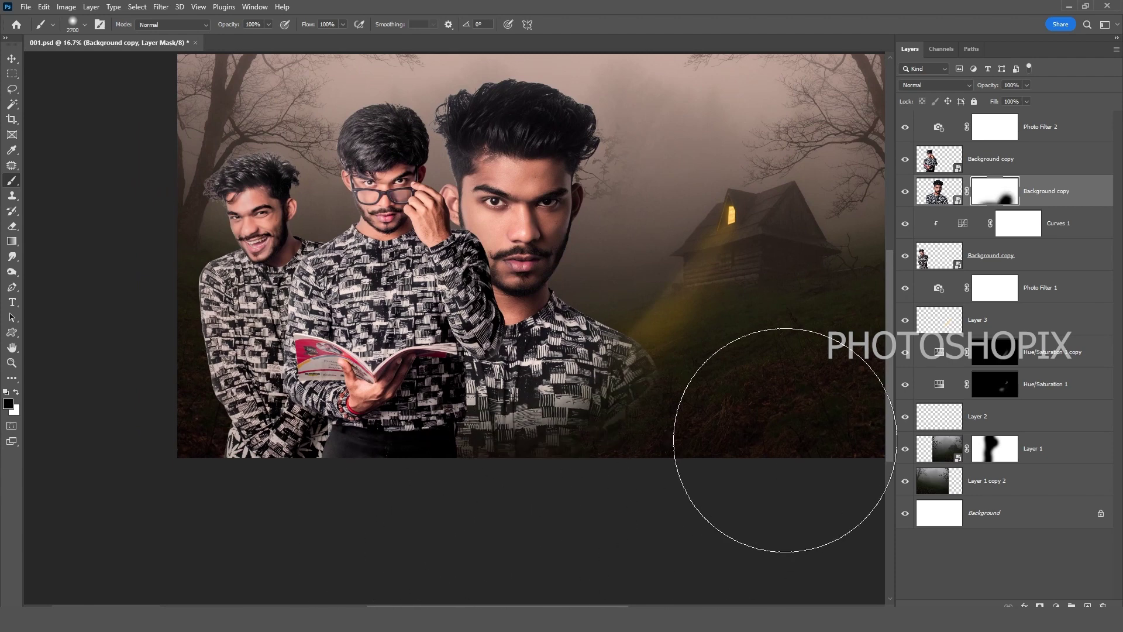
scroll(1061, 256, "up", 1)
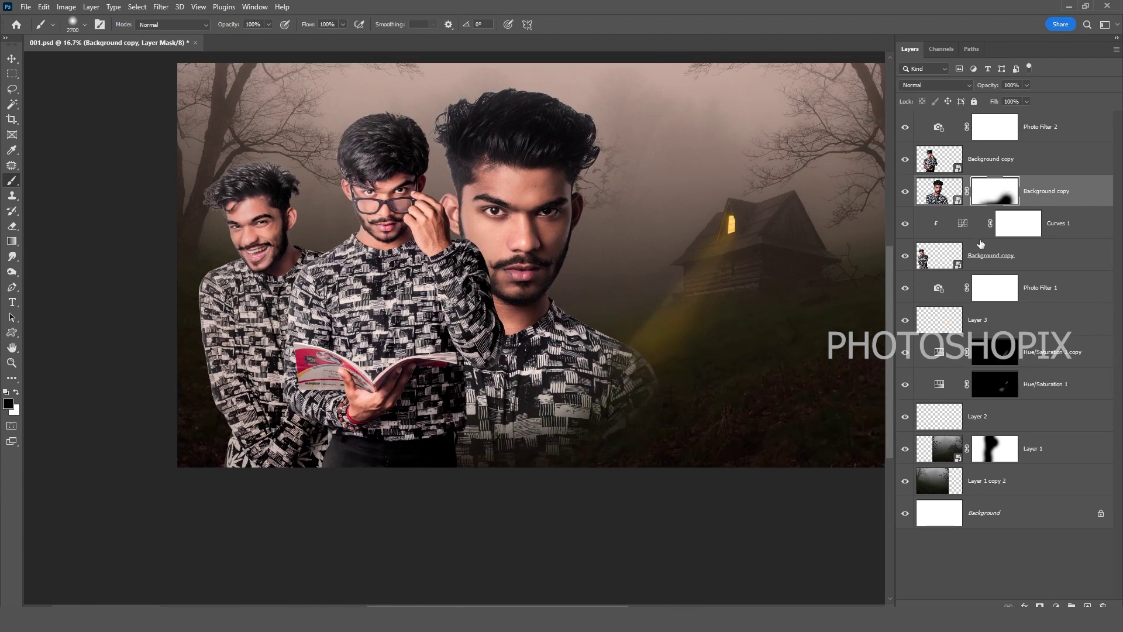
Add a layer mask to the smiling figure's layer and fade its lower body into the dark ground with the large black brush.
left_click(1019, 266)
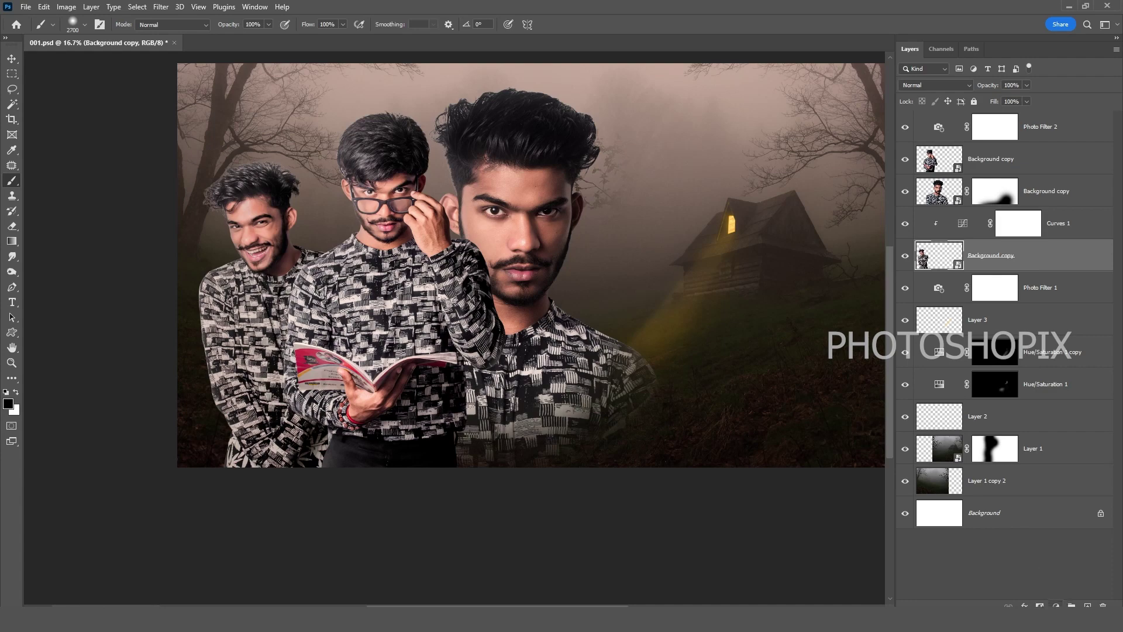
left_click(1040, 606)
left_click_drag(390, 466, 559, 409)
left_click_drag(291, 421, 721, 495)
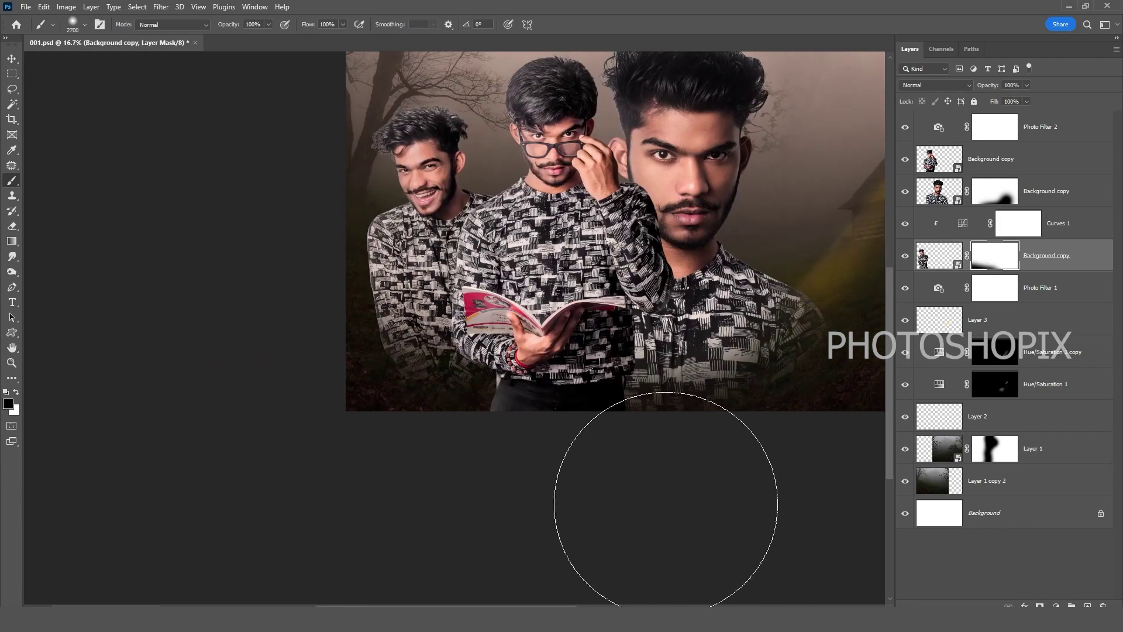
Select the large portrait's layer and check the whole composite in an enlarged view without the layer list.
key("ctrl+0")
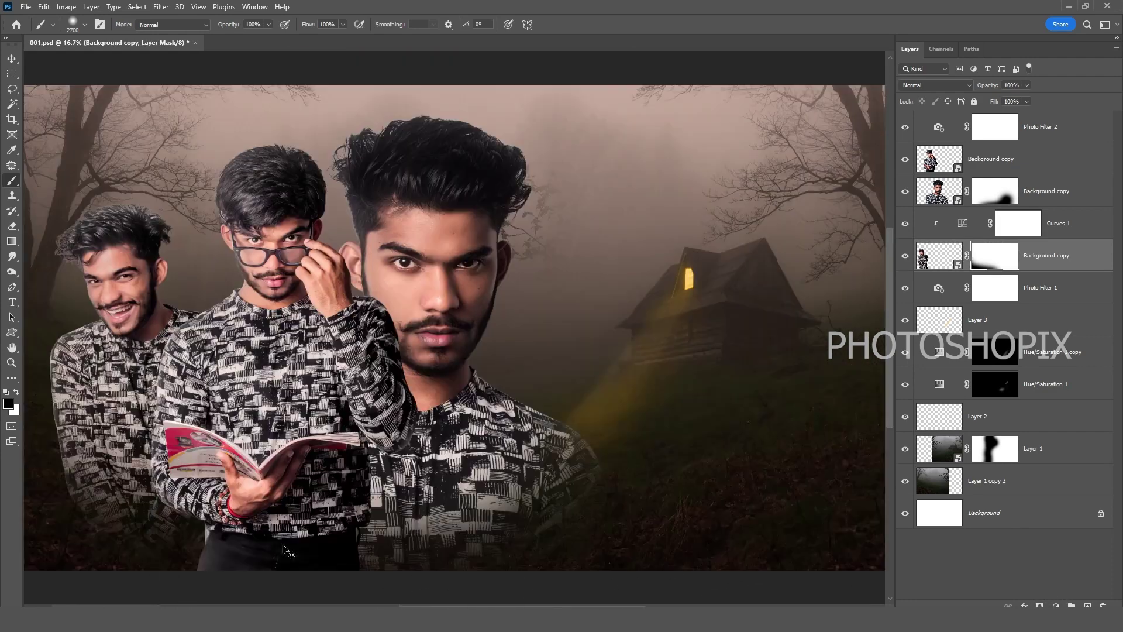
key("v")
left_click(486, 308, "ctrl")
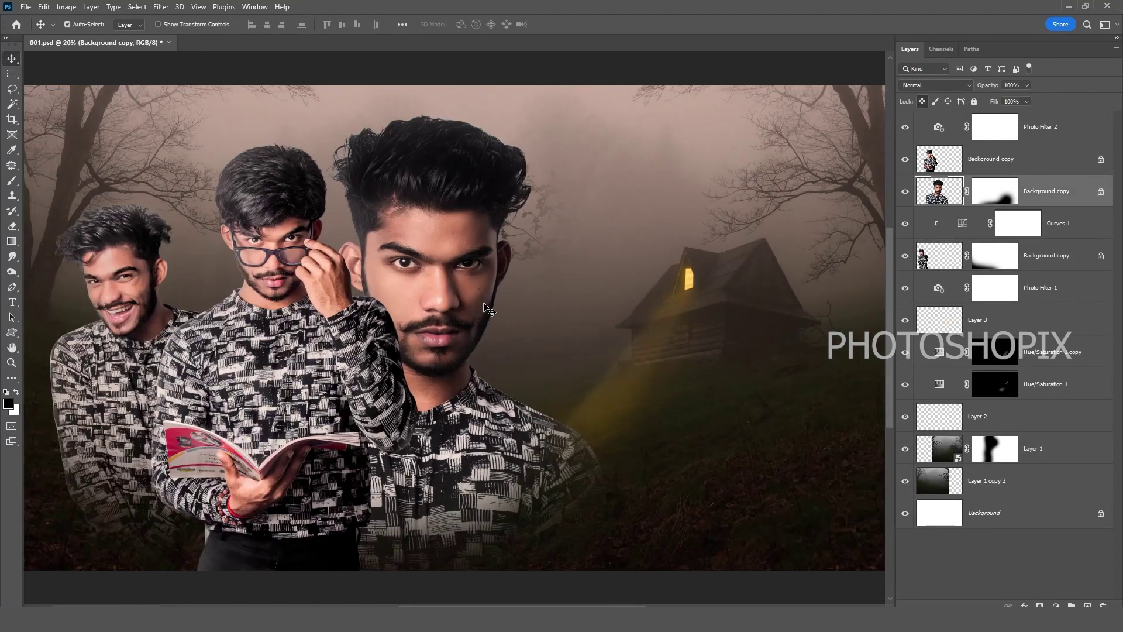
key("shift+Tab")
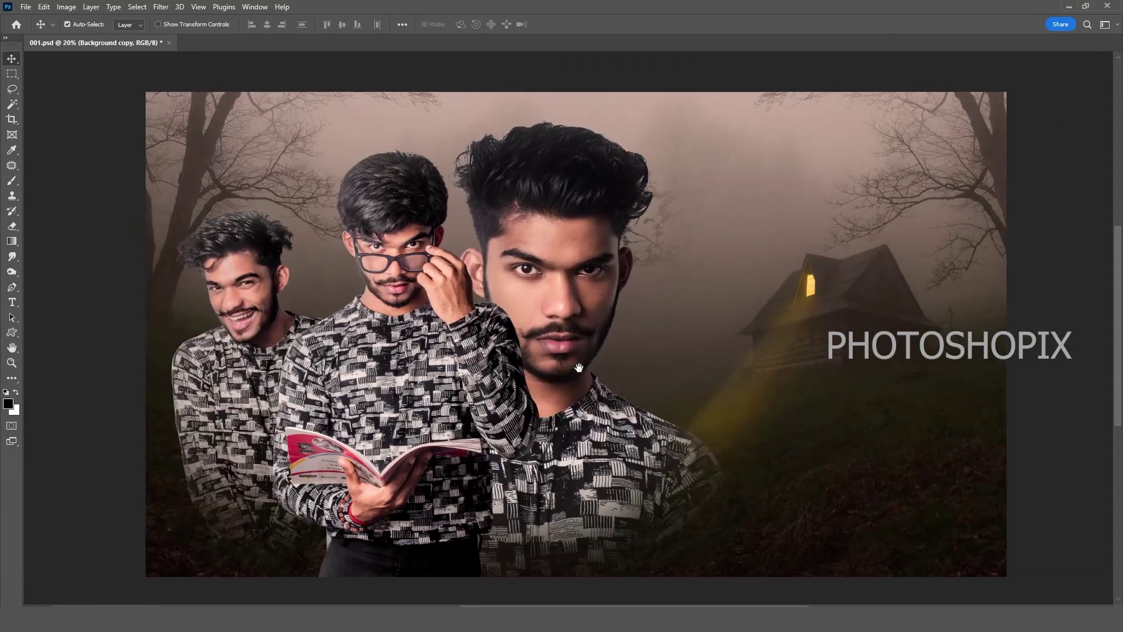
left_click_drag(652, 392, 647, 381)
left_click_drag(562, 334, 583, 382)
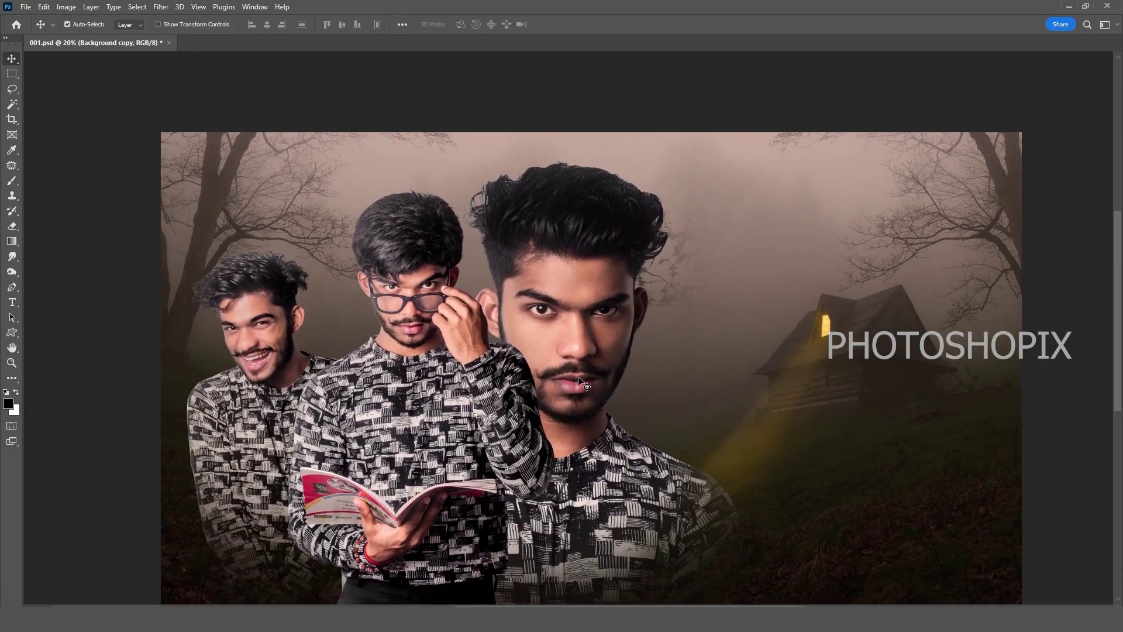
left_click_drag(561, 430, 512, 402)
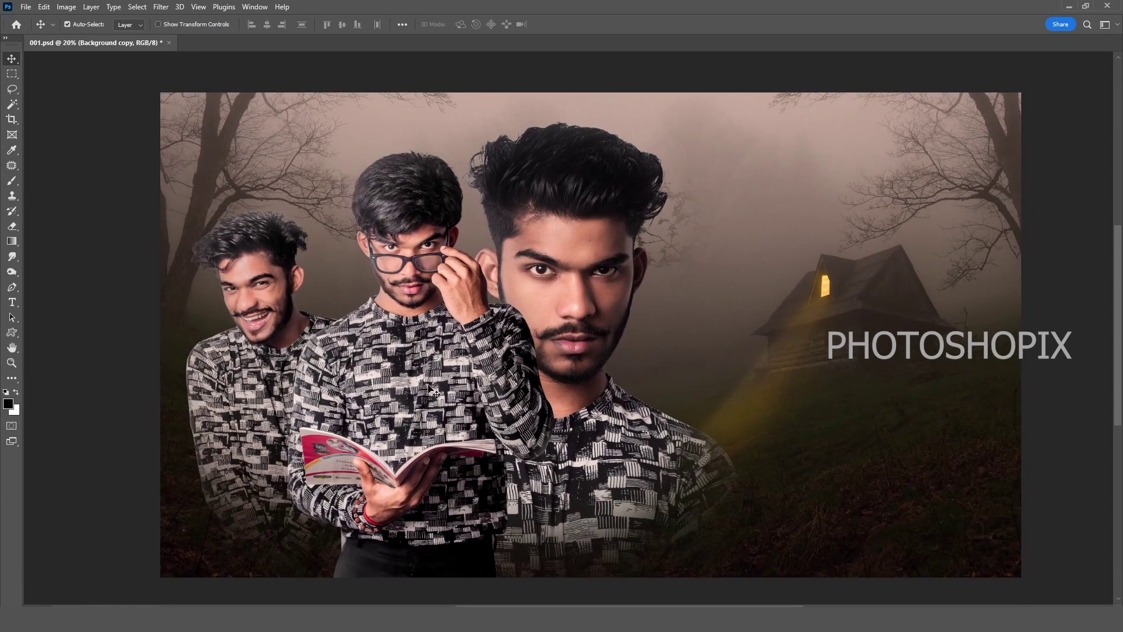
Open the png-clipart-hollywood-film-poster closing credits image, try to move its artwork and undo that.
key("ctrl+o")
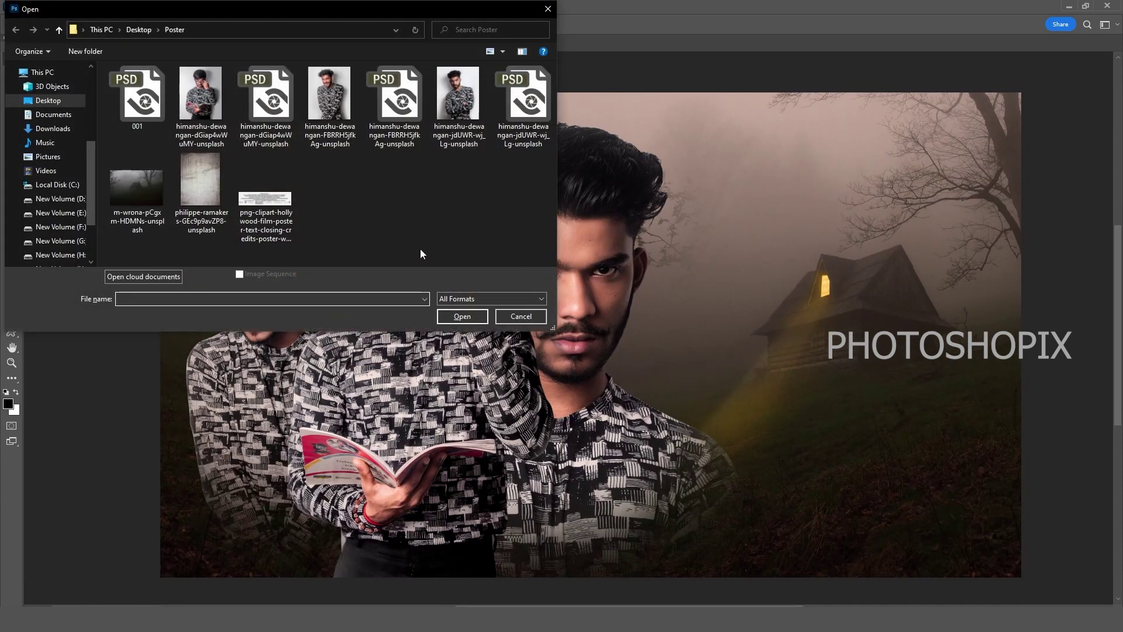
double_click(265, 214)
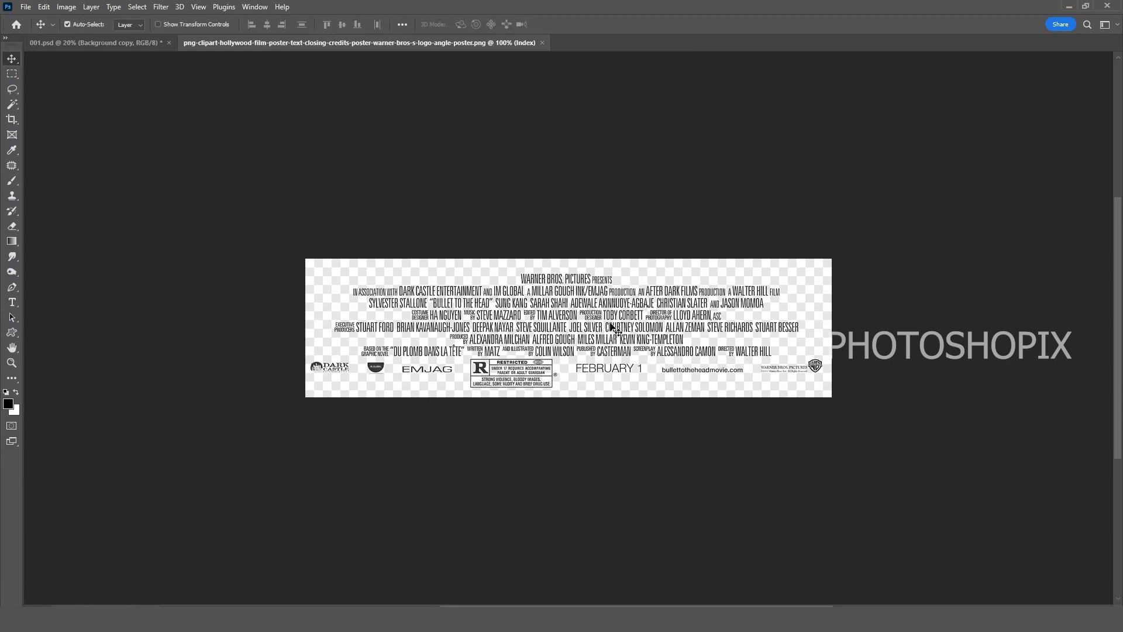
left_click_drag(607, 287, 682, 351)
key("ctrl+z")
Select the background of the credits image with Color Range and invert the selection onto the credits text.
left_click(137, 7)
left_click(153, 125)
left_click(342, 316)
left_click(376, 306)
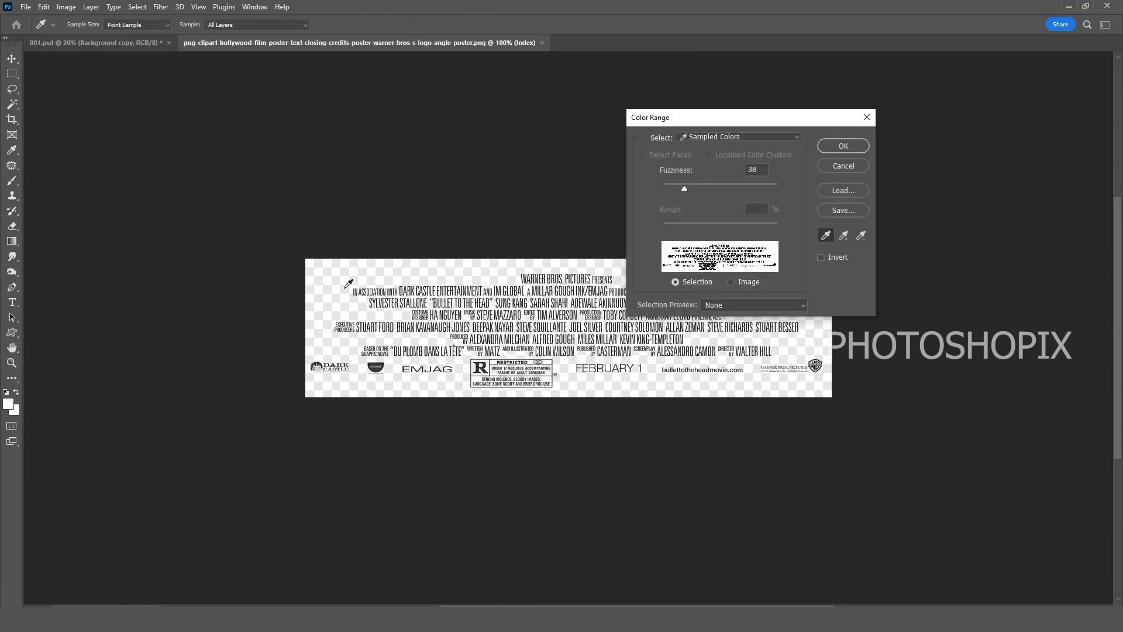
key("Return")
key("ctrl+shift+i")
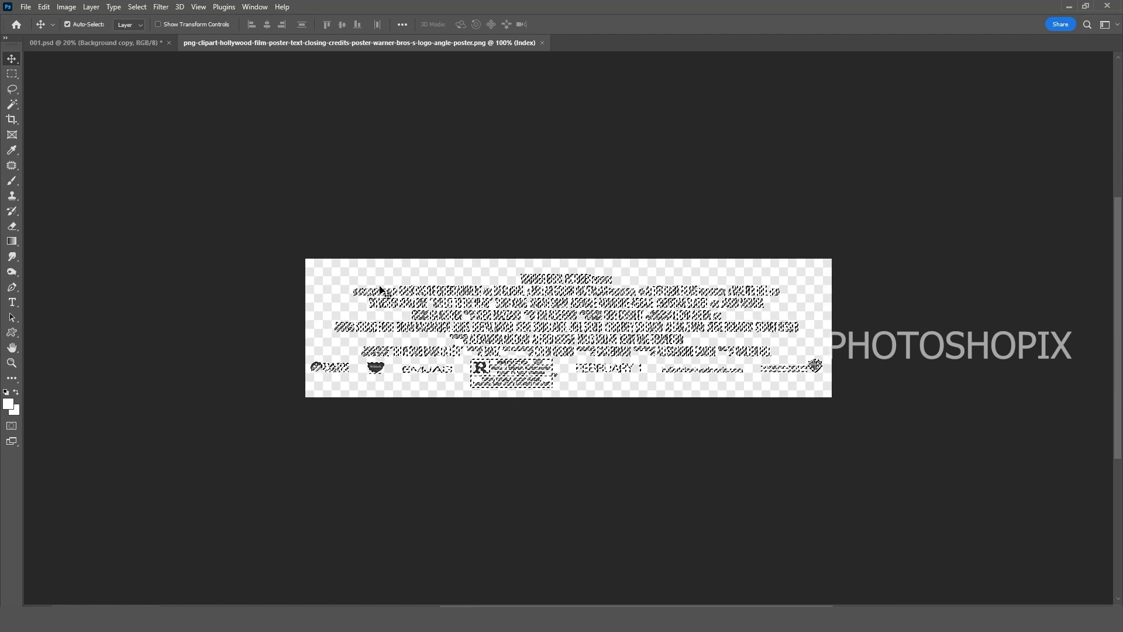
key("ctrl+d")
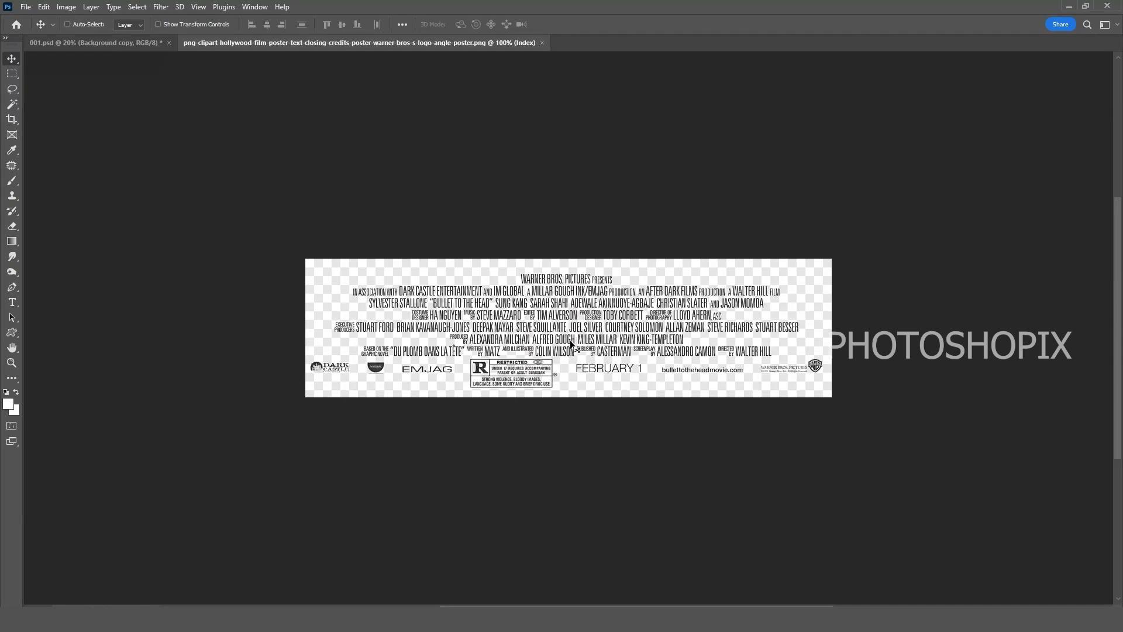
left_click_drag(570, 341, 548, 373)
key("ctrl+z")
key("F7")
key("ctrl+z")
left_click_drag(467, 337, 486, 365)
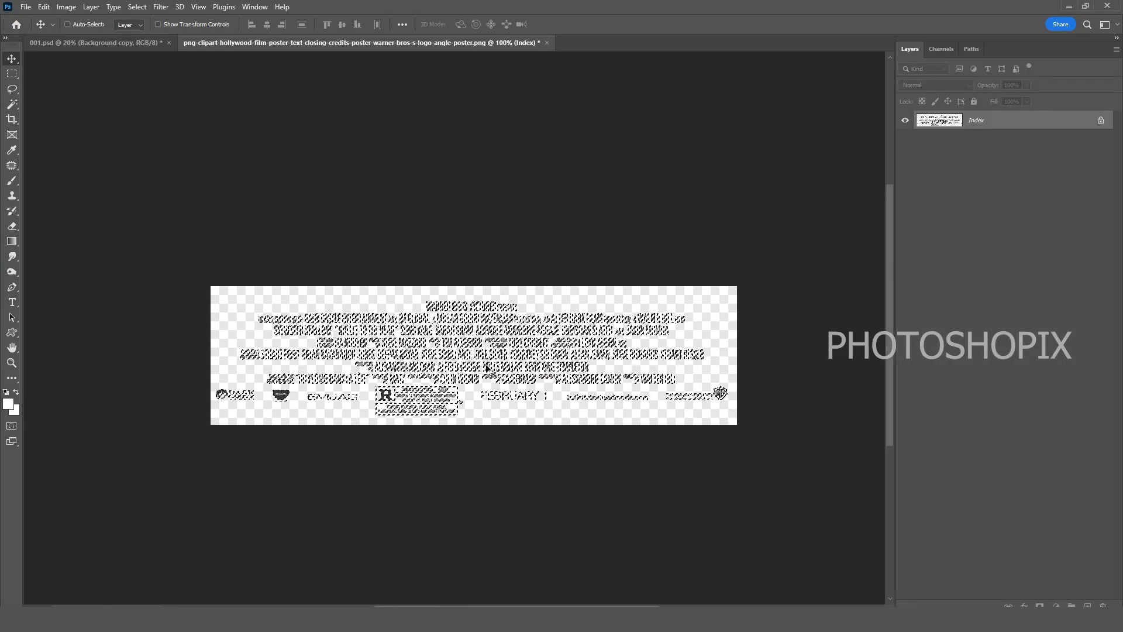
Close the credits image without saving and paste the copied credits text into 001.psd.
key("ctrl+w")
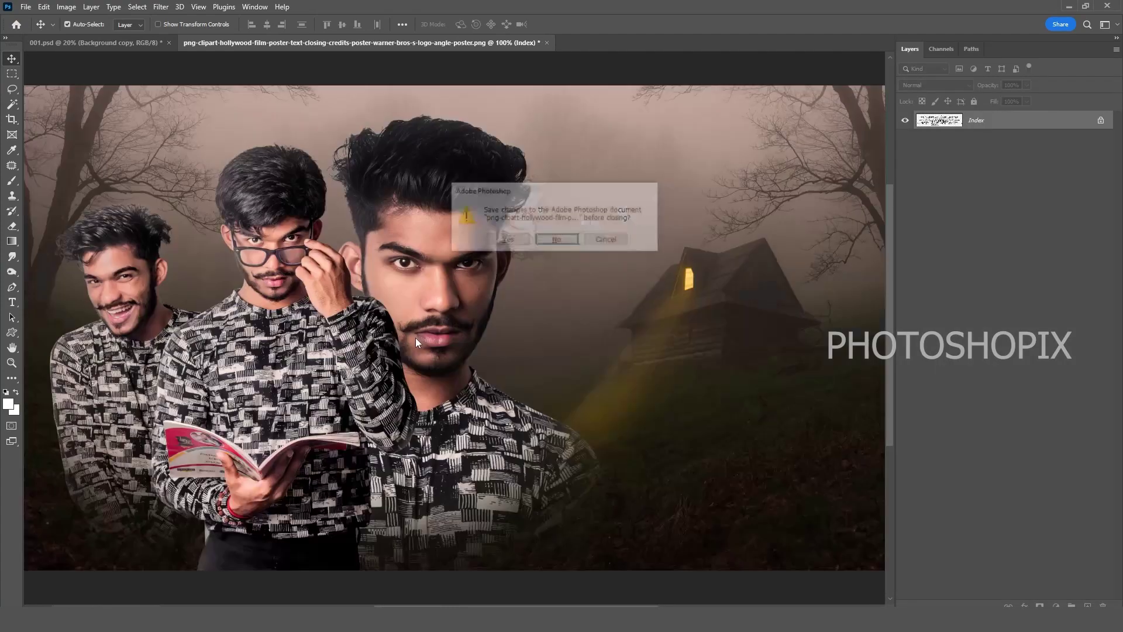
key("n")
key("ctrl+v")
Scale and place the credits block on the dark ground below the cottage, and invert its color to white.
left_click_drag(595, 361, 519, 365)
left_click_drag(384, 368, 654, 425)
key("ctrl+t")
key("Return")
key("ctrl+i")
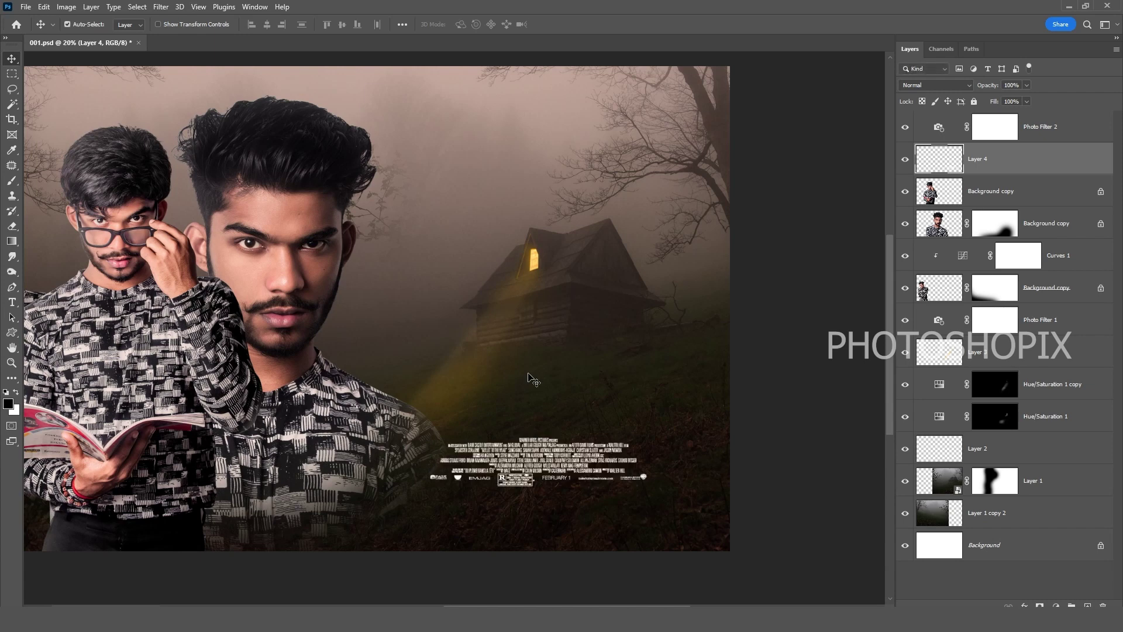
left_click_drag(548, 463, 567, 475)
mouse_move(574, 362)
left_mouse_down()
mouse_move(579, 394)
mouse_move(570, 341)
left_mouse_up()
Sample a muted brown from the scene and fill the credits text's opaque pixels with it.
key("i")
left_click(643, 238)
key("v")
key("alt+shift+BackSpace")
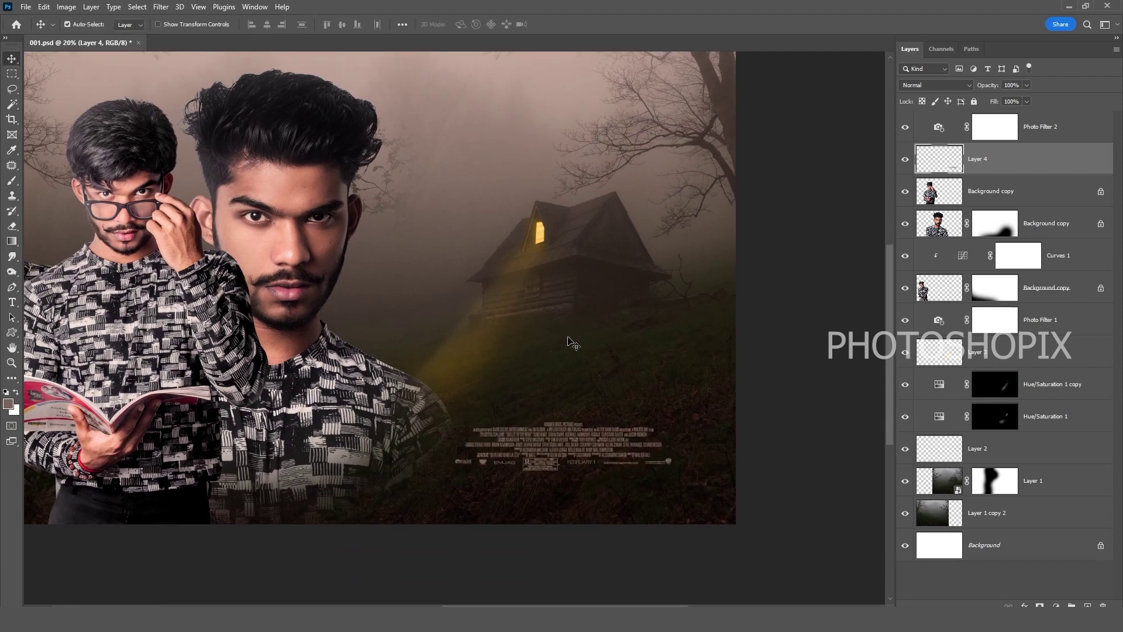
Nudge the credits block slightly sideways on the dark ground below the cottage.
key("ctrl+minus")
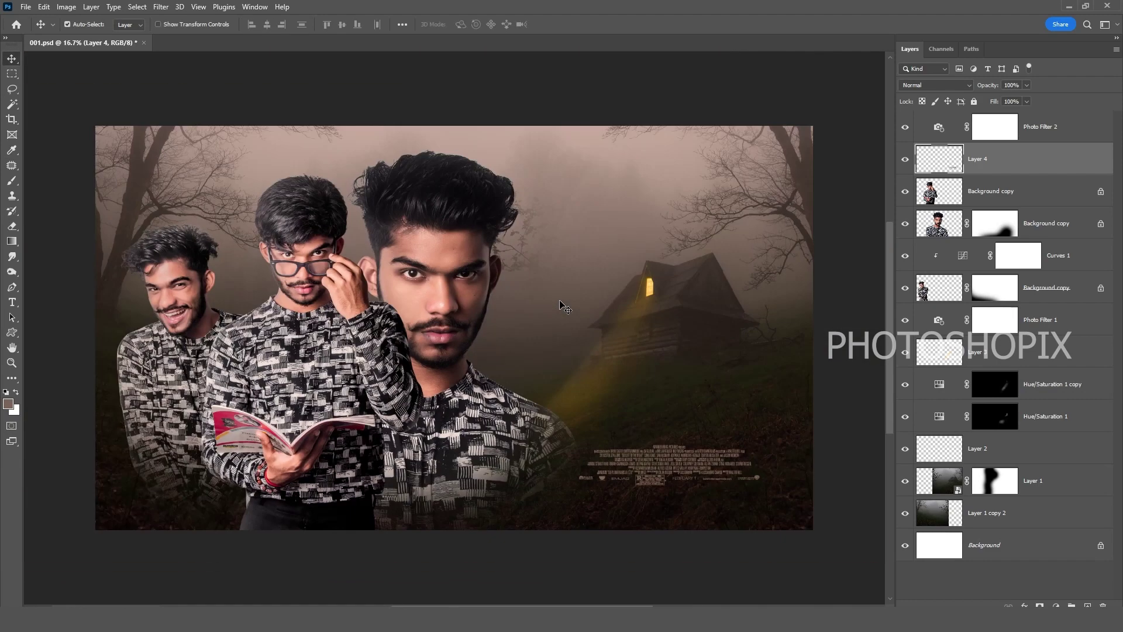
key("F7")
key("ctrl+0")
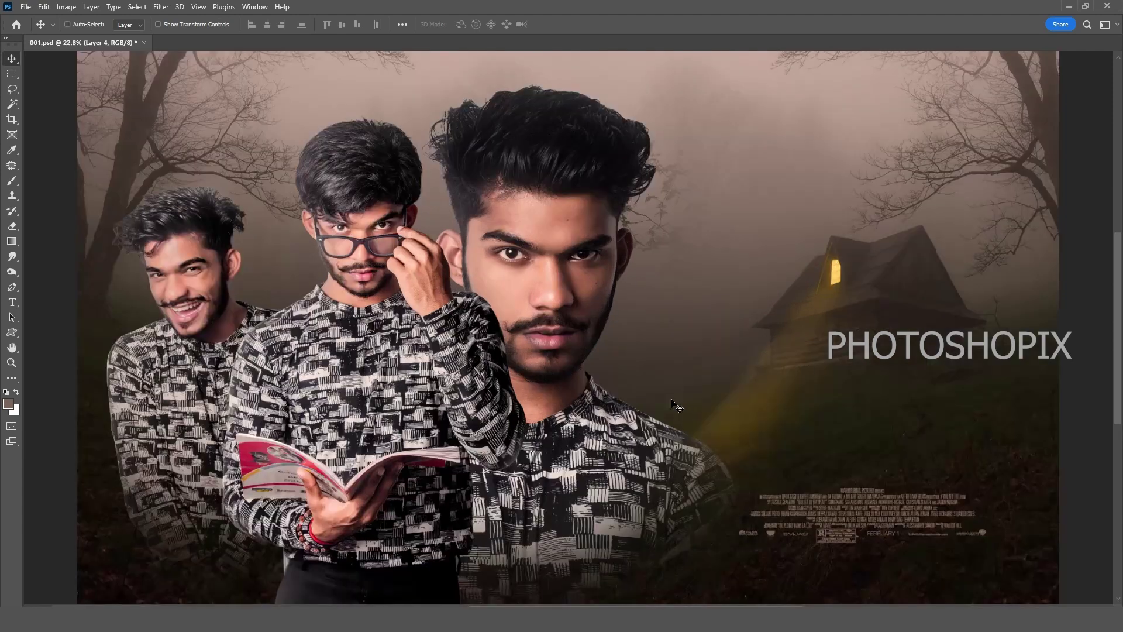
left_click_drag(821, 465, 788, 412)
left_click_drag(827, 465, 834, 464)
key("ctrl+0")
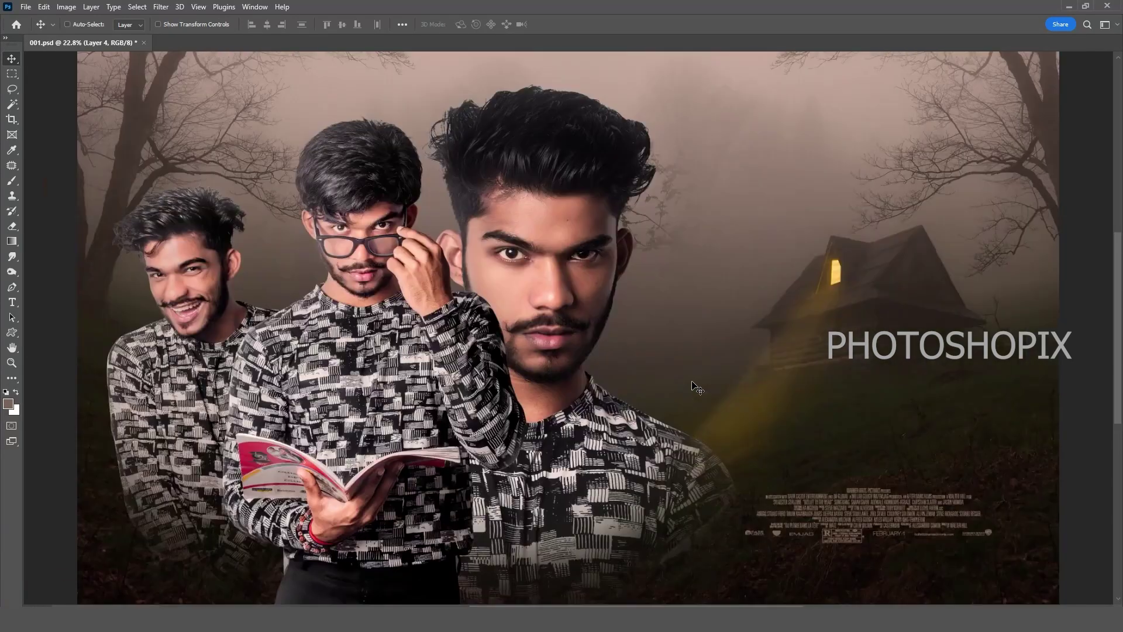
Add the title text MYSTERY above the credits block in the same muted brown, using the Sree Krushnadevaraya font.
key("ctrl+minus")
left_click_drag(740, 427, 691, 422)
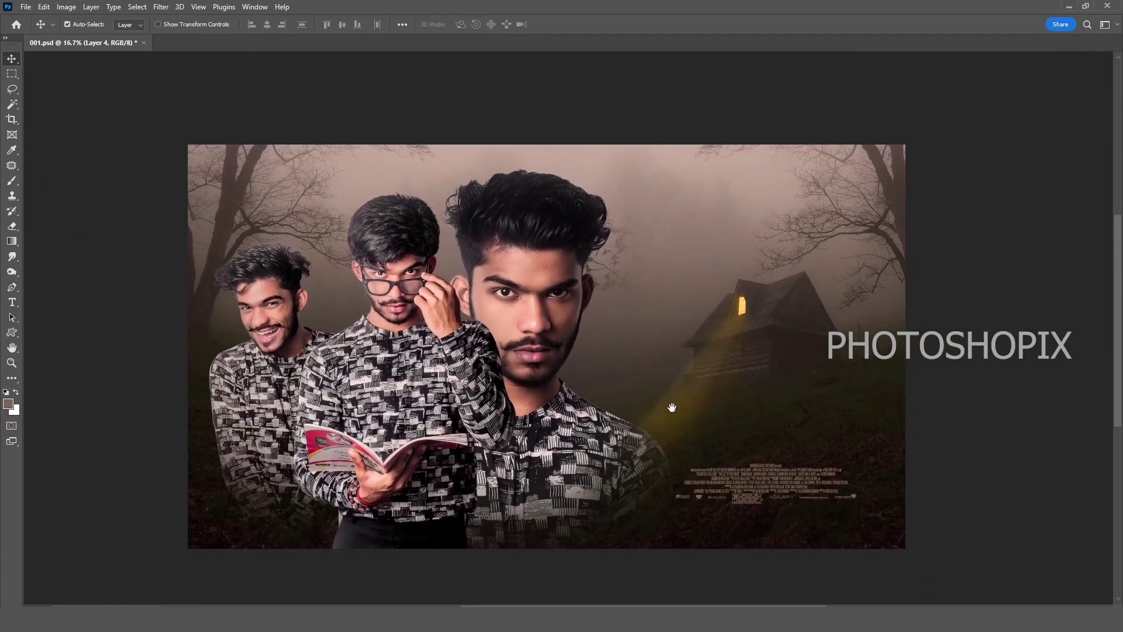
left_click_drag(658, 468, 645, 433)
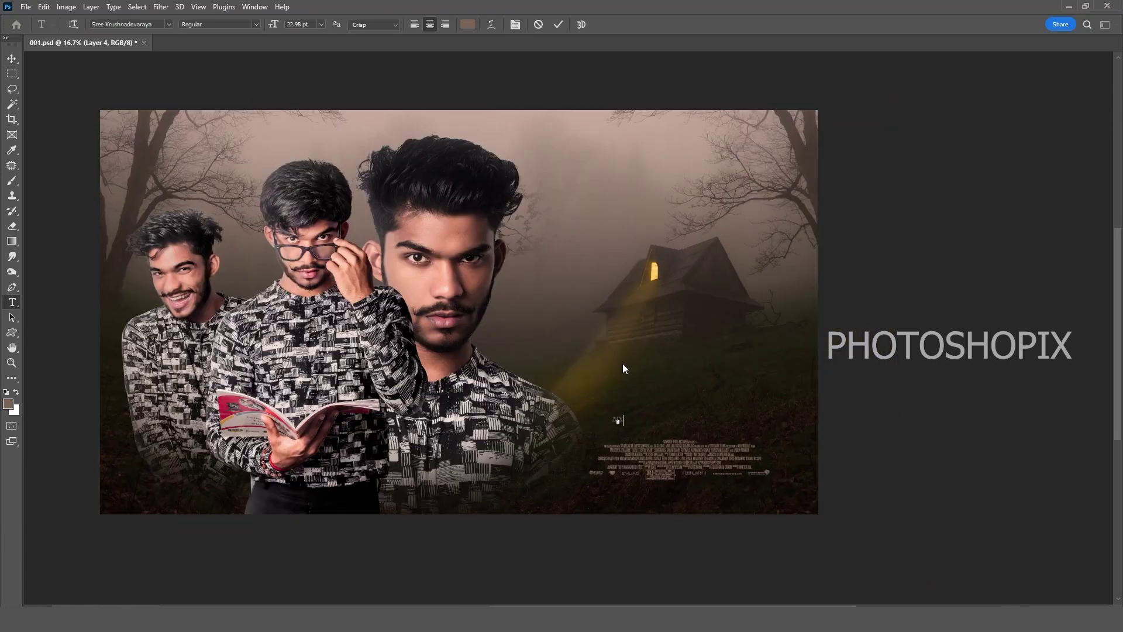
type("D")
key("BackSpace")
type("STERY")
key("ctrl+Return")
Enlarge the MYSTERY title to about the width of the credits block and center it directly above.
key("ctrl+t")
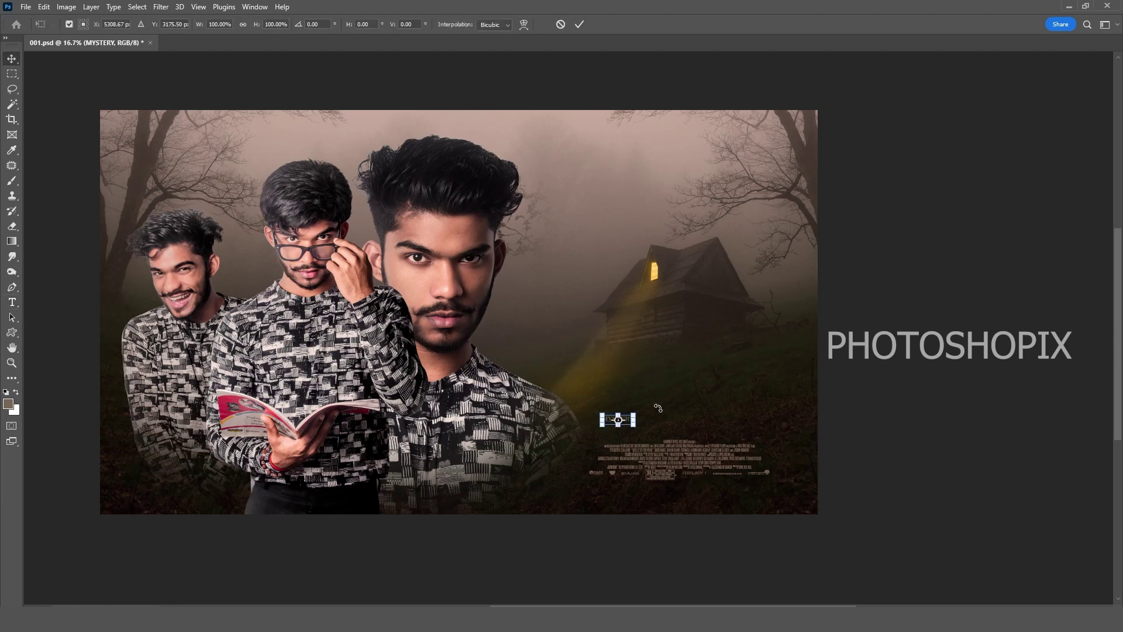
left_click_drag(642, 408, 707, 386)
key("Return")
left_click_drag(654, 417, 714, 423)
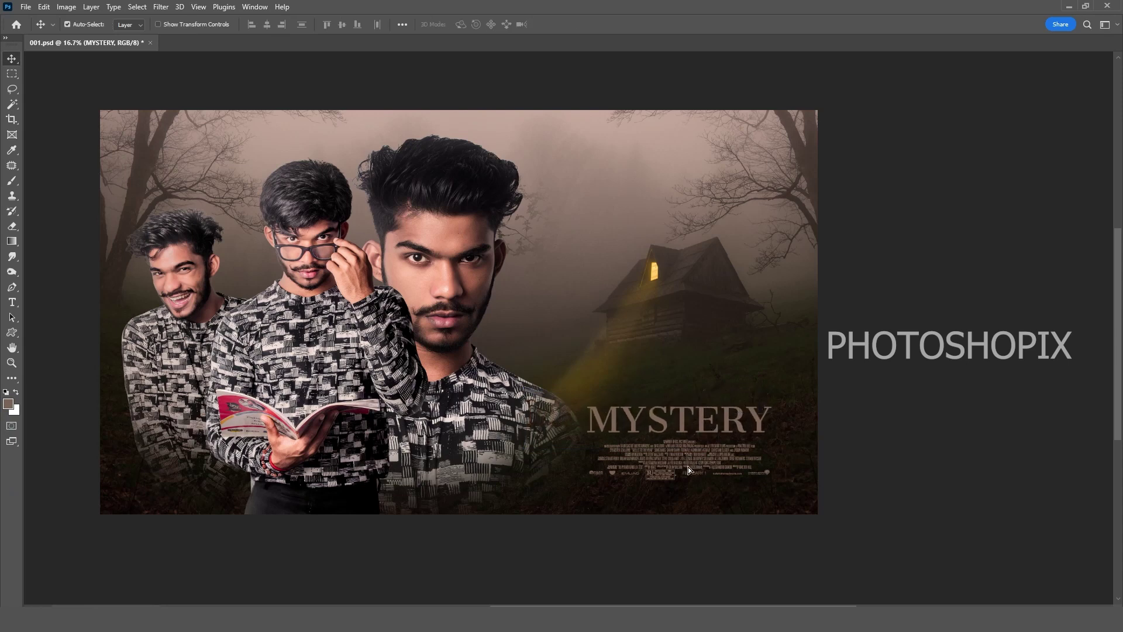
Select the MYSTERY and credits layers together, move them up and enlarge them slightly below the cottage.
left_click_drag(688, 463, 688, 473)
key("ctrl+z")
right_click(696, 451)
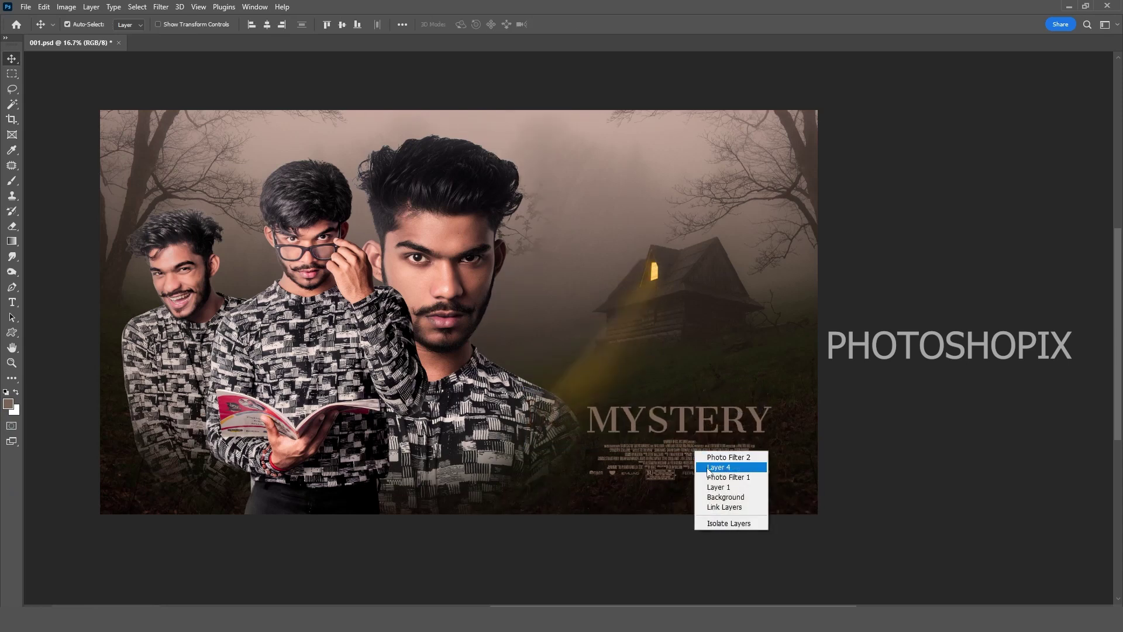
left_click(711, 466)
right_click(702, 425)
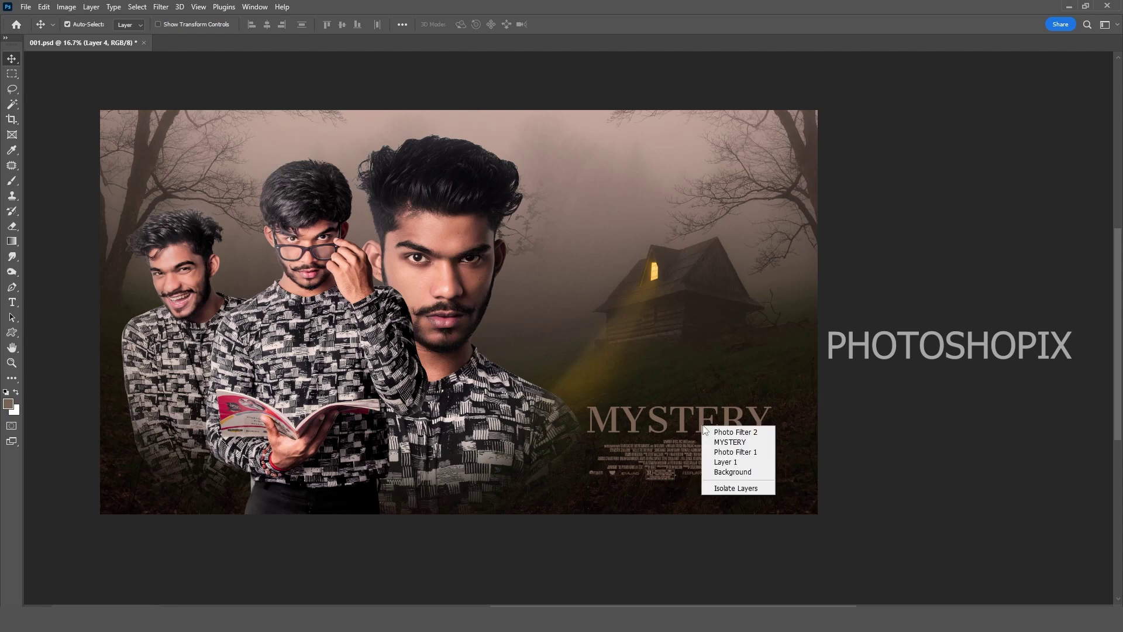
left_click(715, 443, "shift")
left_click_drag(711, 439, 712, 421)
mouse_move(634, 434)
left_mouse_down()
mouse_move(652, 431)
mouse_move(651, 450)
mouse_move(651, 441)
left_mouse_up()
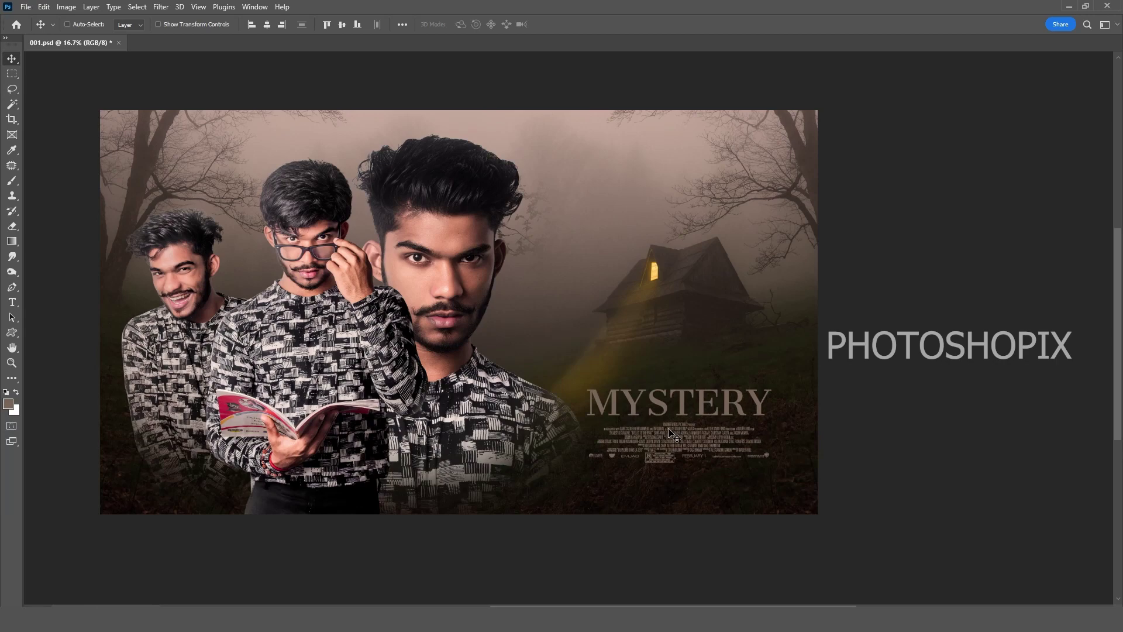
key("ctrl+t")
left_click_drag(783, 383, 784, 410)
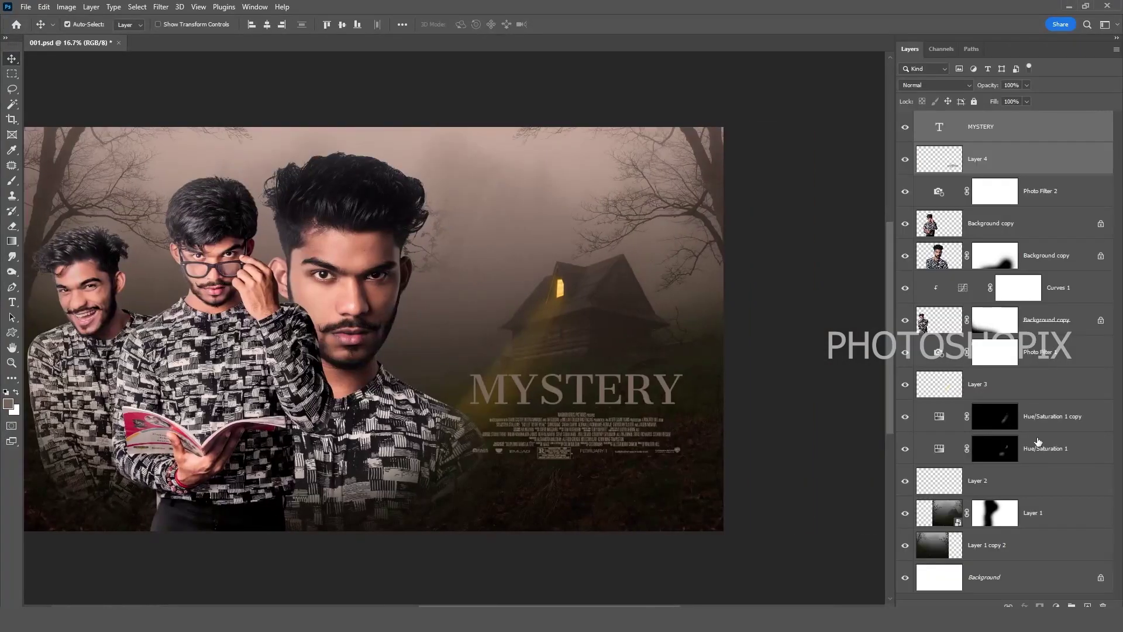
Select the layers from Hue/Saturation 1 copy down to Layer 1, scale the cottage scene down slightly and move it up.
left_click(1043, 421)
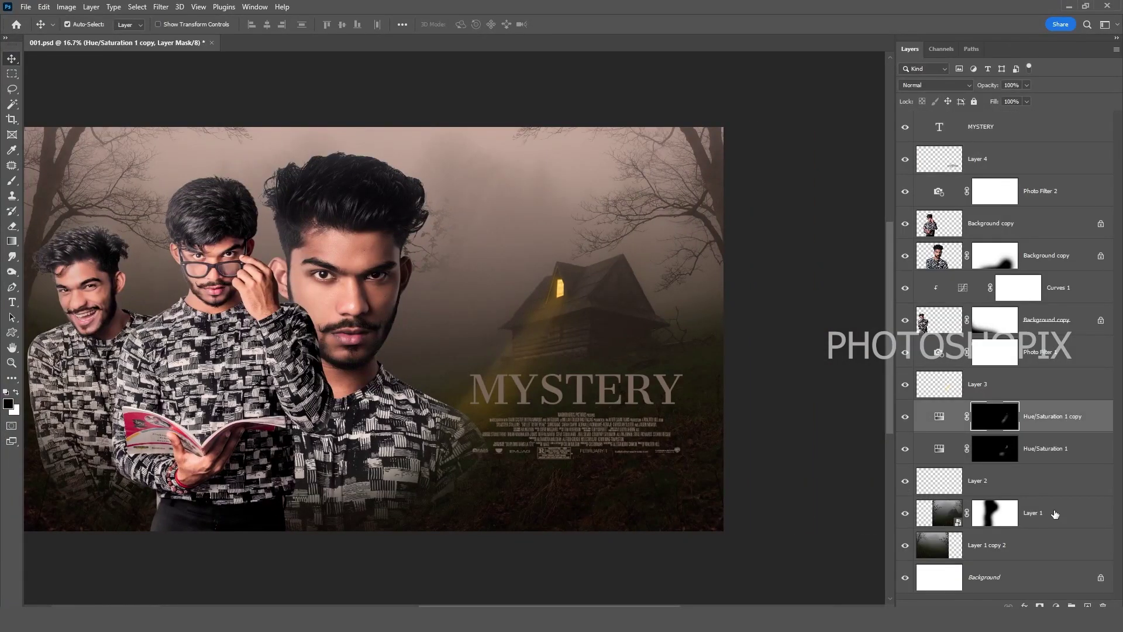
left_click(1056, 513, "shift")
key("ctrl+minus")
key("ctrl+t")
left_click_drag(813, 492, 763, 459)
left_click_drag(702, 419, 694, 387)
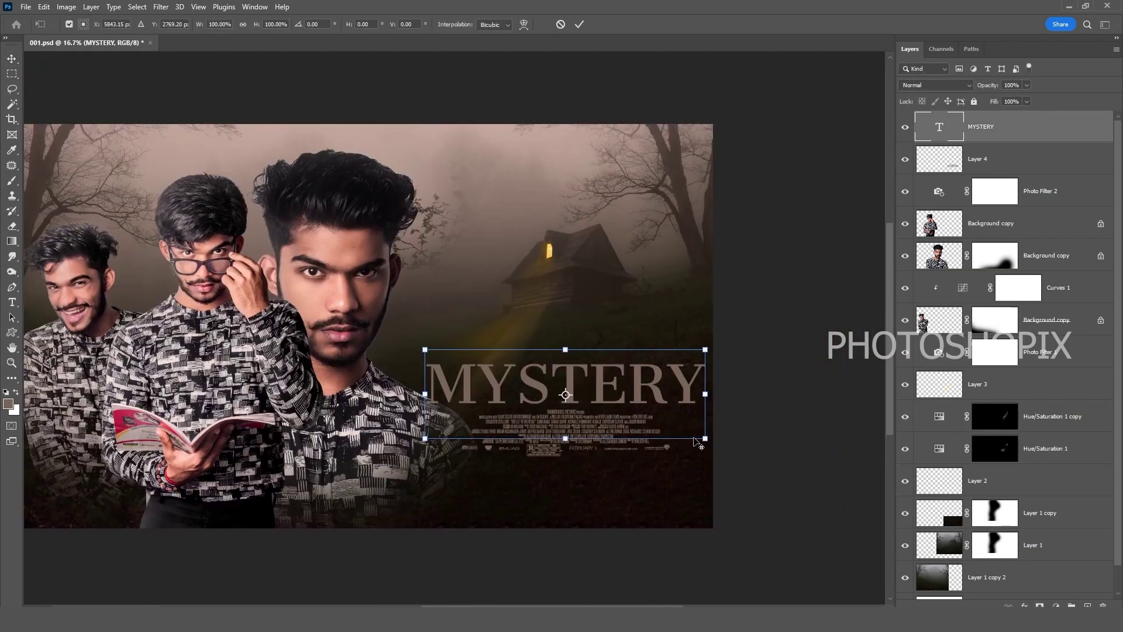
Scale the MYSTERY title to 90.99% and move the credits on Layer 4 up closer beneath it.
key("Return")
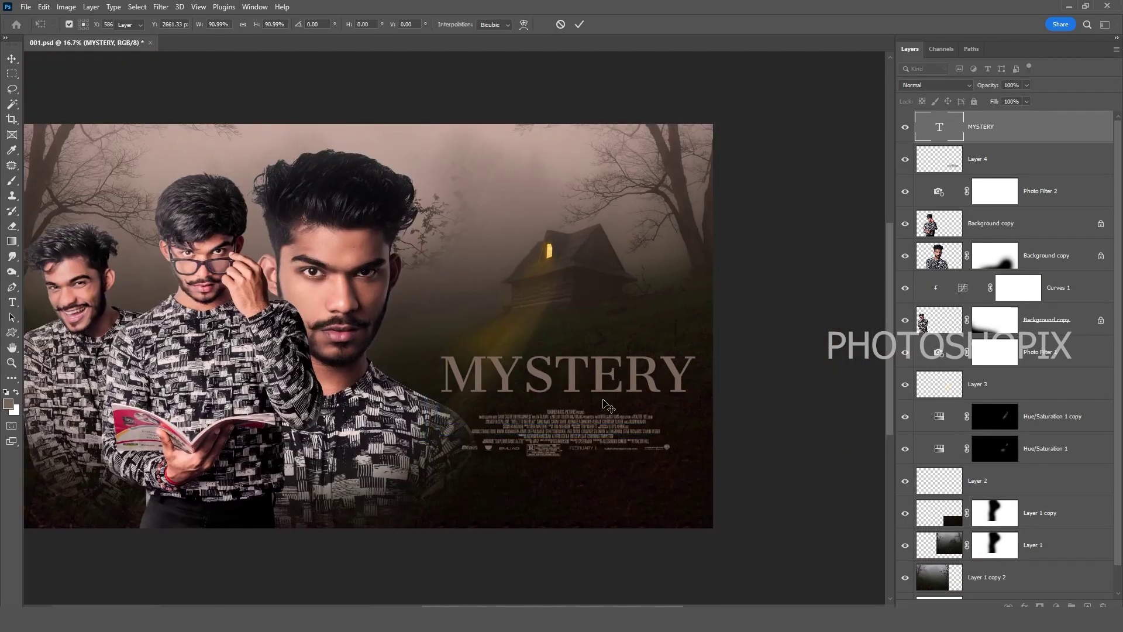
left_click(593, 433, "ctrl")
right_click(592, 432)
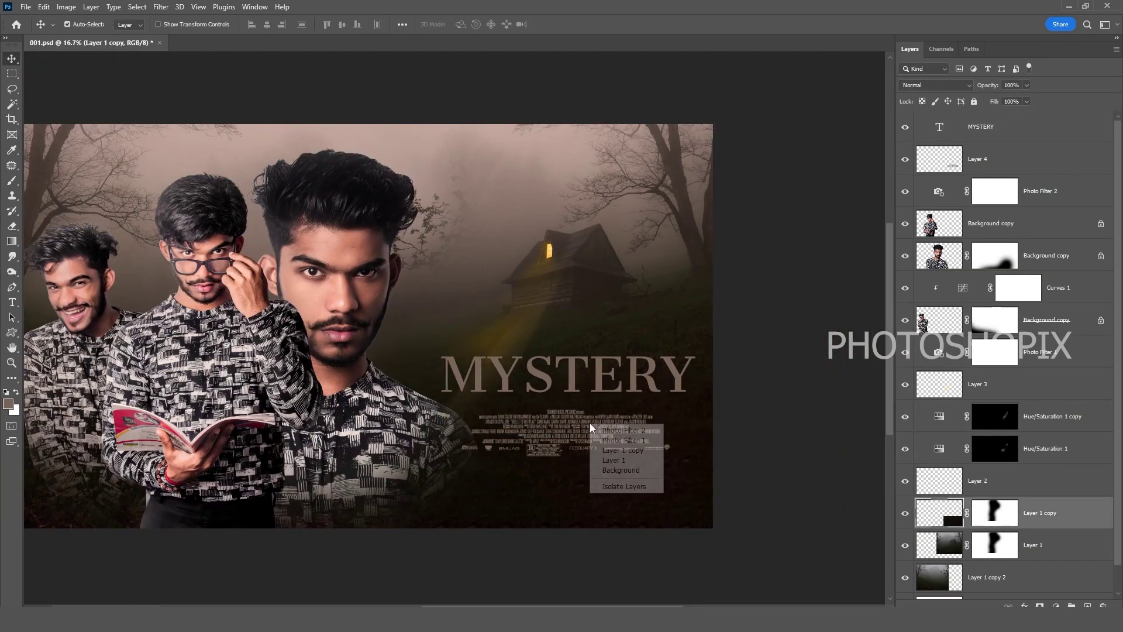
left_click(609, 450)
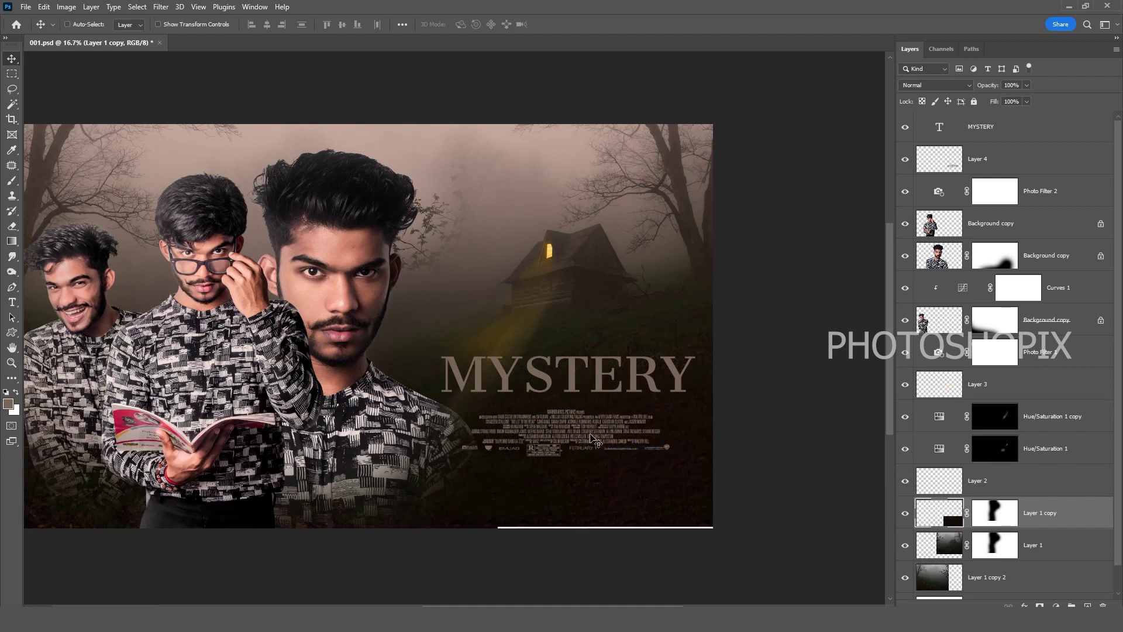
right_click(588, 419)
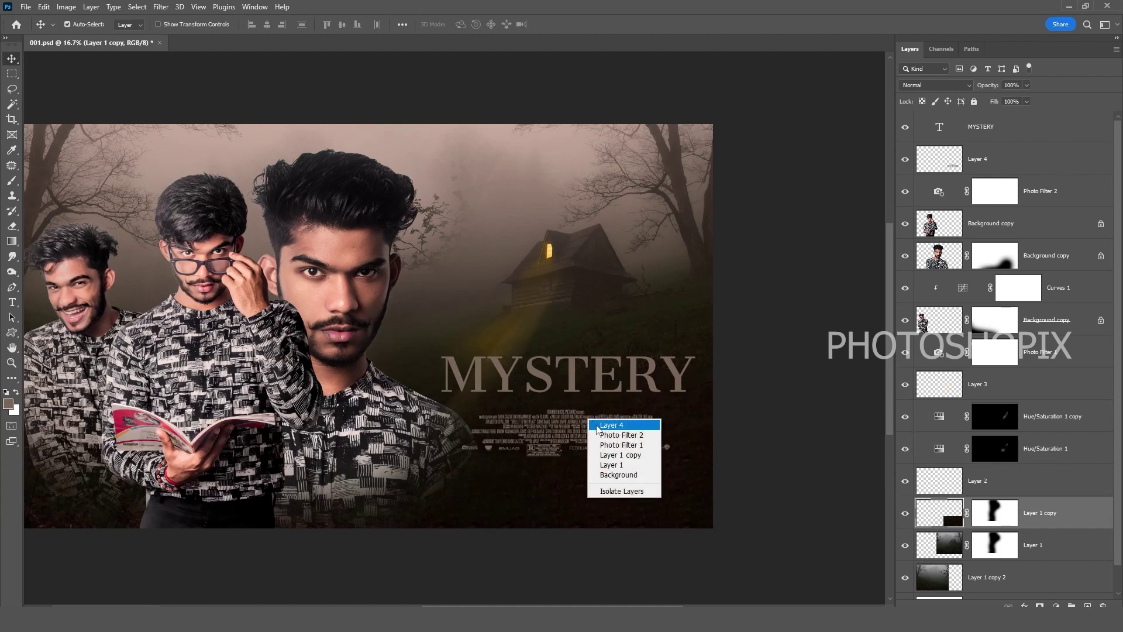
left_click(608, 425)
left_click_drag(579, 428, 585, 422)
scroll(644, 393, "left", 3)
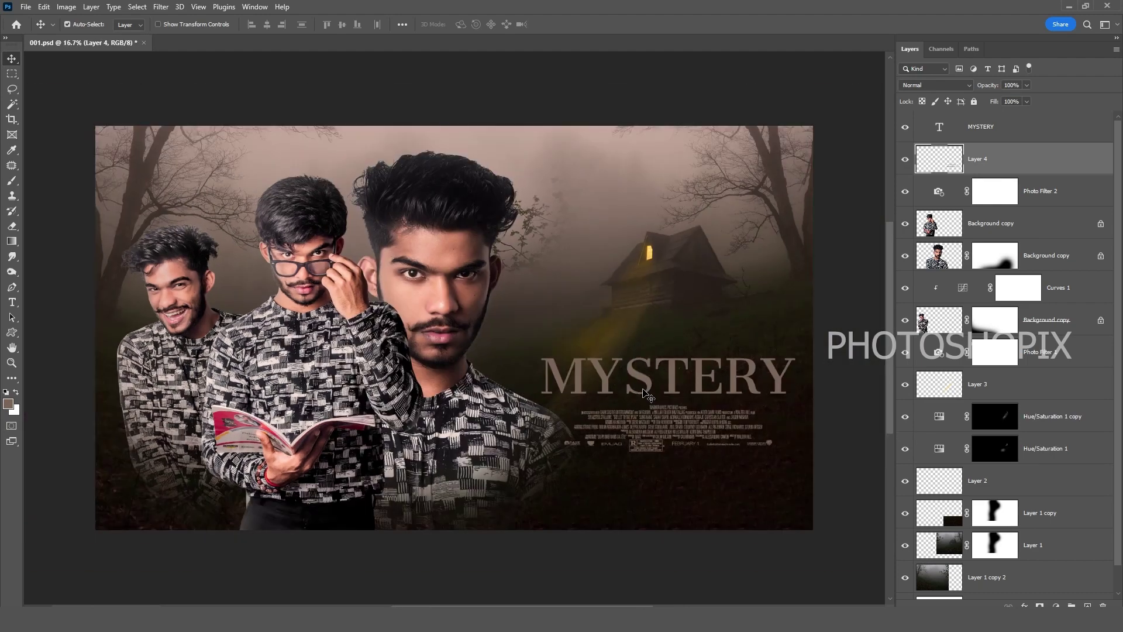
key("shift+Tab")
scroll(600, 348, "up", 2)
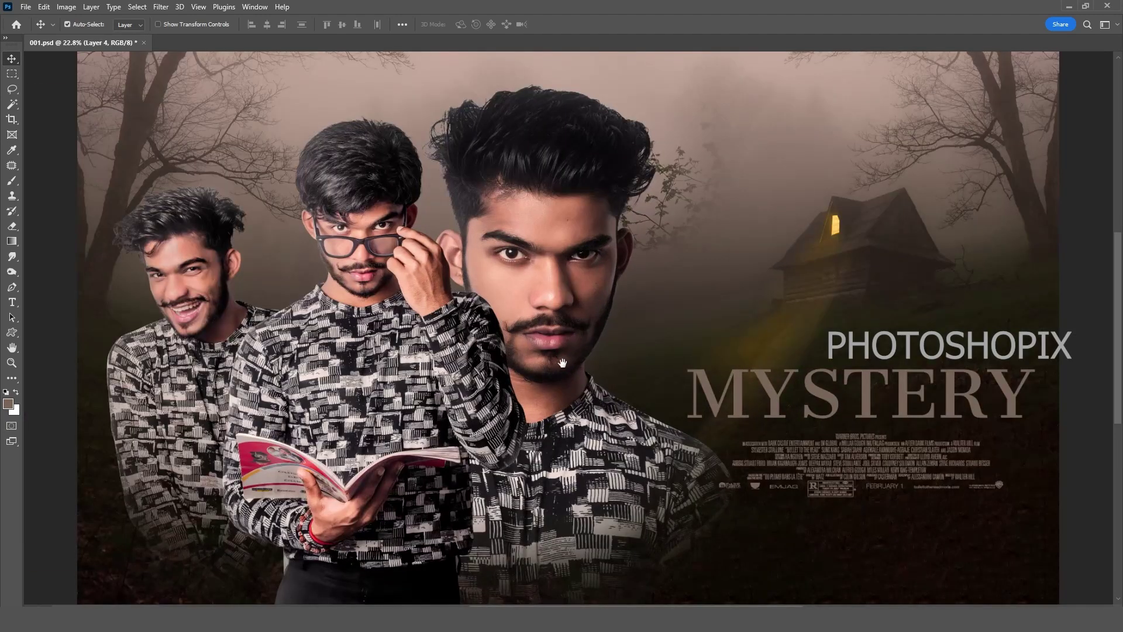
scroll(542, 437, "down", 2)
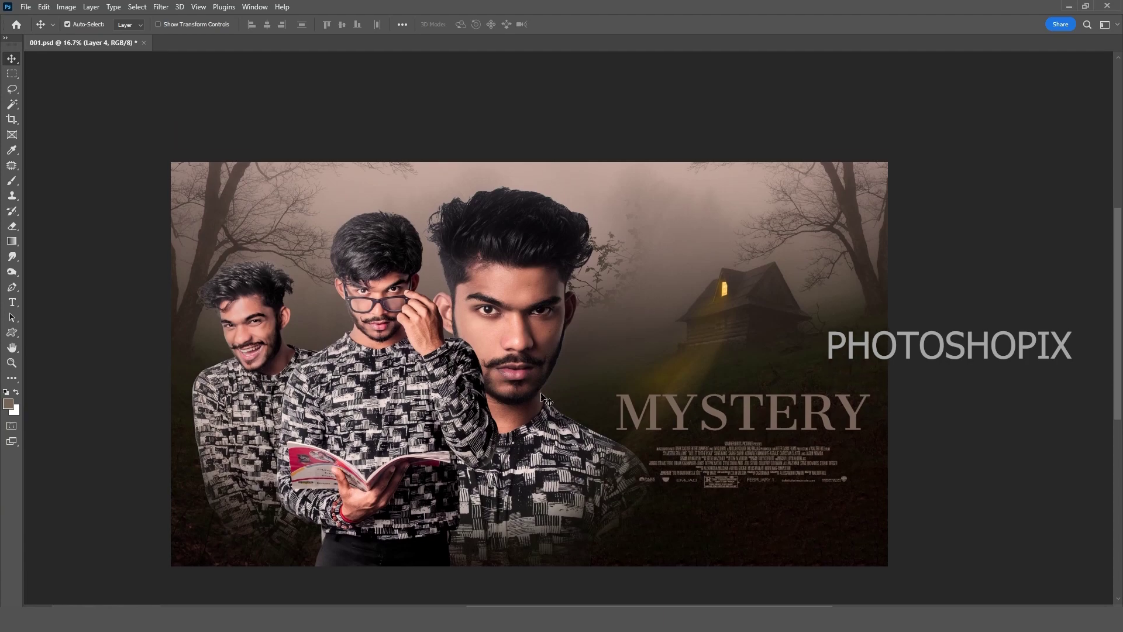
Add a layer above the large portrait's Background copy, fill it with 50% Gray and set its blending to Soft Light.
right_click(509, 340)
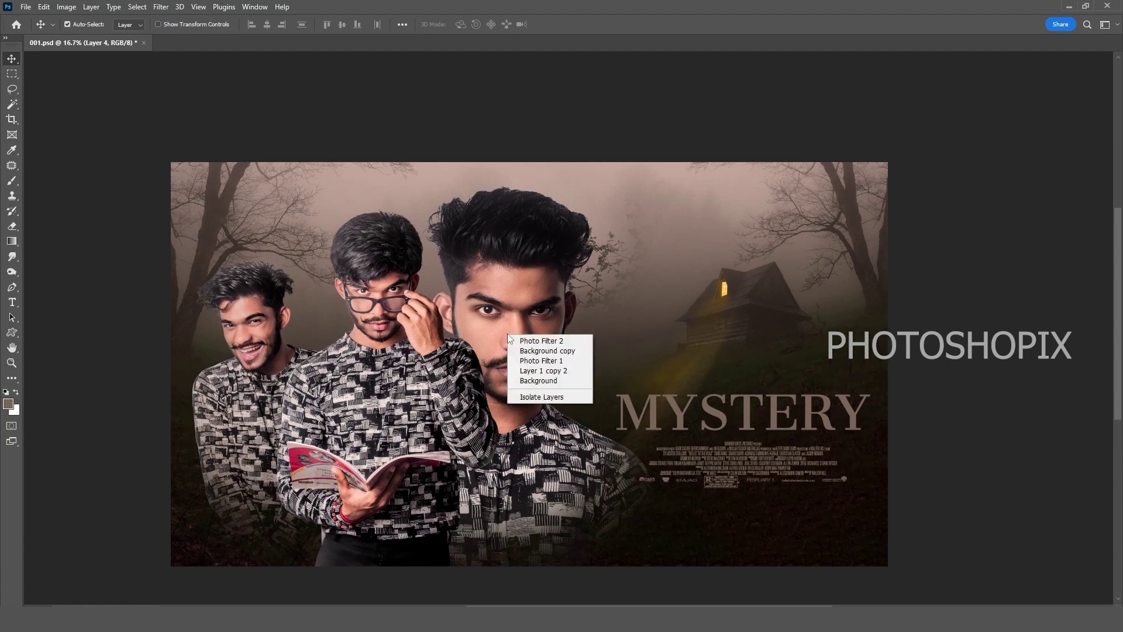
left_click(515, 353)
key("shift+Tab")
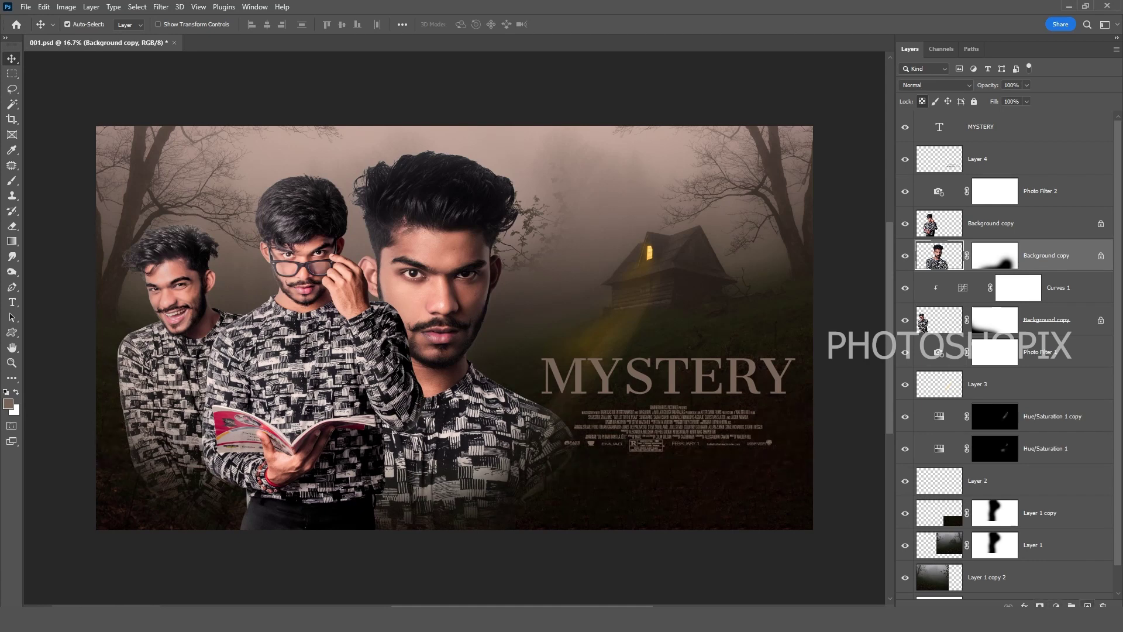
key("ctrl+shift+alt+n")
key("shift+F5")
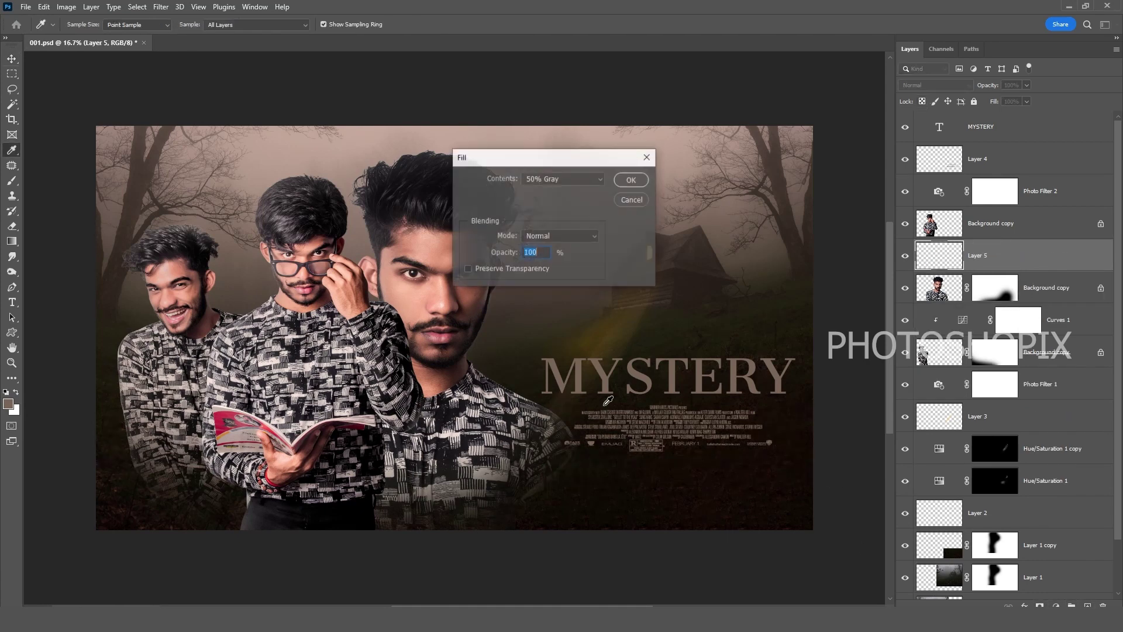
key("Return")
left_click_drag(472, 385, 572, 443)
key("shift+alt+f")
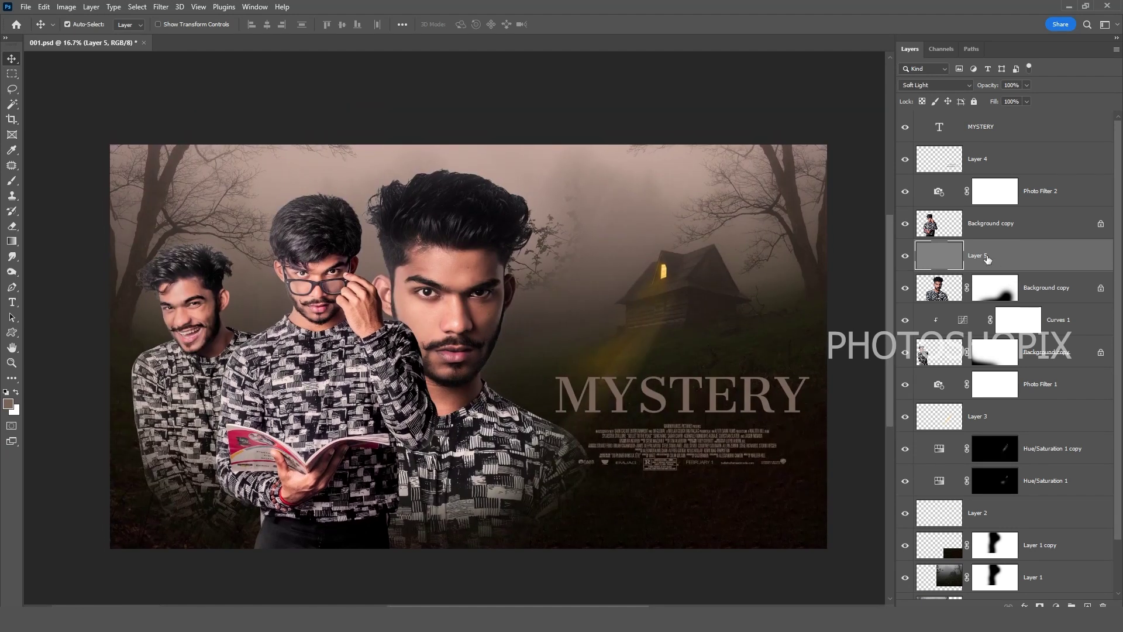
Dodge the midtones of the large face's lit cheek on Layer 5 with a 175 px brush at 33% exposure.
left_click_drag(574, 356, 588, 381)
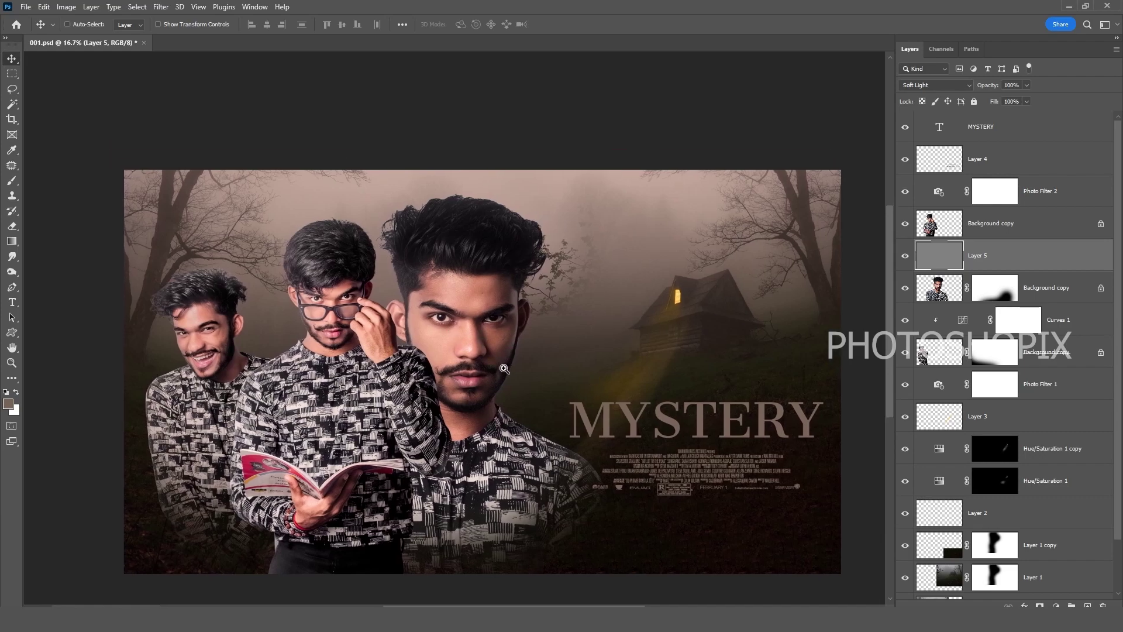
left_click_drag(439, 356, 560, 368)
left_click(569, 348, "ctrl")
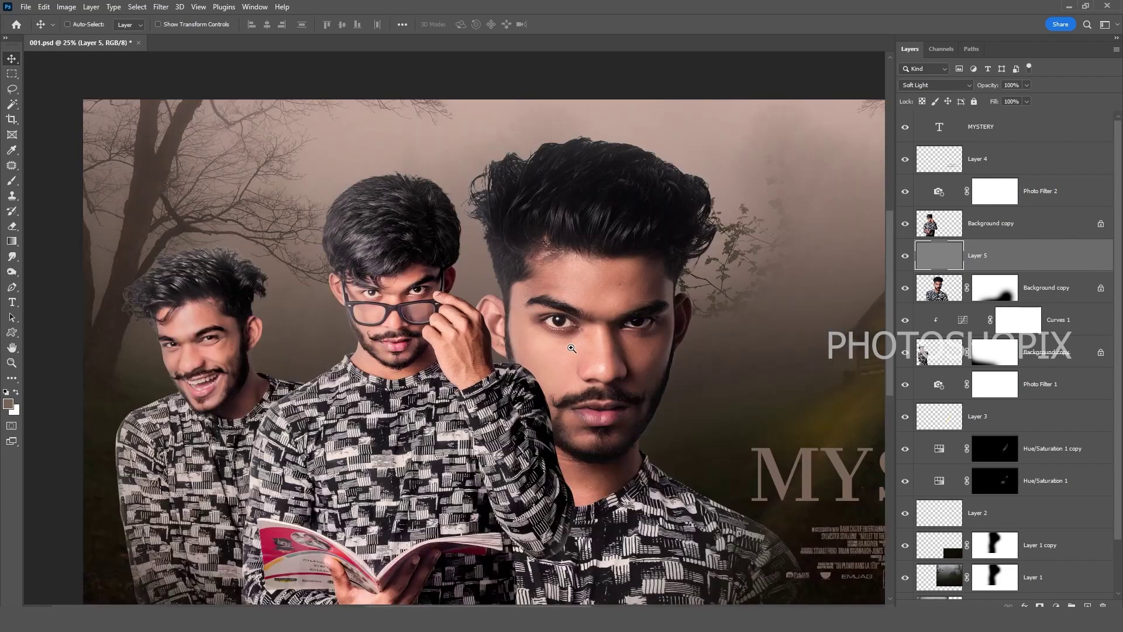
left_click(569, 348, "ctrl")
key("shift+Tab")
left_click(547, 383, "ctrl")
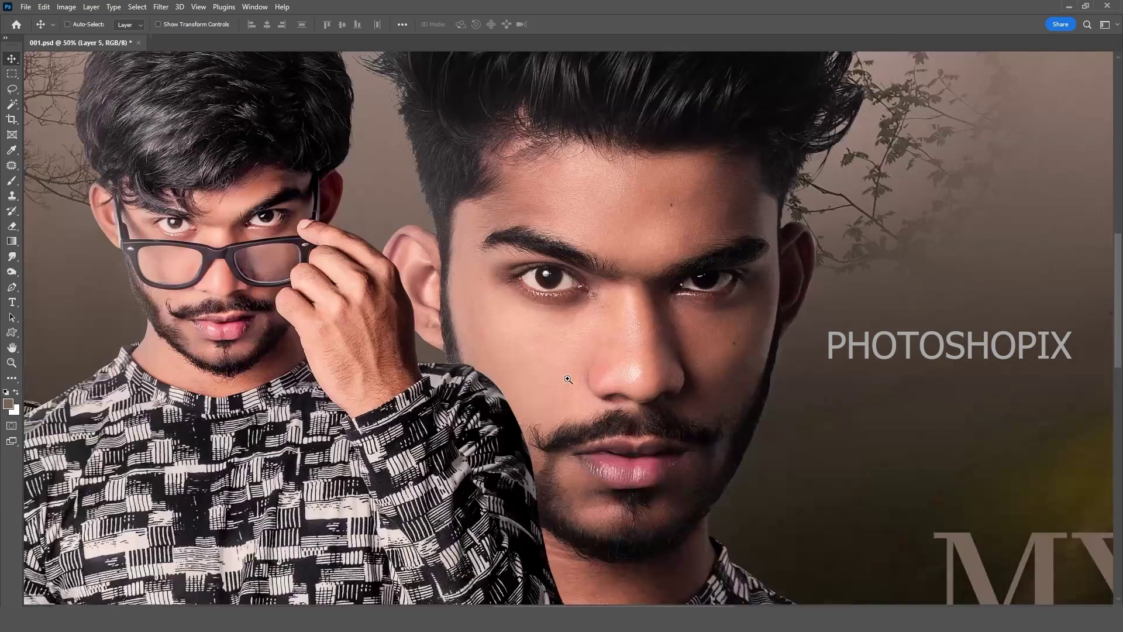
left_click(540, 393, "ctrl")
left_click_drag(538, 394, 531, 394)
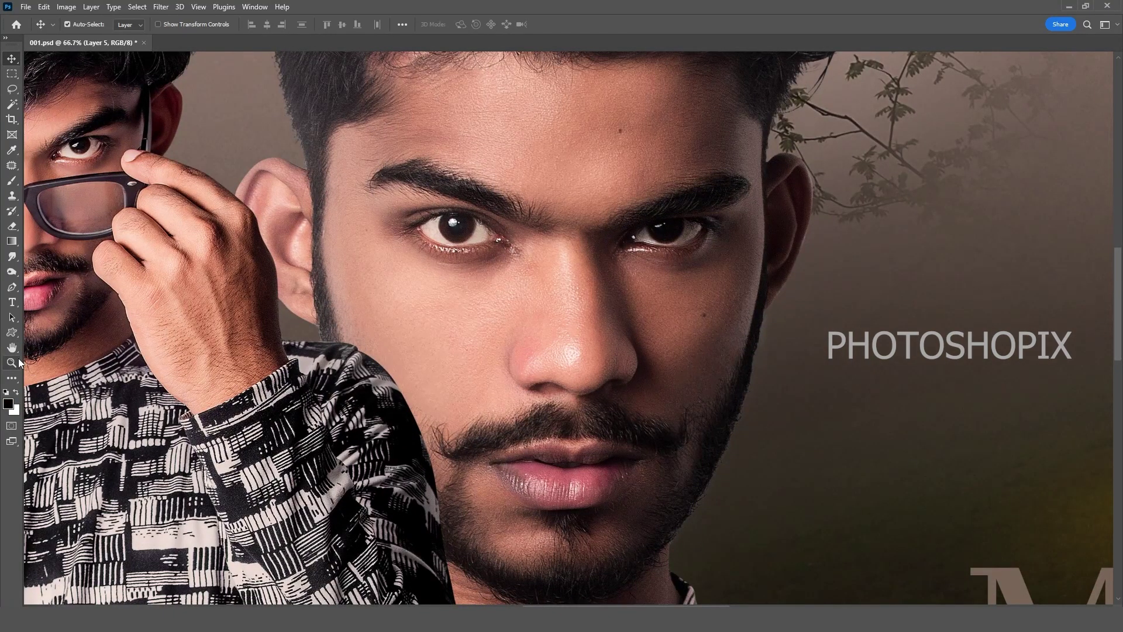
right_click(12, 271)
left_click(64, 274)
mouse_move(448, 305)
left_mouse_down()
mouse_move(485, 363)
mouse_move(447, 370)
mouse_move(494, 410)
left_mouse_up()
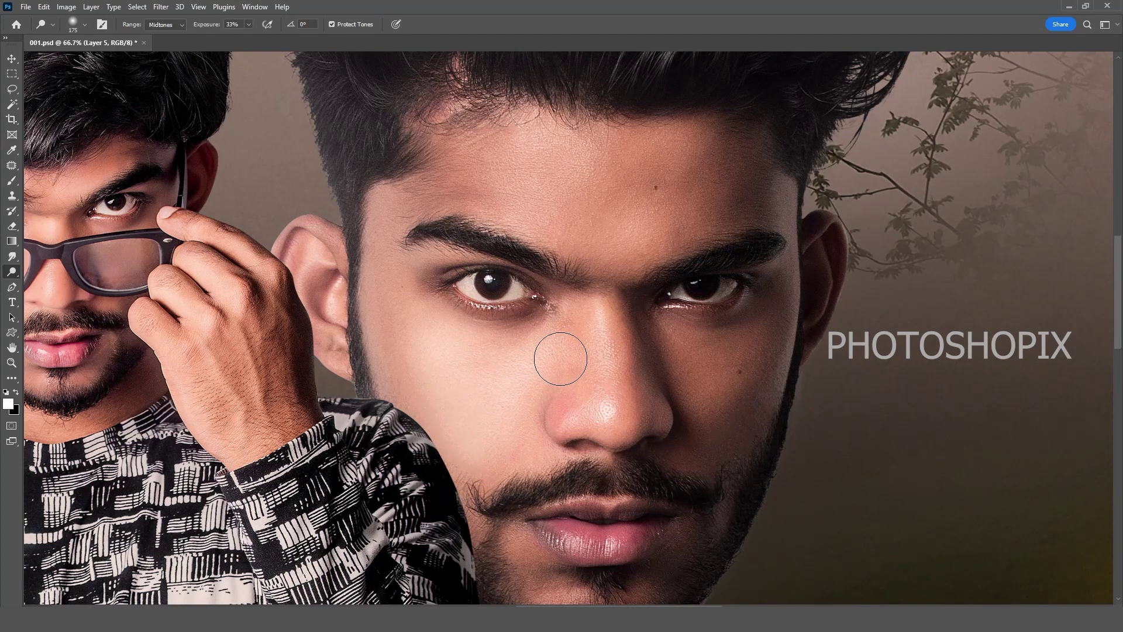
left_click_drag(457, 379, 543, 431)
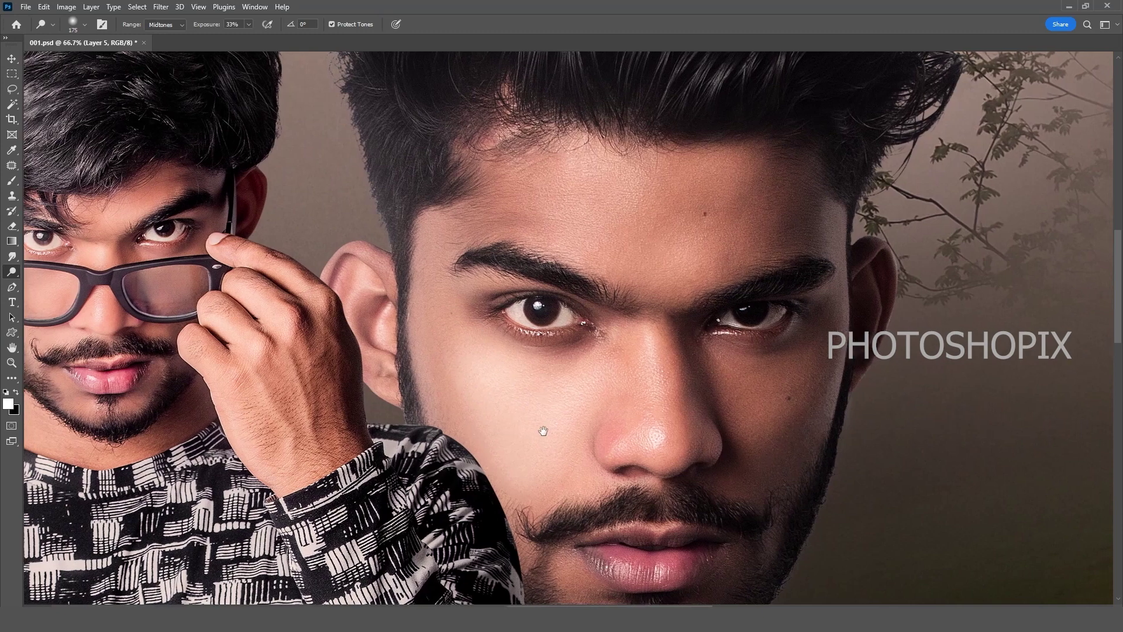
left_click_drag(573, 381, 545, 387)
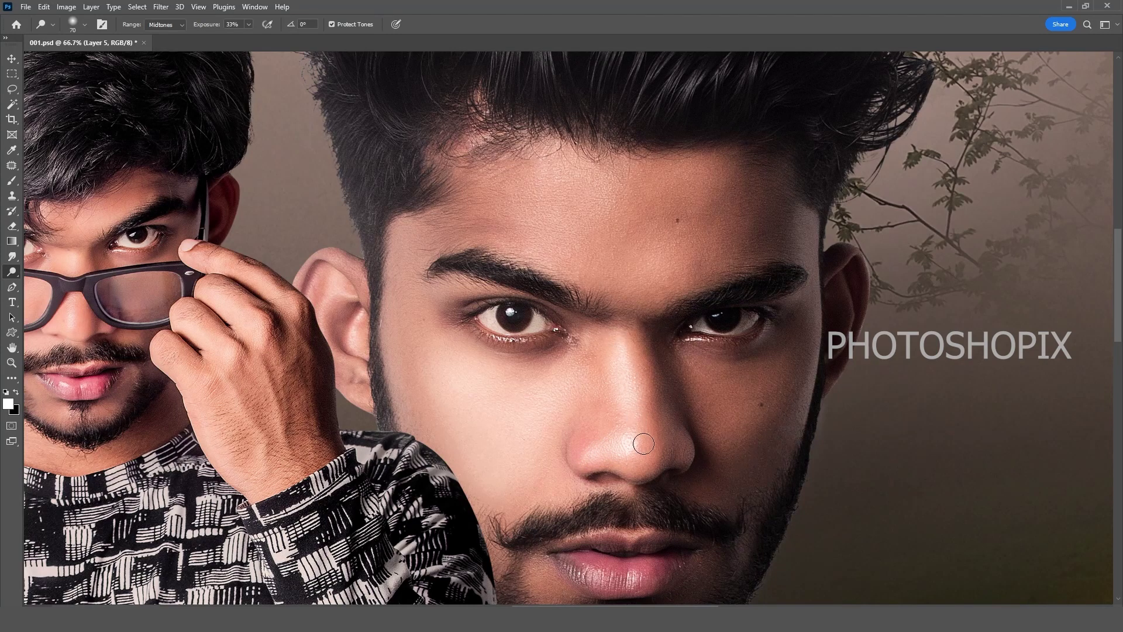
Dodge the large face's nose with a 70 px brush and its forehead with a 150 px brush.
left_click_drag(628, 326, 630, 383)
key("bracketright")
key("bracketright")
key("bracketright")
key("bracketright")
key("bracketright")
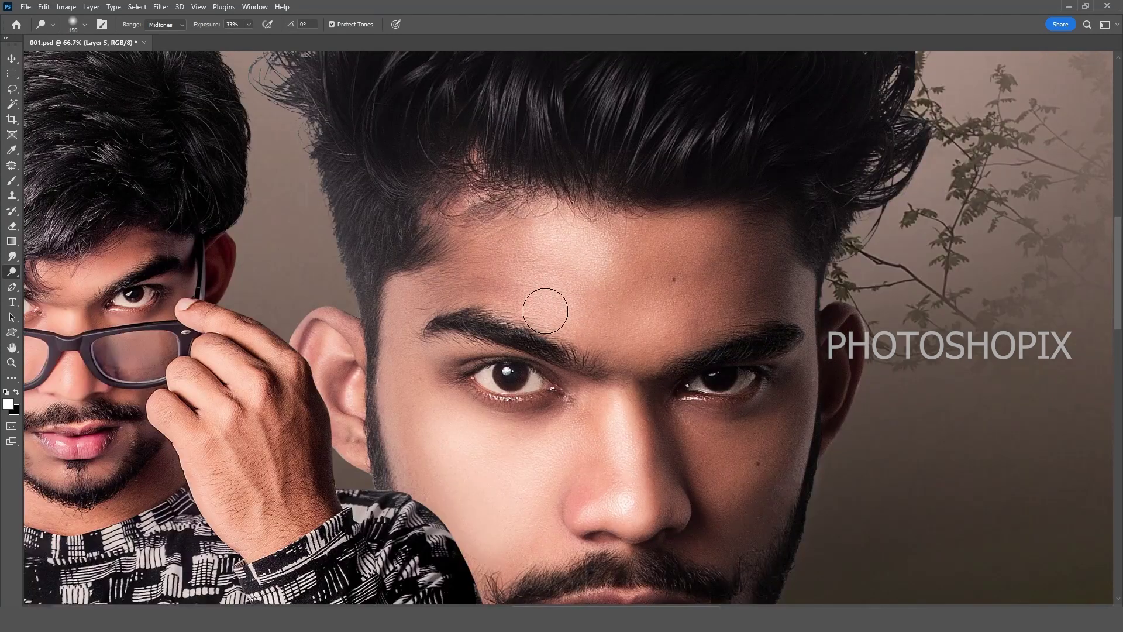
left_click_drag(597, 309, 669, 309)
left_click_drag(657, 173, 657, 263)
left_click_drag(468, 175, 611, 298)
Lower the Dodge exposure to 26% and lighten the shaded cheek and chin of the large face with a smaller brush.
left_click_drag(761, 527, 655, 268)
key("bracketleft")
key("bracketleft")
key("bracketleft")
key("bracketleft")
key("2")
key("6")
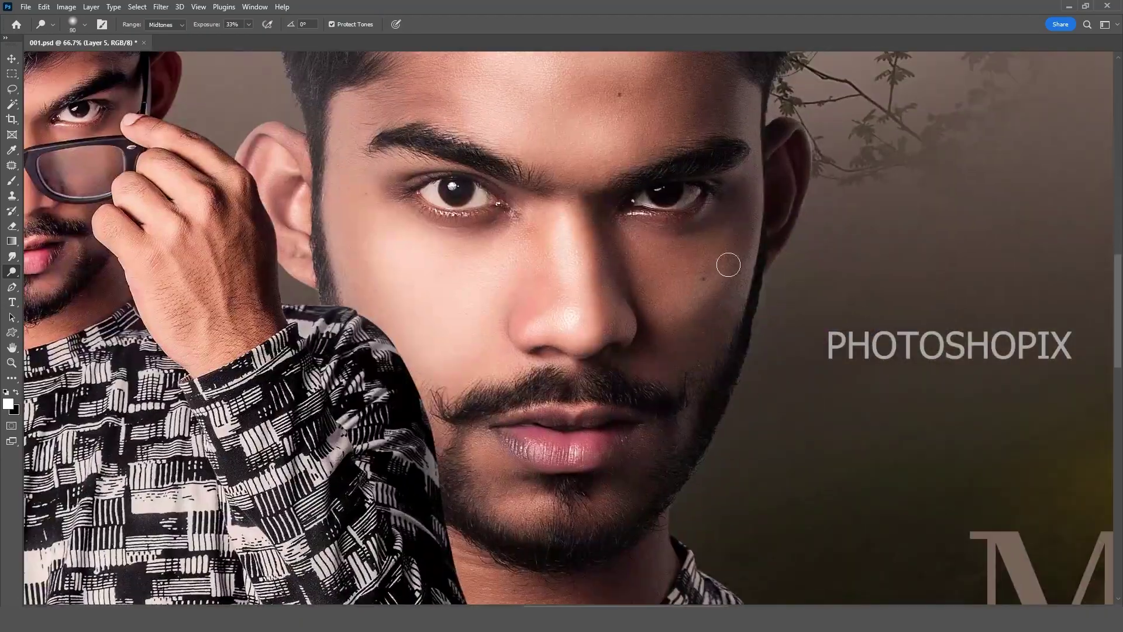
mouse_move(698, 297)
left_mouse_down()
mouse_move(683, 362)
mouse_move(753, 272)
left_mouse_up()
left_click_drag(548, 521, 569, 354)
left_click_drag(546, 134, 589, 338)
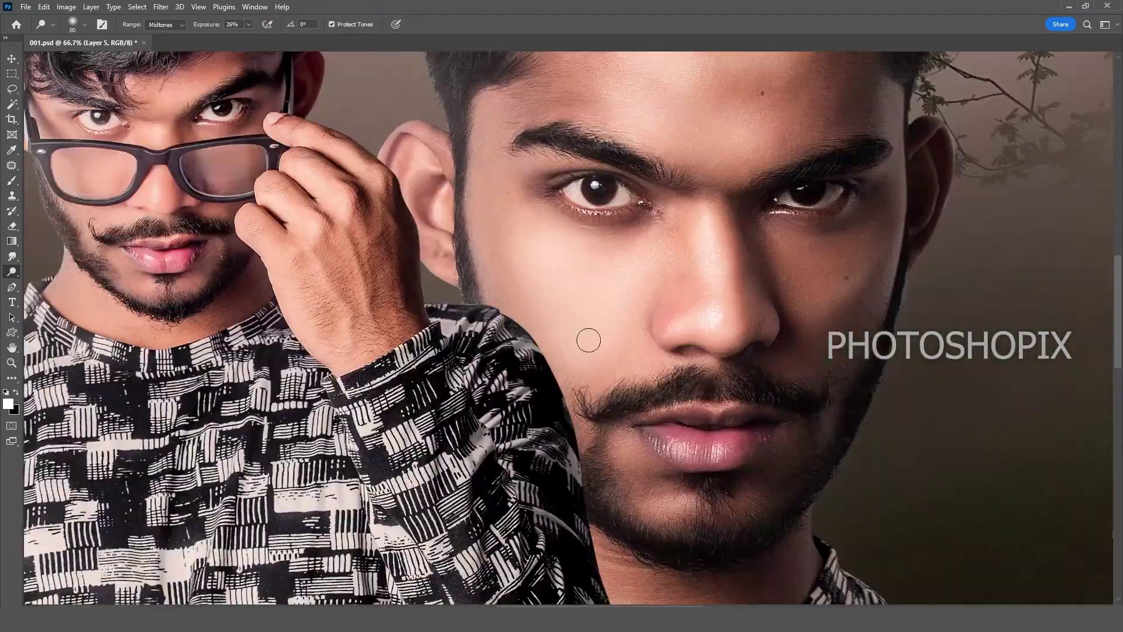
Burn the midtones around the large portrait's hair and face on Layer 6 with a 150 px brush at 18% exposure.
key("ctrl+minus")
left_click_drag(775, 286, 599, 366)
key("ctrl+plus")
key("x")
left_click_drag(681, 338, 684, 372)
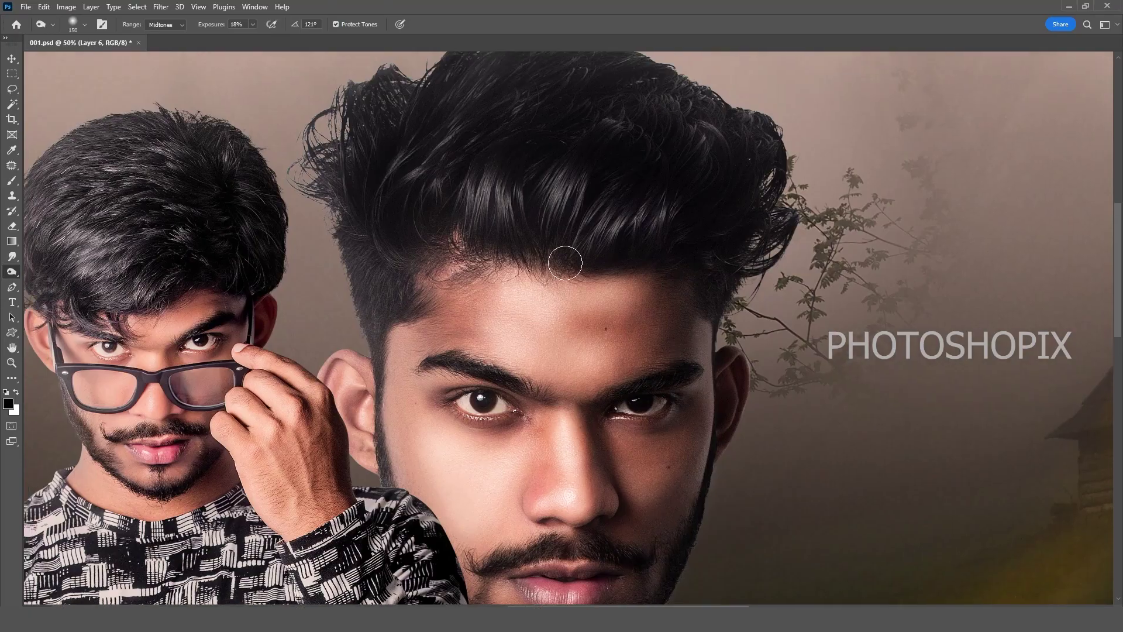
left_click_drag(351, 245, 459, 316)
mouse_move(723, 444)
left_mouse_down()
mouse_move(602, 279)
mouse_move(600, 88)
left_mouse_up()
key("ctrl+minus")
key("bracketright")
key("bracketright")
key("bracketright")
key("bracketright")
key("bracketright")
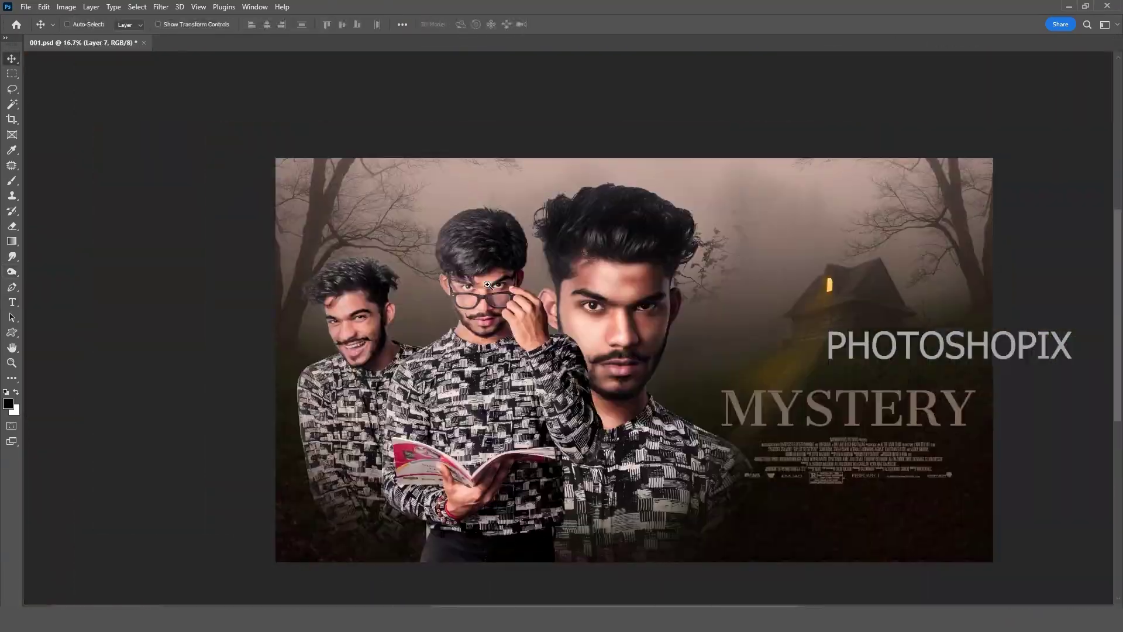
Dodge the highlights on the face and hand of the man with glasses on Layer 7 at 11% exposure.
left_click(487, 285)
key("o")
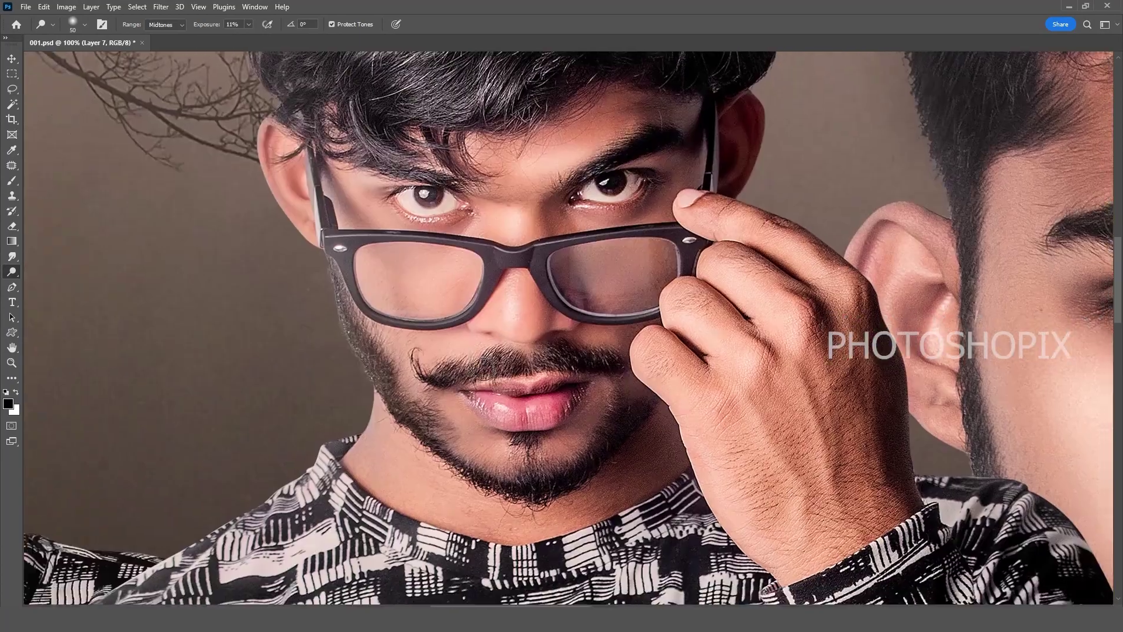
left_click_drag(726, 416, 620, 339)
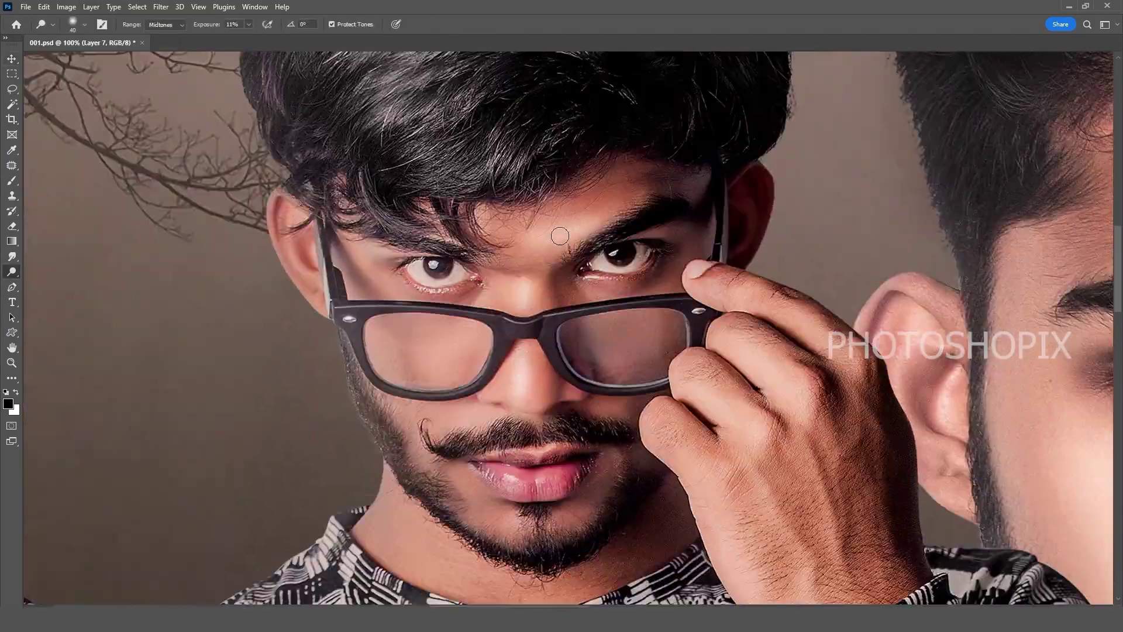
left_click_drag(560, 236, 622, 180)
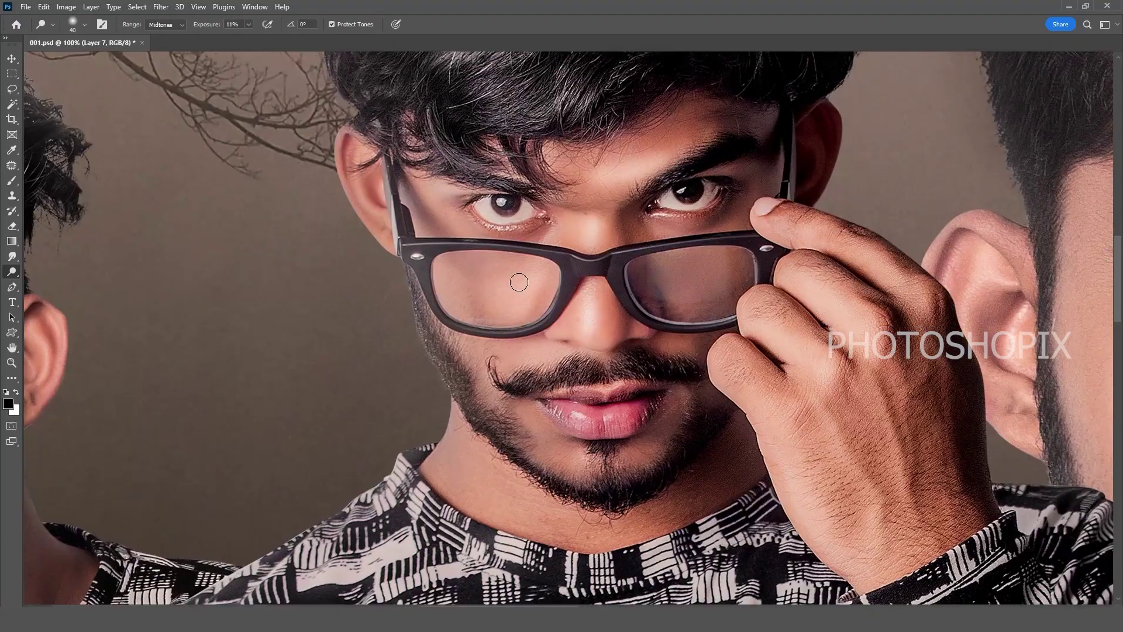
left_click_drag(802, 520, 627, 339)
key("bracketright")
key("bracketright")
key("bracketright")
left_click_drag(666, 174, 678, 289)
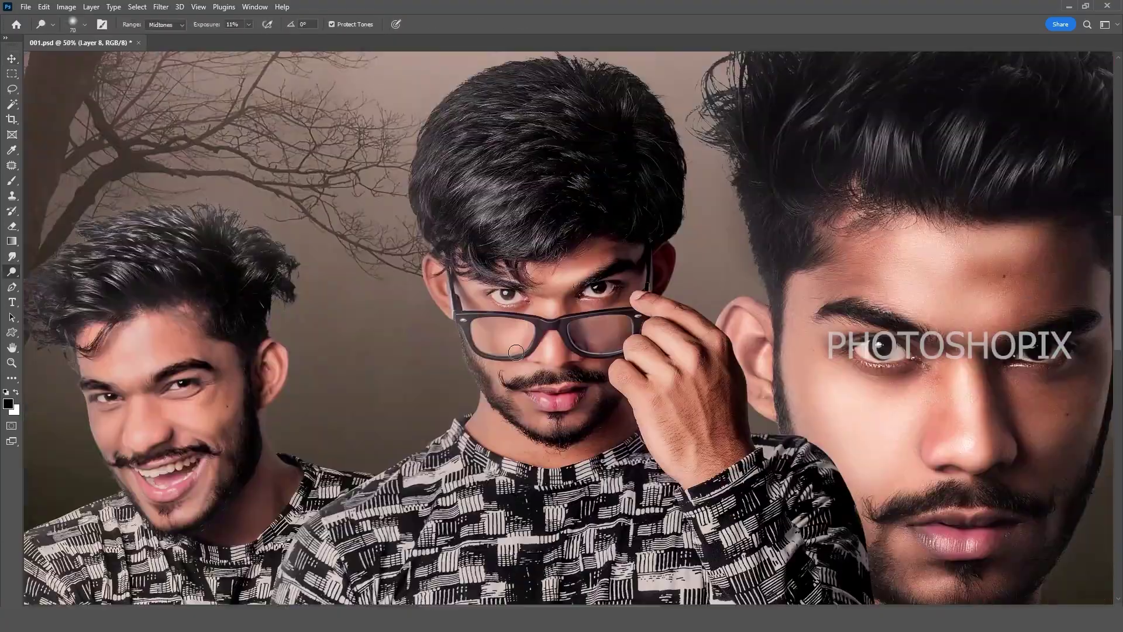
Burn the shadows on the face and hair of the man with glasses on Layer 8 at 18% exposure.
scroll(568, 325, "up", 5)
left_click_drag(568, 326, 551, 278)
left_click_drag(436, 476, 519, 379)
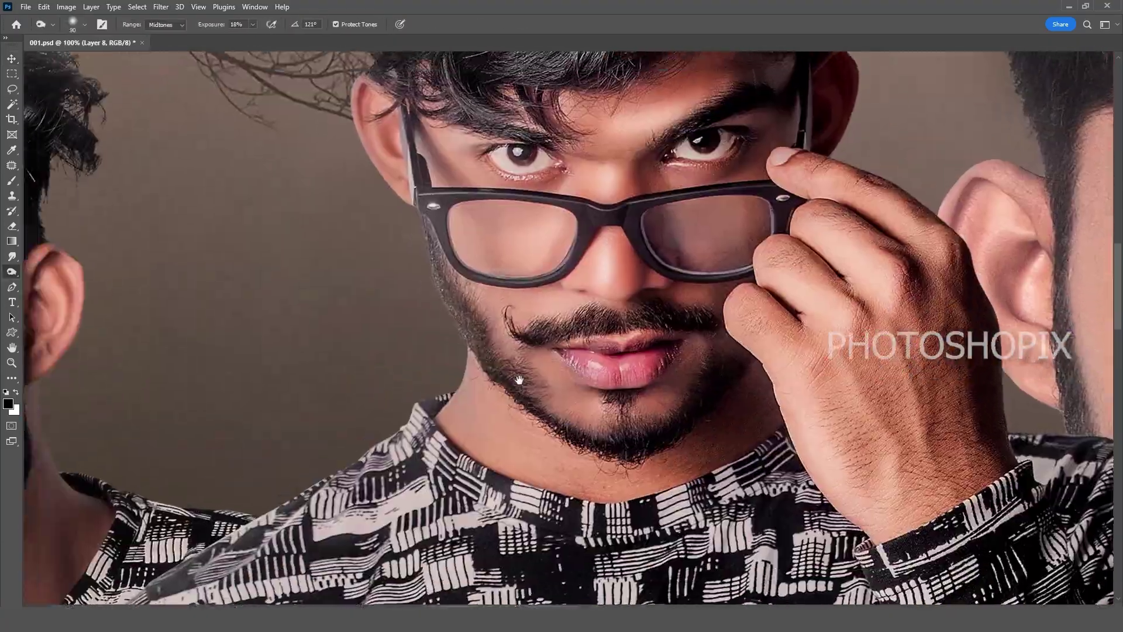
left_click_drag(463, 76, 580, 339)
key("bracketright")
key("bracketright")
left_click_drag(782, 261, 640, 414)
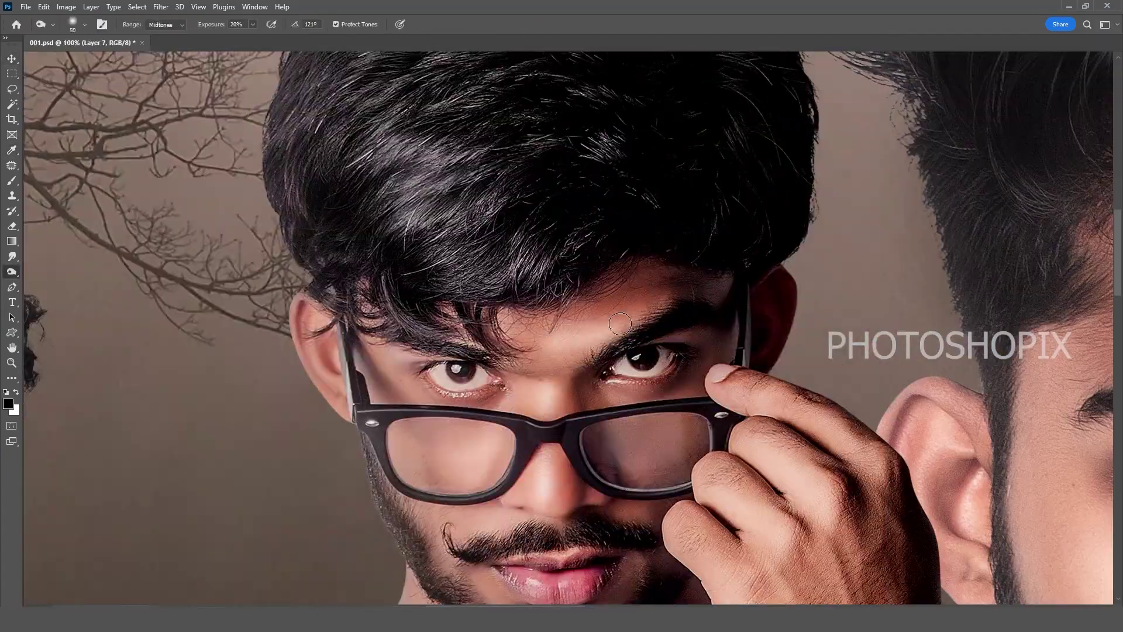
left_click_drag(572, 403, 577, 356)
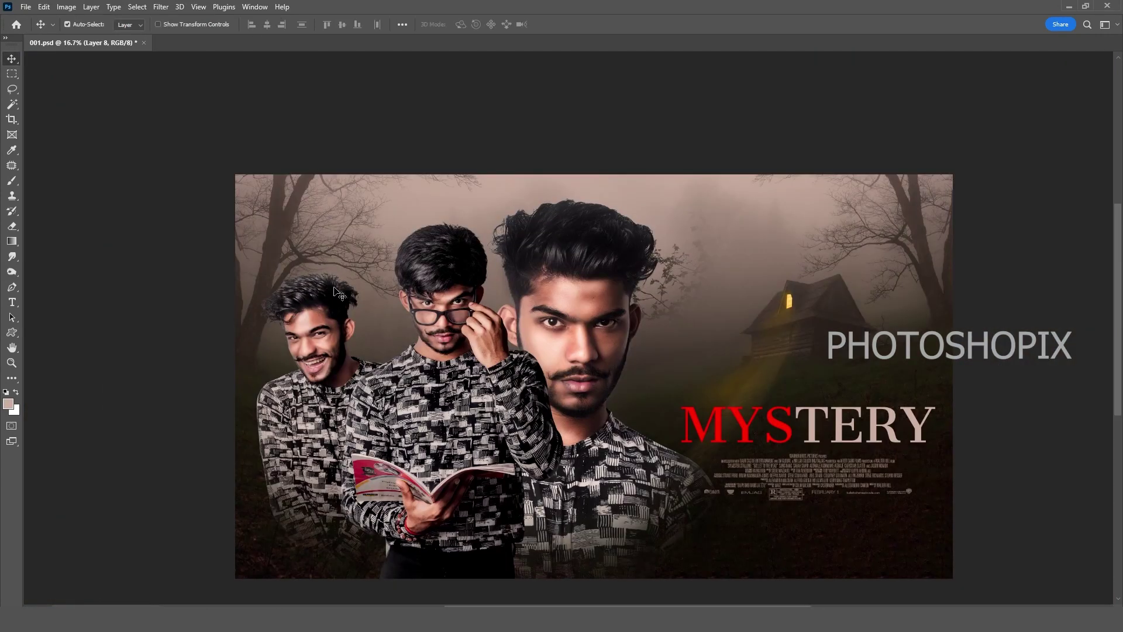
Rotate the concrete texture on Layer 10 by 90° and move and stretch it to cover the whole canvas.
key("ctrl+0")
key("ctrl+minus")
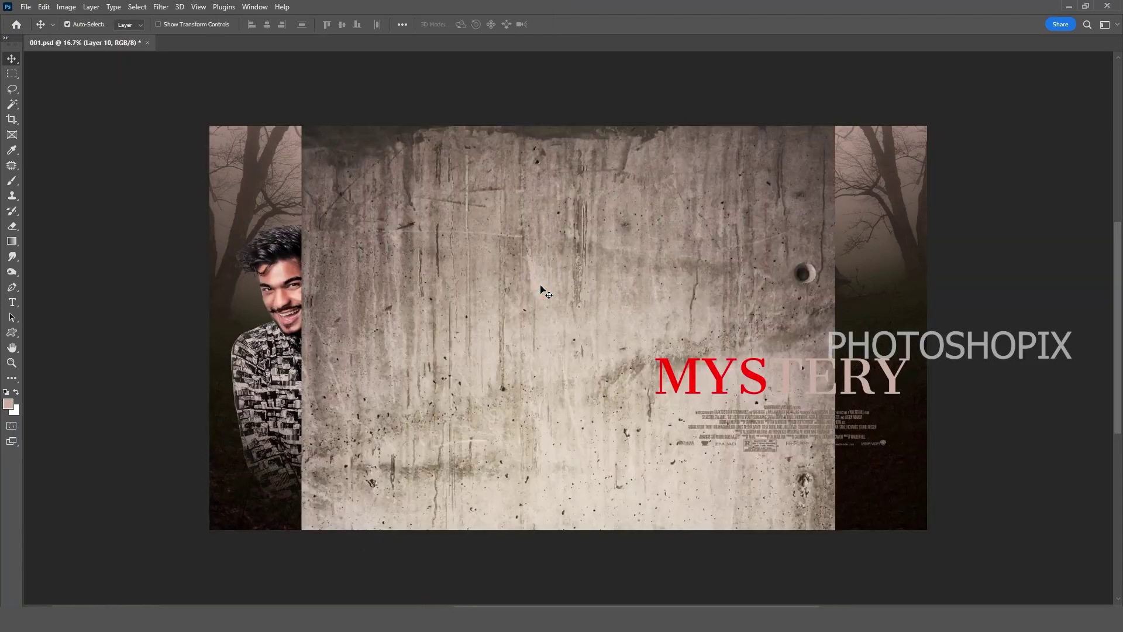
key("ctrl+0")
key("ctrl+minus")
key("ctrl+minus")
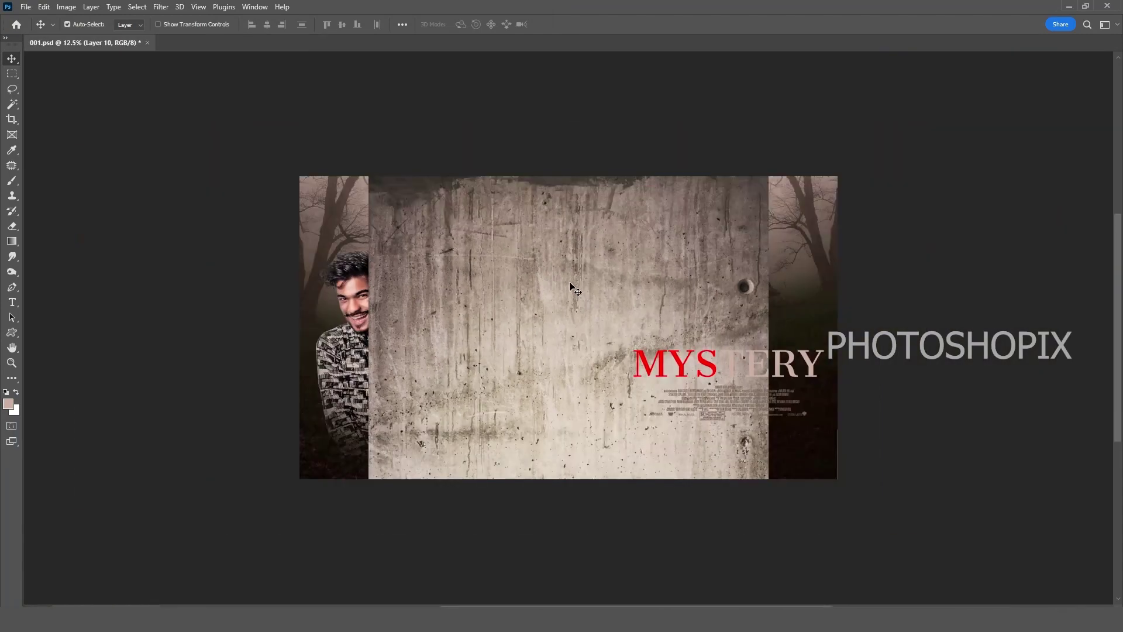
key("ctrl+t")
right_click(538, 244)
left_click(598, 449)
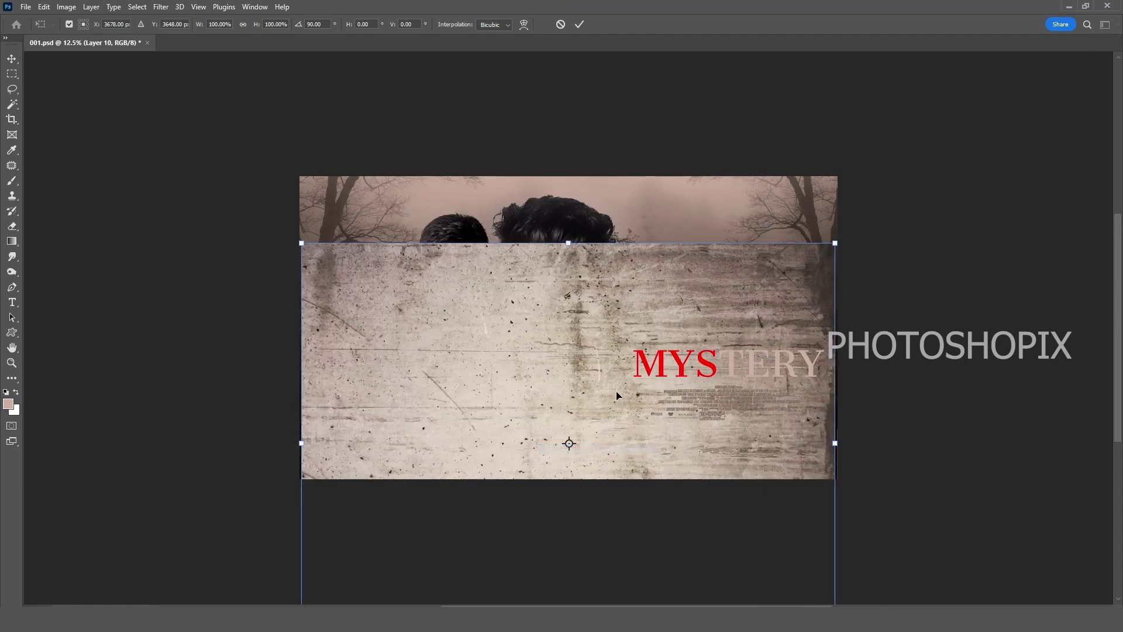
left_click_drag(615, 390, 622, 272)
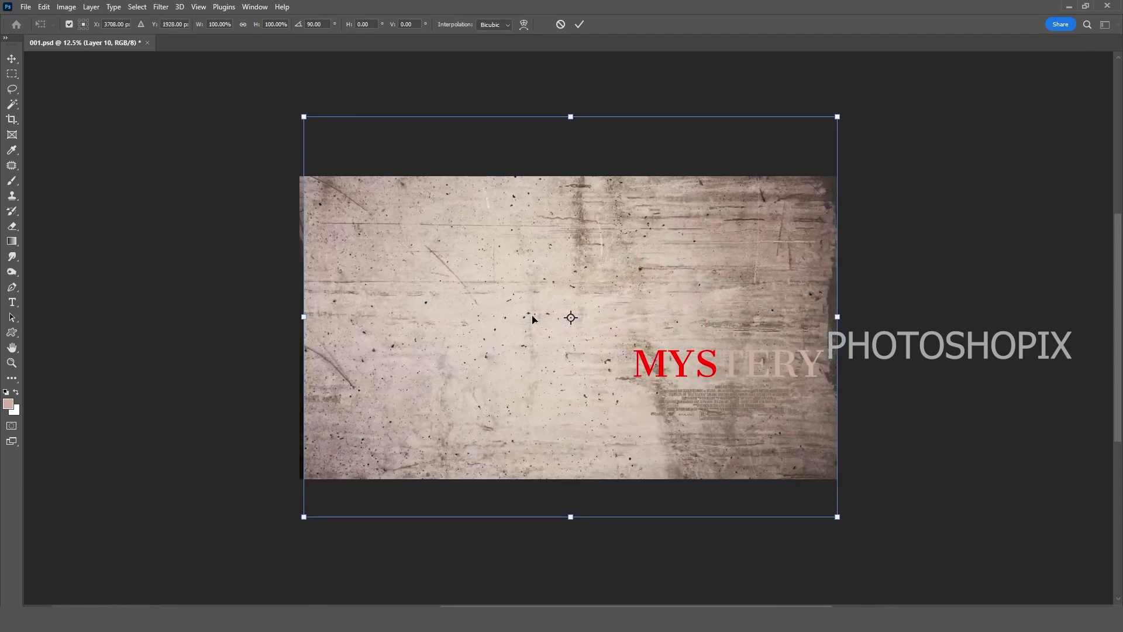
left_click_drag(533, 319, 529, 308)
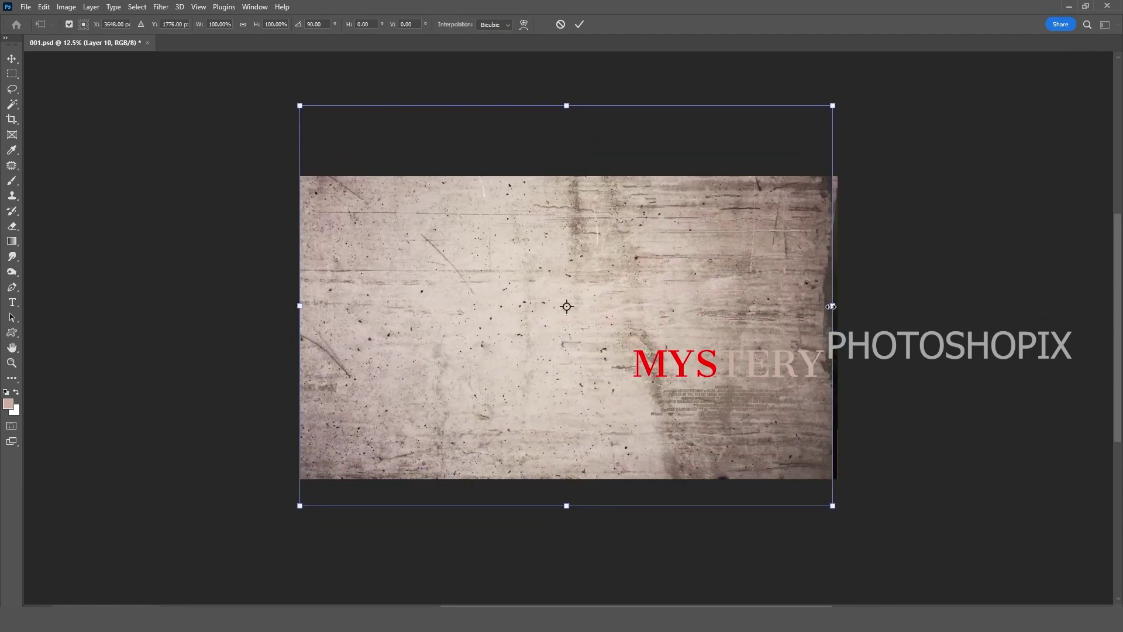
left_click_drag(831, 307, 838, 303)
key("Return")
Set the concrete texture on Layer 10 to the Soft Light blend mode.
key("F7")
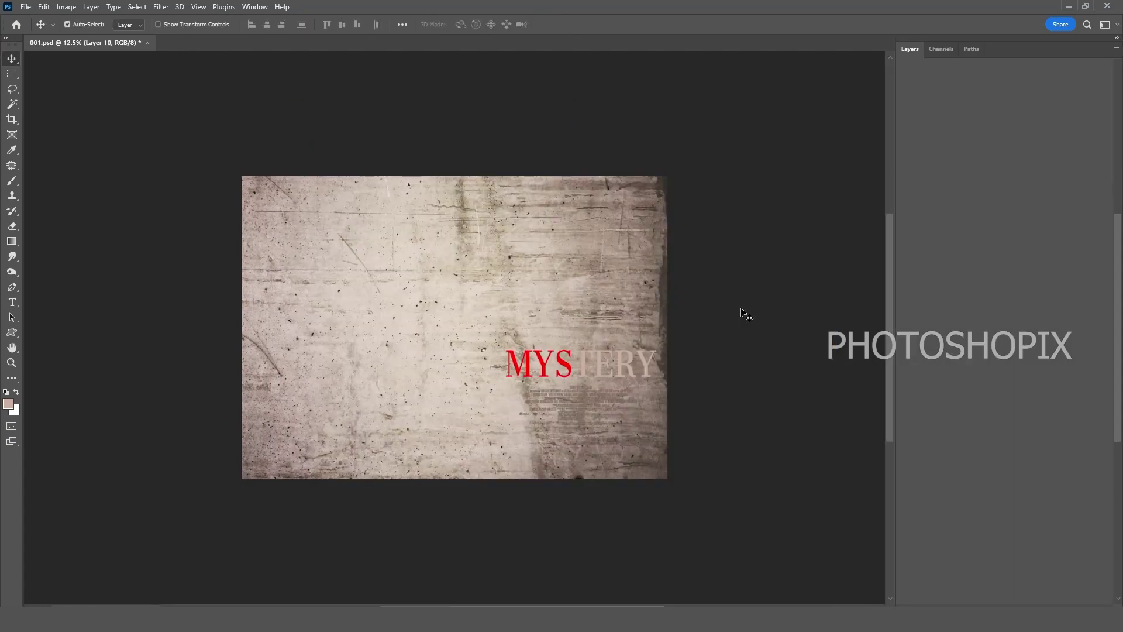
left_click(935, 85)
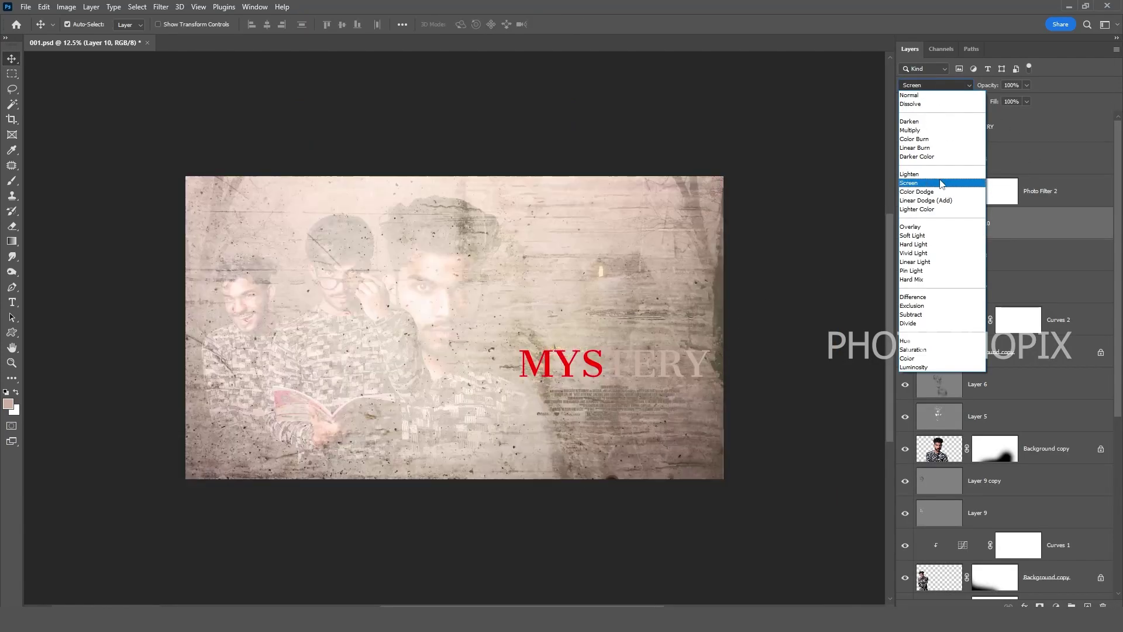
left_click(940, 236)
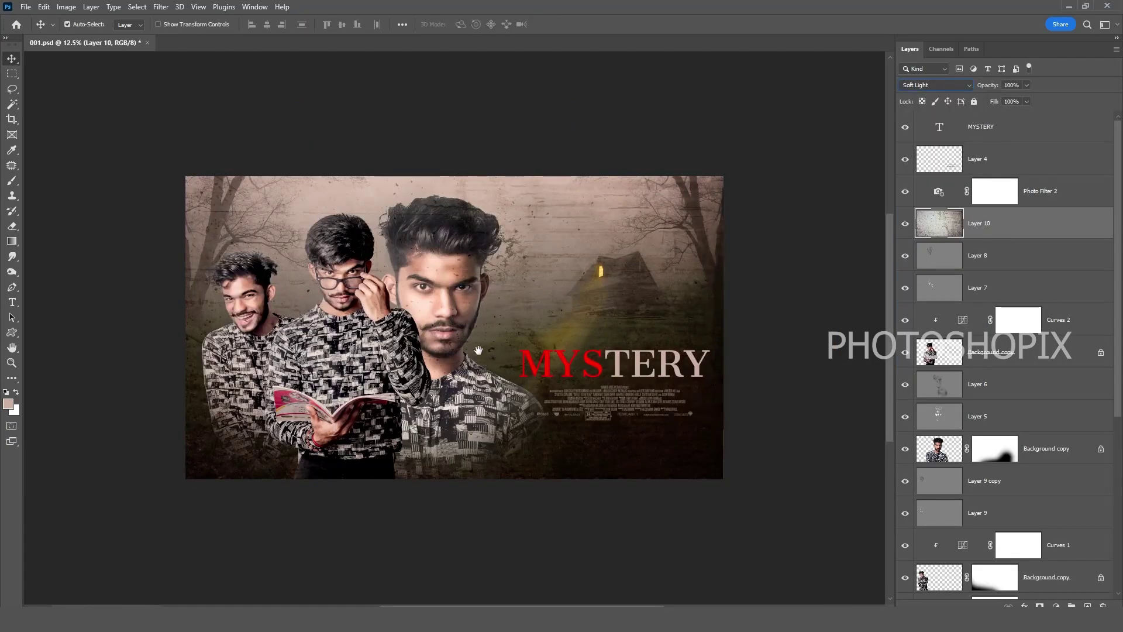
left_click_drag(478, 350, 499, 381)
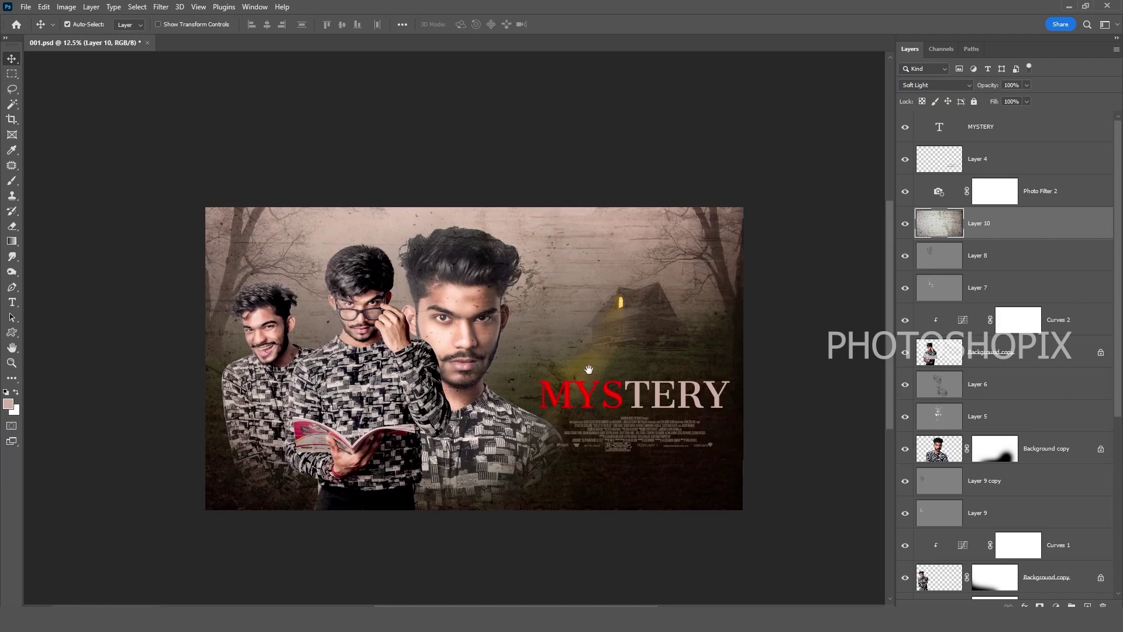
Switch the concrete texture on Layer 10 to the Multiply blend mode and add a layer mask to it.
left_click_drag(588, 369, 592, 324)
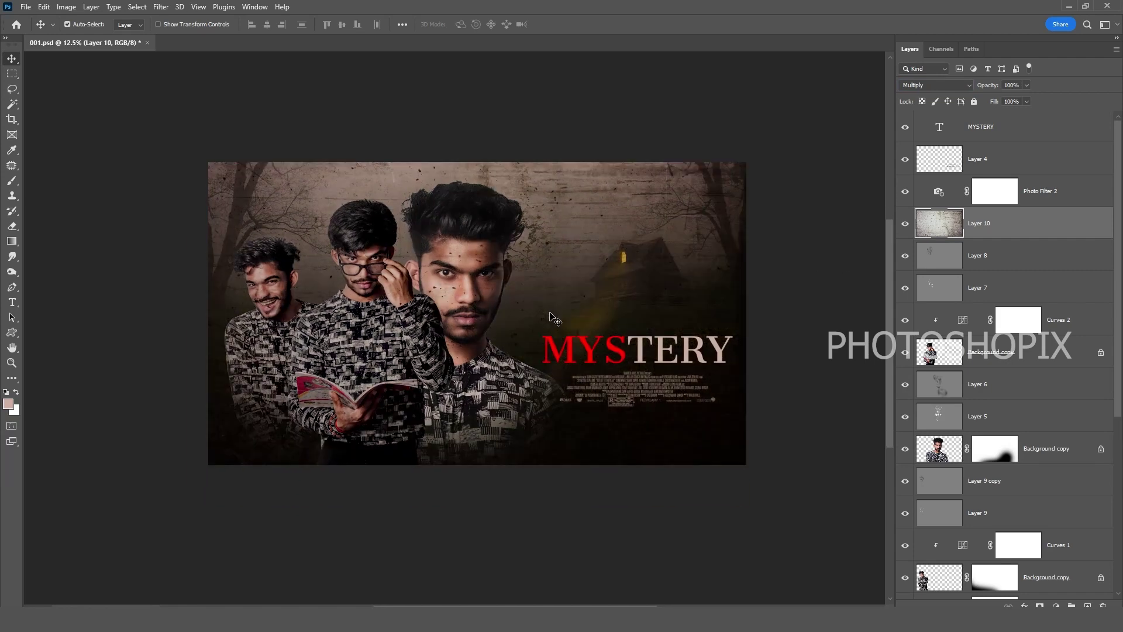
left_click_drag(532, 295, 560, 353)
left_click(503, 326, "ctrl")
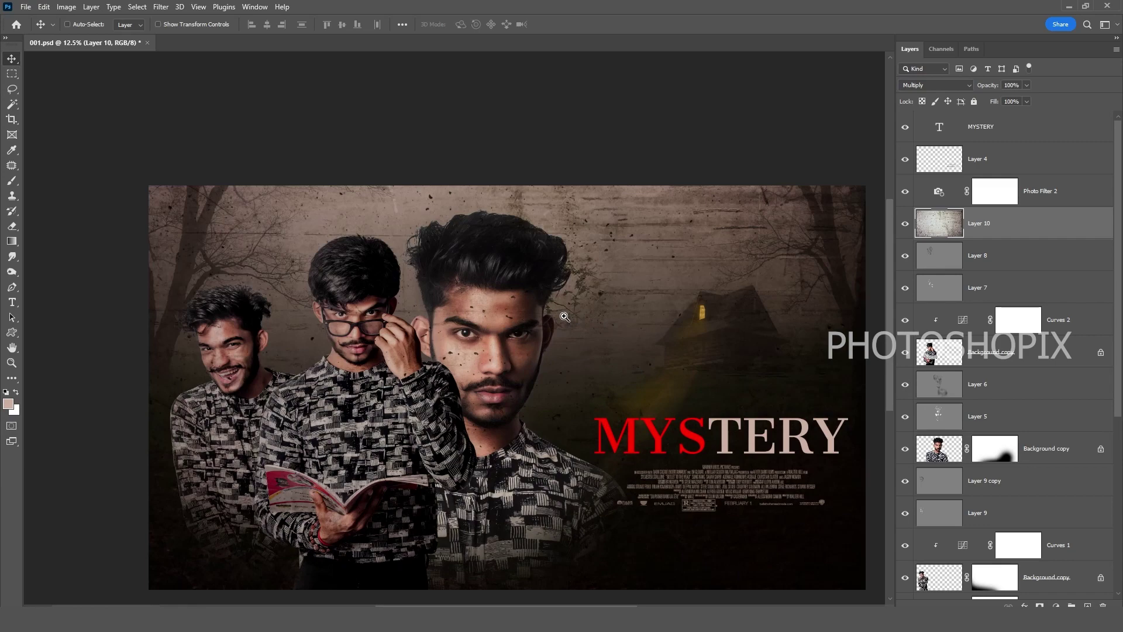
key("ctrl+0")
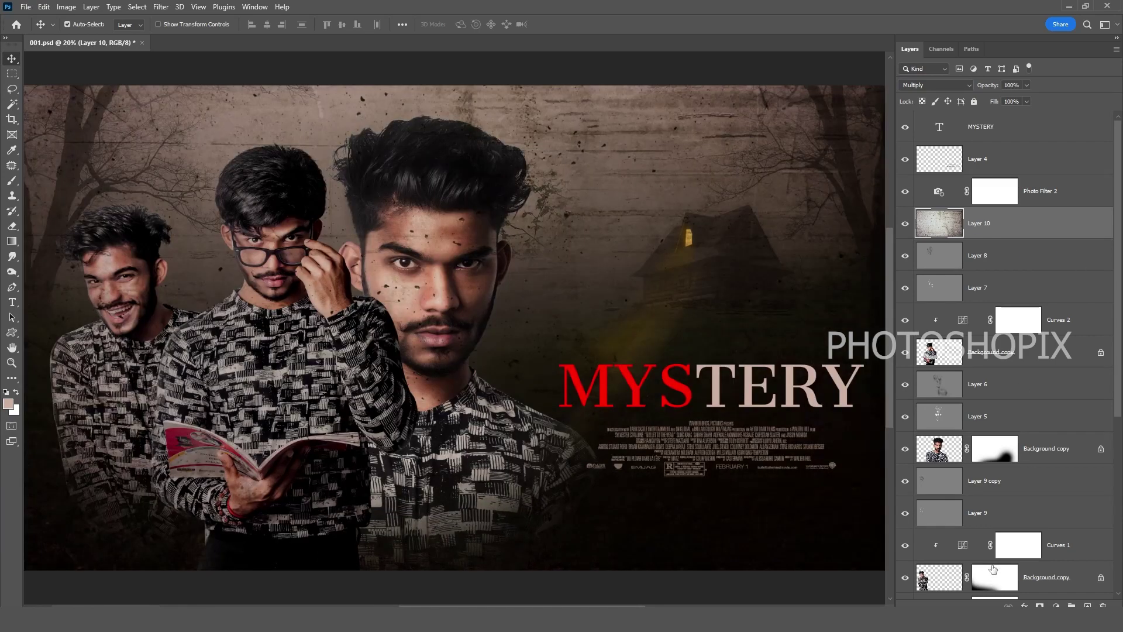
left_click(1040, 606)
left_click_drag(523, 364, 556, 434)
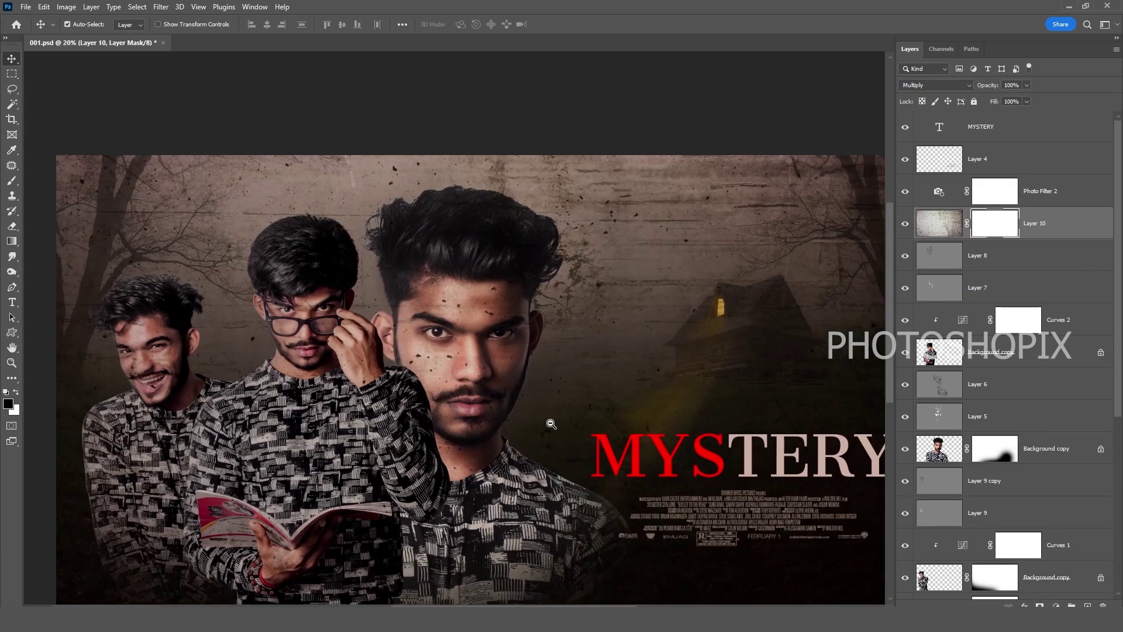
Mask the concrete texture off the large central face on Layer 10 with a soft black brush enlarged to about 1400 px.
key("shift+Tab")
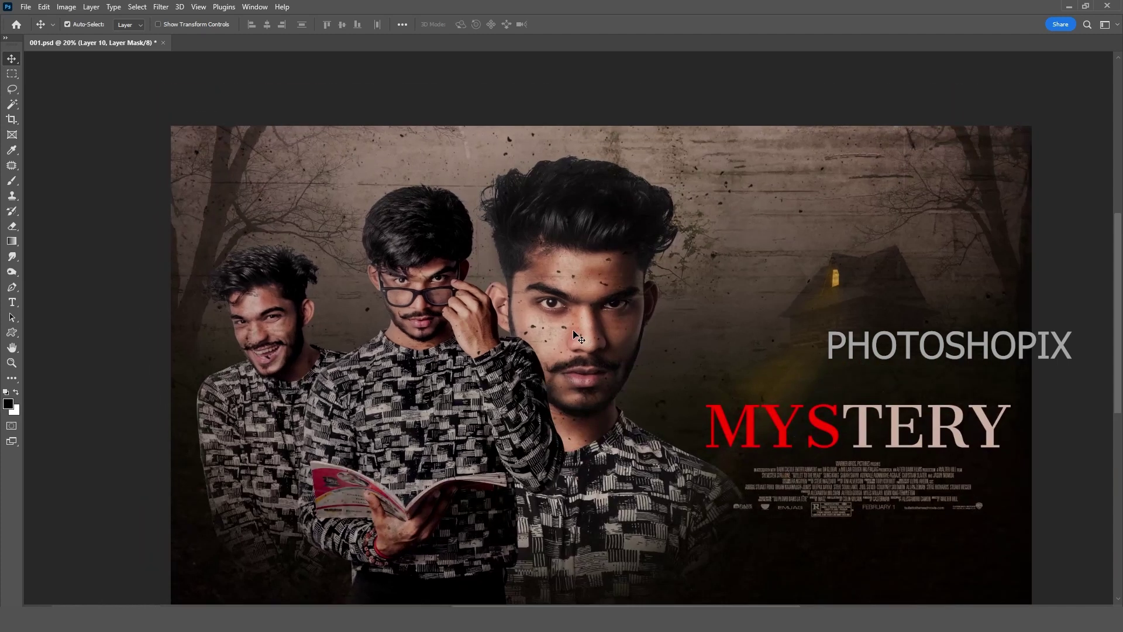
key("b")
key("bracketright")
key("bracketright")
key("bracketright")
key("bracketright")
key("bracketright")
key("bracketright")
key("bracketright")
key("bracketright")
key("bracketright")
key("bracketright")
key("bracketright")
key("bracketright")
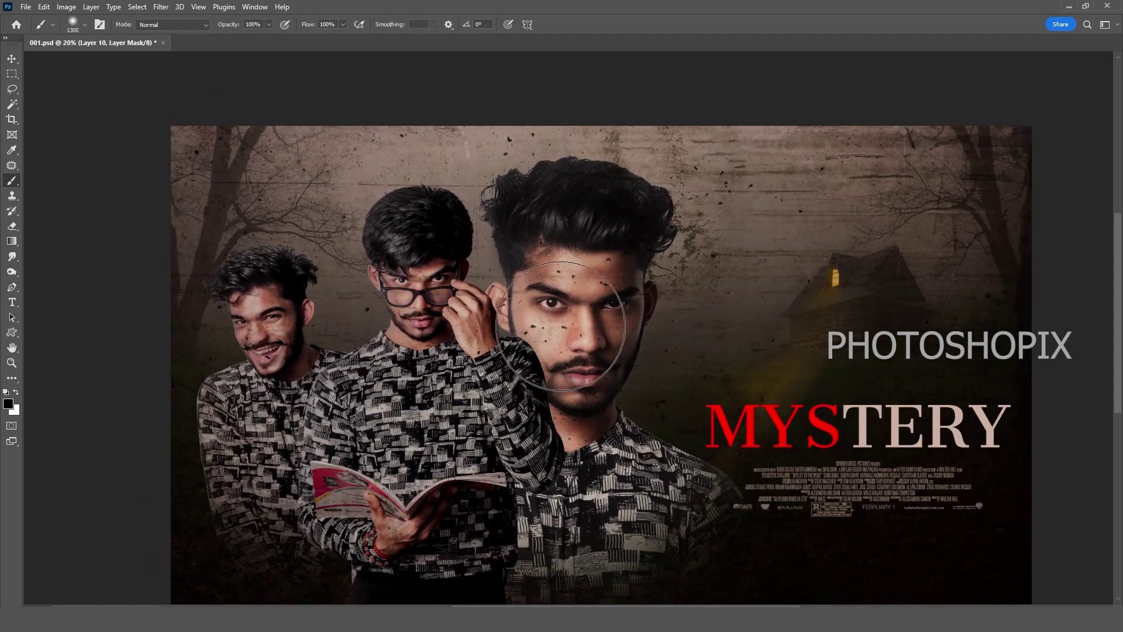
mouse_move(558, 322)
left_mouse_down()
mouse_move(594, 314)
mouse_move(531, 368)
mouse_move(564, 277)
mouse_move(557, 347)
mouse_move(572, 286)
mouse_move(527, 308)
mouse_move(549, 329)
mouse_move(541, 303)
left_mouse_up()
mouse_move(444, 376)
left_mouse_down()
mouse_move(492, 388)
mouse_move(558, 373)
left_mouse_up()
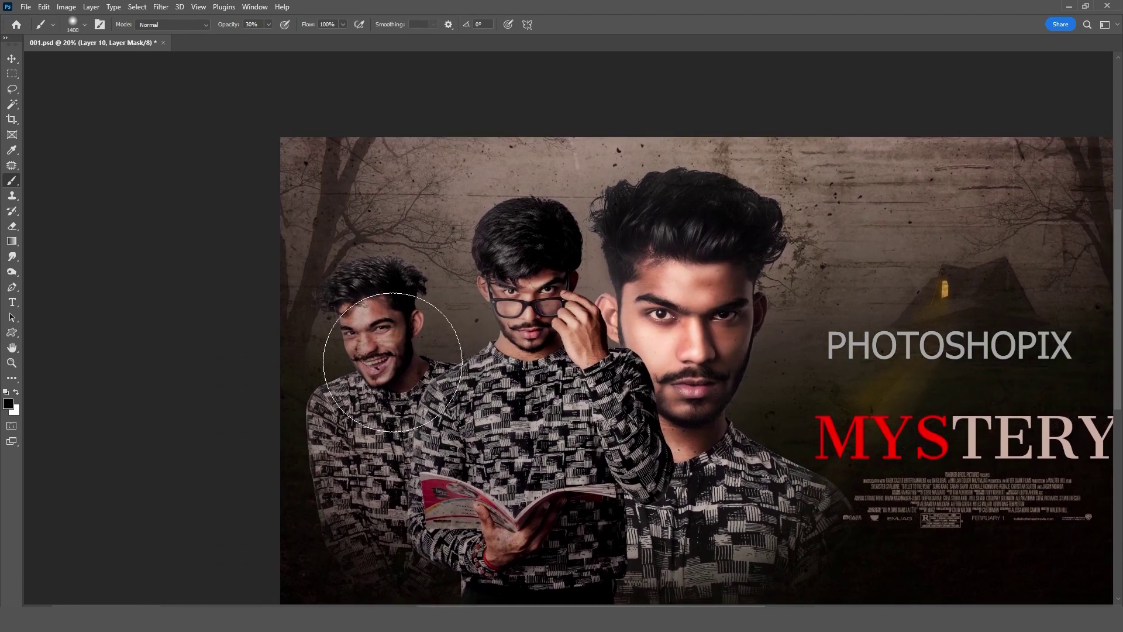
Paint black at 30% opacity on Layer 10's mask to clear the texture from the smiling man and the man with glasses.
left_click_drag(393, 360, 491, 441)
mouse_move(500, 483)
left_mouse_down()
mouse_move(433, 456)
mouse_move(420, 435)
mouse_move(454, 379)
left_mouse_up()
left_click_drag(697, 237, 560, 315)
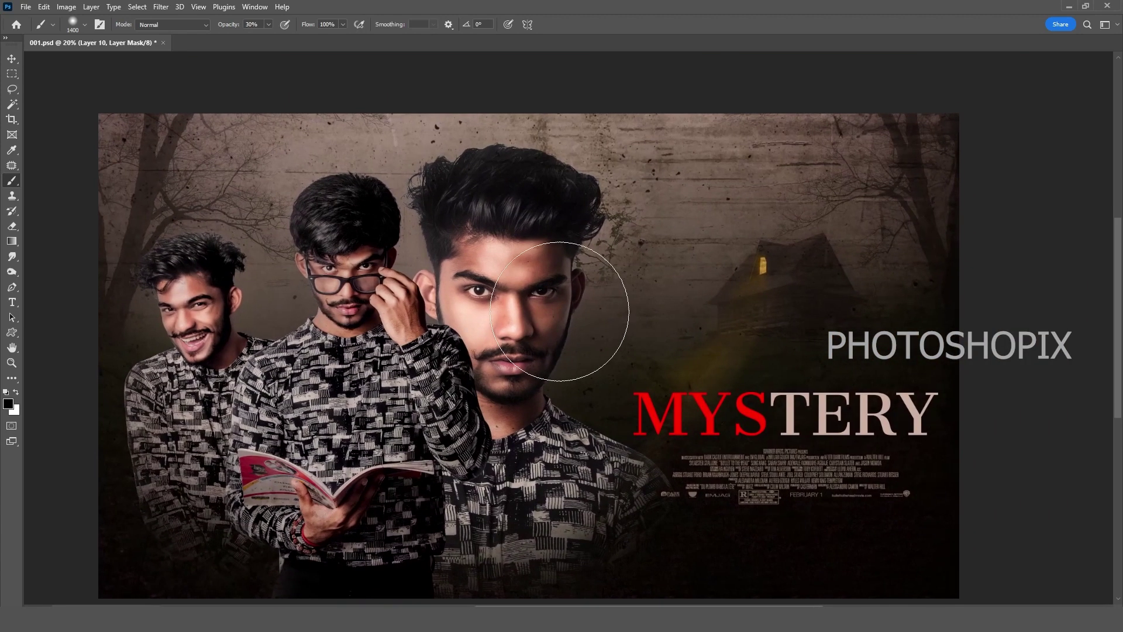
mouse_move(761, 434)
left_mouse_down()
mouse_move(704, 426)
mouse_move(685, 446)
mouse_move(783, 452)
left_mouse_up()
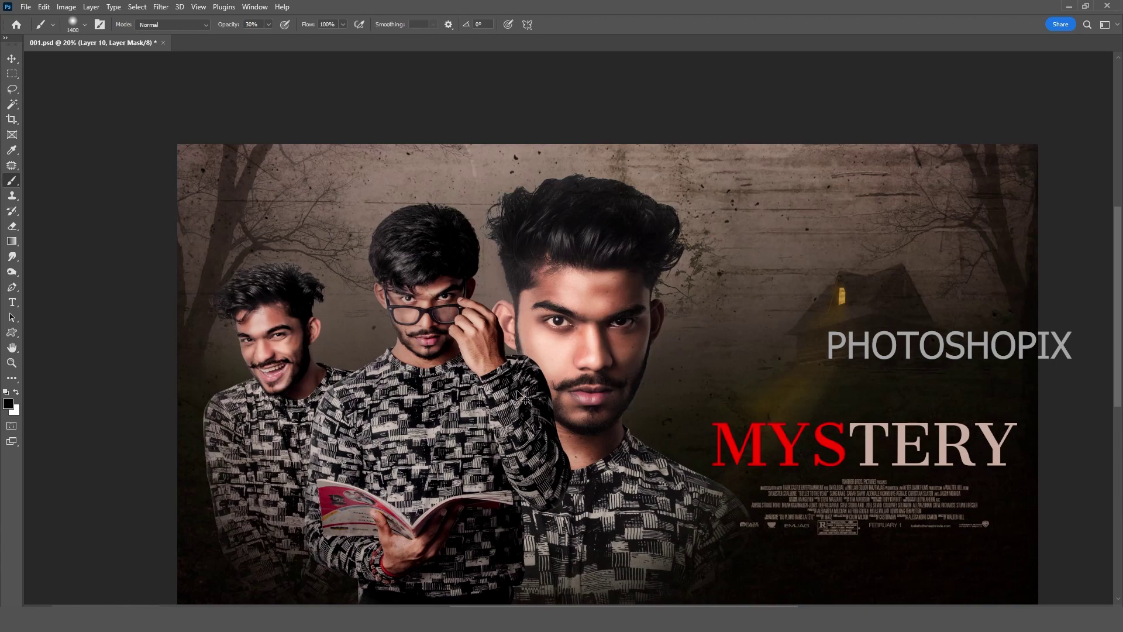
Duplicate the masked texture Layer 10 and delete the layer mask of the duplicate.
key("v")
key("ctrl+minus")
key("F7")
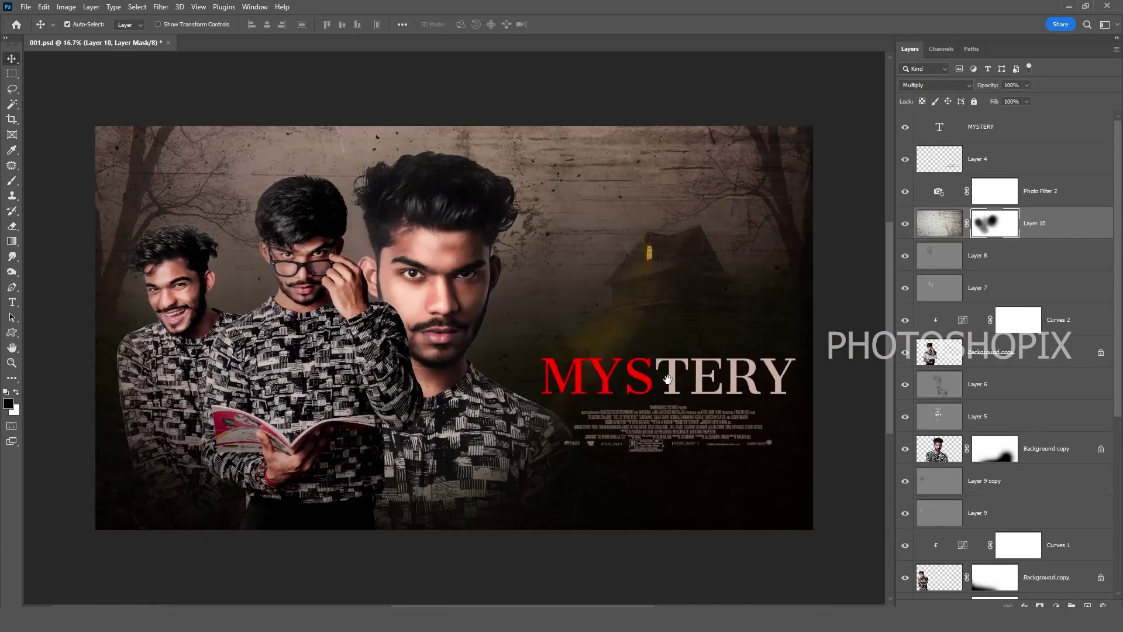
key("ctrl+j")
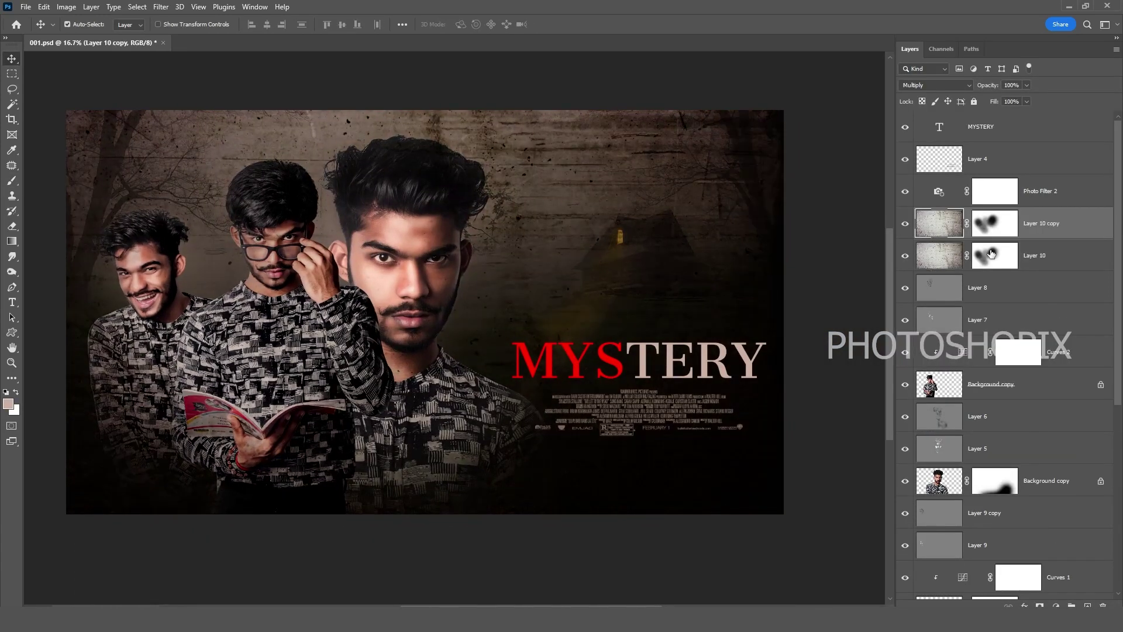
left_click(994, 228)
right_click(994, 228)
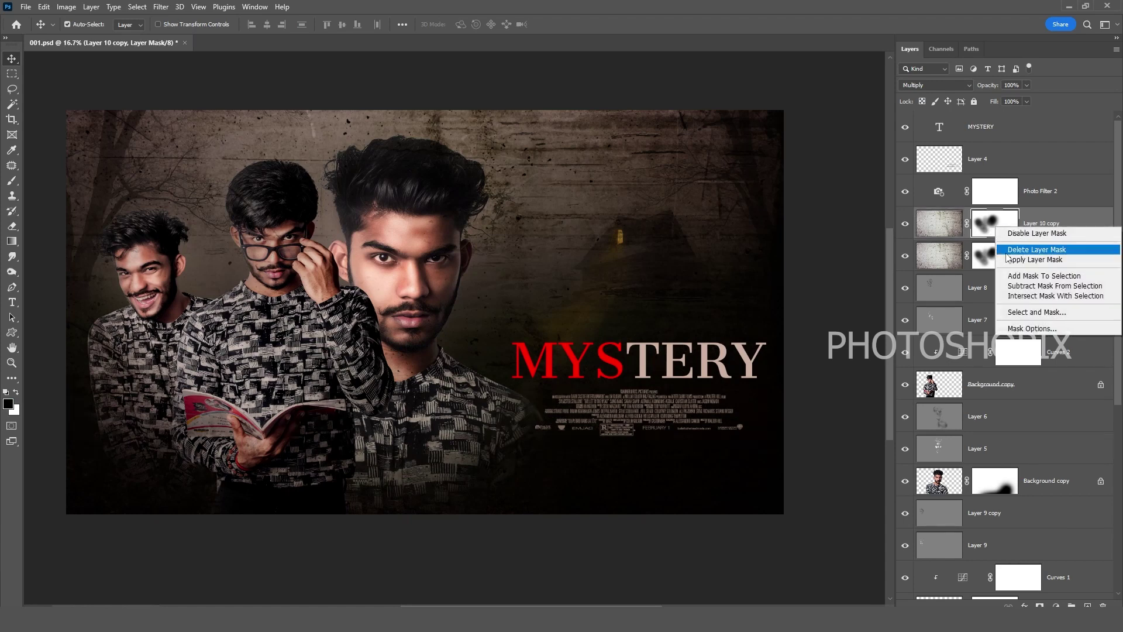
left_click(1009, 252)
left_click_drag(543, 338, 566, 377)
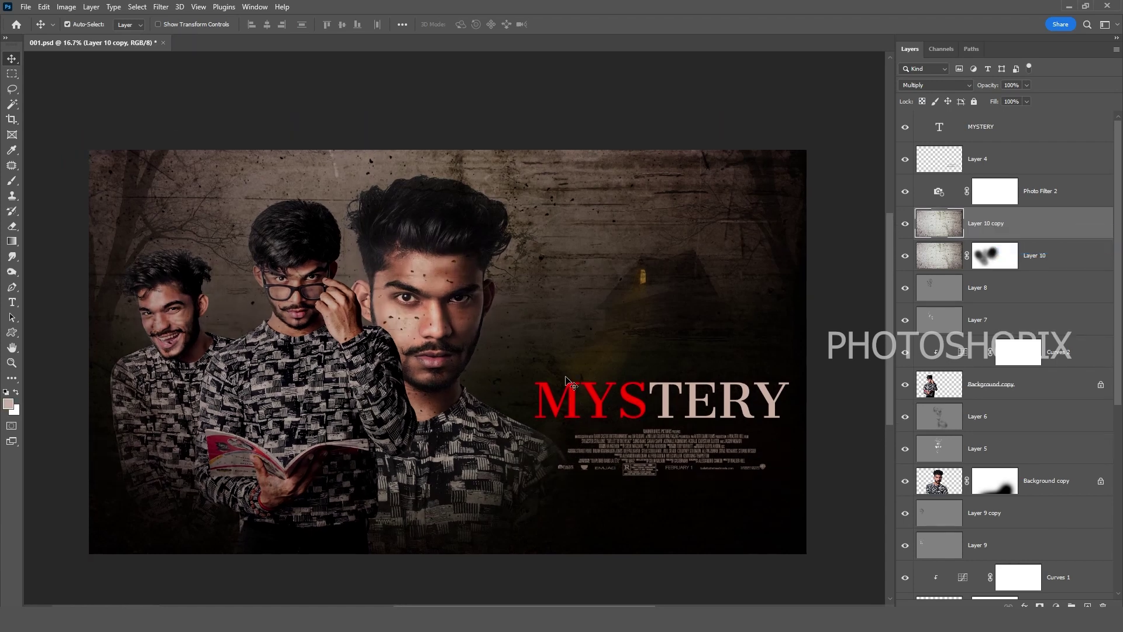
Bring the duplicated texture Layer 10 copy to the front, above the MYSTERY title and the credits.
key("shift+Tab")
key("ctrl+shift+]")
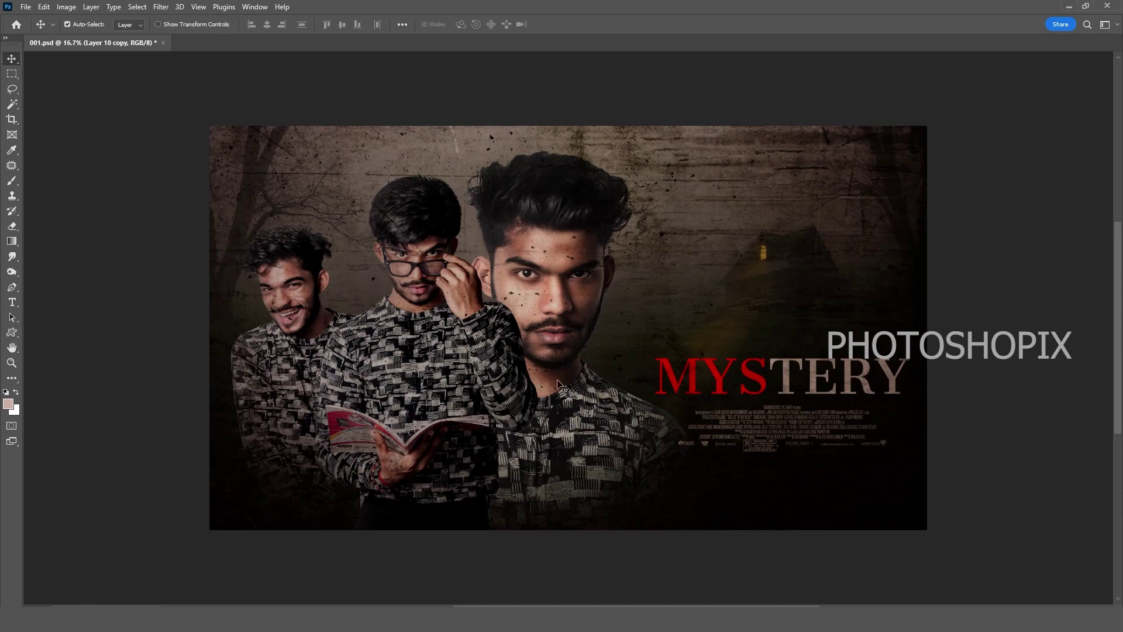
left_click_drag(794, 419, 641, 388)
left_click(652, 364, "ctrl")
left_click(651, 364, "ctrl")
left_click(651, 363, "ctrl")
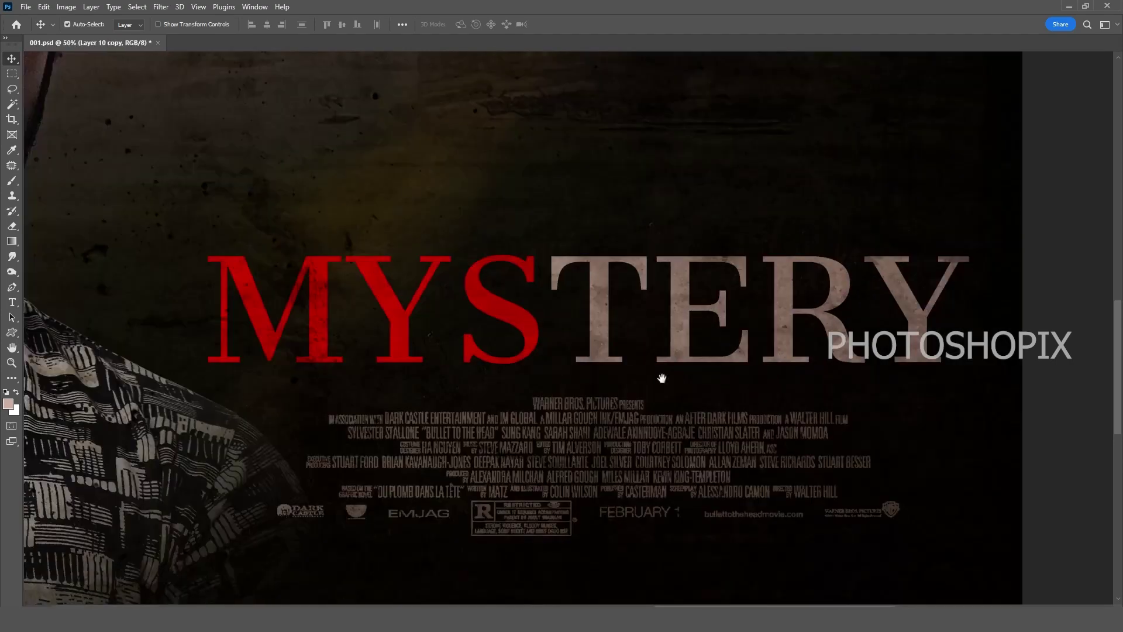
left_click_drag(704, 430, 669, 391)
left_click(665, 378, "alt")
left_click_drag(827, 335, 763, 334)
Add a hide-all mask to Layer 10 copy and reveal the texture over the MYSTERY title and credits with a white 1500 px brush.
key("alt+l")
key("m")
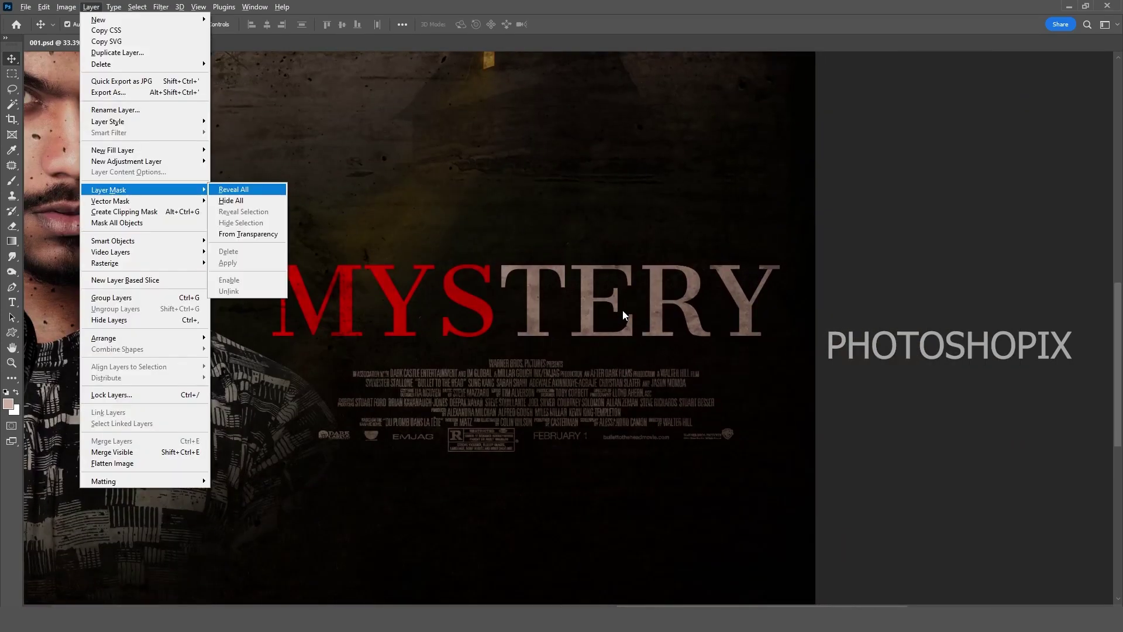
key("h")
key("x")
key("b")
key("]")
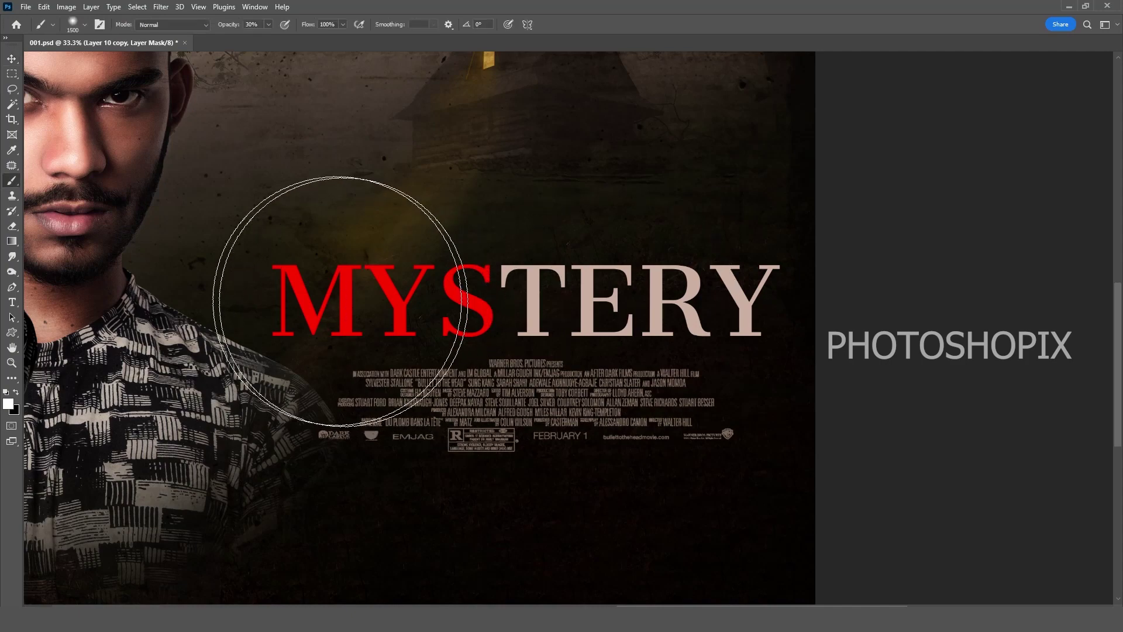
mouse_move(345, 301)
left_mouse_down()
mouse_move(522, 313)
mouse_move(438, 313)
mouse_move(615, 289)
mouse_move(737, 316)
mouse_move(724, 270)
left_mouse_up()
left_click_drag(645, 279, 691, 298)
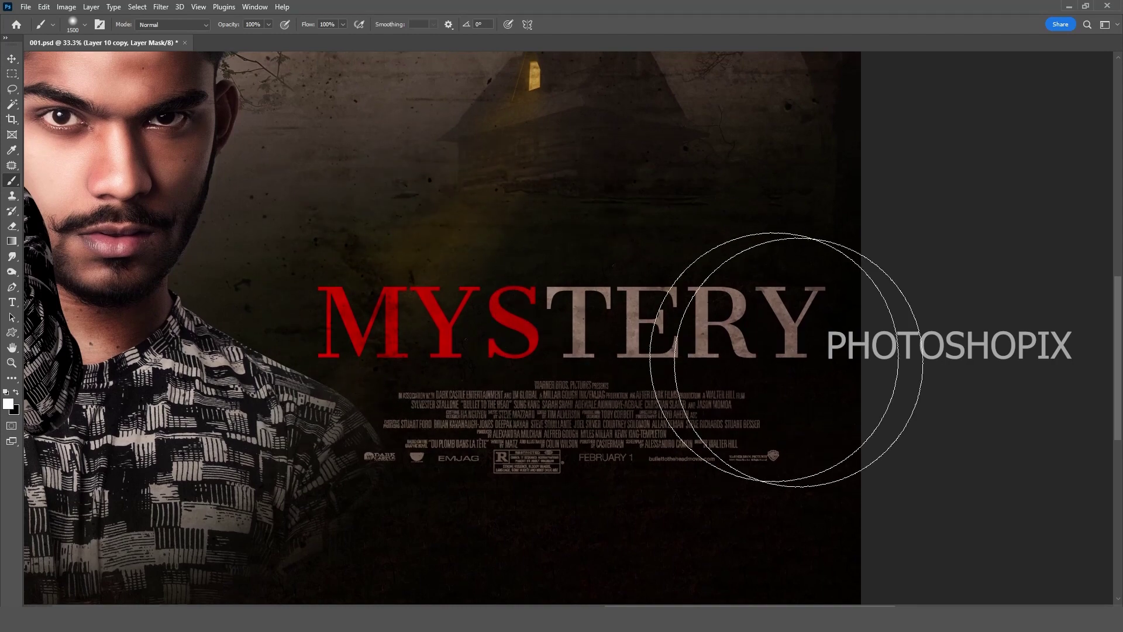
left_click_drag(823, 347, 812, 337)
Paint black on Layer 10 copy's mask around the credits with a 900 px brush at 100% opacity.
key("x")
key("[")
key("[")
key("[")
key("[")
key("[")
key("[")
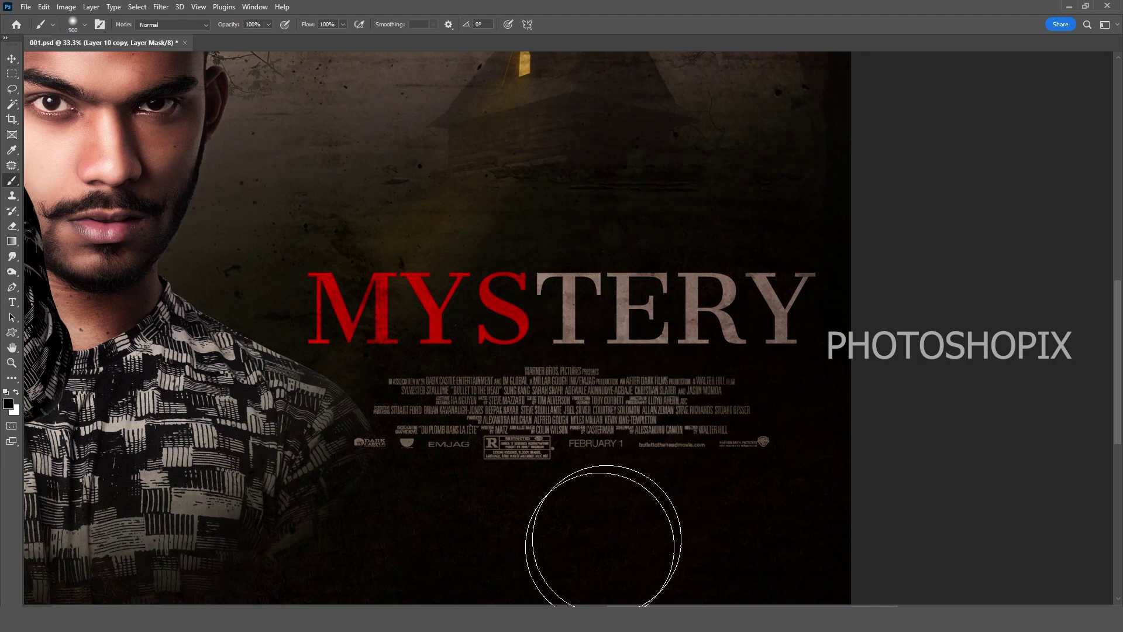
left_click_drag(670, 510, 653, 484)
Duplicate the texture Layer 10 copy and delete the layer mask of the new duplicate.
left_click(707, 385, "alt")
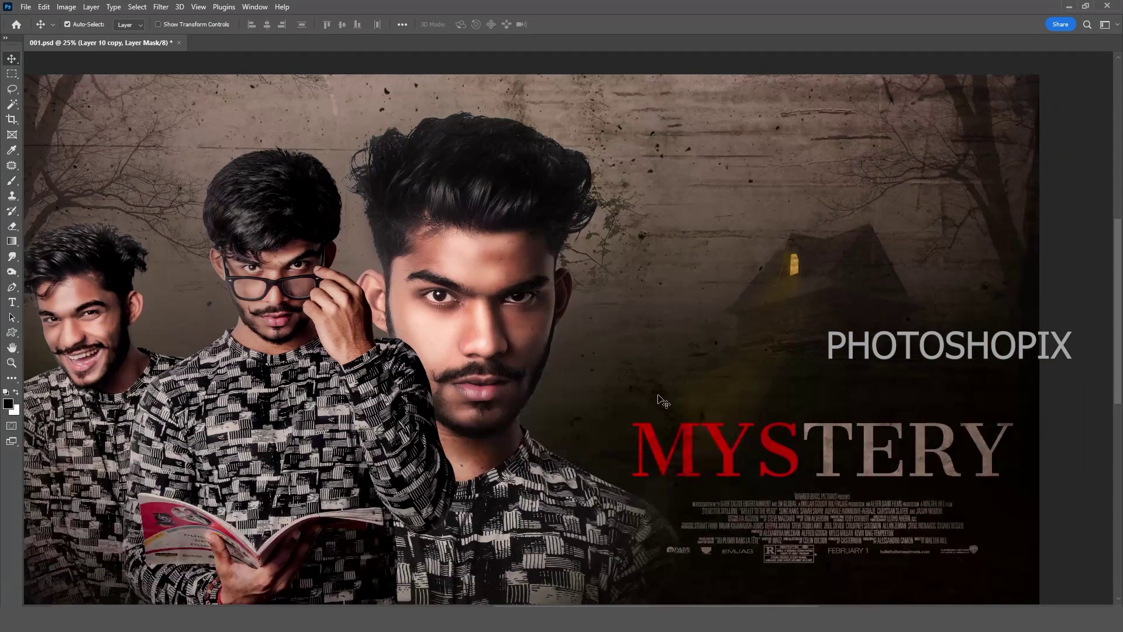
key("ctrl+0")
left_click(566, 306, "ctrl")
left_click(566, 306, "ctrl")
left_click(566, 305, "ctrl")
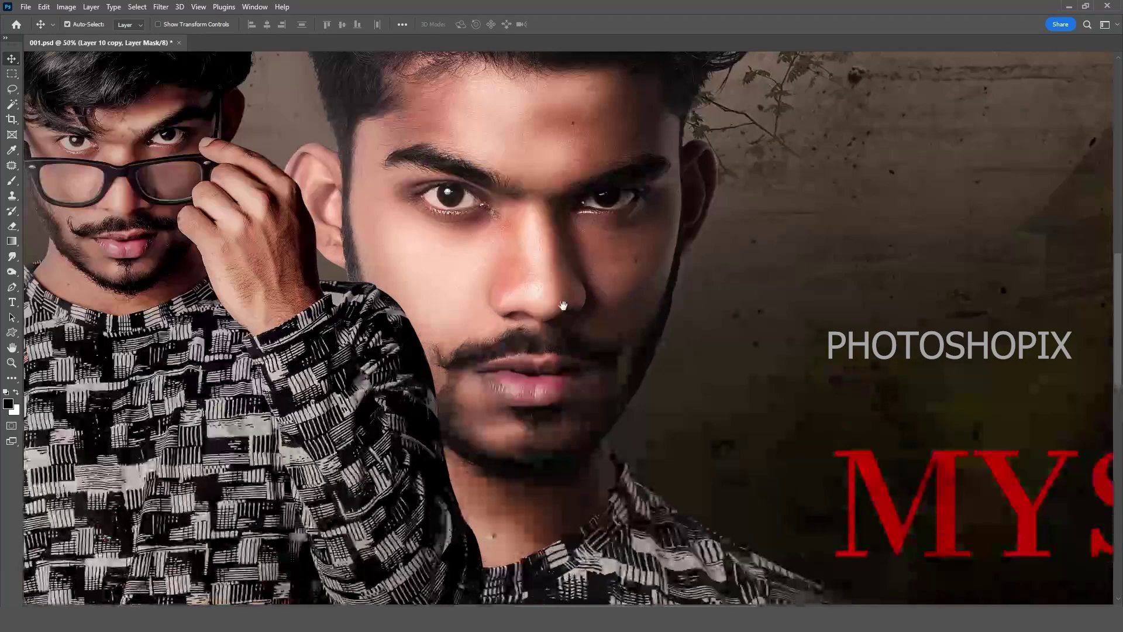
left_click_drag(566, 305, 514, 354)
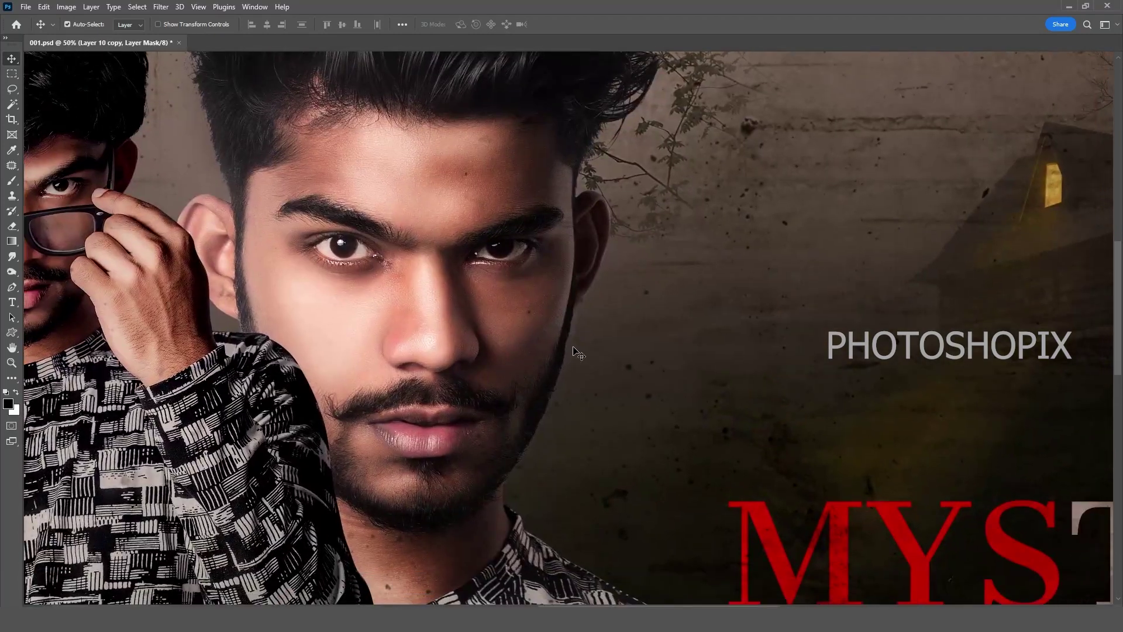
key("F7")
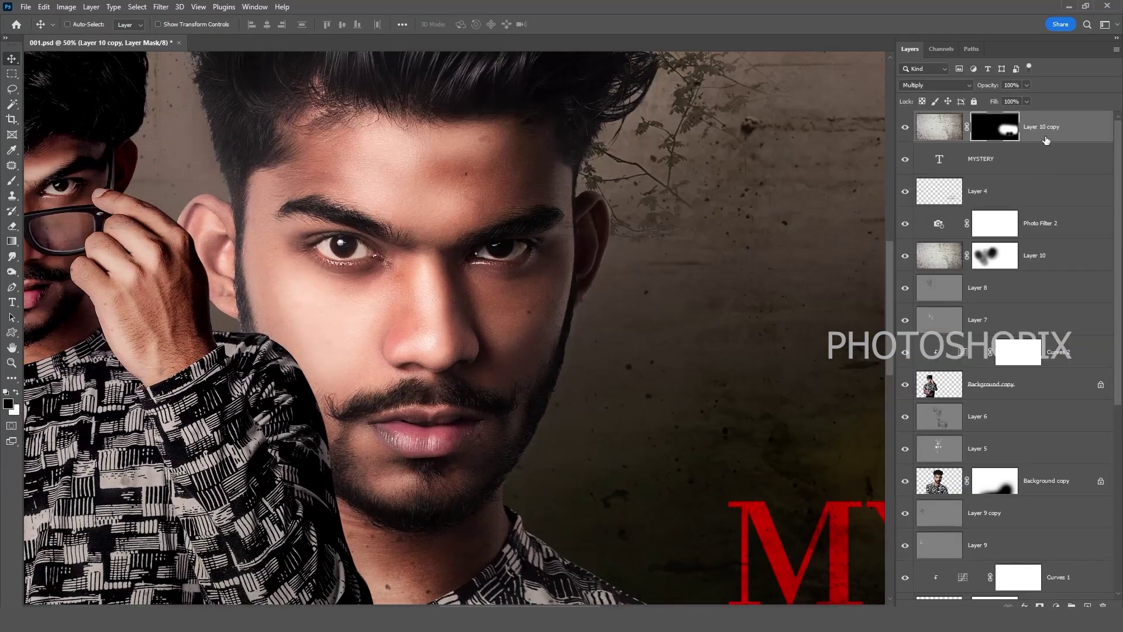
key("ctrl+j")
right_click(996, 128)
left_click(1024, 152)
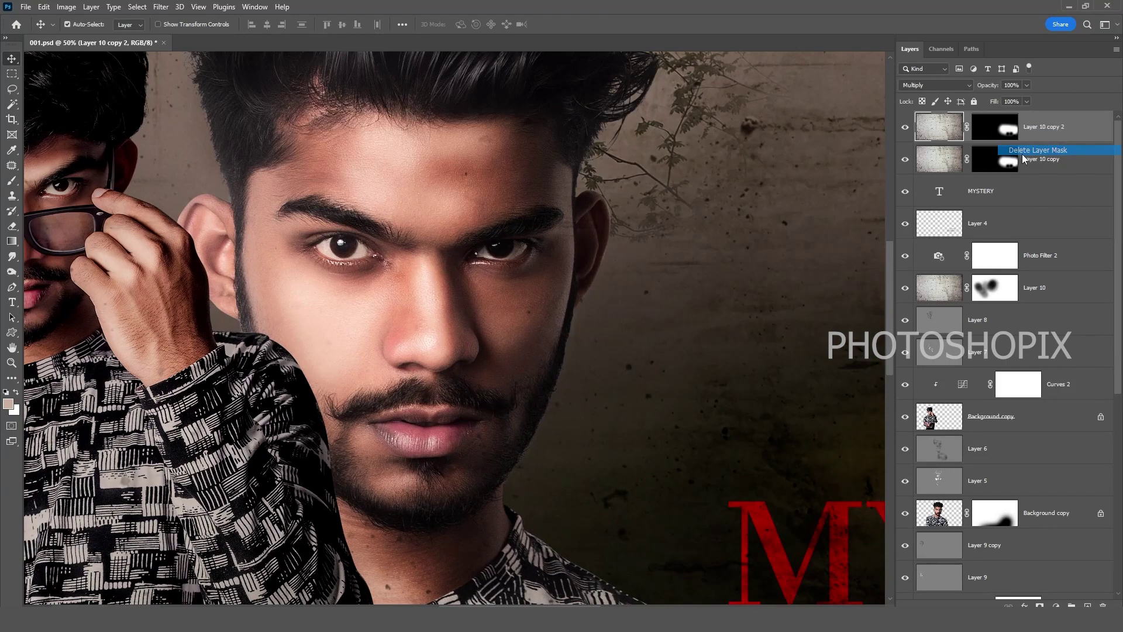
left_click_drag(484, 253, 505, 306)
Add a layer mask to Layer 10 copy 2 and fill it with black to hide the whole texture.
key("F7")
left_click_drag(578, 293, 575, 248)
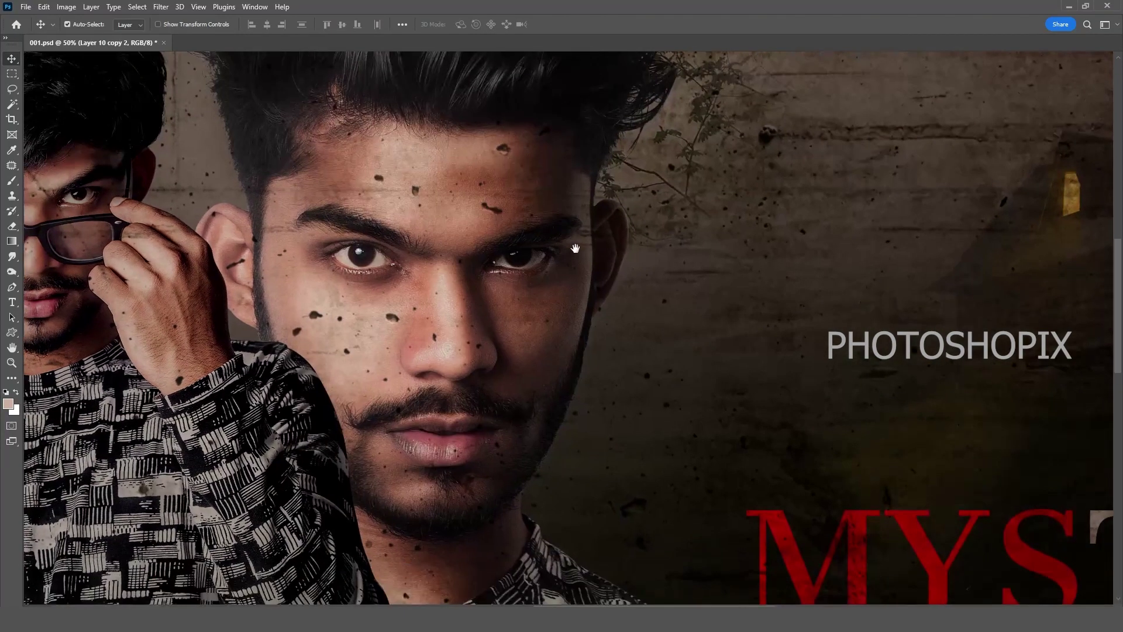
key("alt+l")
key("m")
key("r")
key("b")
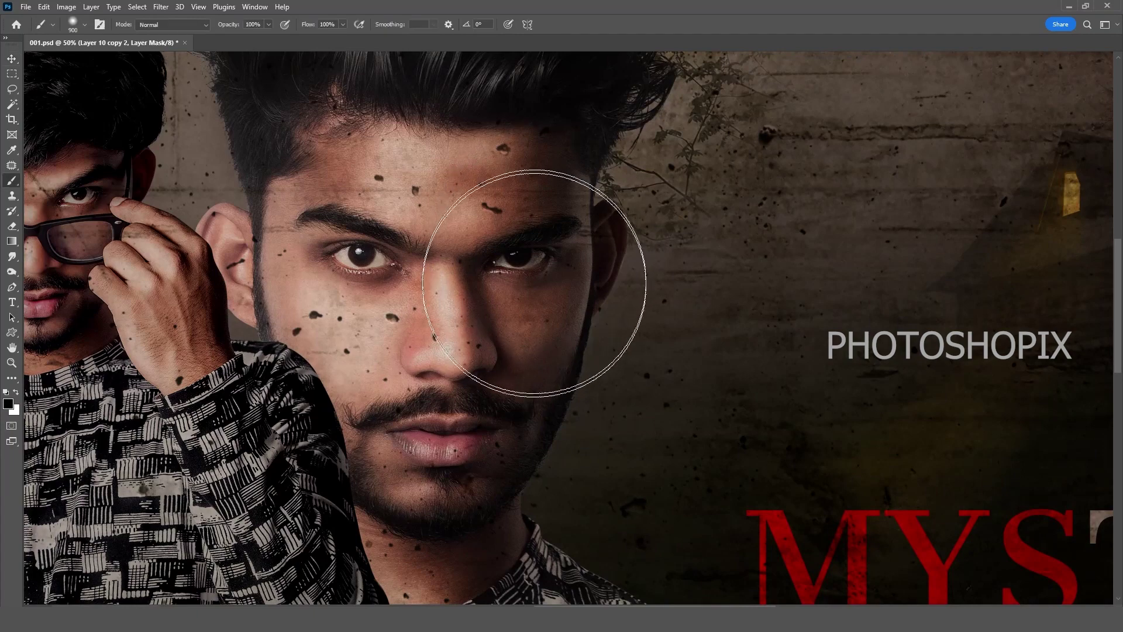
key("v")
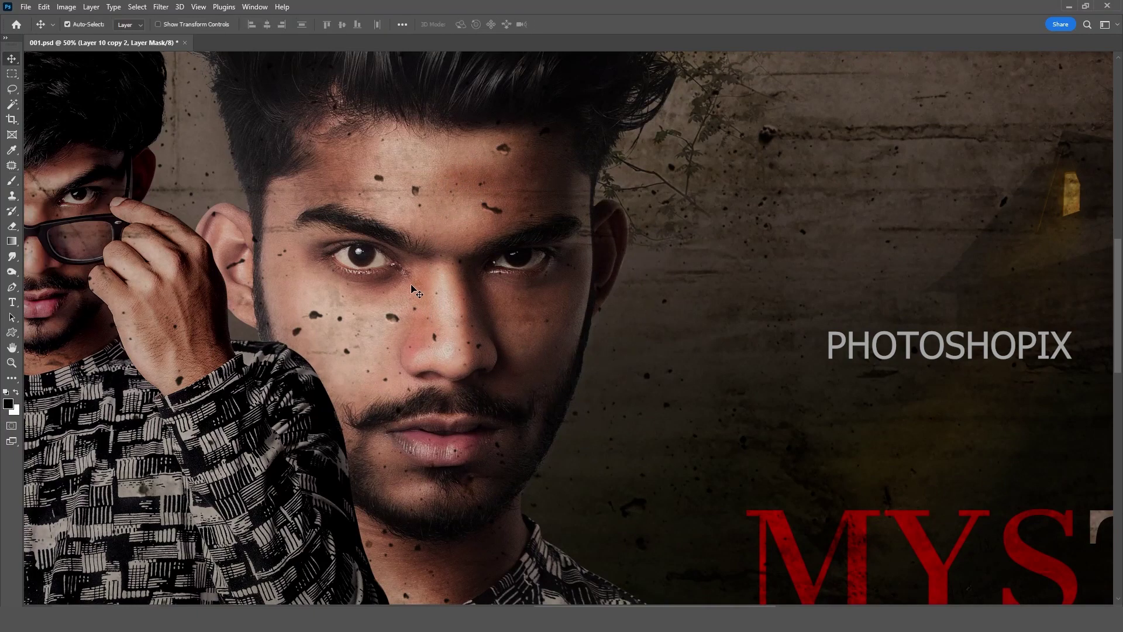
key("x")
key("alt+BackSpace")
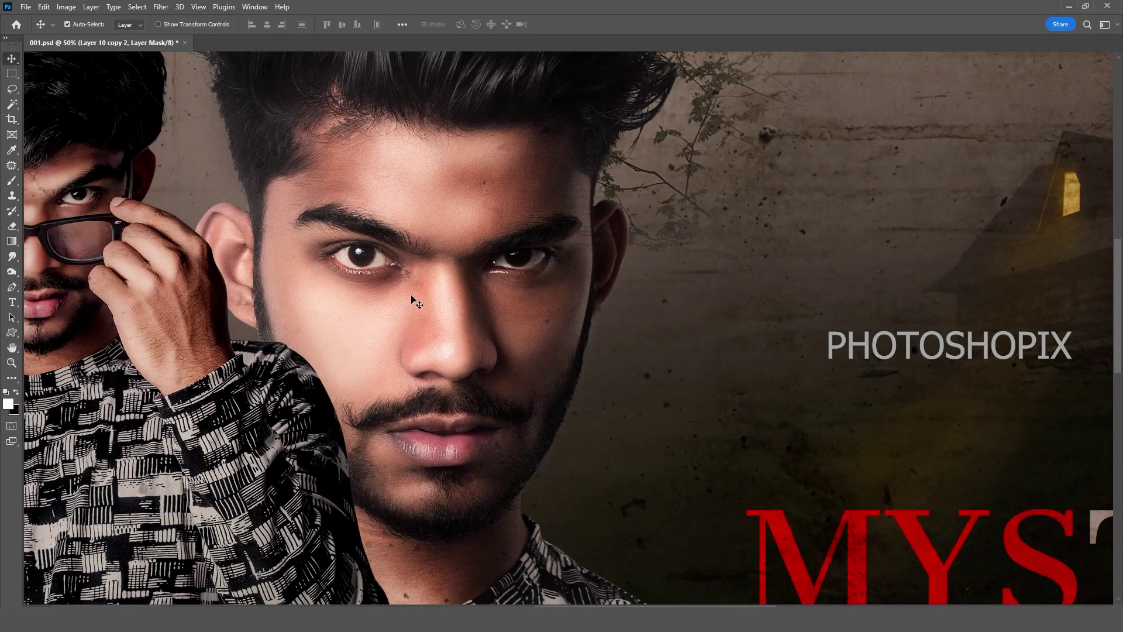
Paint patches of texture back in on Layer 10 copy 2's mask with a soft white 600 px brush at 30% opacity.
key("b")
key("[")
key("[")
key("[")
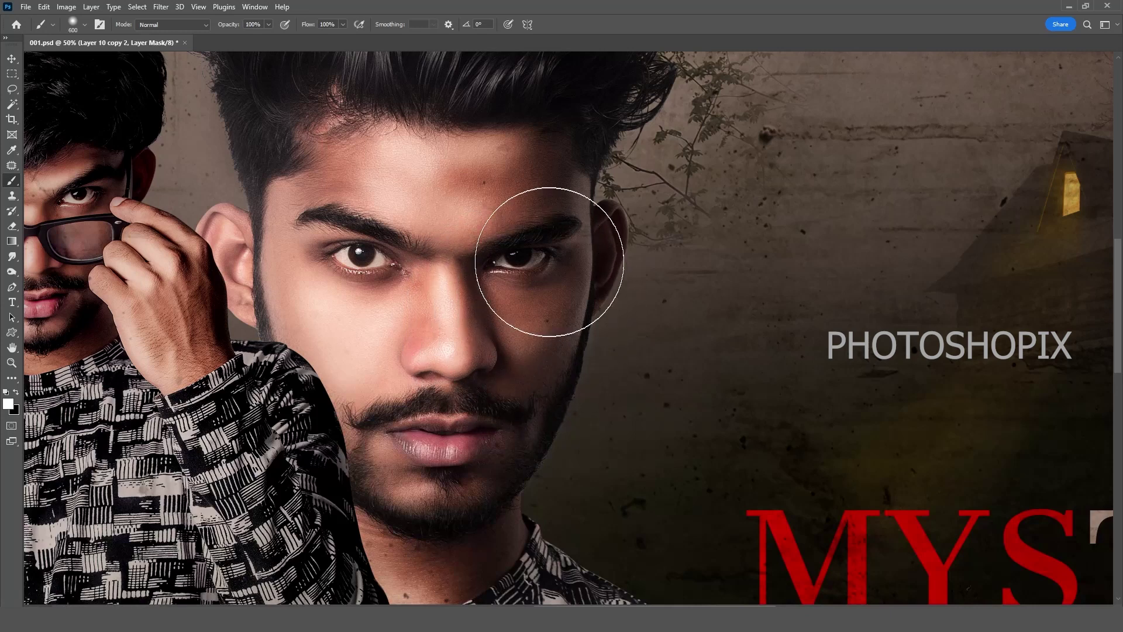
key("3")
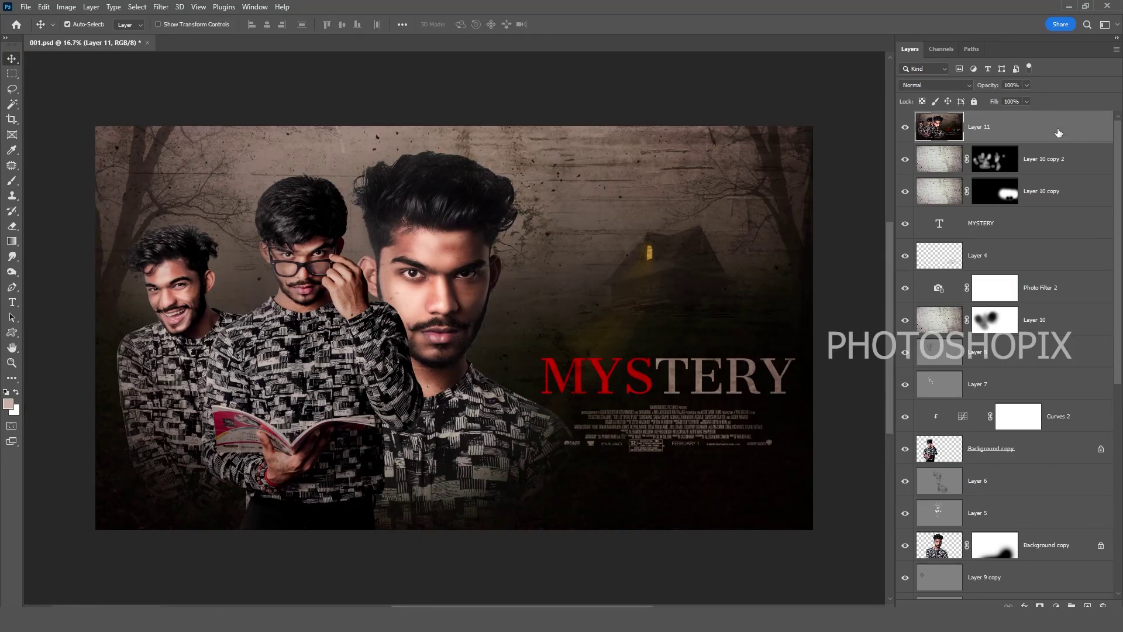
Convert the merged Layer 11 to a smart object and open it in the Camera Raw Filter.
right_click(1059, 133)
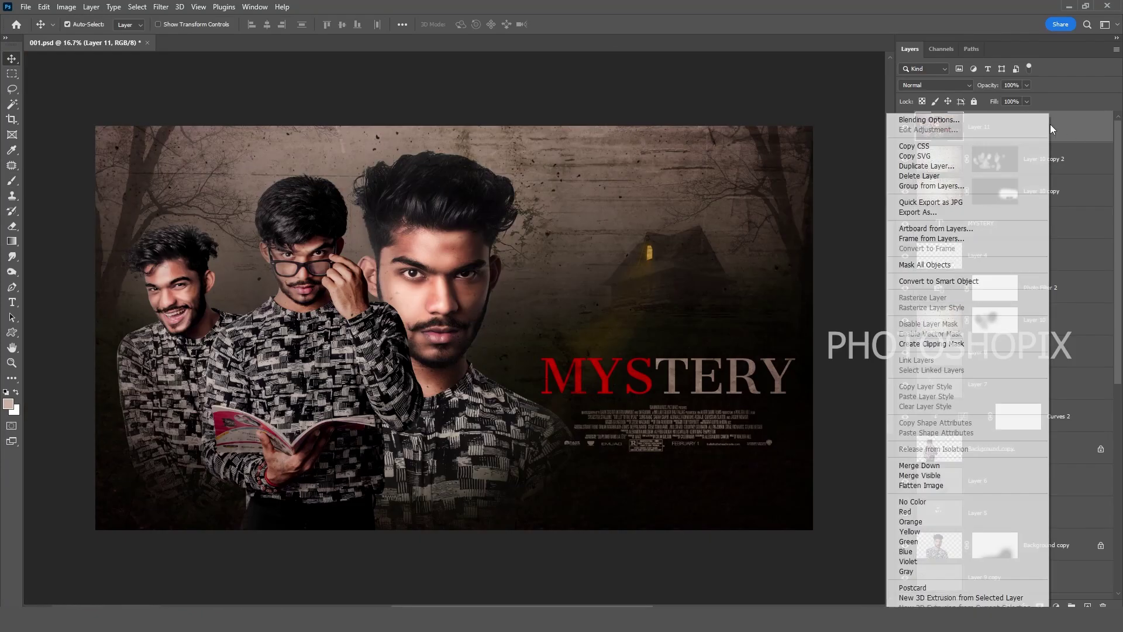
left_click(960, 281)
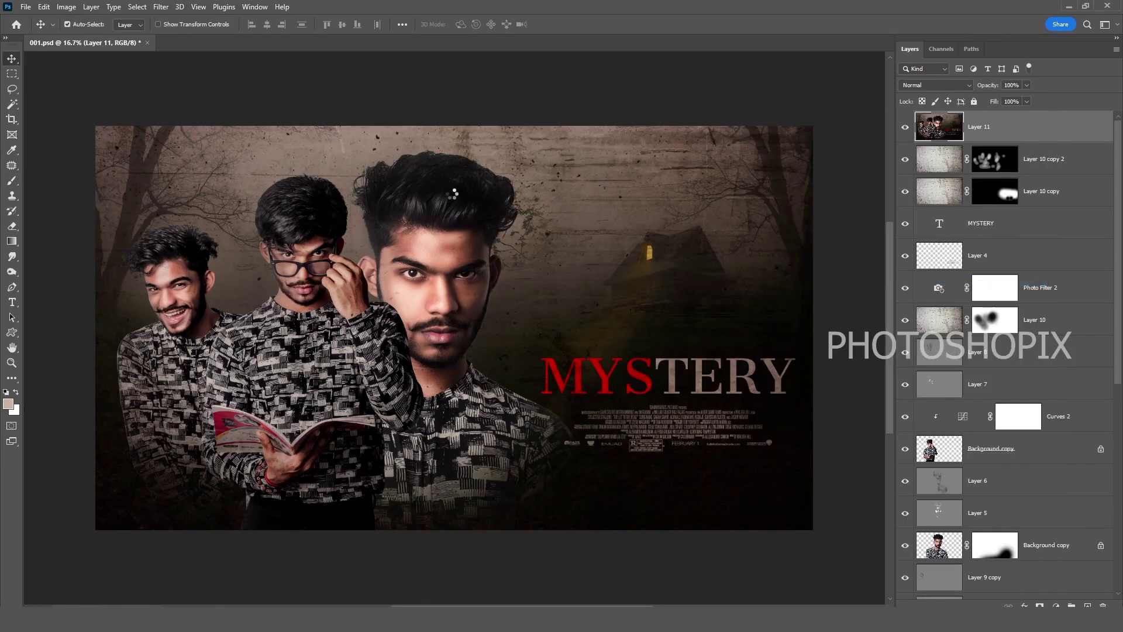
key("shift+Tab")
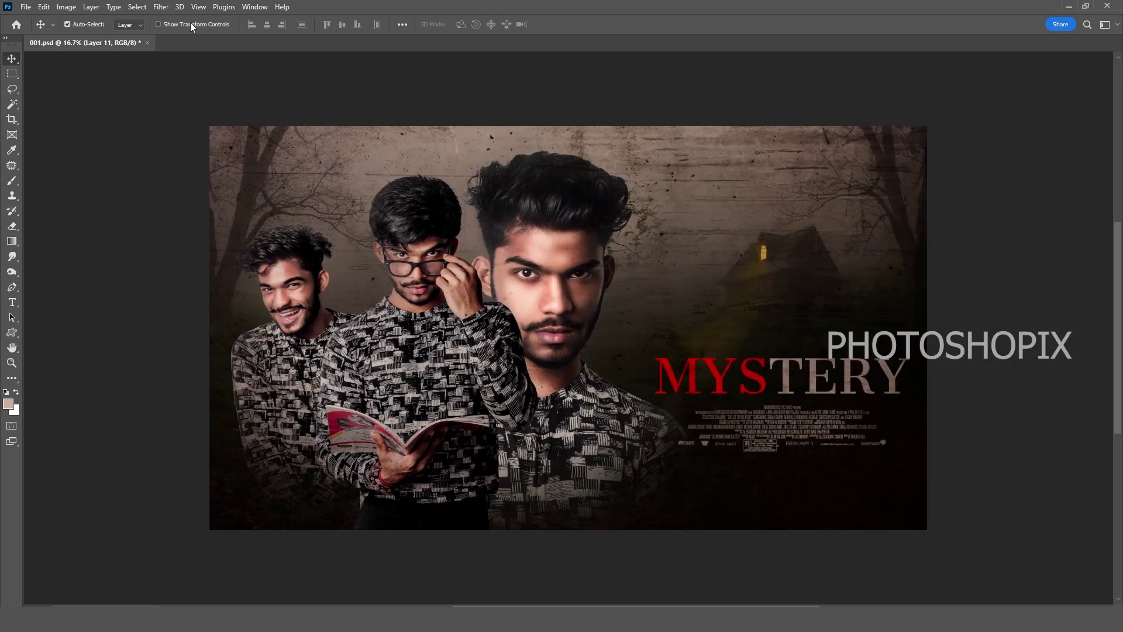
left_click(160, 7)
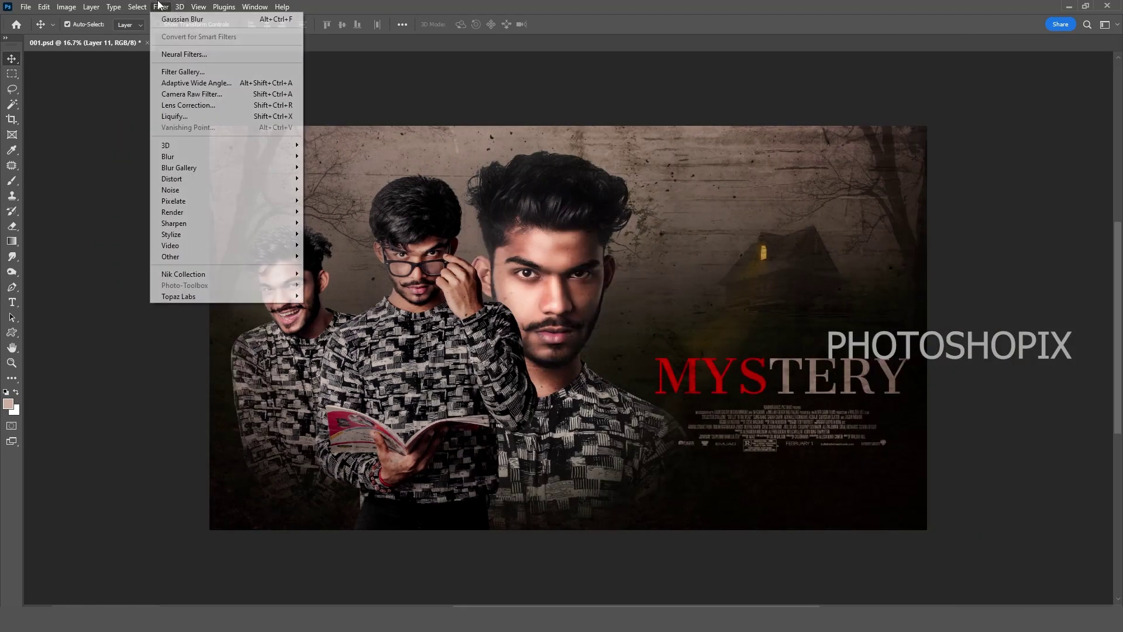
left_click(192, 93)
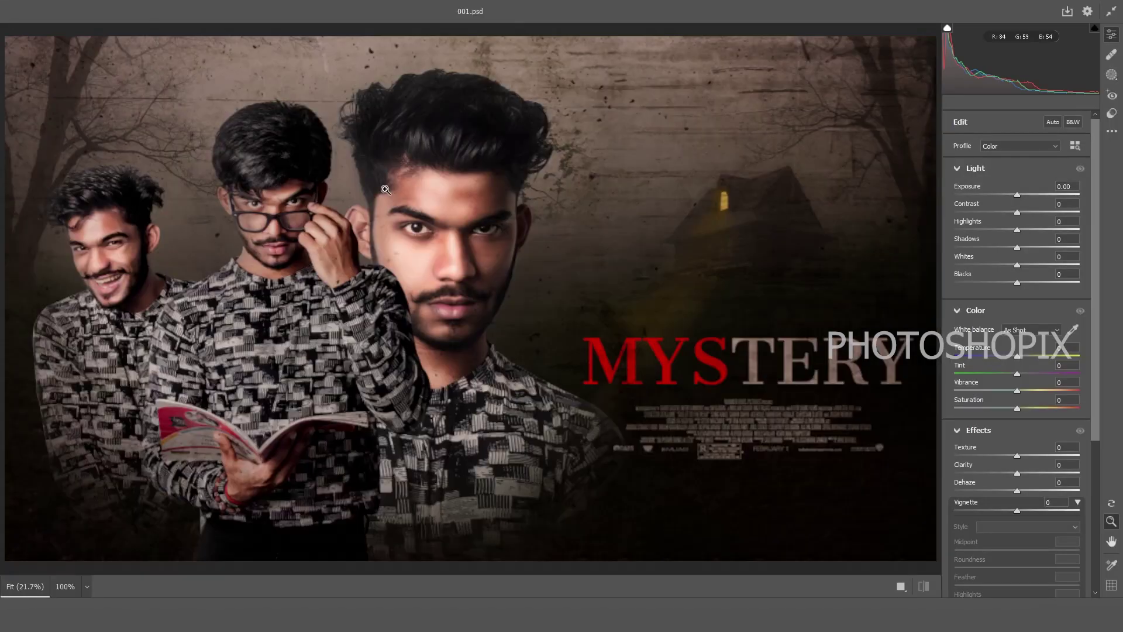
Set the Light adjustments to Contrast +18, Highlights -5, Shadows +17, Whites +14 and Blacks +7.
scroll(344, 236, "up", 1)
left_click_drag(457, 262, 540, 275)
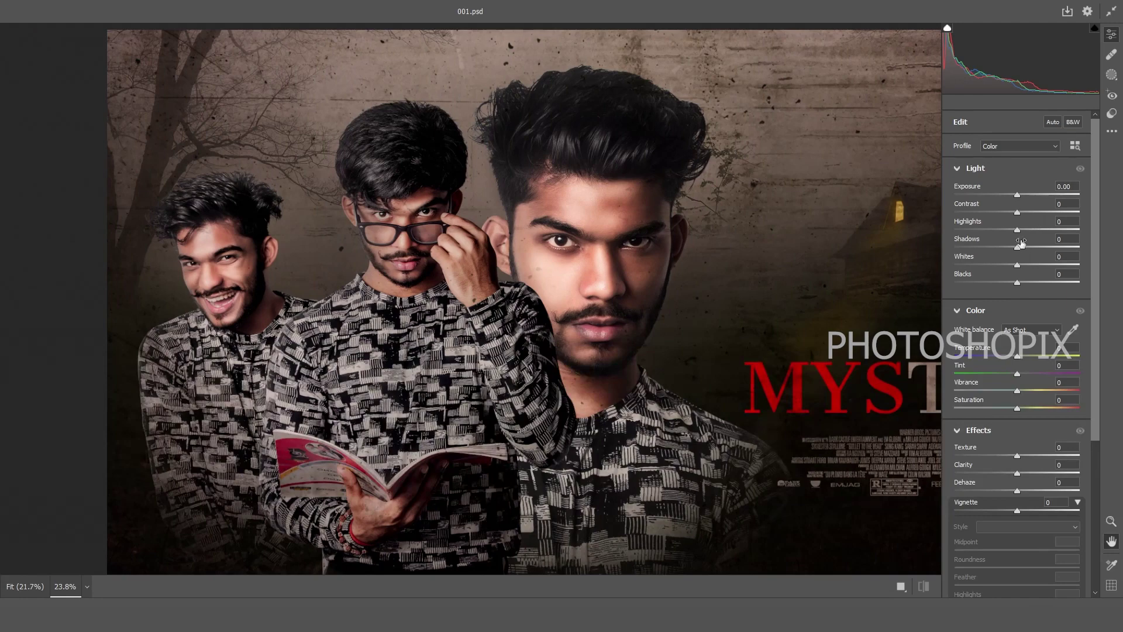
left_click_drag(1018, 213, 1025, 265)
left_click(1034, 266)
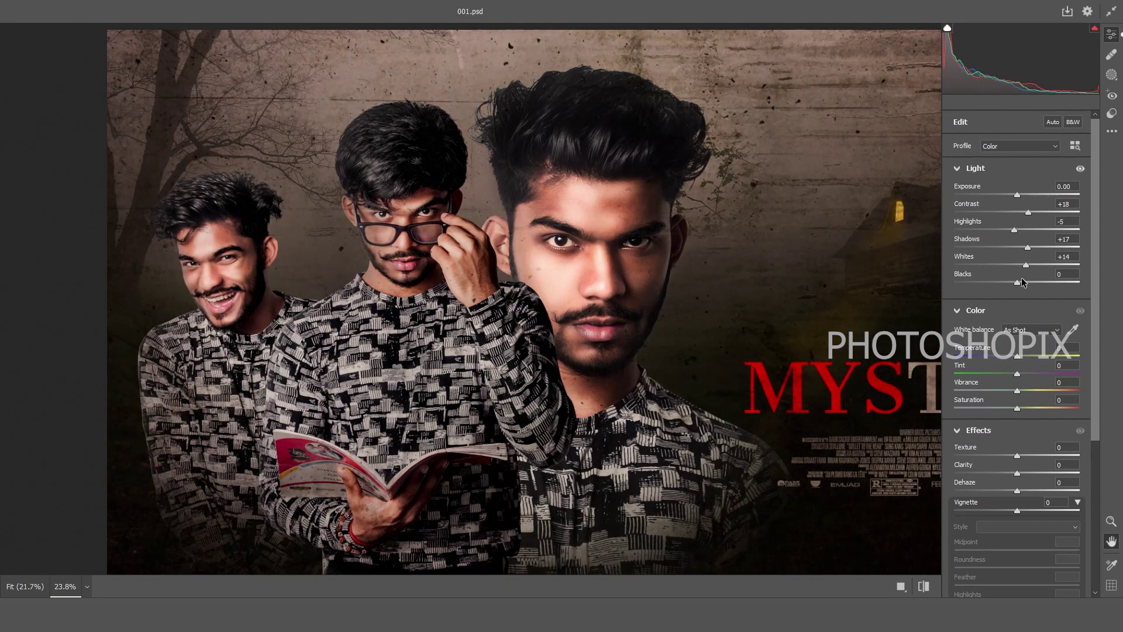
left_click(1021, 282)
Fine-tune the white balance temperature and set Vibrance to -14.
left_click_drag(1019, 358, 1010, 358)
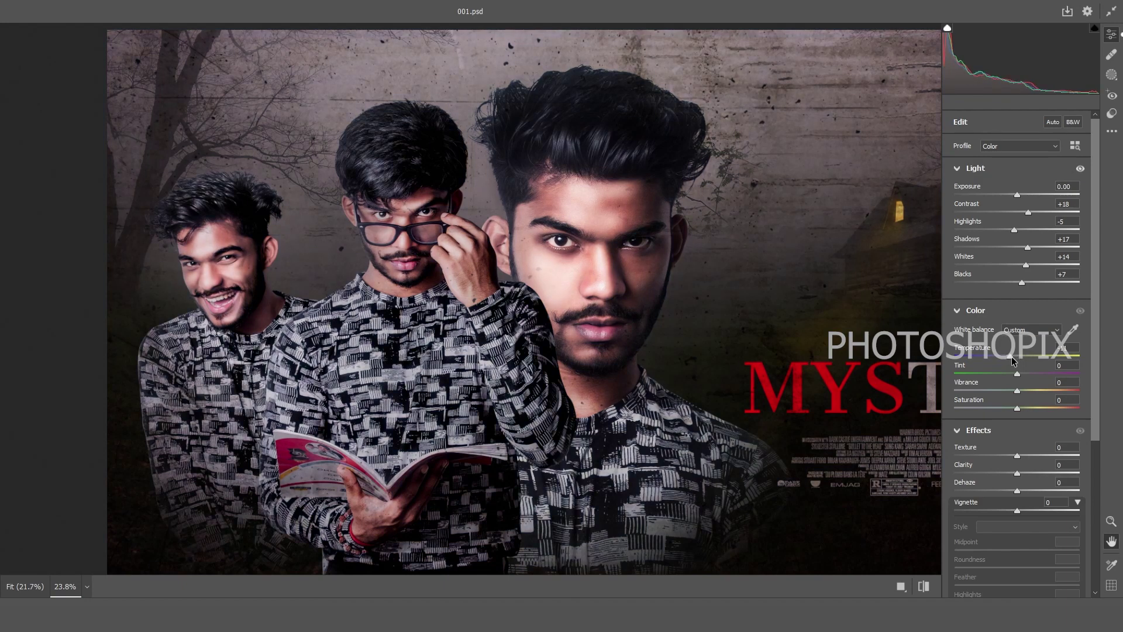
left_click_drag(1013, 358, 1010, 393)
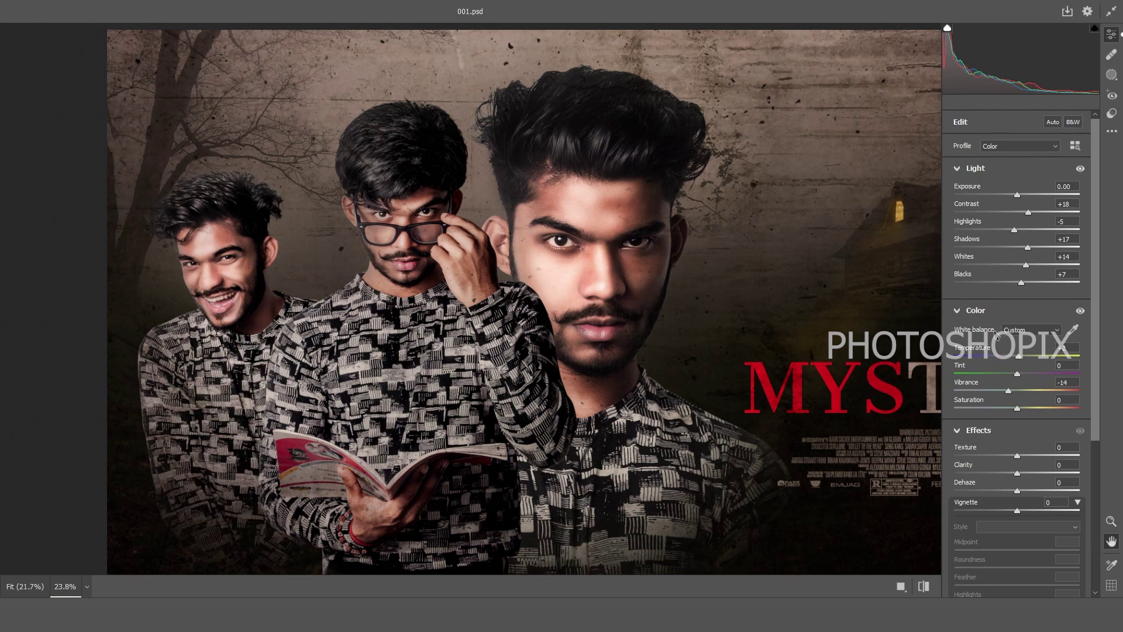
left_click(965, 314)
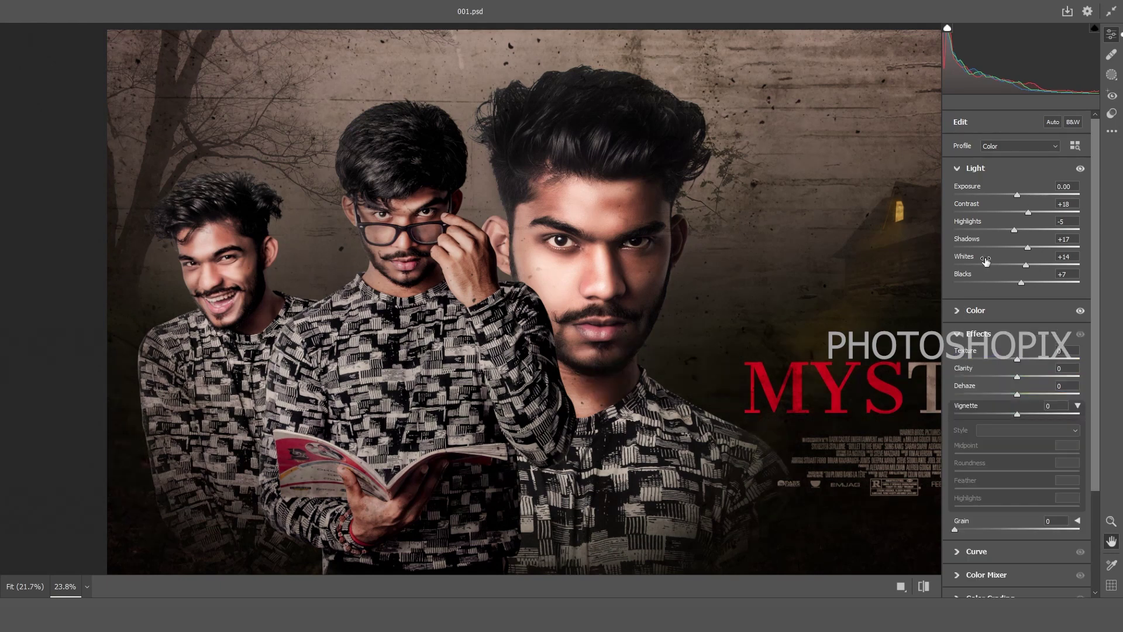
Set the Effects adjustments to Texture +3, Clarity +19, Dehaze +7 and Vignette -13.
left_click(962, 168)
left_click(966, 218)
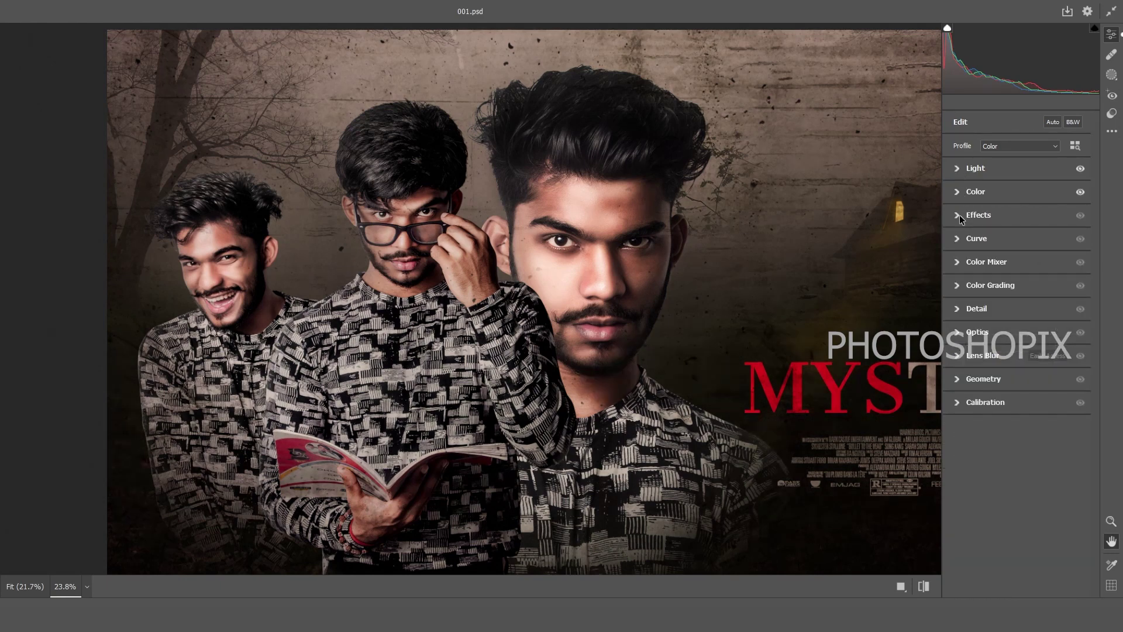
left_click(966, 218)
left_click_drag(1019, 241, 1028, 242)
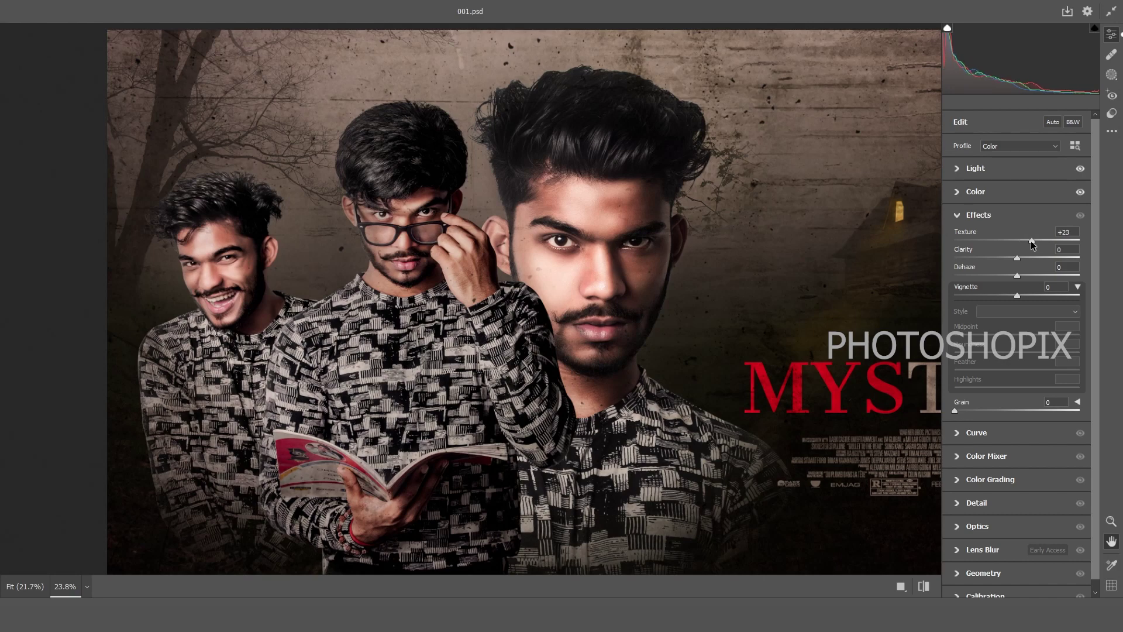
left_click_drag(1031, 242, 1019, 241)
mouse_move(1018, 258)
left_mouse_down()
mouse_move(1039, 258)
mouse_move(1029, 258)
left_mouse_up()
left_click_drag(1017, 275, 1009, 295)
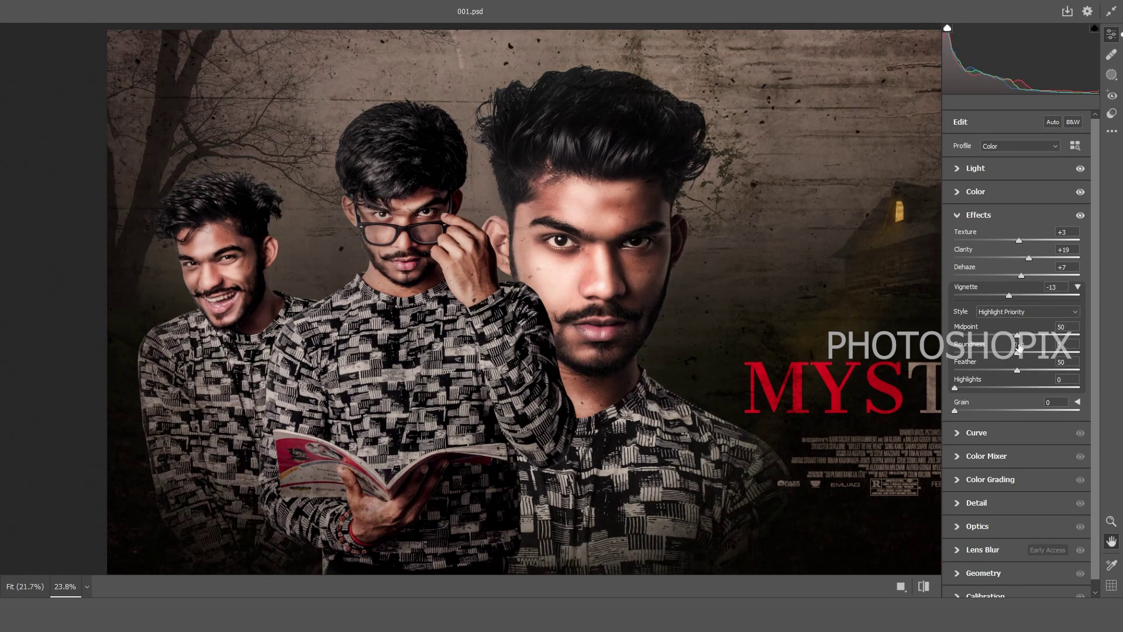
Sharpen the image's details with Sharpening 54 and Masking 43.
key("ctrl+alt+0")
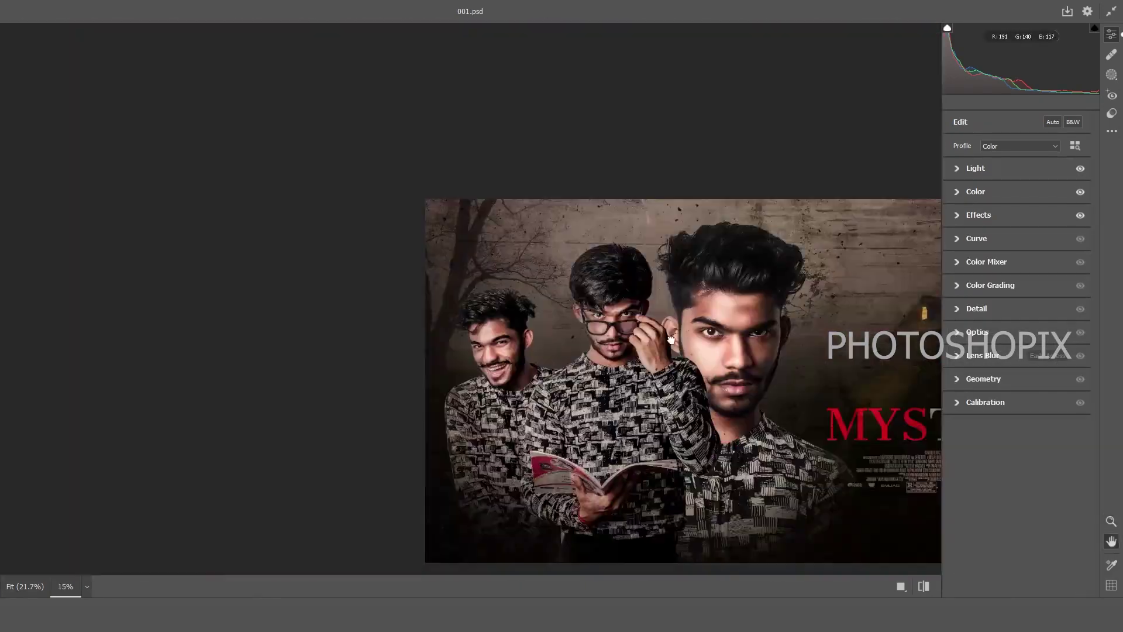
left_click(976, 310)
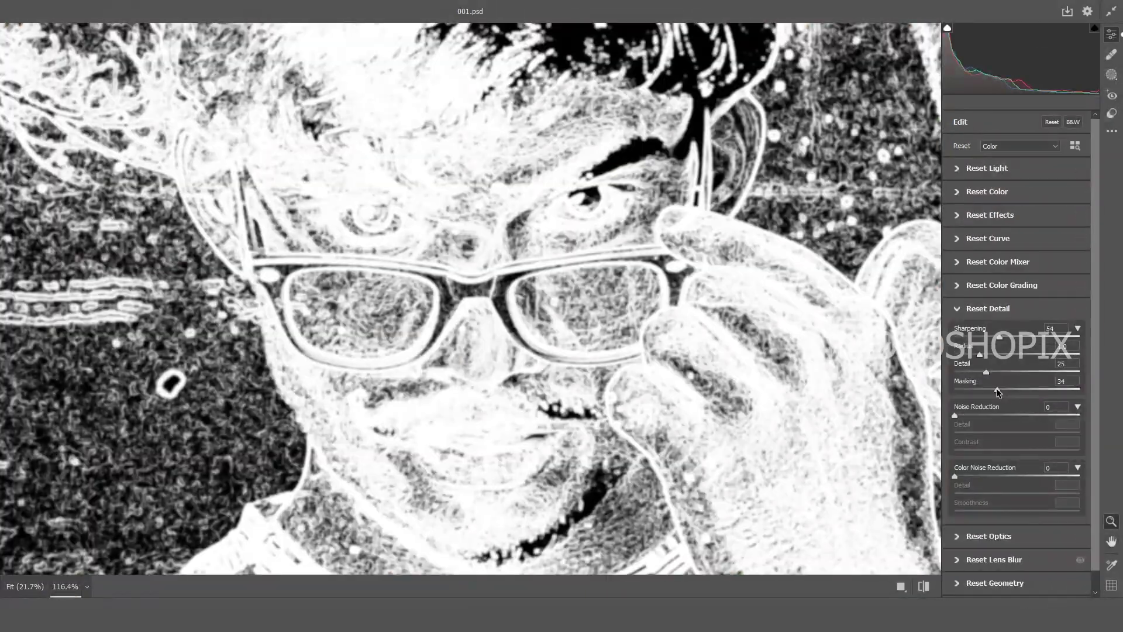
left_click_drag(1007, 389, 989, 357)
scroll(682, 412, "down", 5)
left_click_drag(872, 462, 741, 408)
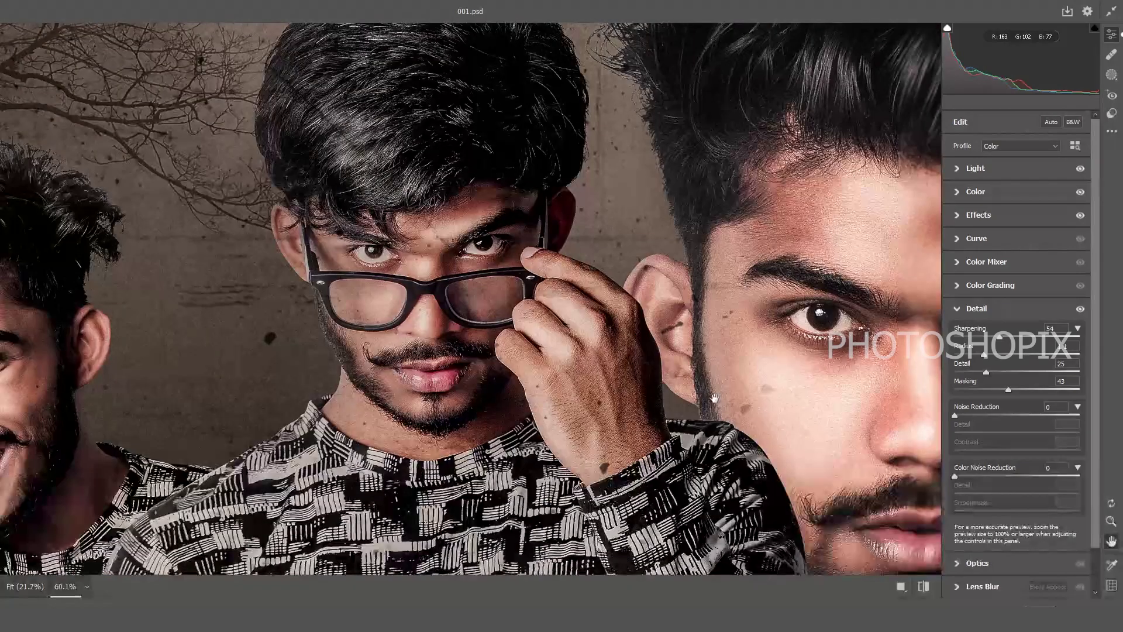
Check the graded poster as a whole and apply the Camera Raw adjustments to Layer 11.
scroll(708, 389, "down", 5)
scroll(764, 408, "up", 3)
scroll(768, 395, "down", 3)
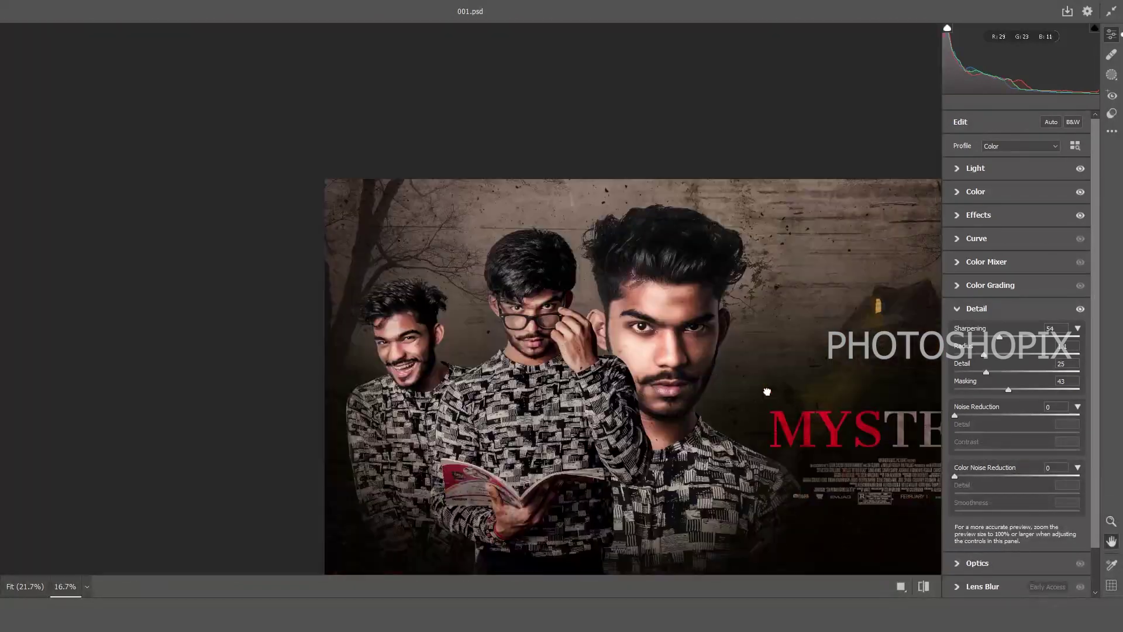
scroll(767, 392, "down", 2)
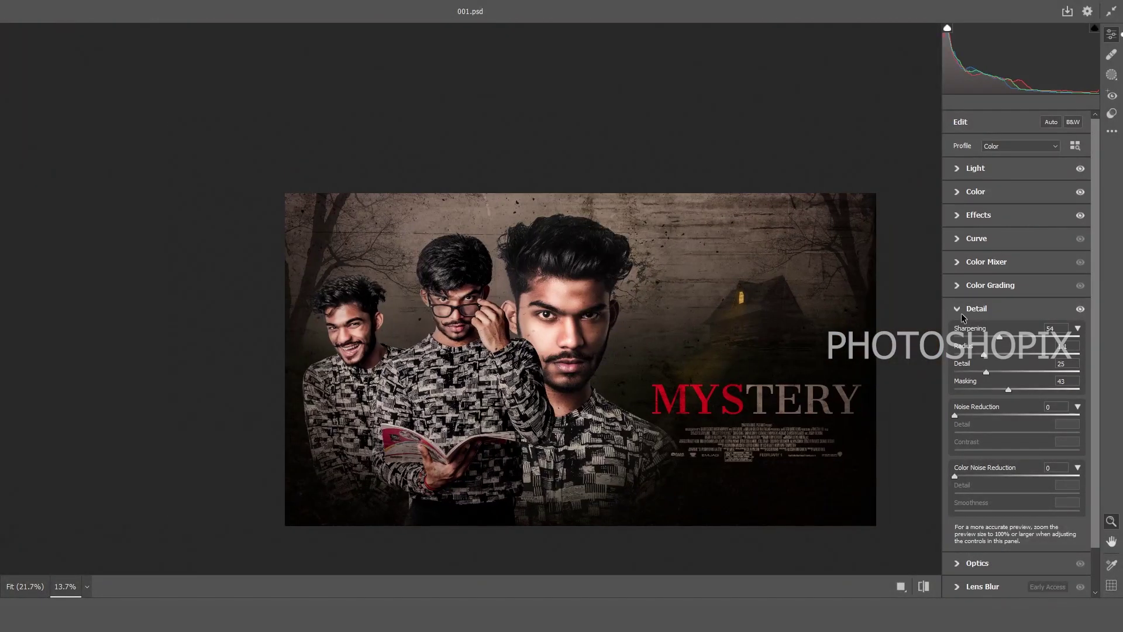
left_click(962, 316)
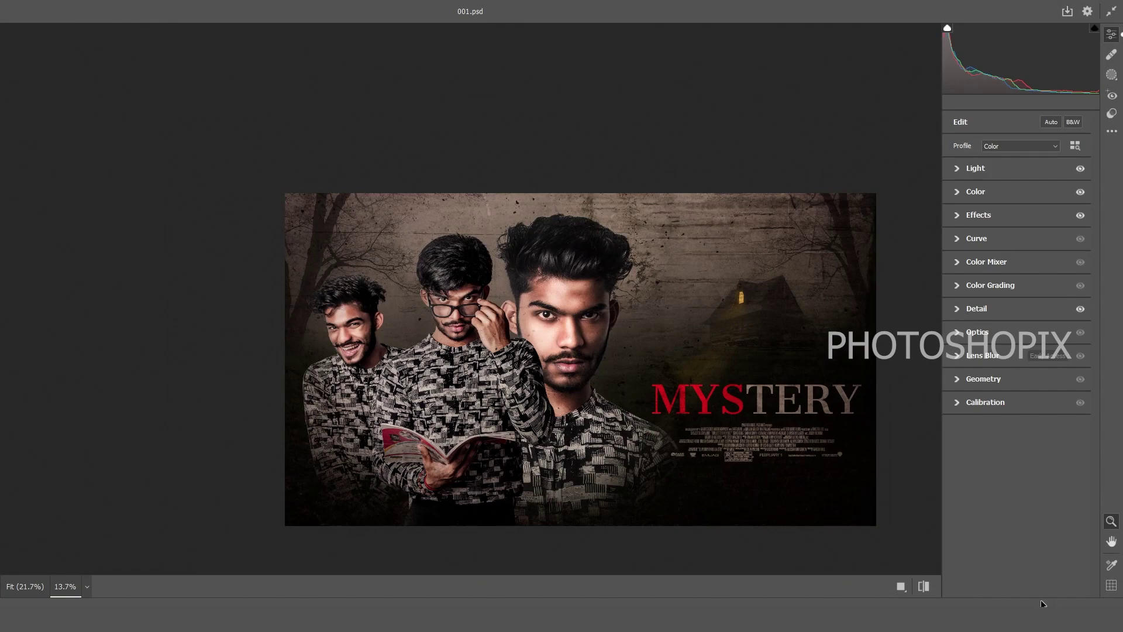
key("Return")
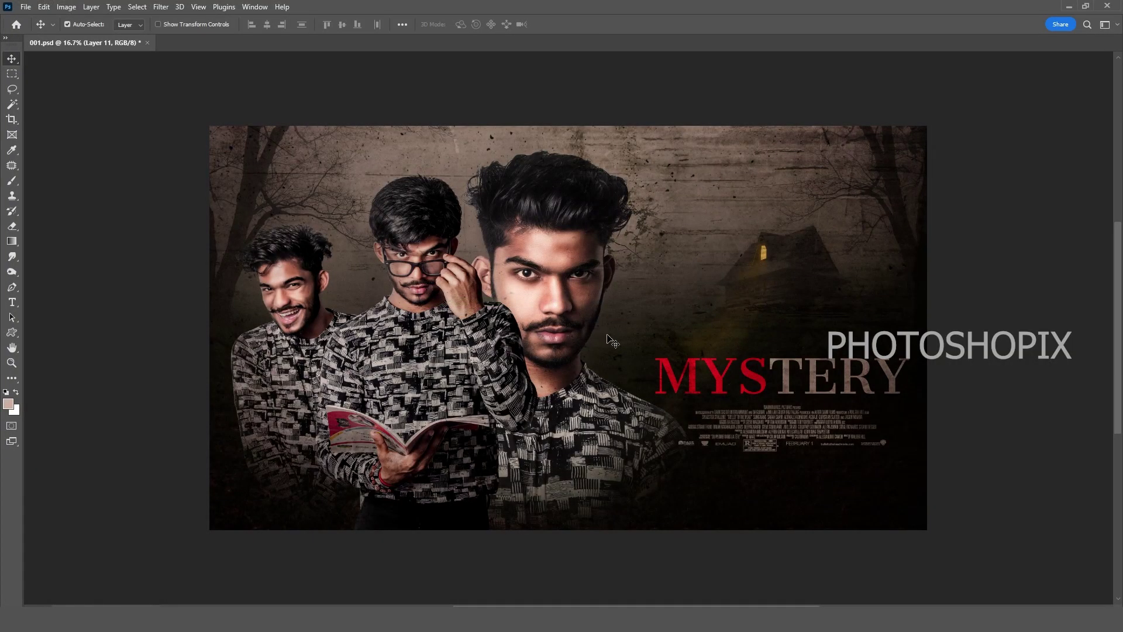
Display the finished poster in full-screen mode without the interface, enlarged to fill the screen, to examine it.
key("ctrl+0")
key("ctrl+minus")
left_click_drag(561, 403, 561, 403)
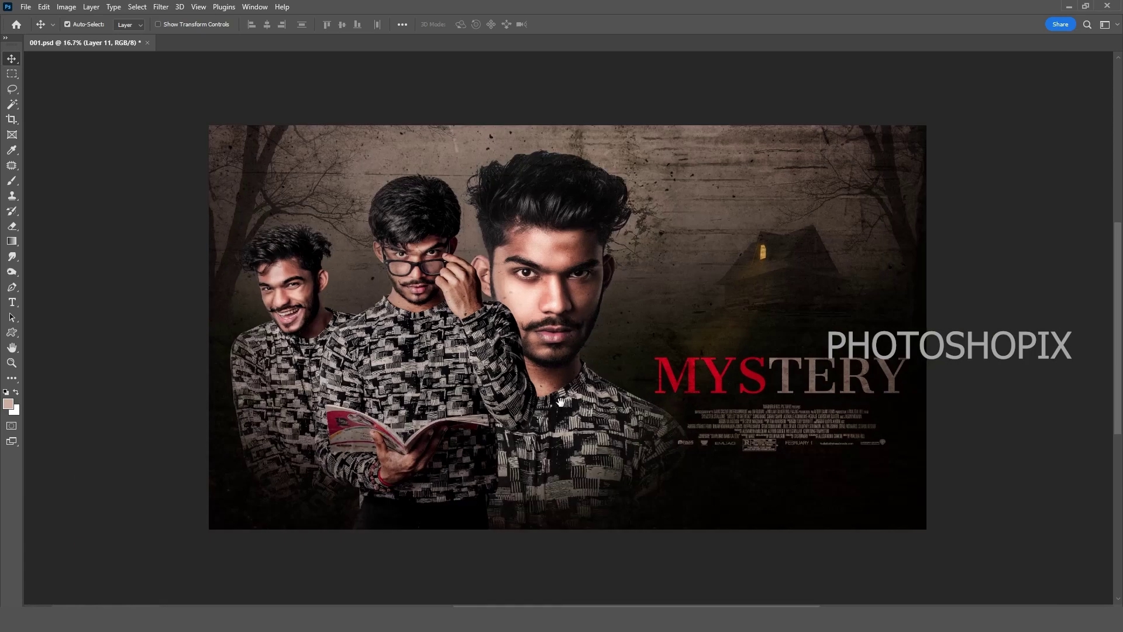
key("f")
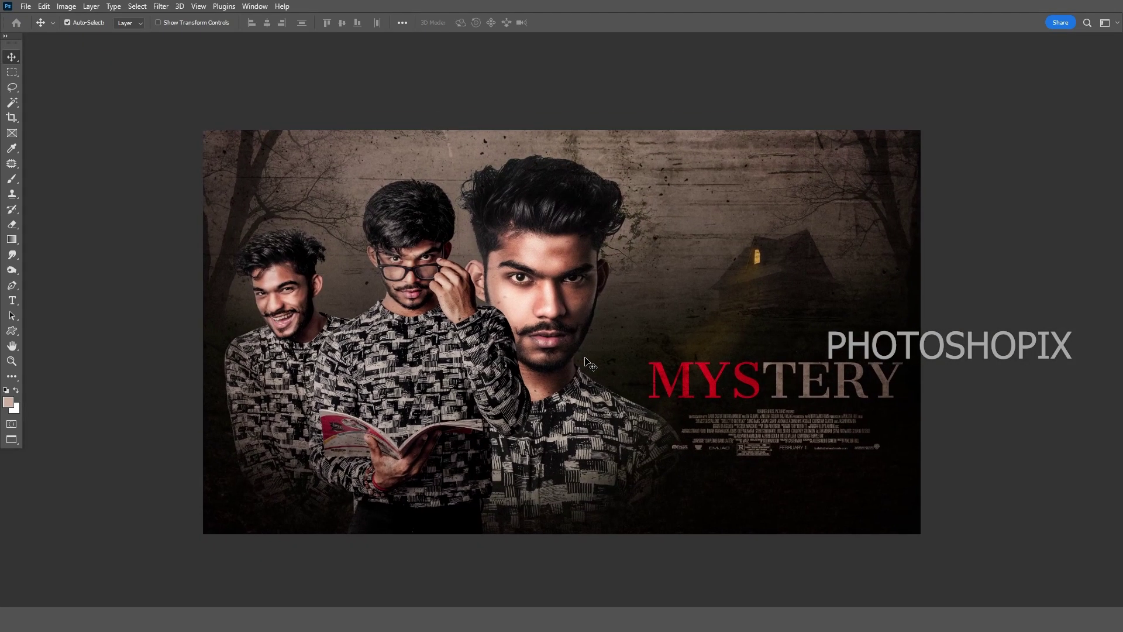
key("f")
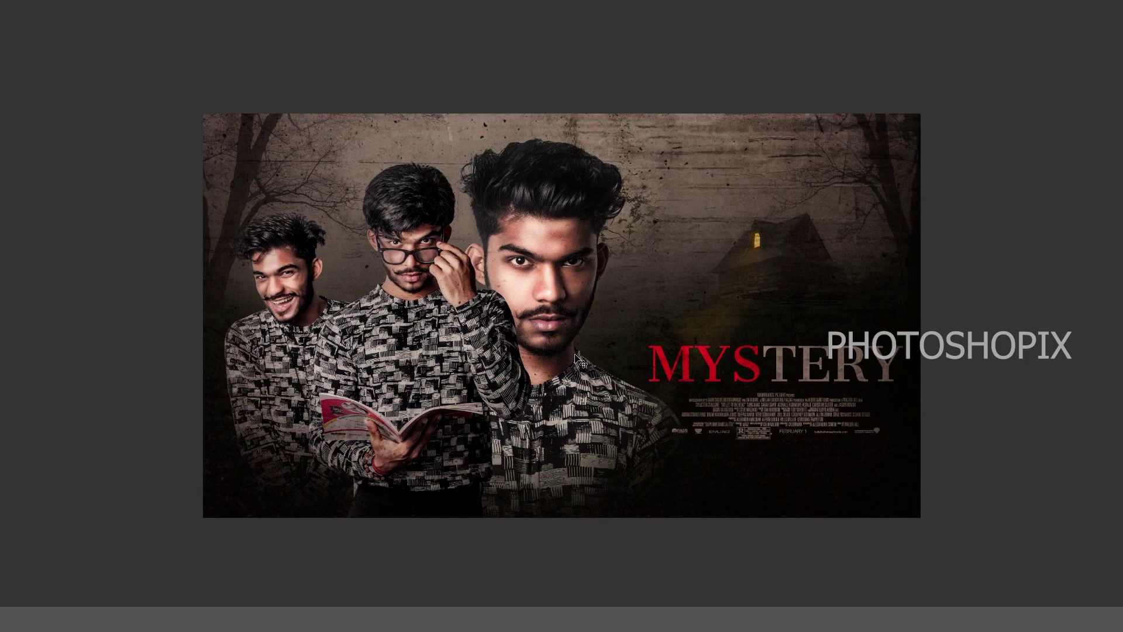
key("ctrl+plus")
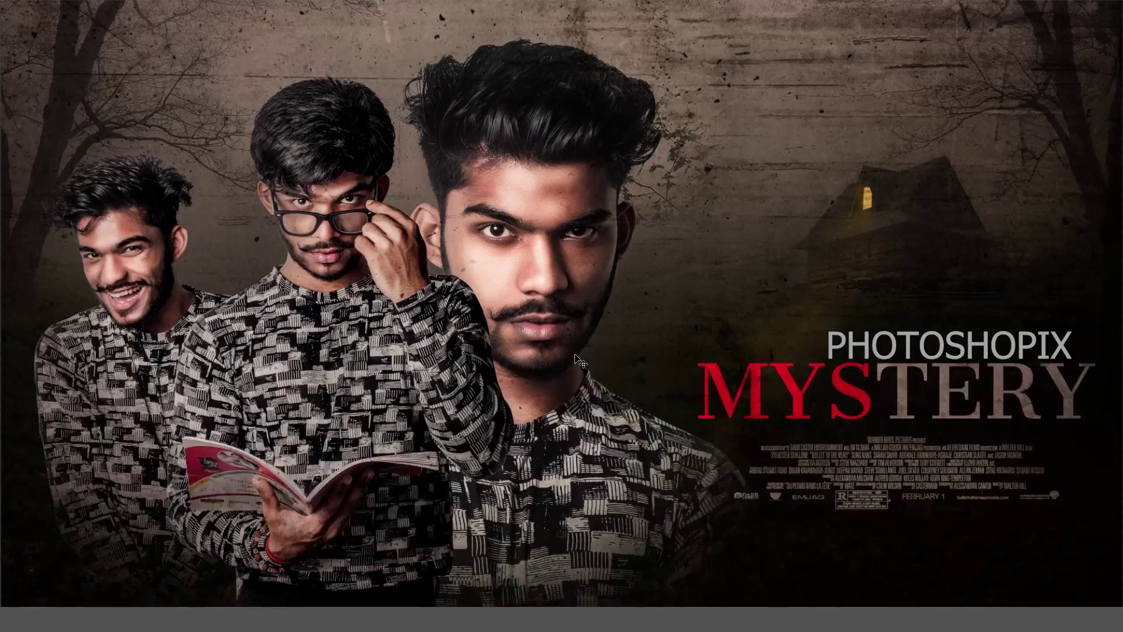